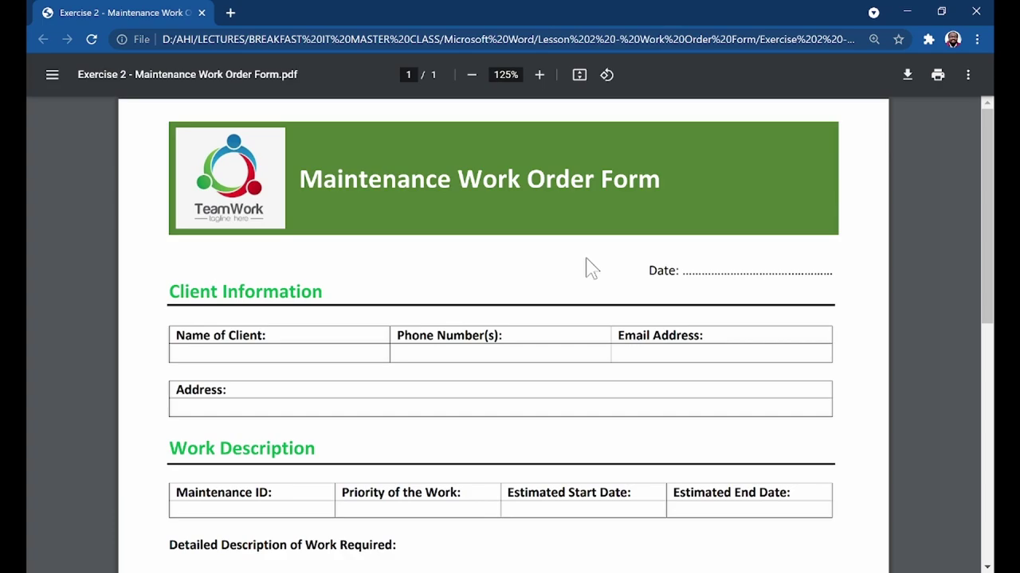
# Step: Scroll through the Maintenance Work Order Form PDF to review its layout
pyautogui.scroll(-1, 589, 267)
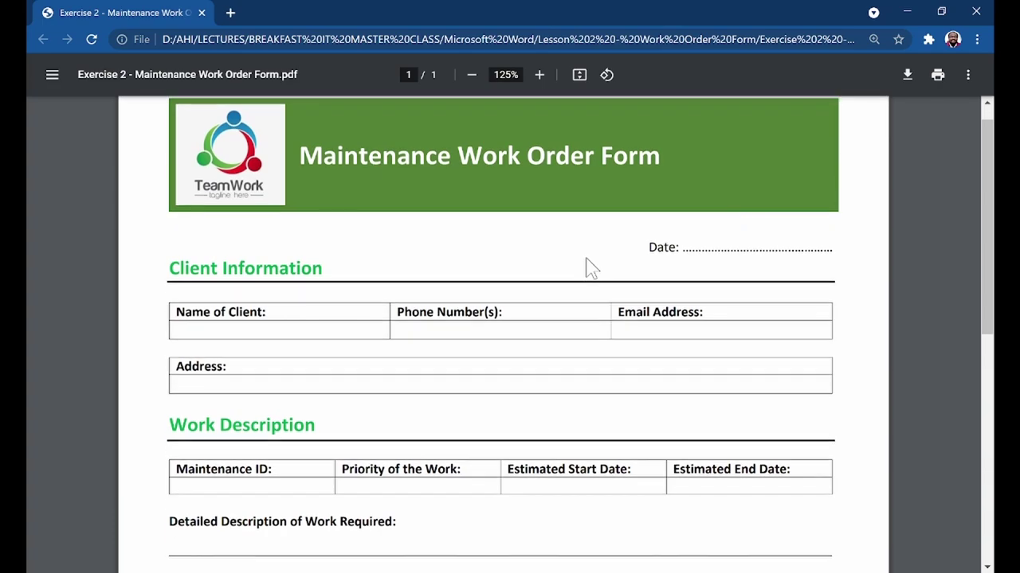
pyautogui.scroll(-1, 589, 266)
pyautogui.scroll(-2, 589, 267)
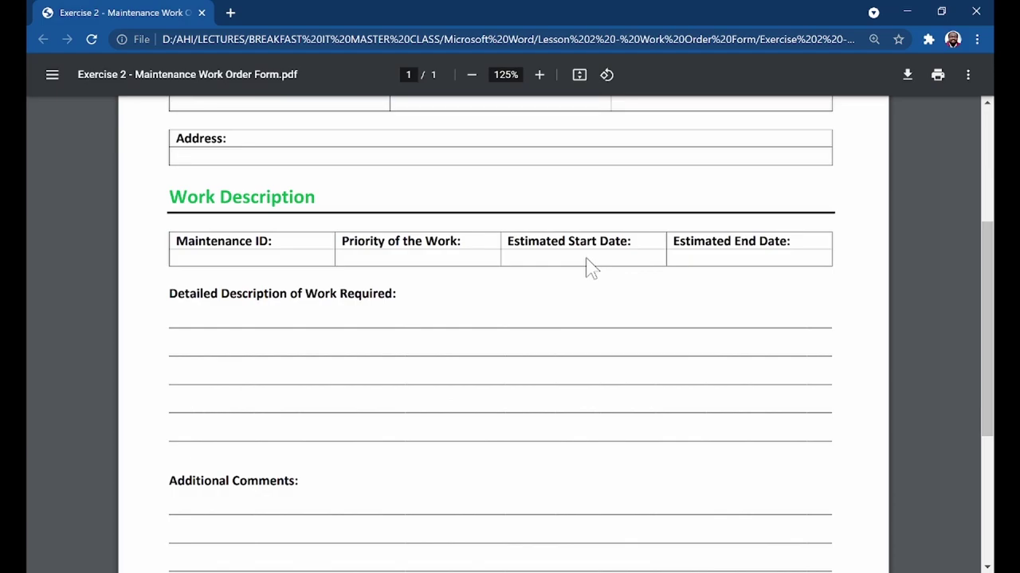
pyautogui.scroll(-1, 590, 267)
pyautogui.scroll(-2, 589, 267)
pyautogui.scroll(-1, 590, 267)
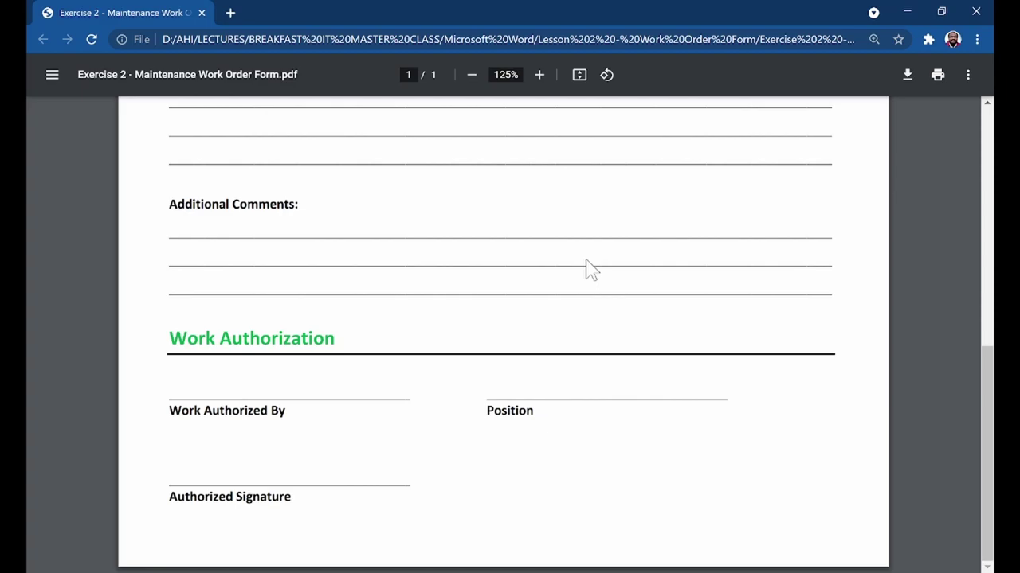
pyautogui.scroll(3, 589, 267)
pyautogui.scroll(4, 589, 267)
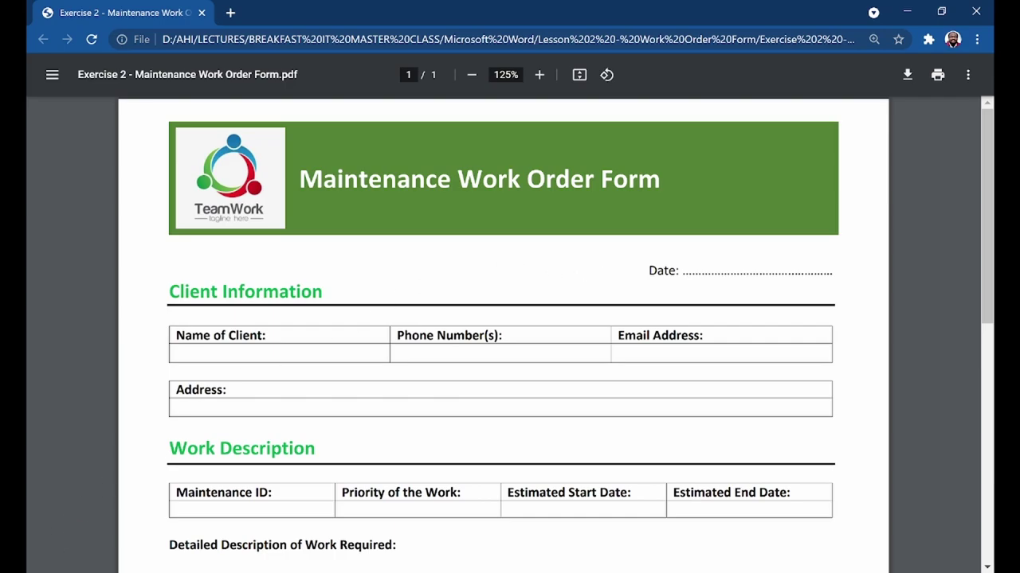
# Step: Launch Word, create a blank document, and return to the form PDF in Chrome
pyautogui.press('super')
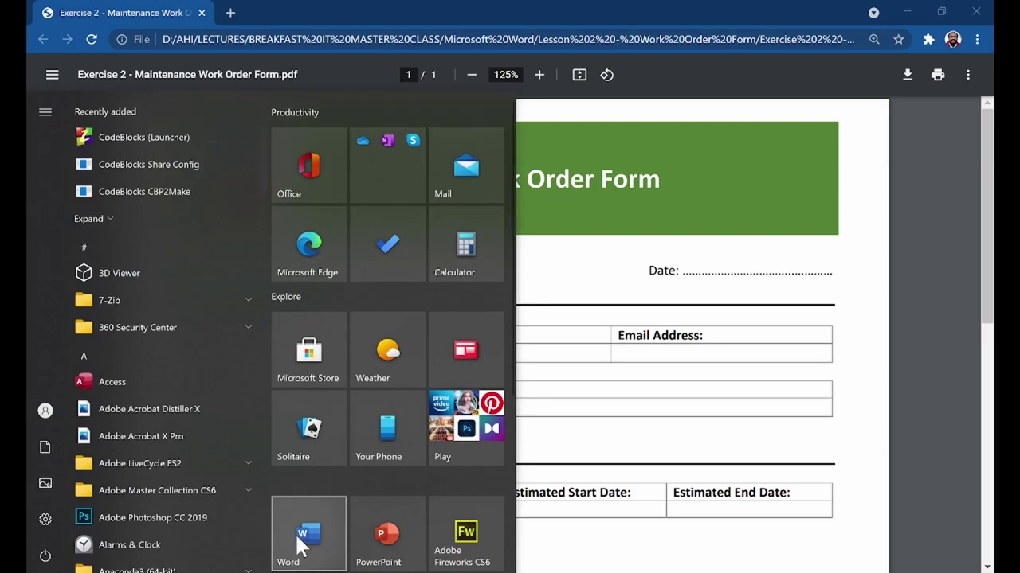
pyautogui.click(308, 538)
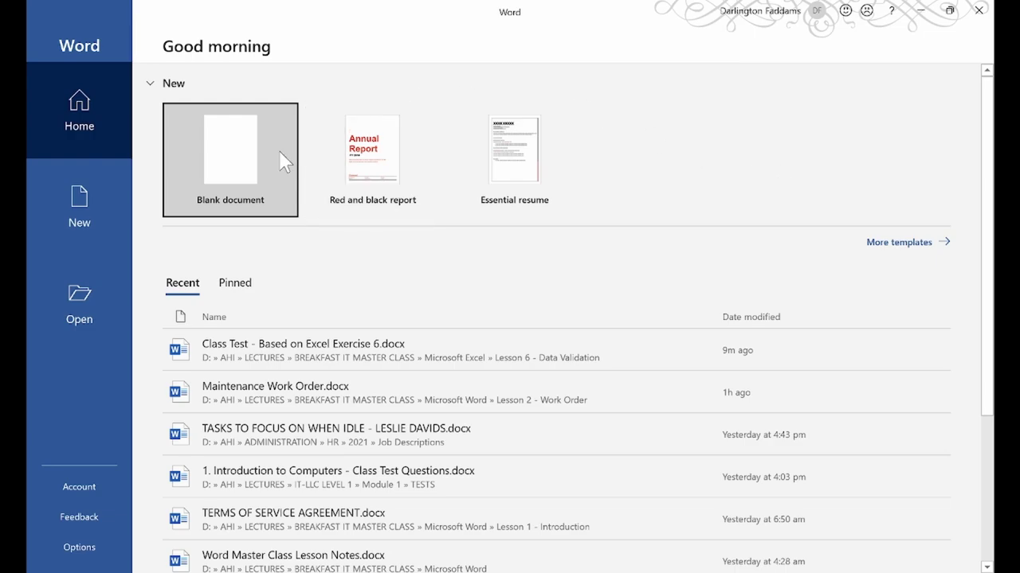
pyautogui.click(231, 153)
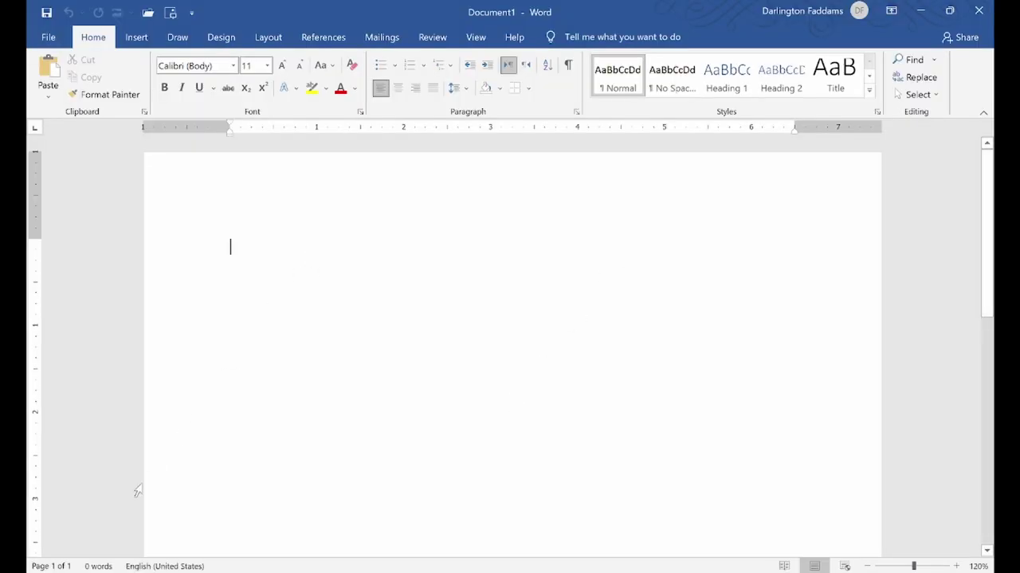
pyautogui.click(119, 518)
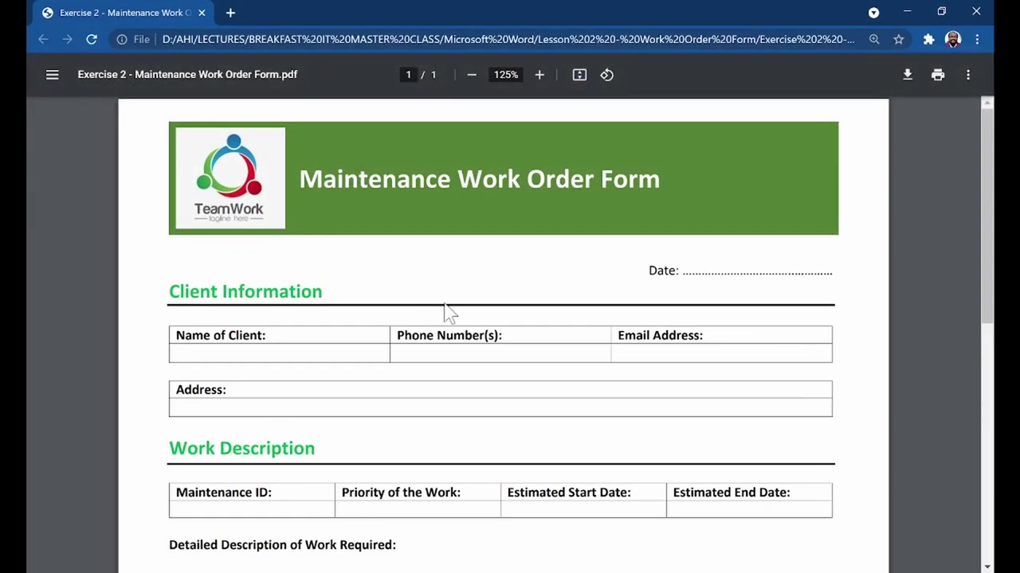
pyautogui.scroll(-1, 449, 288)
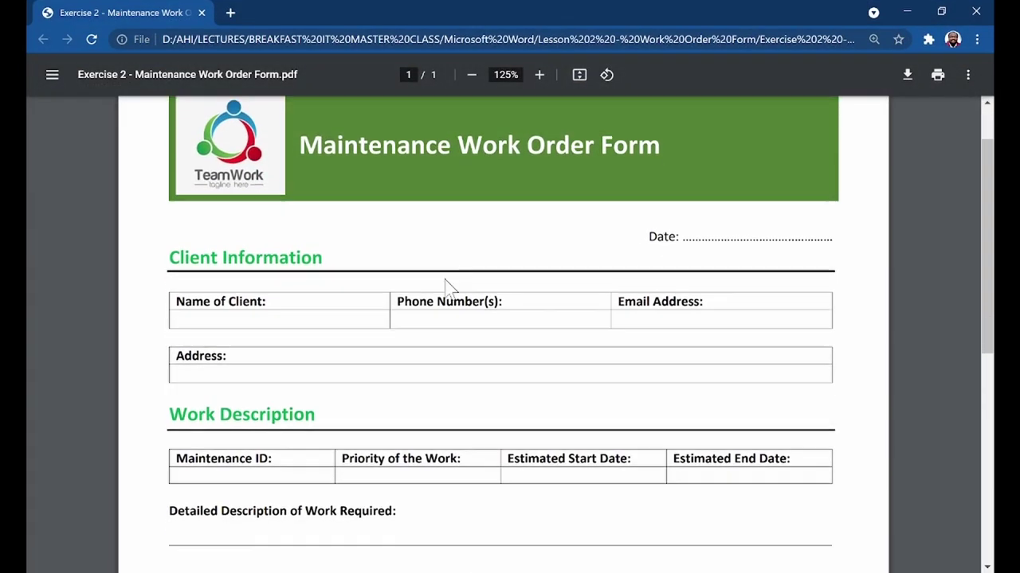
pyautogui.scroll(-3, 448, 288)
pyautogui.scroll(-2, 448, 288)
pyautogui.scroll(-1, 448, 288)
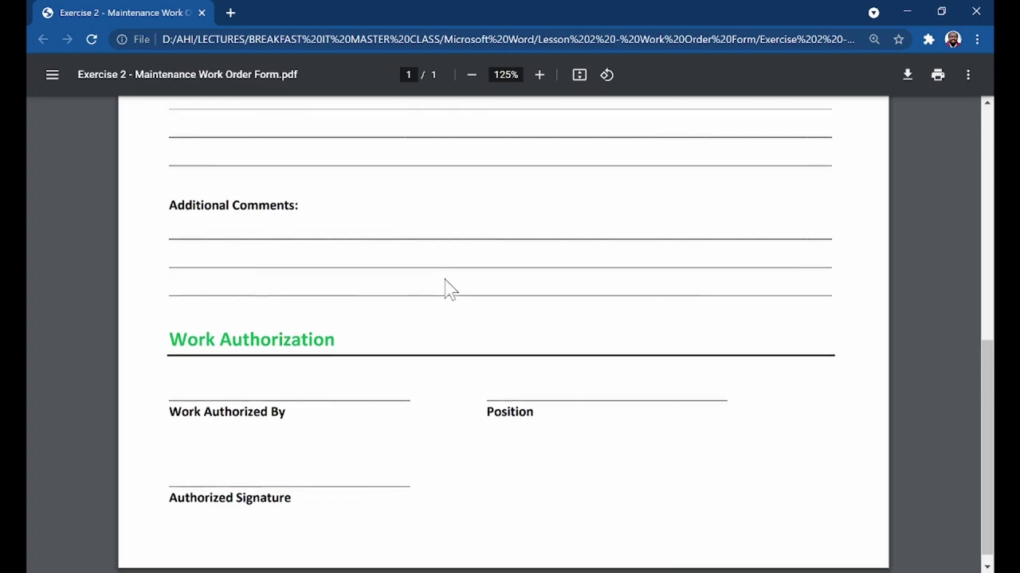
pyautogui.scroll(4, 448, 288)
pyautogui.scroll(3, 448, 289)
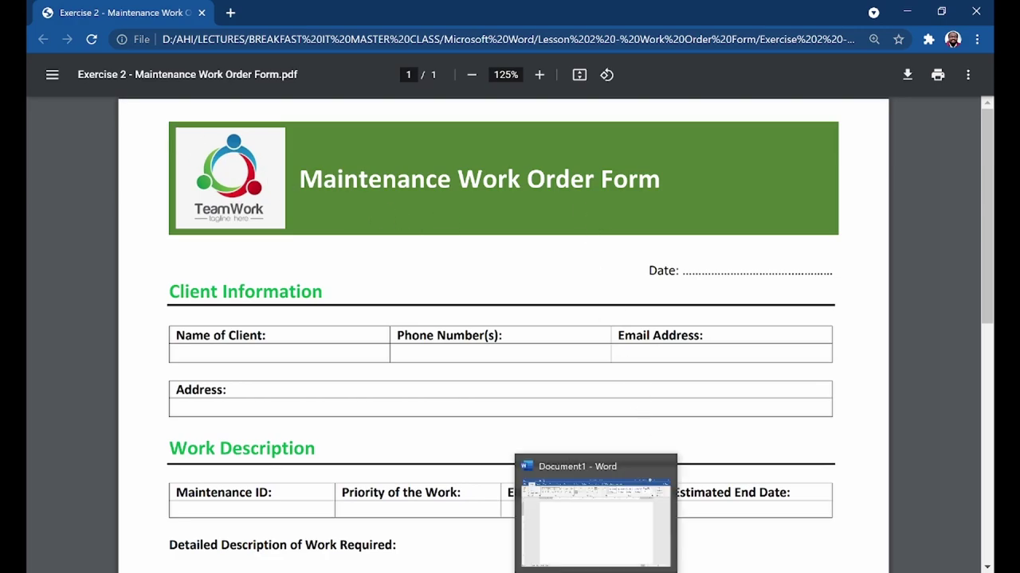
pyautogui.hotkey('alt', 'Tab')
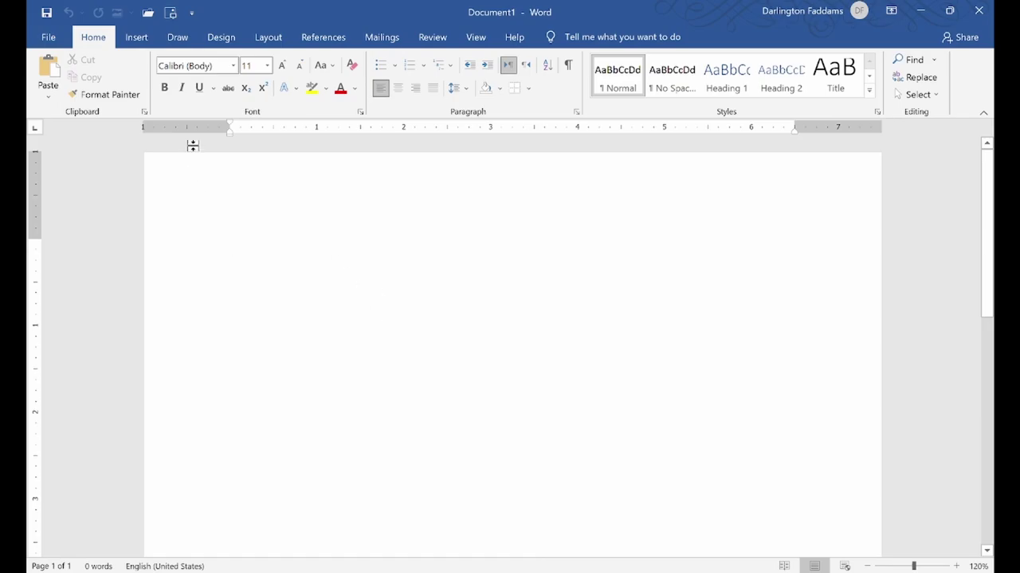
# Step: Insert a 2x1 table in Document1, put the cursor below it, and check the PDF
pyautogui.click(137, 40)
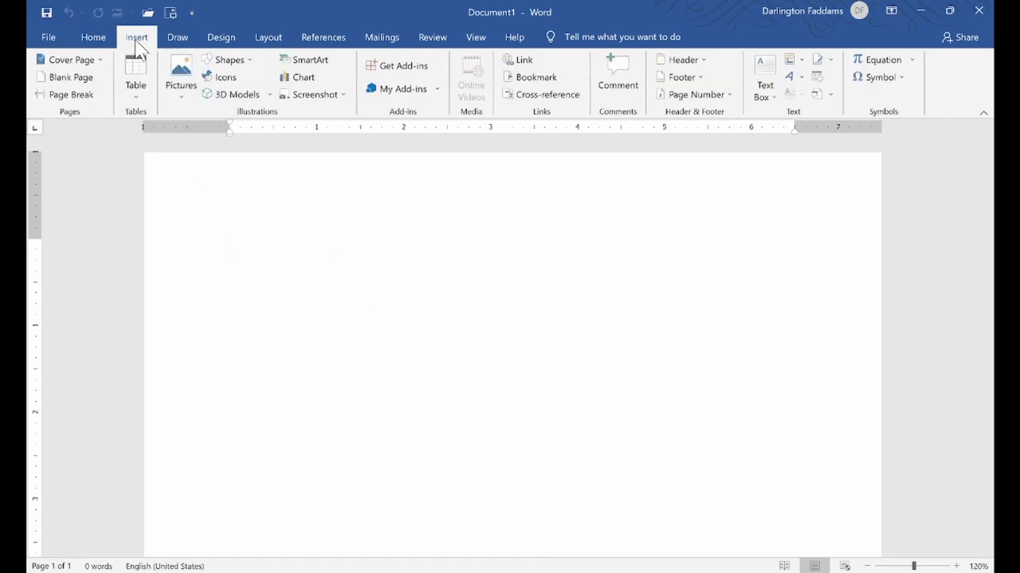
pyautogui.click(138, 98)
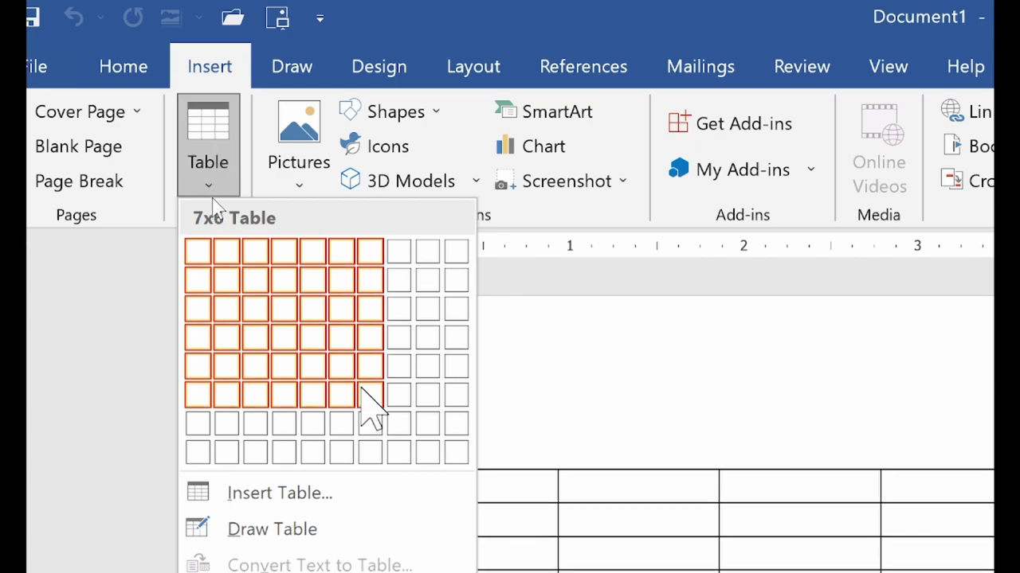
pyautogui.click(227, 257)
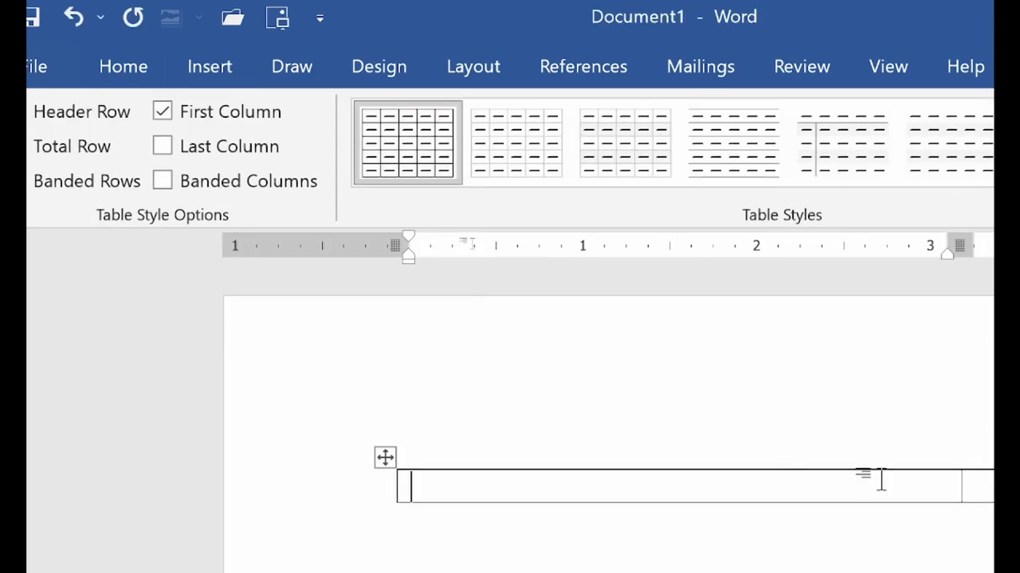
pyautogui.moveTo(472, 247)
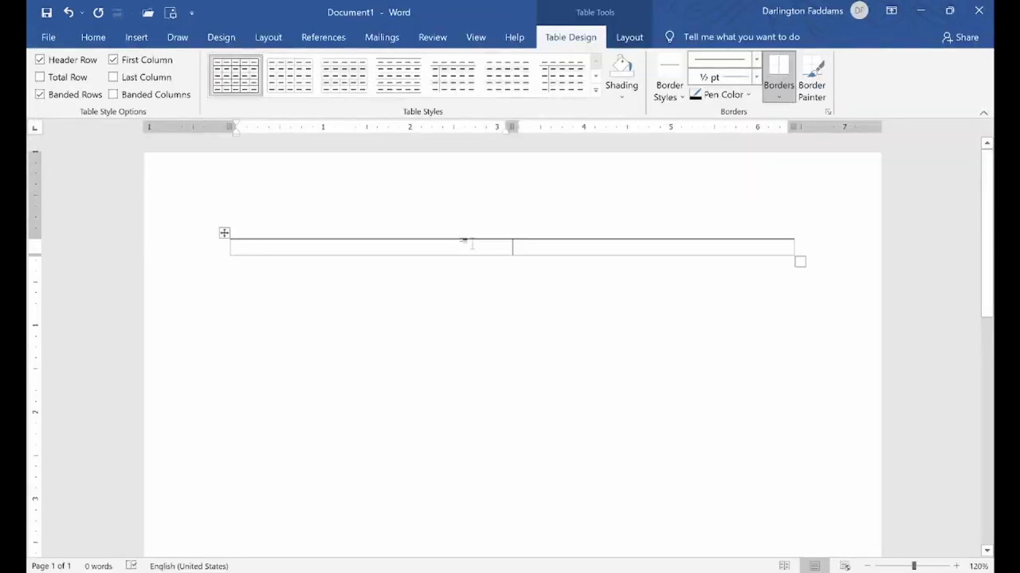
pyautogui.click(510, 296)
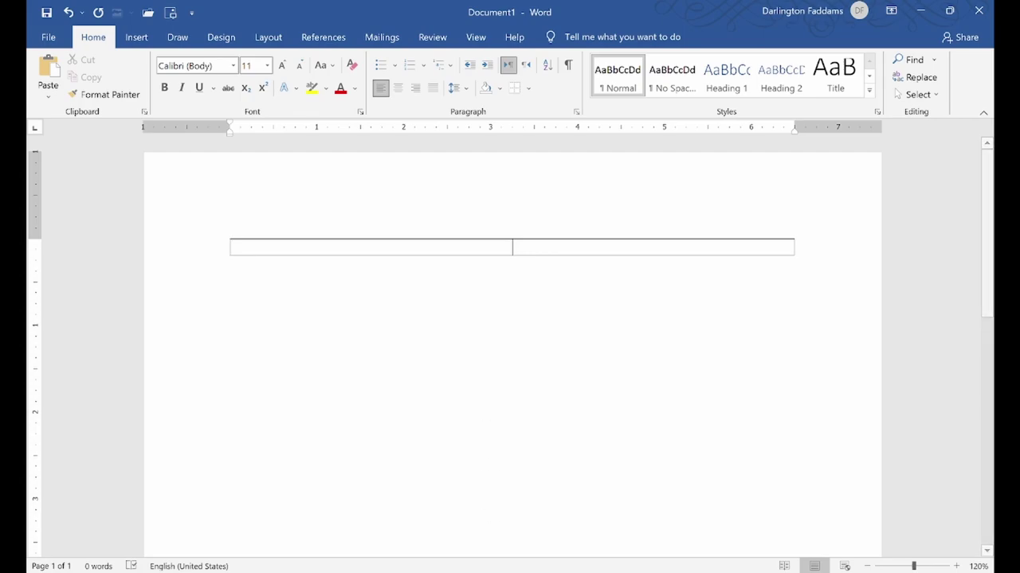
pyautogui.hotkey('alt', 'Tab')
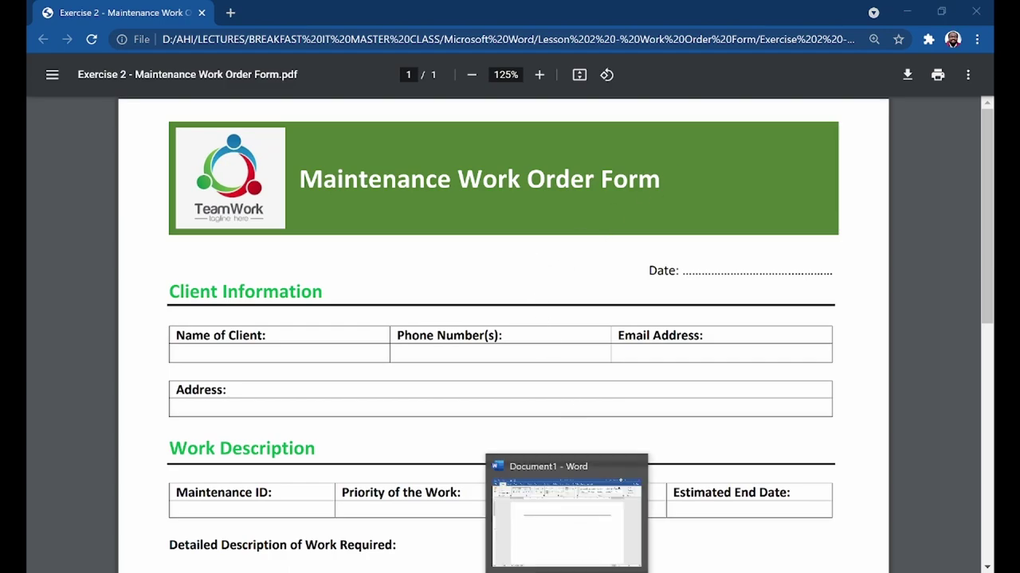
# Step: Locate the TeamWork logo jpg in the Microsoft Word Resources folder
pyautogui.click(572, 562)
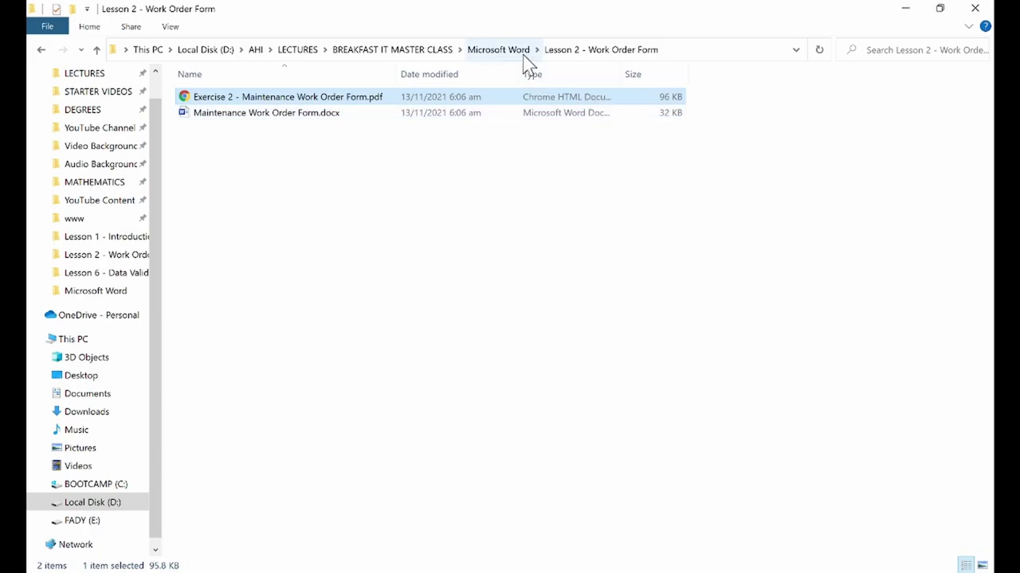
pyautogui.click(498, 50)
pyautogui.doubleClick(268, 129)
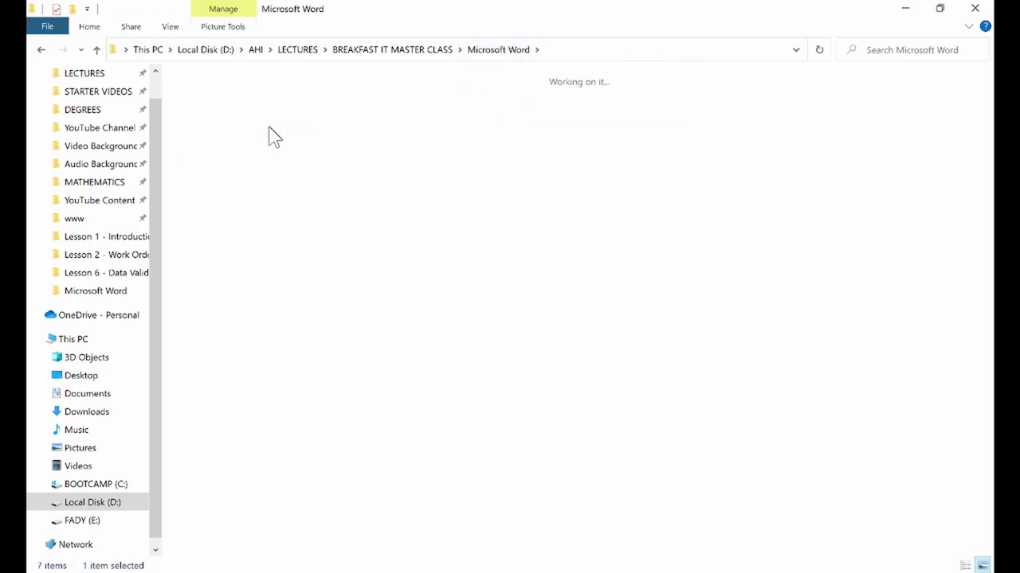
pyautogui.click(296, 130)
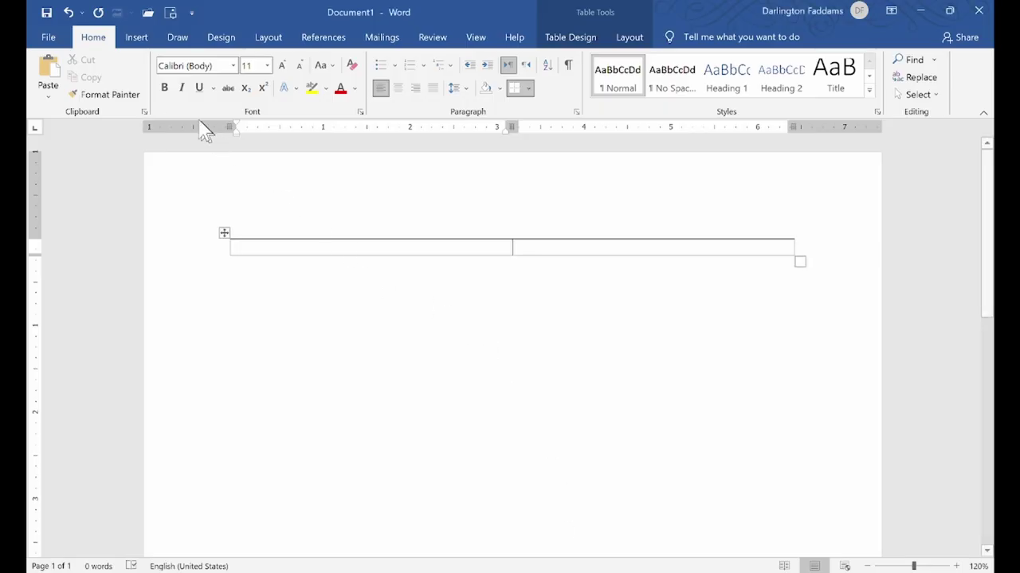
# Step: Insert the TeamWork logo jpg from the Resources folder as a picture from this device
pyautogui.click(136, 40)
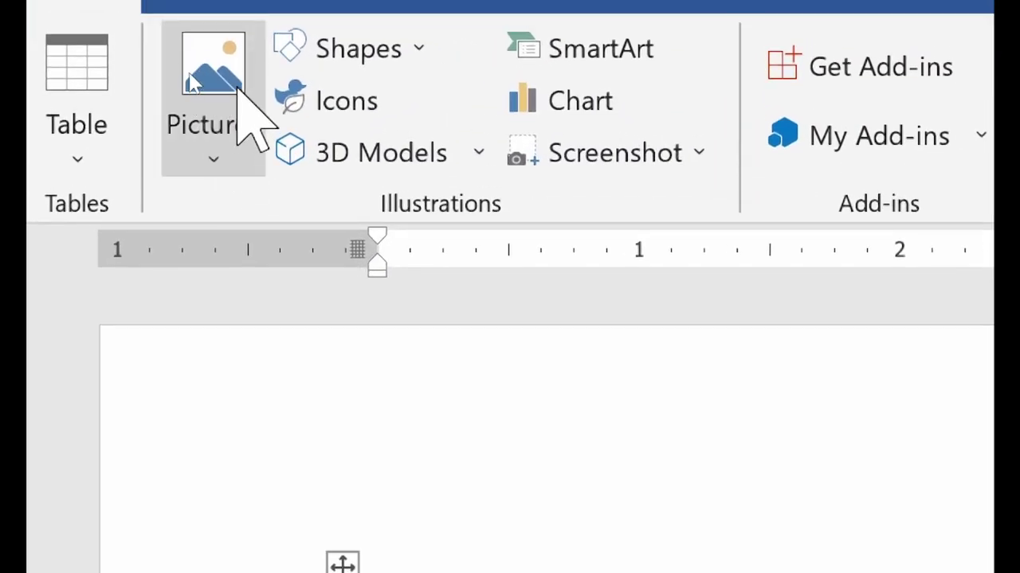
pyautogui.click(234, 169)
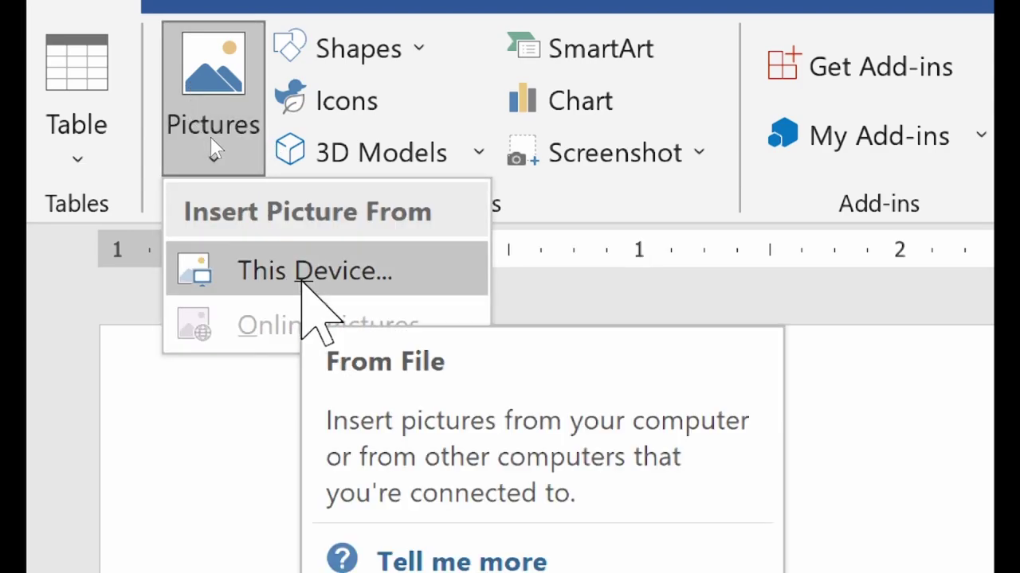
pyautogui.click(301, 281)
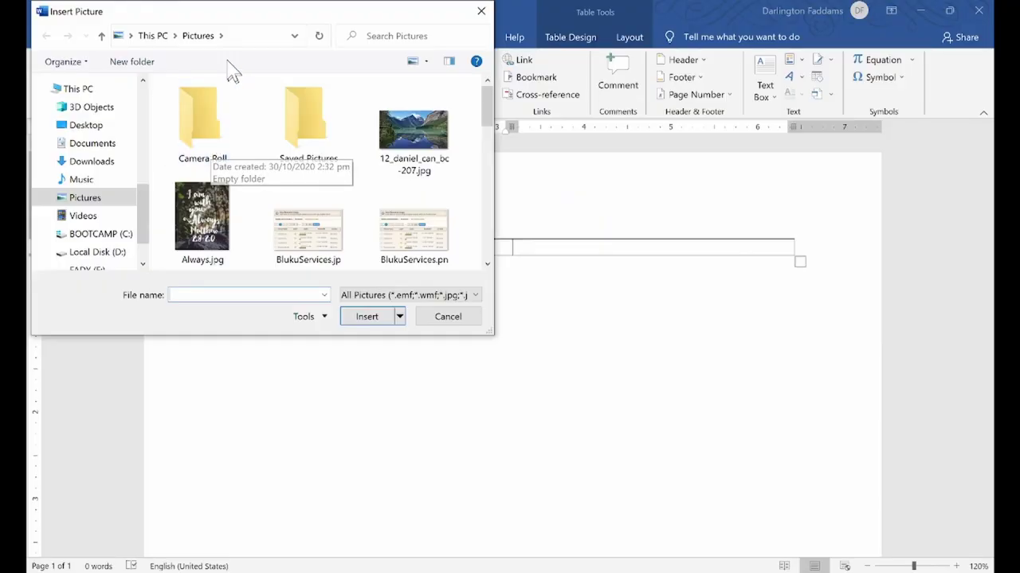
pyautogui.moveTo(219, 19); pyautogui.dragTo(289, 63)
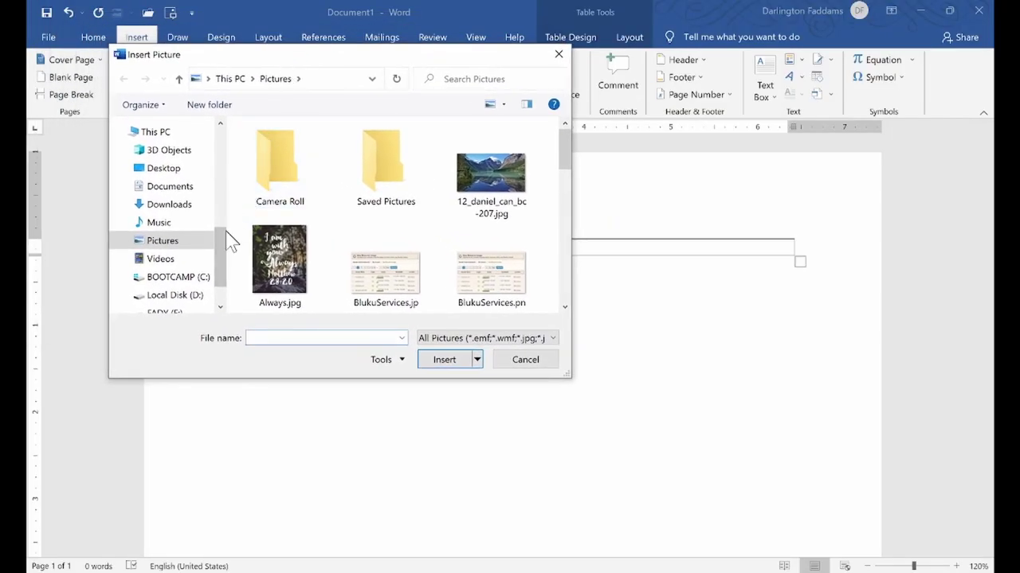
pyautogui.scroll(1, 225, 239)
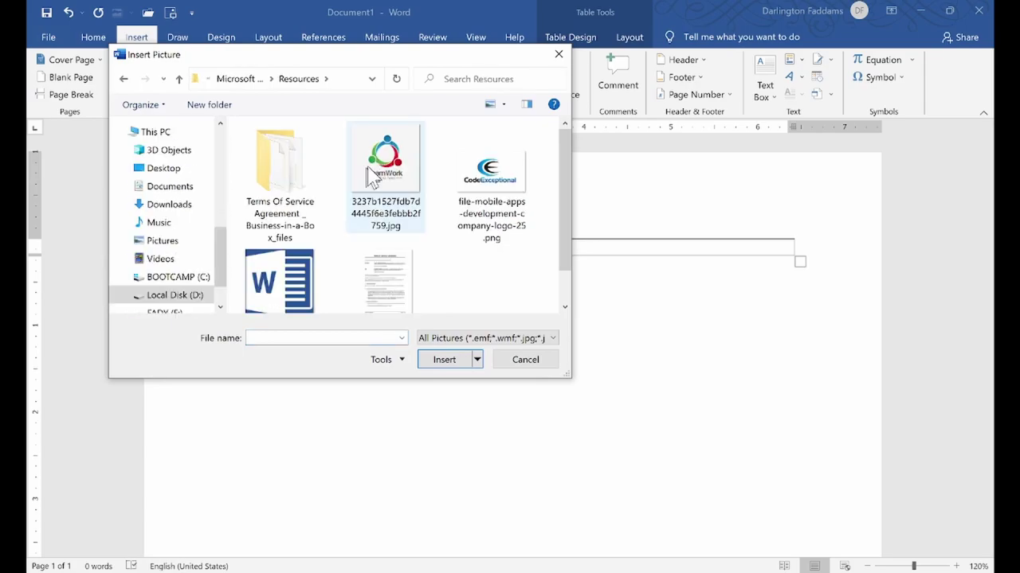
pyautogui.click(386, 167)
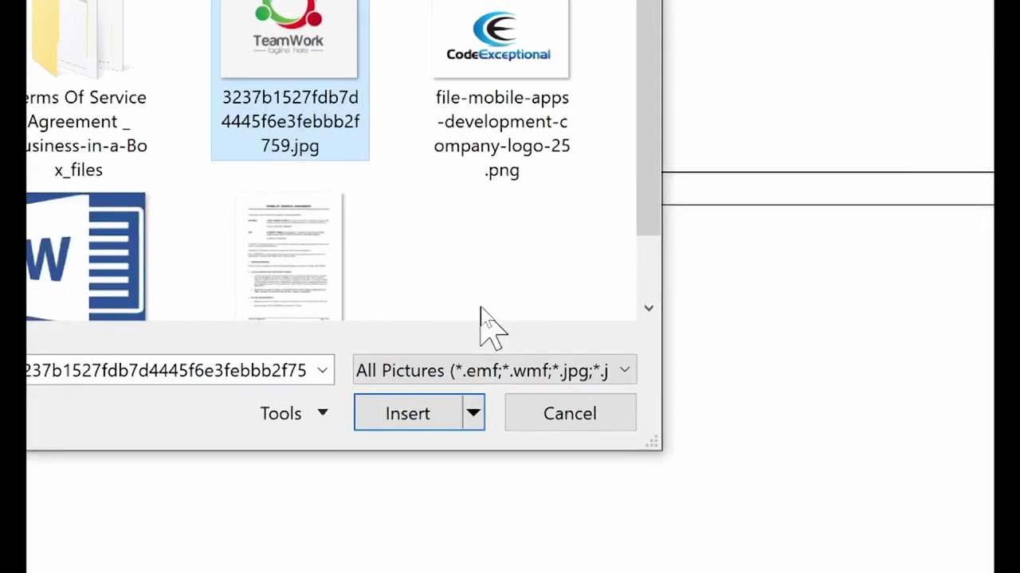
pyautogui.click(409, 413)
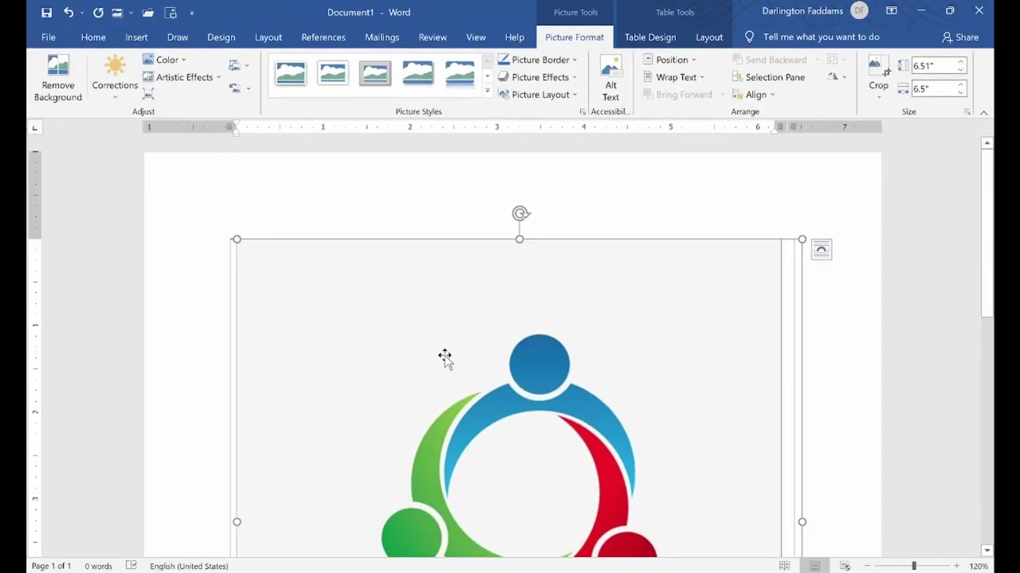
# Step: Compare the inserted logo in the document against the form PDF
pyautogui.scroll(-3, 716, 264)
pyautogui.scroll(-3, 716, 263)
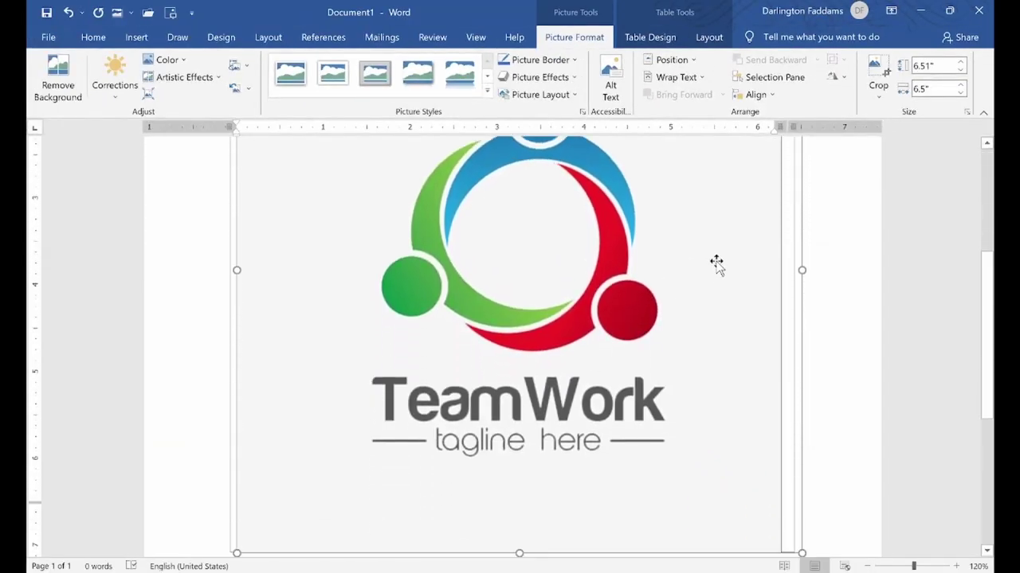
pyautogui.scroll(-3, 716, 264)
pyautogui.scroll(3, 716, 264)
pyautogui.scroll(3, 716, 263)
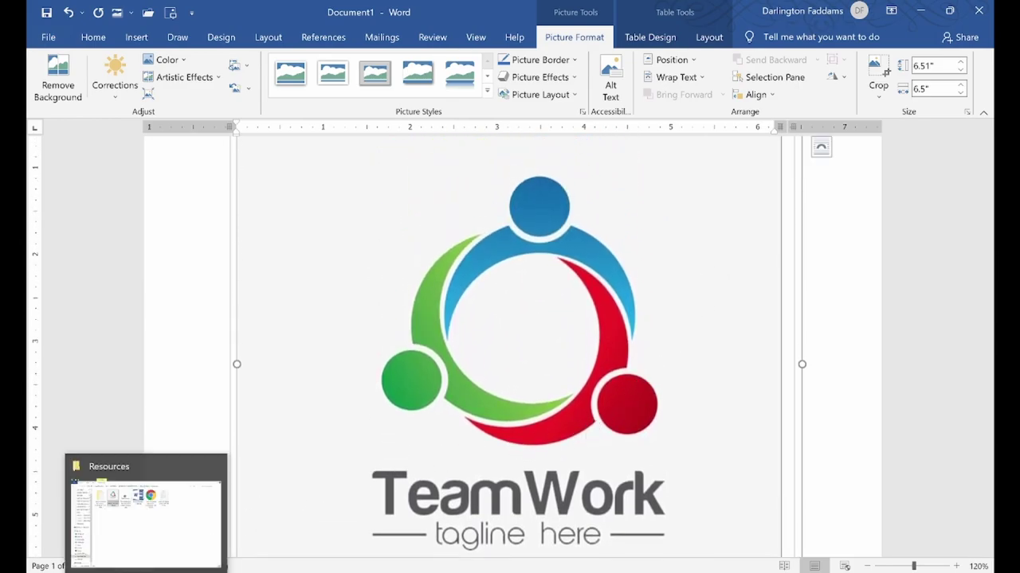
pyautogui.hotkey('alt', 'Tab')
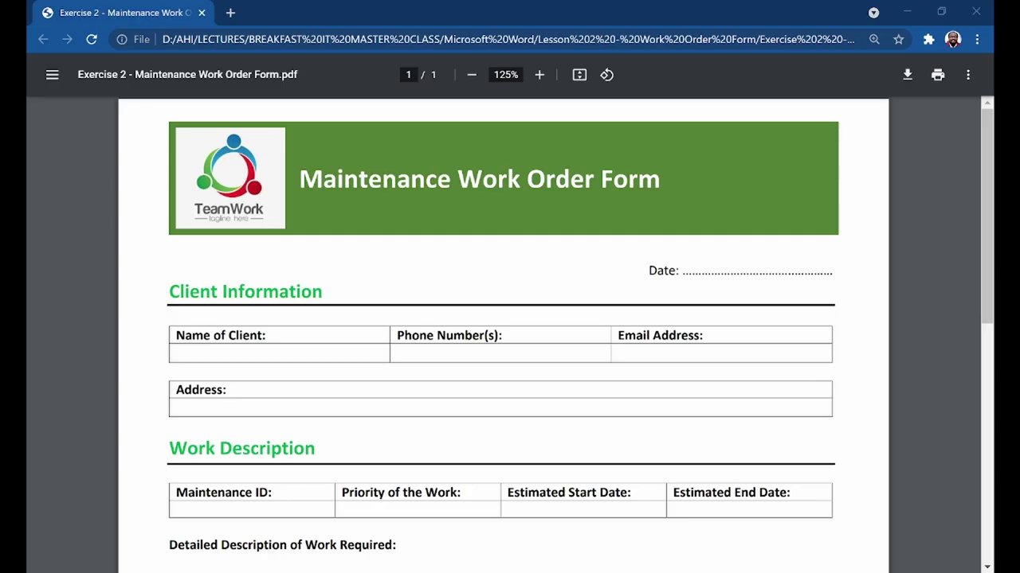
pyautogui.hotkey('alt', 'Tab')
# Step: Try narrowing the logo from its right and left sides, undoing each distorted change
pyautogui.scroll(3, 666, 349)
pyautogui.scroll(2, 666, 349)
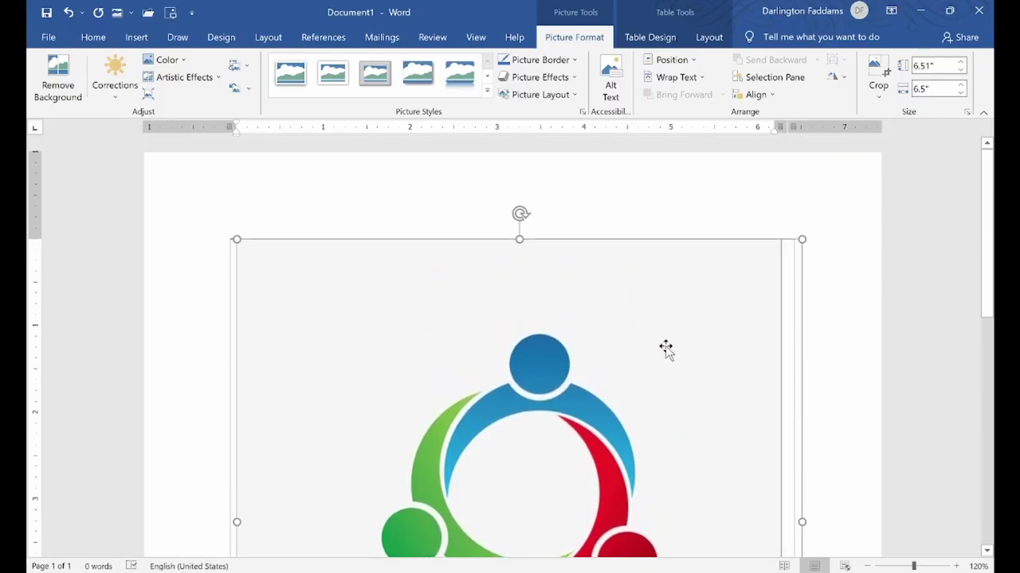
pyautogui.scroll(-2, 666, 349)
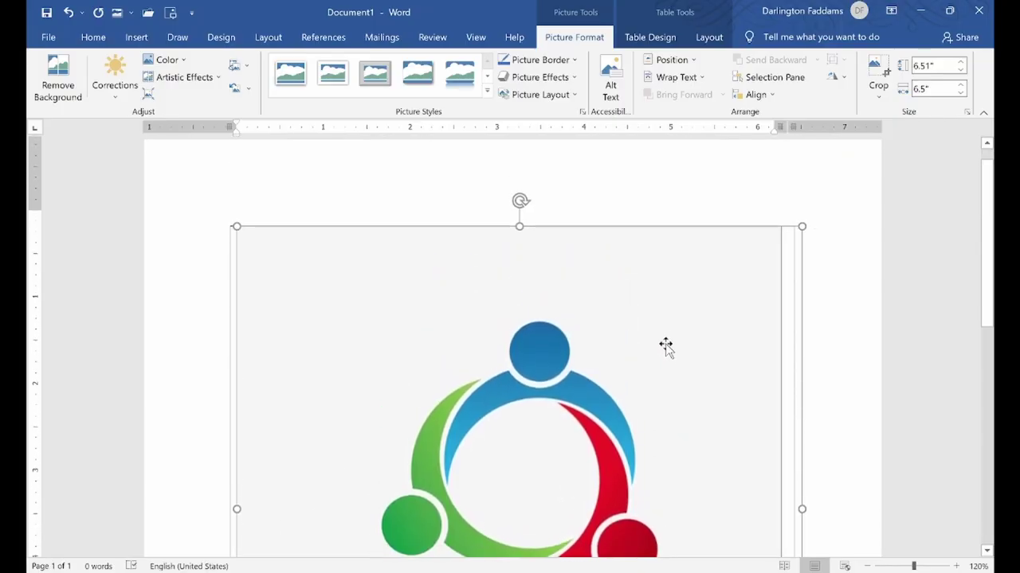
pyautogui.scroll(-3, 666, 349)
pyautogui.scroll(-2, 666, 349)
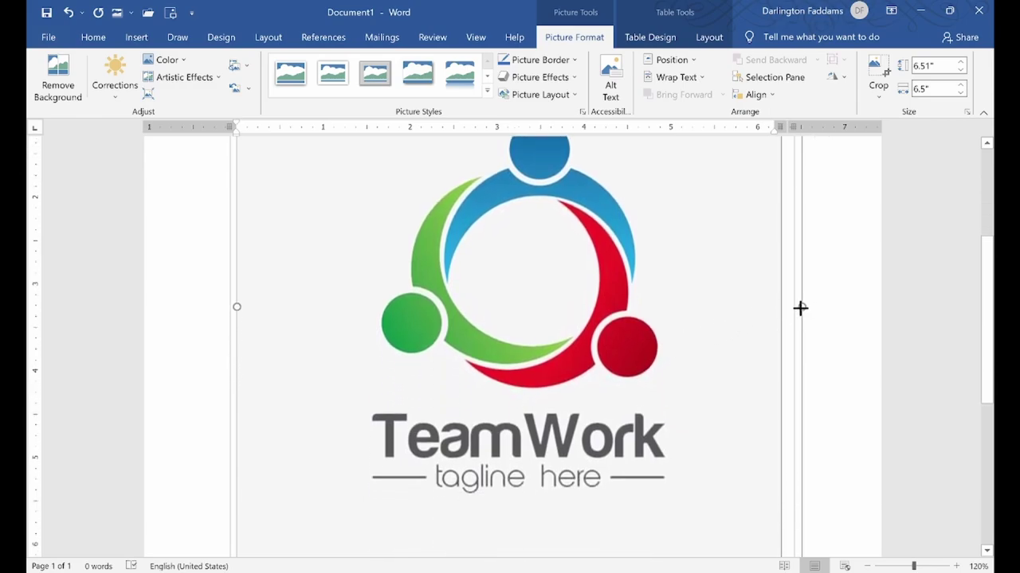
pyautogui.moveTo(806, 307); pyautogui.dragTo(519, 319)
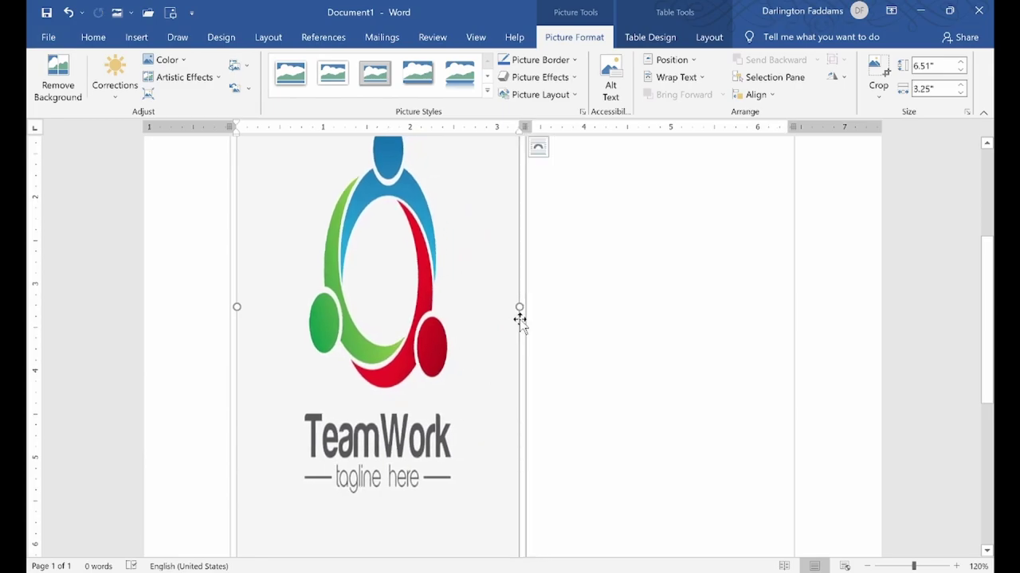
pyautogui.hotkey('ctrl', 'z')
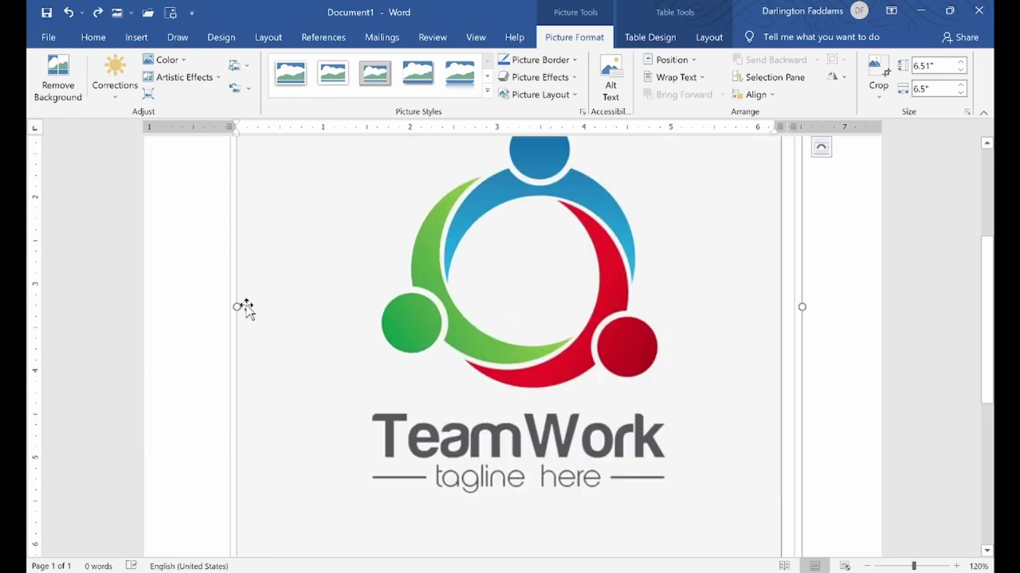
pyautogui.moveTo(238, 305); pyautogui.dragTo(509, 335)
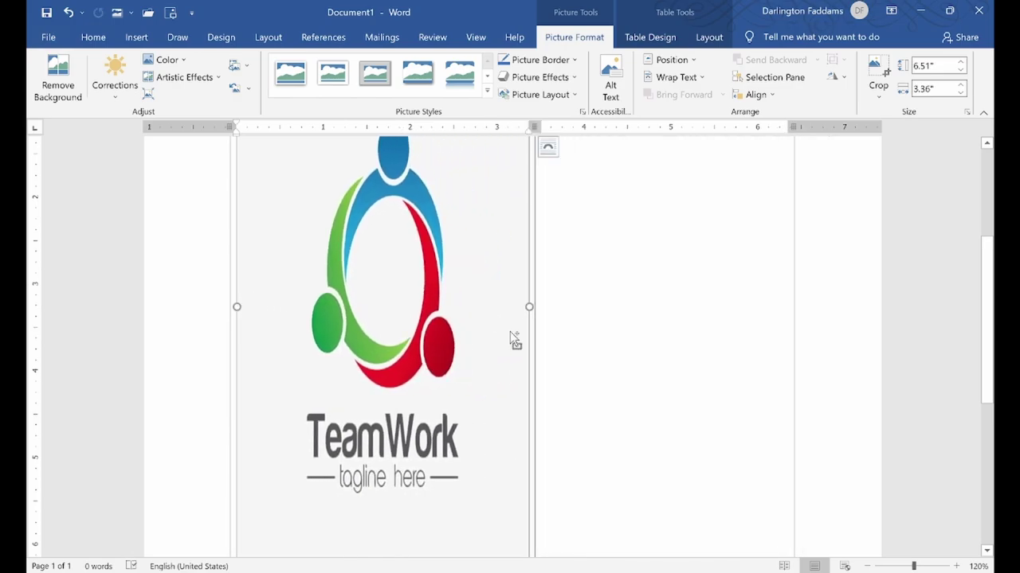
pyautogui.hotkey('ctrl', 'z')
# Step: Try shortening the logo to 2.97 inches tall and narrowing it to 3.9 inches, undoing both
pyautogui.scroll(-3, 510, 332)
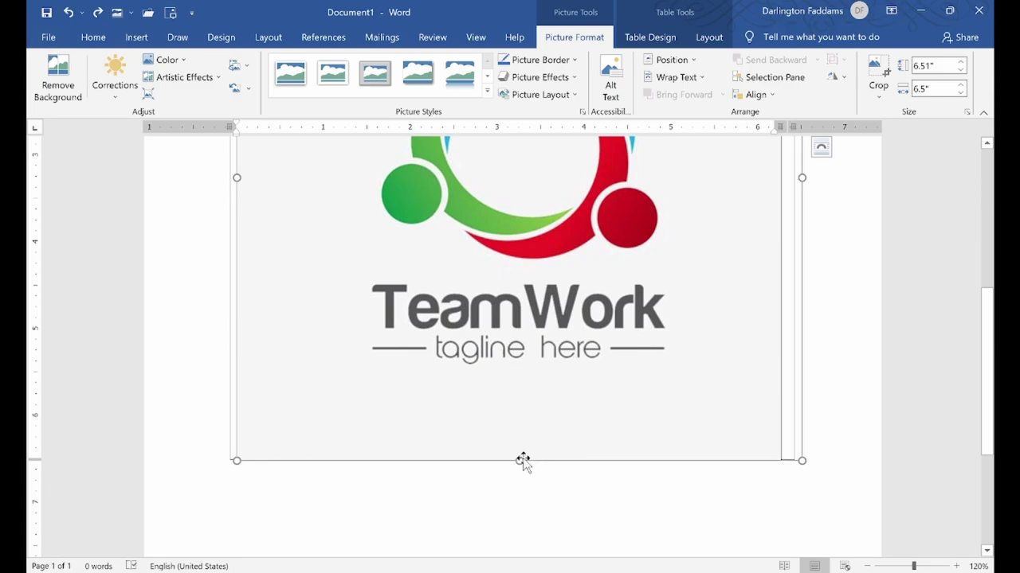
pyautogui.moveTo(520, 462); pyautogui.dragTo(538, 156)
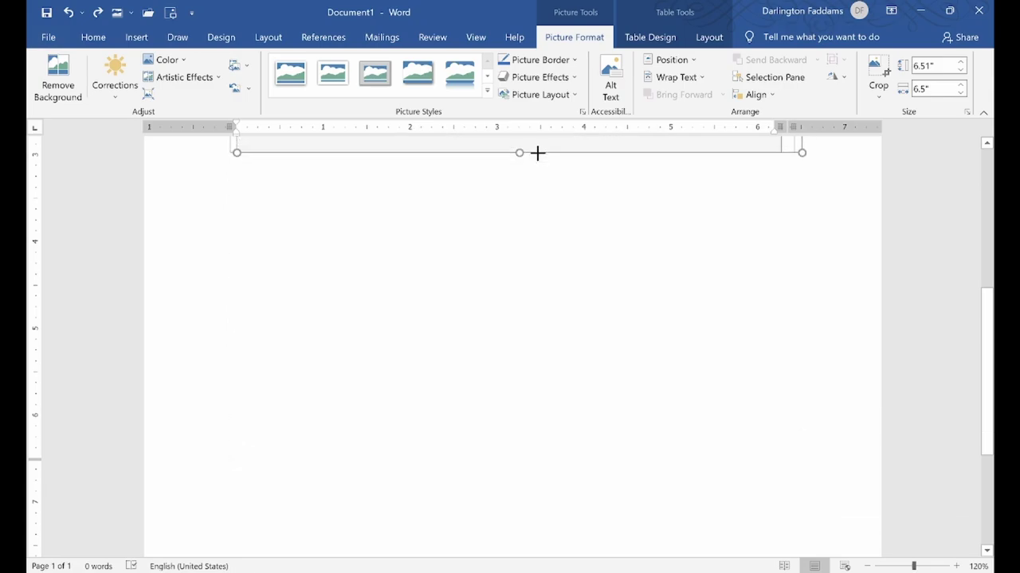
pyautogui.scroll(1, 538, 156)
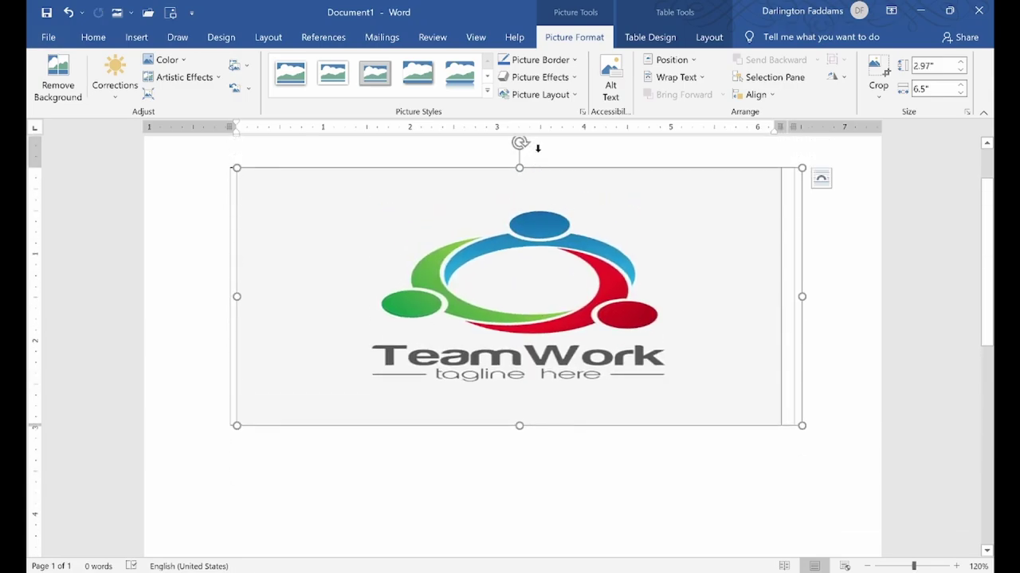
pyautogui.hotkey('ctrl', 'z')
pyautogui.hotkey('ctrl', 'y')
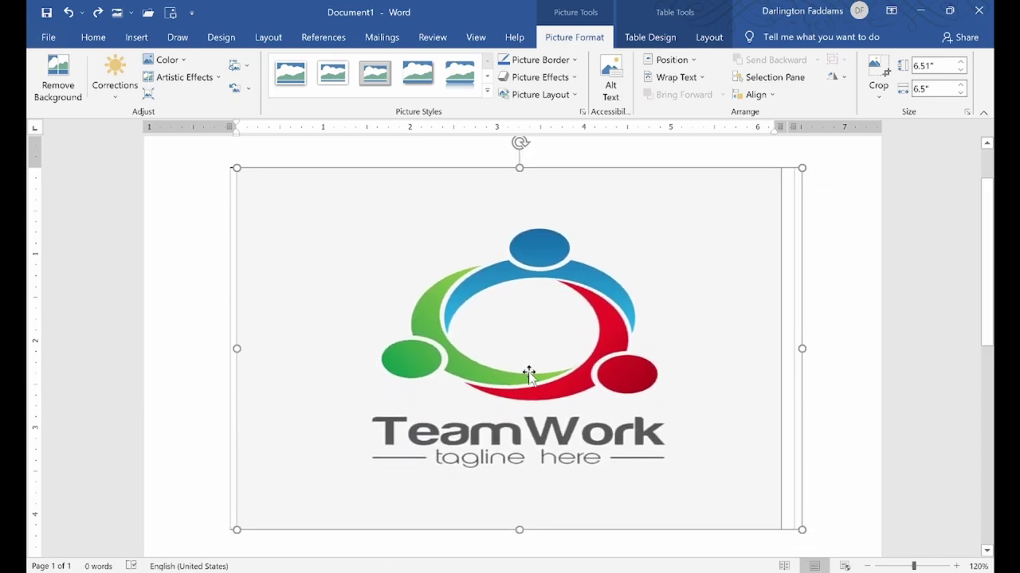
pyautogui.hotkey('ctrl', 'z')
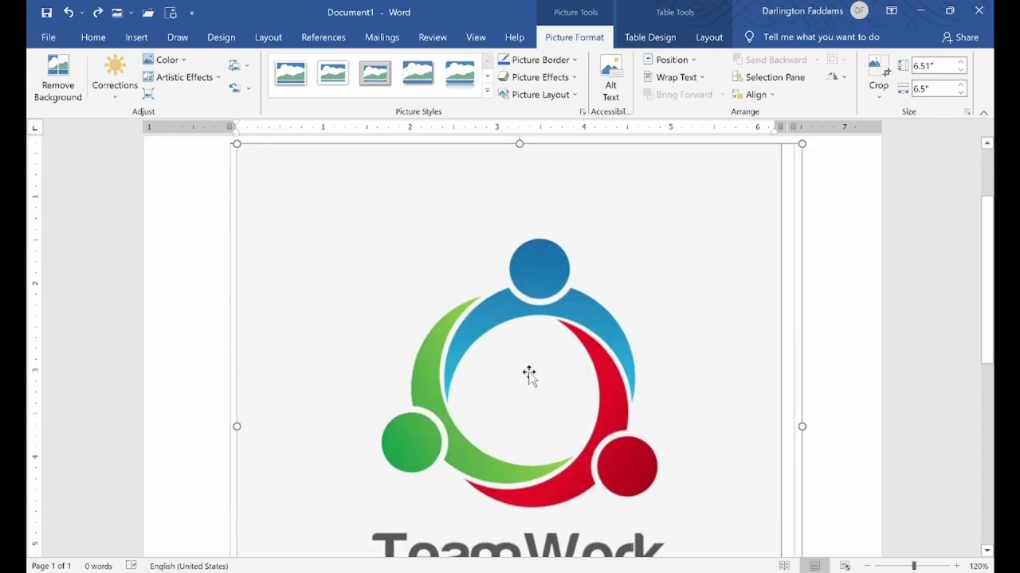
pyautogui.scroll(3, 529, 374)
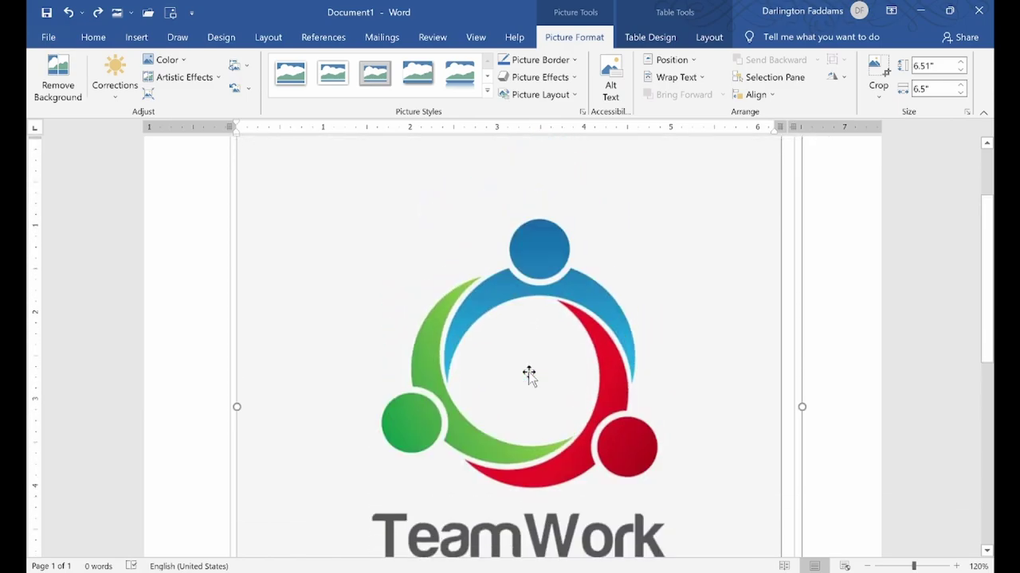
pyautogui.scroll(-1, 529, 375)
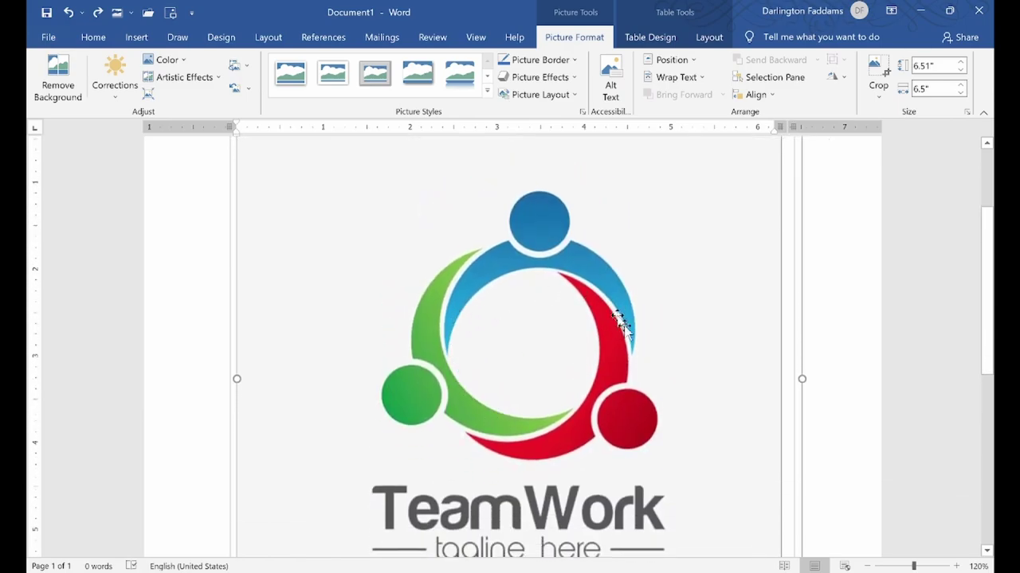
pyautogui.scroll(-1, 526, 362)
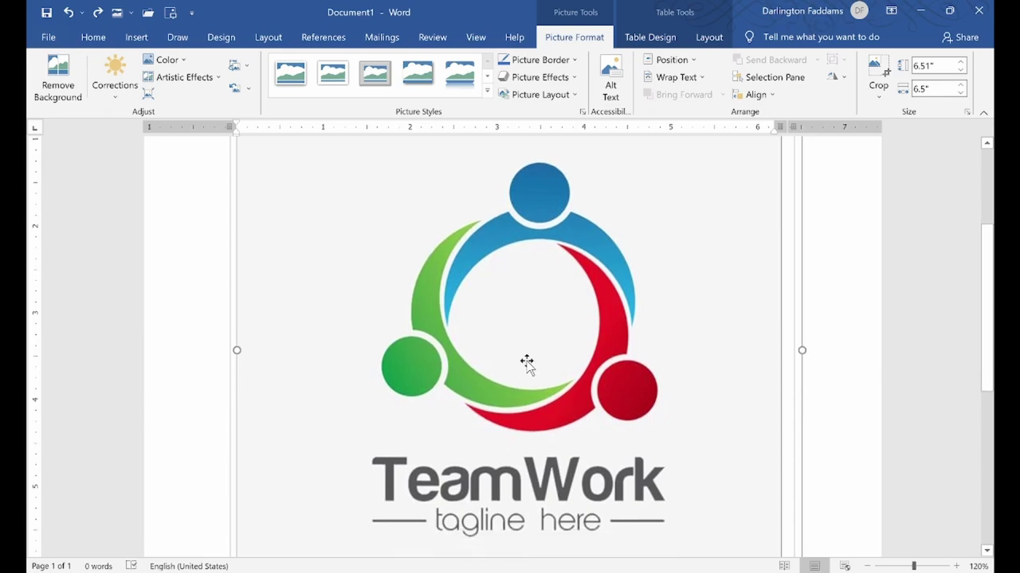
pyautogui.scroll(-1, 527, 362)
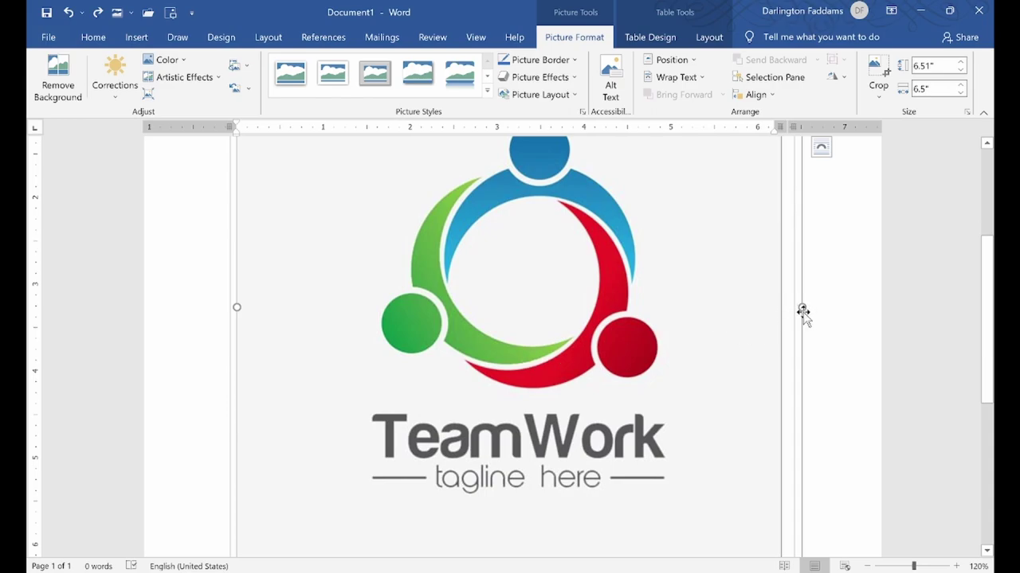
pyautogui.moveTo(802, 306); pyautogui.dragTo(576, 327)
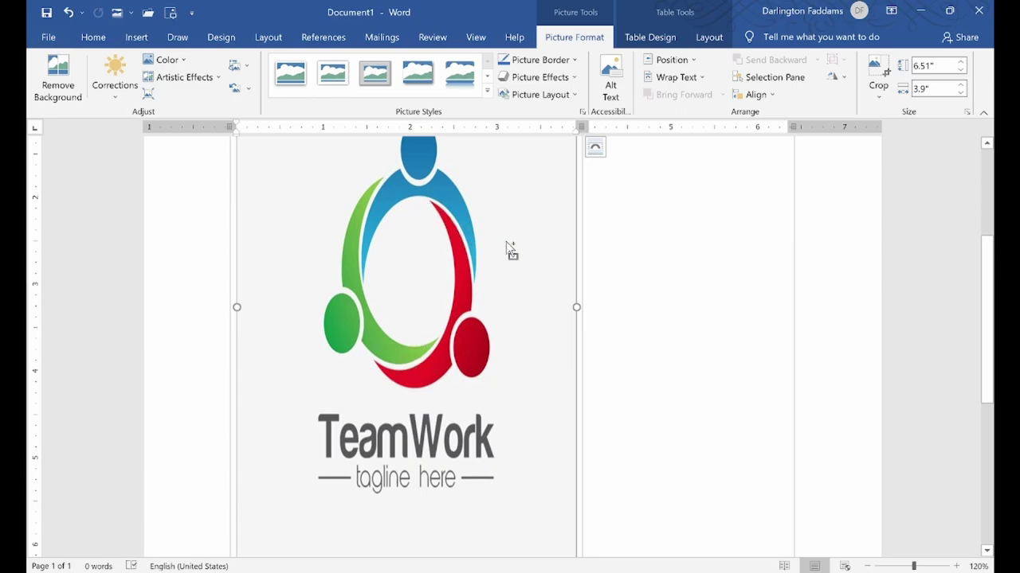
pyautogui.hotkey('ctrl', 'z')
# Step: Shrink the logo proportionally from its corner to about 3.11 inches square
pyautogui.scroll(2, 586, 294)
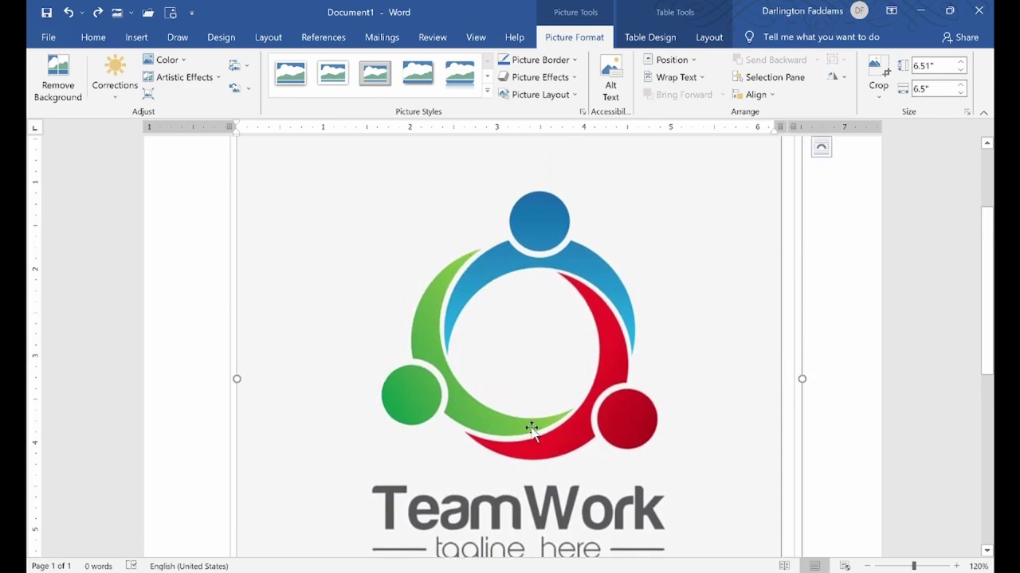
pyautogui.scroll(-5, 532, 422)
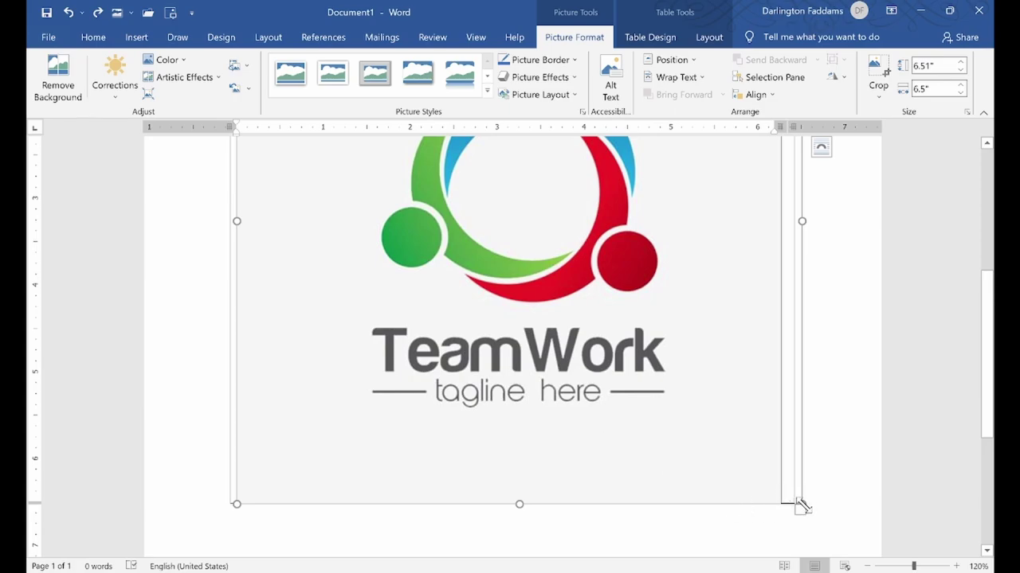
pyautogui.scroll(3, 801, 478)
pyautogui.scroll(2, 801, 477)
pyautogui.scroll(3, 801, 478)
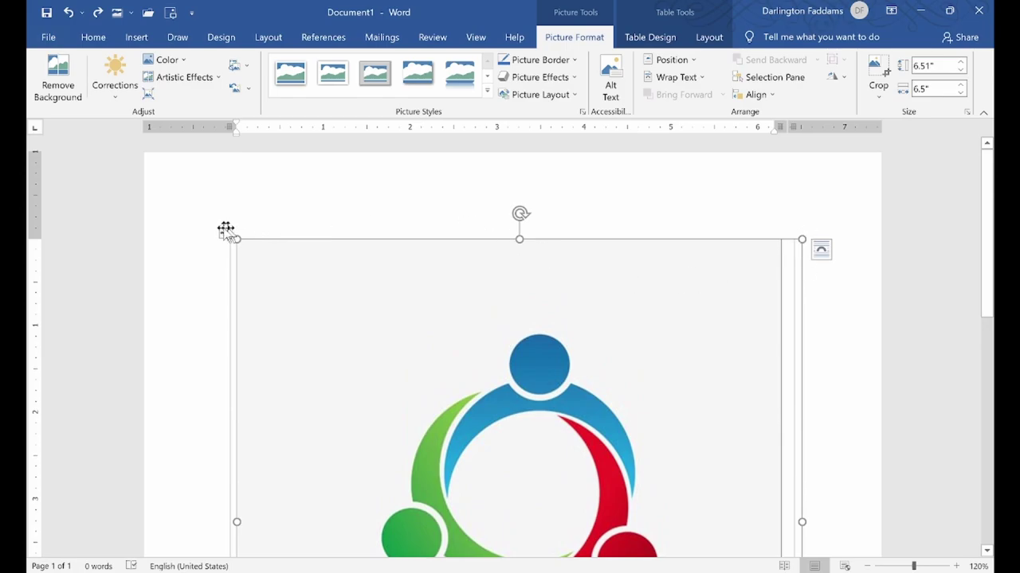
pyautogui.scroll(-5, 303, 357)
pyautogui.scroll(-6, 302, 357)
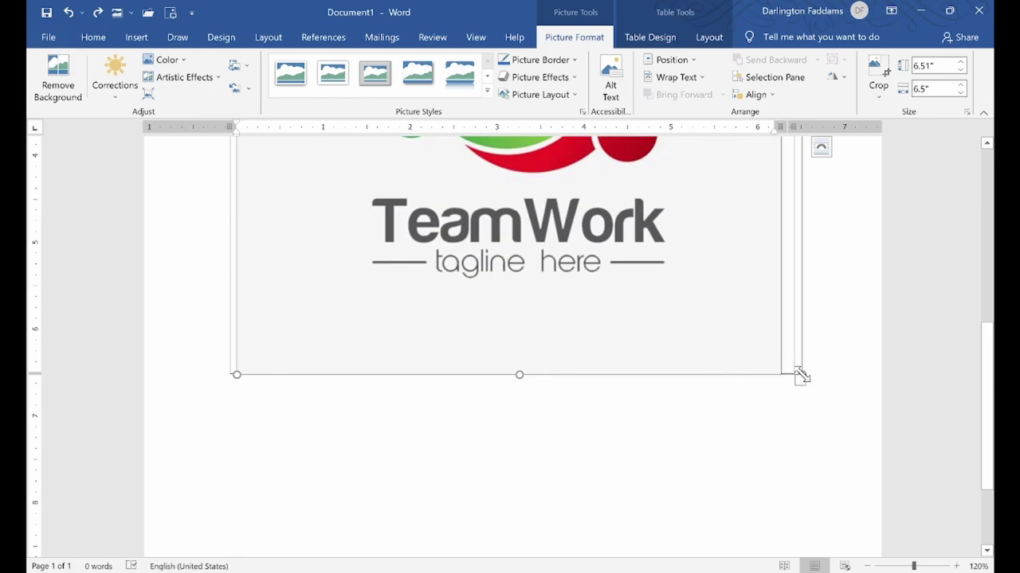
pyautogui.moveTo(800, 375); pyautogui.dragTo(563, 236)
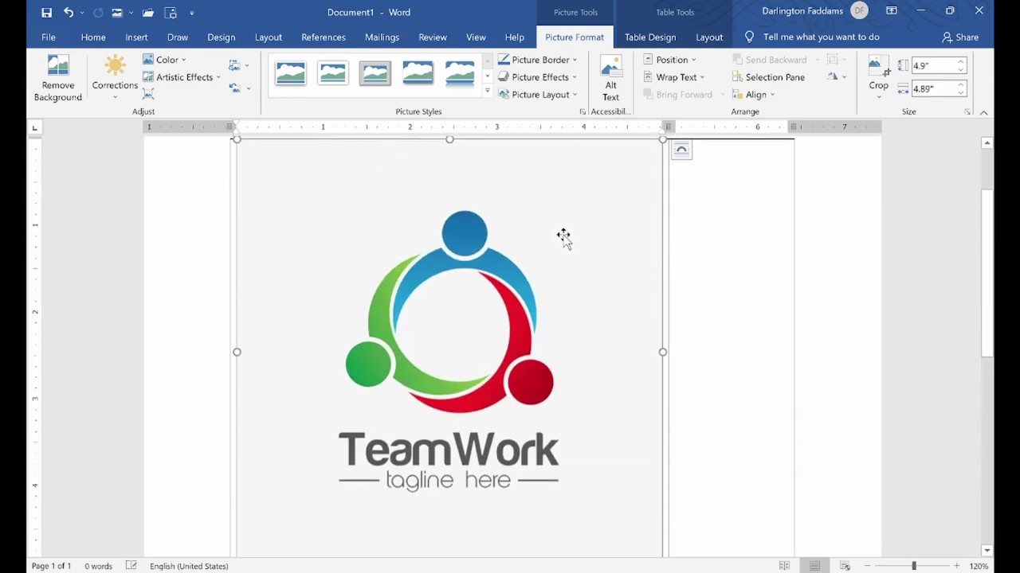
pyautogui.scroll(-2, 558, 263)
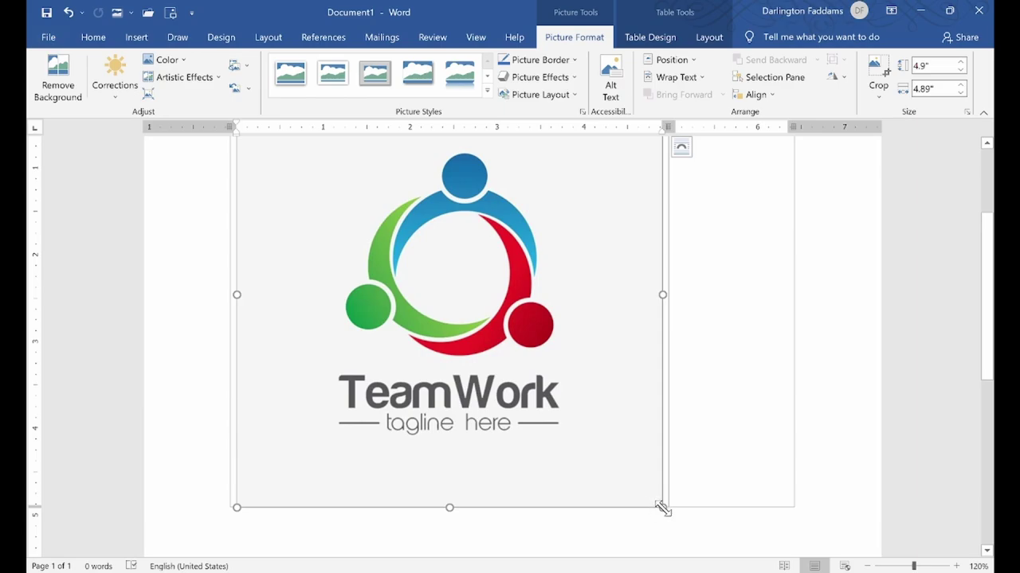
pyautogui.moveTo(662, 507); pyautogui.dragTo(512, 360)
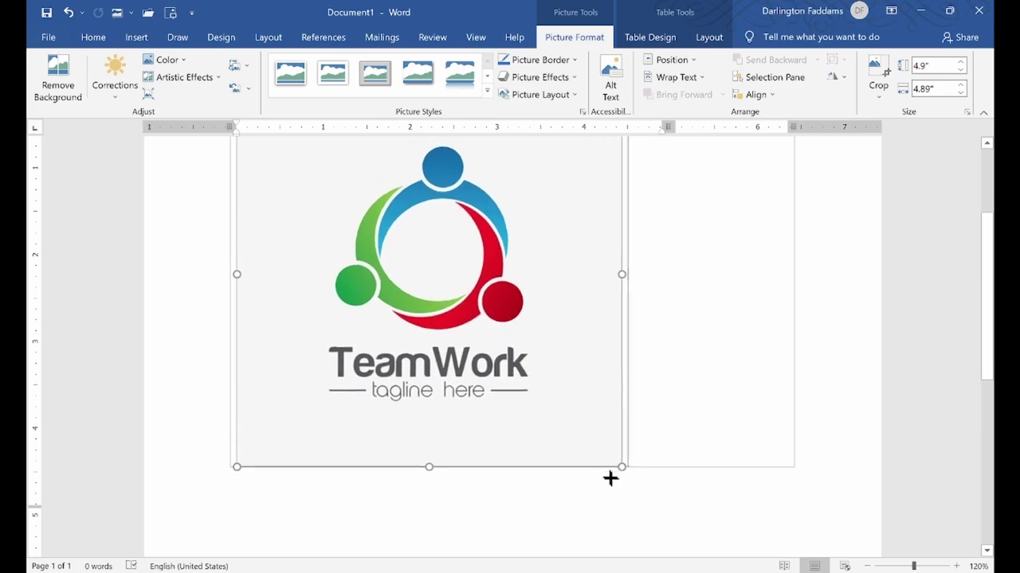
pyautogui.moveTo(532, 383)
pyautogui.mouseDown()
pyautogui.moveTo(635, 502)
pyautogui.moveTo(485, 345)
pyautogui.moveTo(638, 494)
pyautogui.moveTo(501, 354)
pyautogui.moveTo(571, 425)
pyautogui.moveTo(510, 359)
pyautogui.moveTo(591, 448)
pyautogui.moveTo(475, 343)
pyautogui.moveTo(601, 485)
pyautogui.mouseUp()
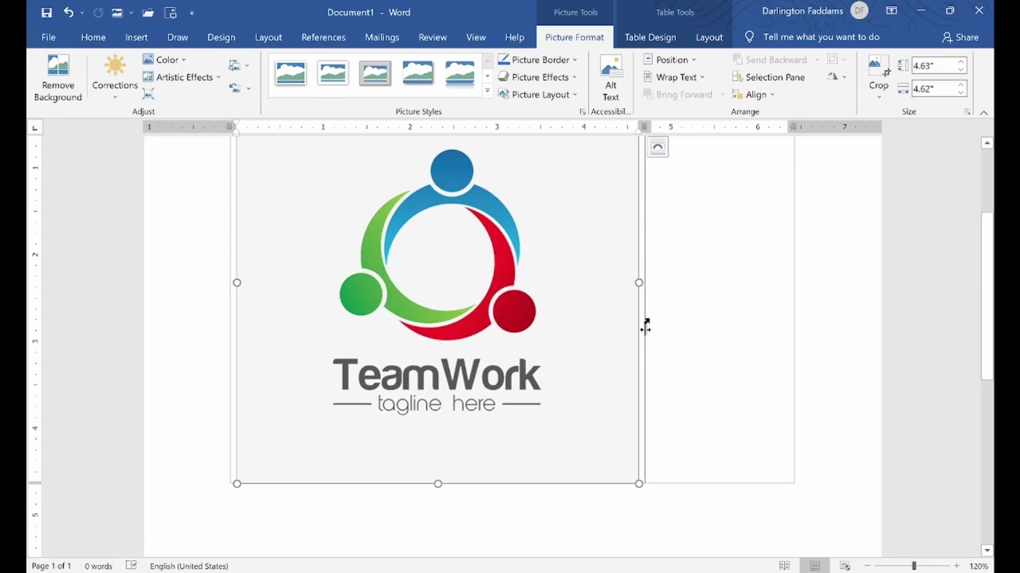
pyautogui.moveTo(639, 484)
pyautogui.moveTo(637, 282); pyautogui.dragTo(416, 299)
pyautogui.hotkey('ctrl', 'z')
# Step: Shrink the logo slightly, then crop empty space off all four sides to about 2.56 by 2.4 inches
pyautogui.moveTo(639, 482); pyautogui.dragTo(483, 354)
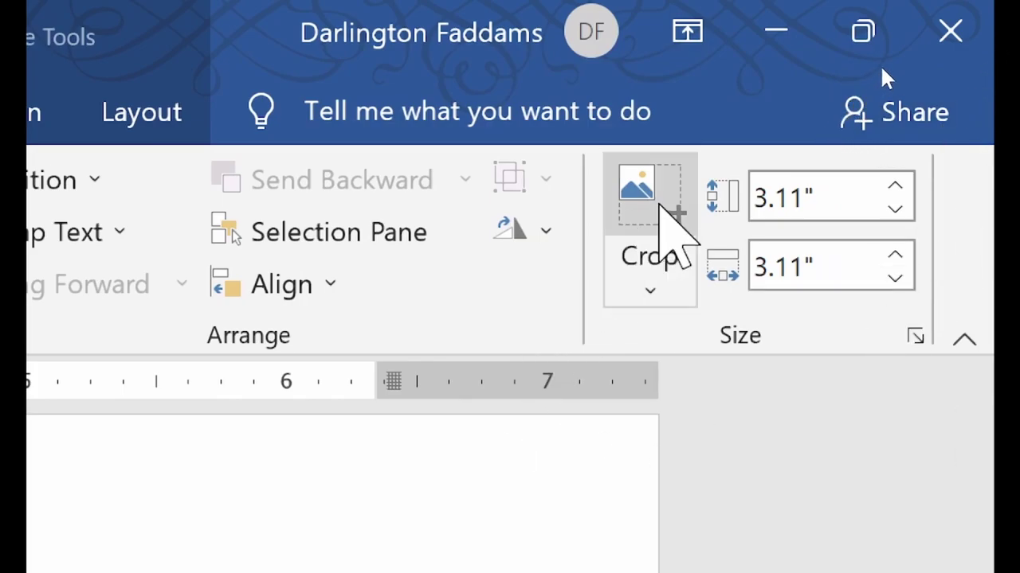
pyautogui.click(659, 205)
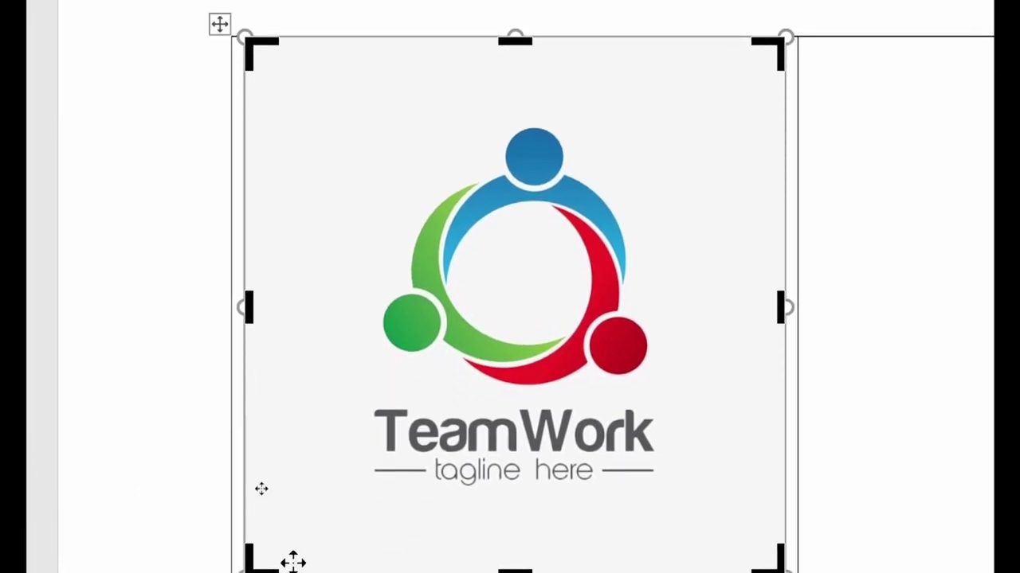
pyautogui.moveTo(371, 498)
pyautogui.moveTo(514, 568); pyautogui.dragTo(513, 528)
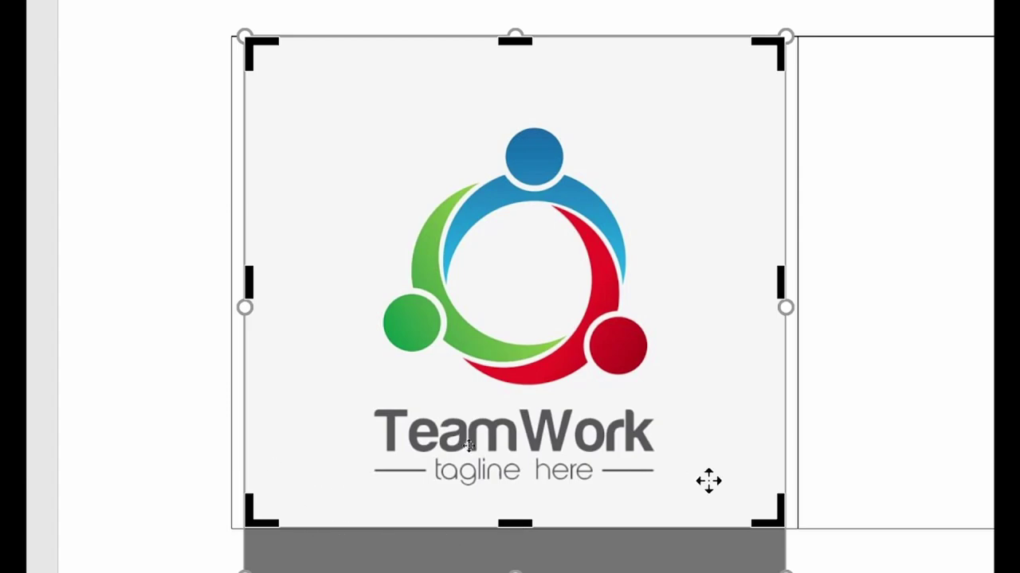
pyautogui.scroll(3, 454, 46)
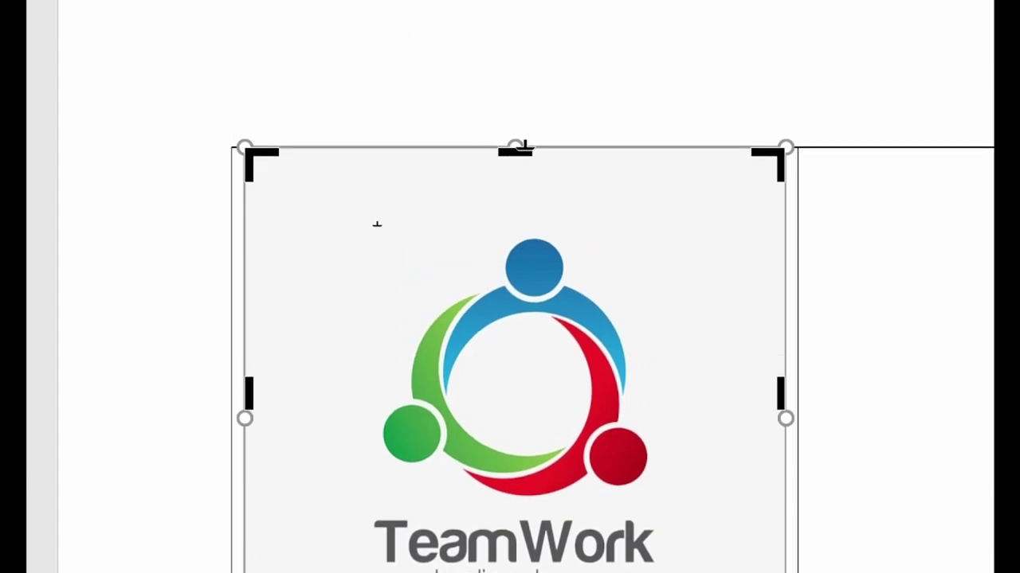
pyautogui.moveTo(525, 146); pyautogui.dragTo(532, 202)
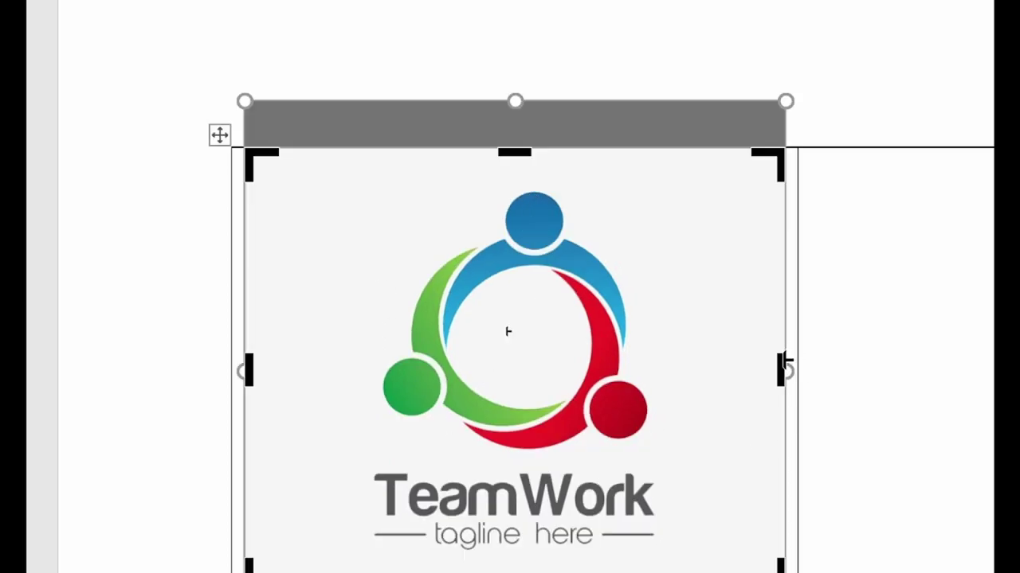
pyautogui.moveTo(785, 362); pyautogui.dragTo(721, 360)
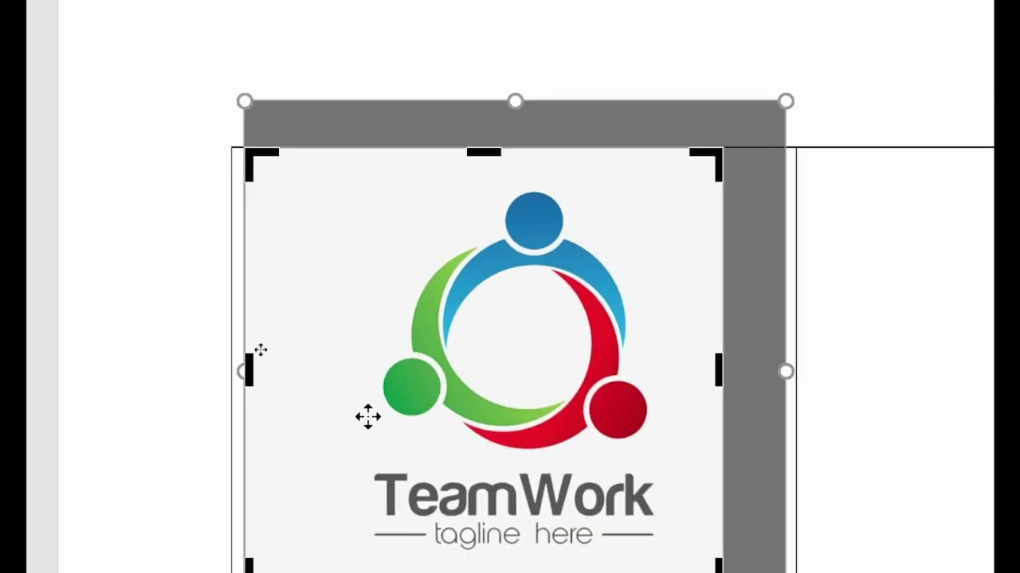
pyautogui.moveTo(247, 368); pyautogui.dragTo(306, 368)
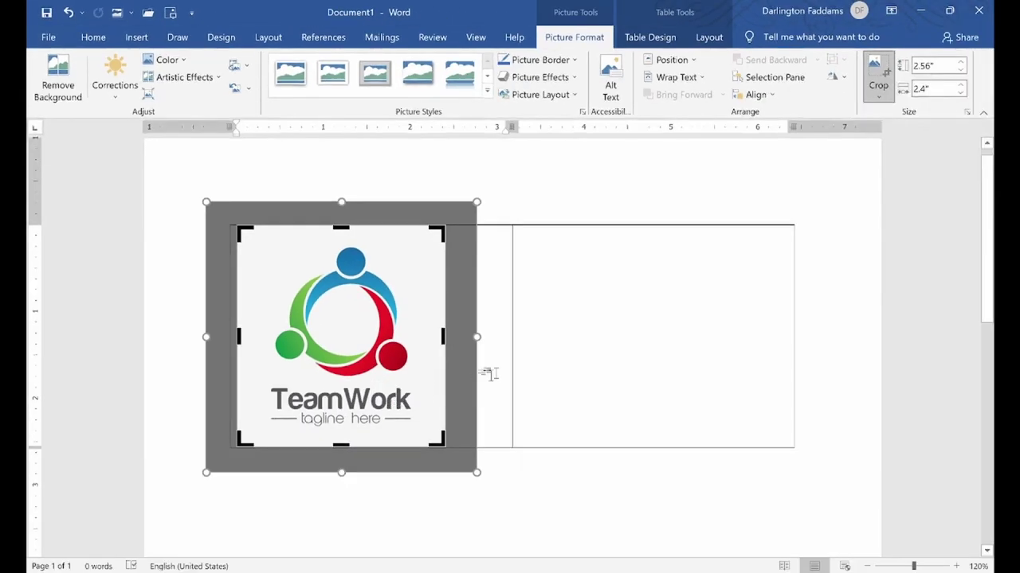
pyautogui.click(638, 313)
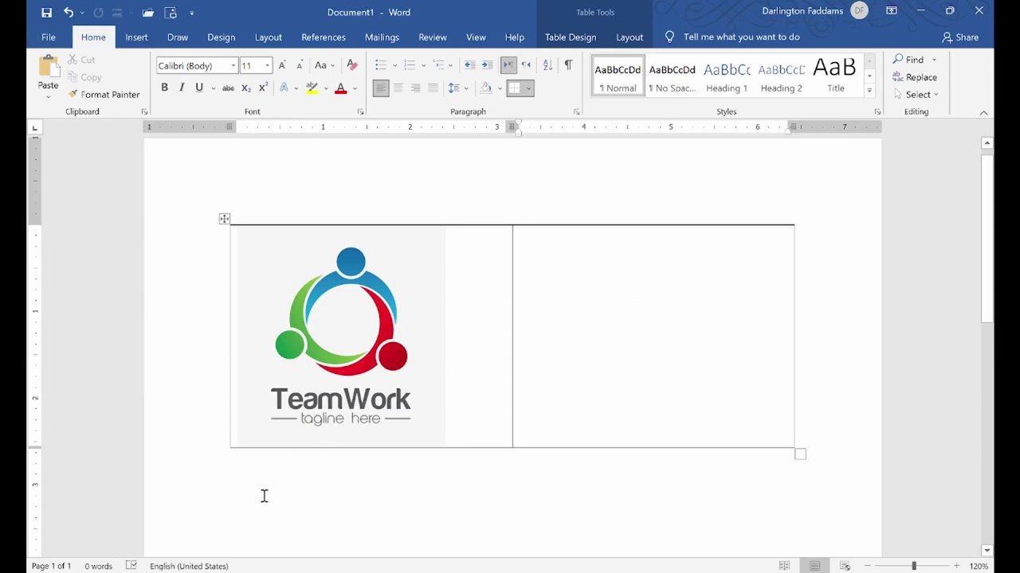
# Step: Crop the logo's top, bottom and left edges further to about 2.3 by 2.31 inches
pyautogui.click(199, 570)
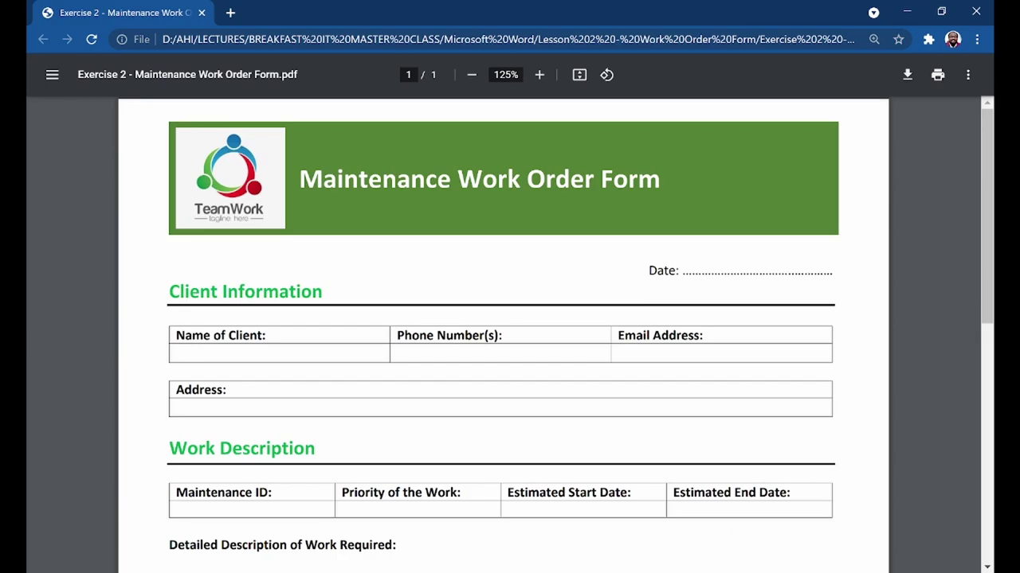
pyautogui.hotkey('alt', 'Tab')
pyautogui.click(389, 418)
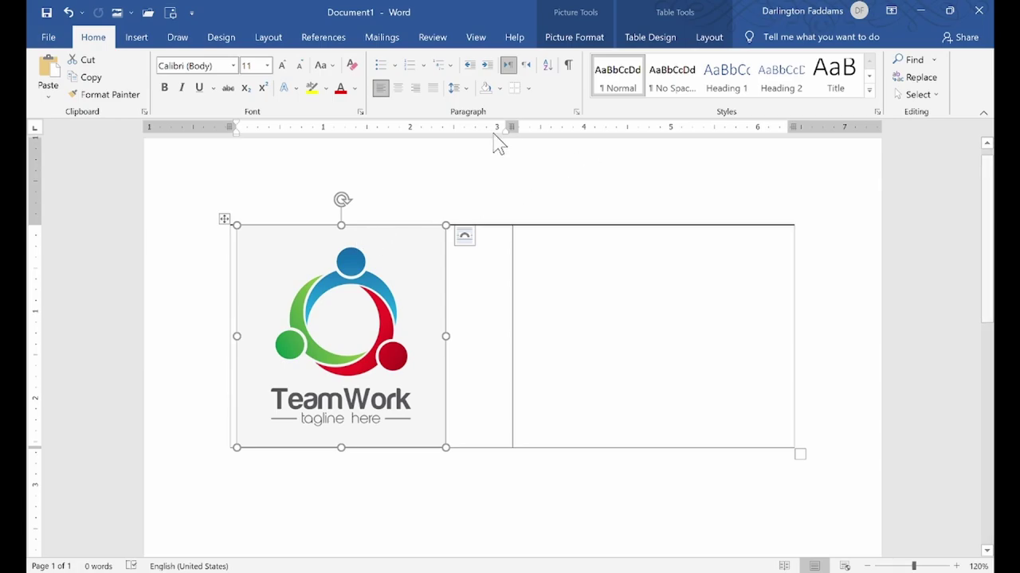
pyautogui.click(577, 38)
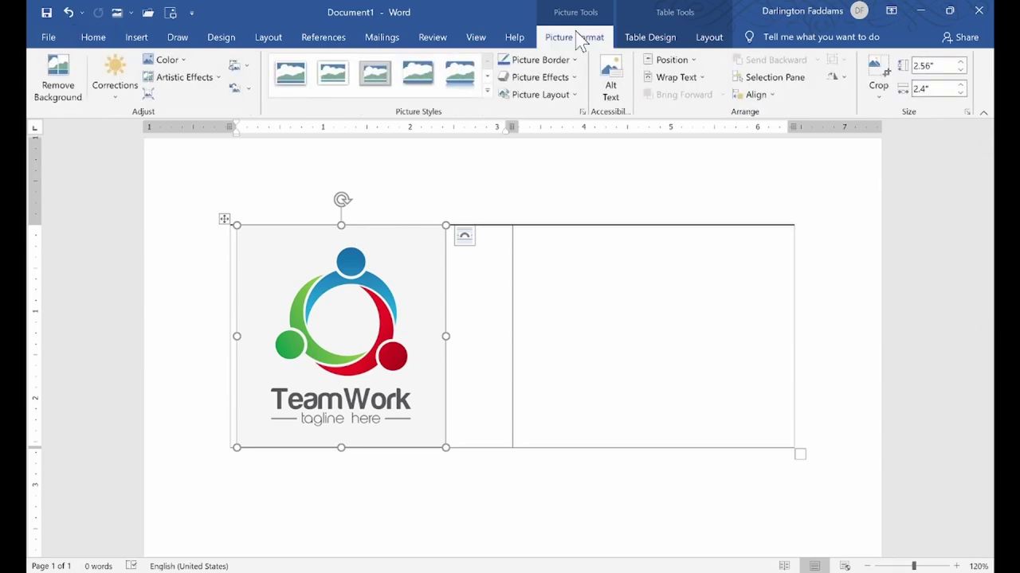
pyautogui.click(881, 64)
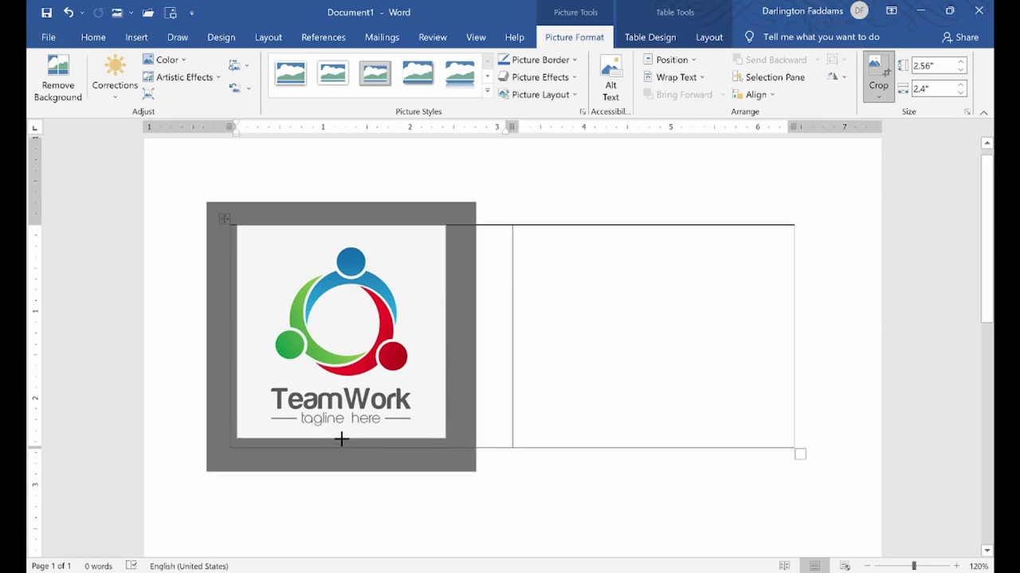
pyautogui.moveTo(341, 446); pyautogui.dragTo(341, 435)
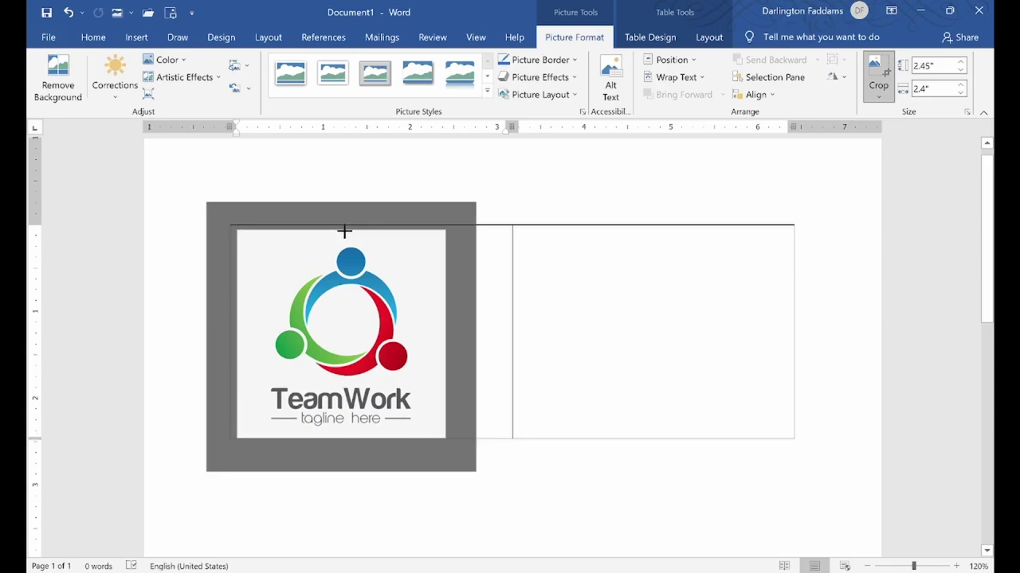
pyautogui.moveTo(341, 227); pyautogui.dragTo(341, 233)
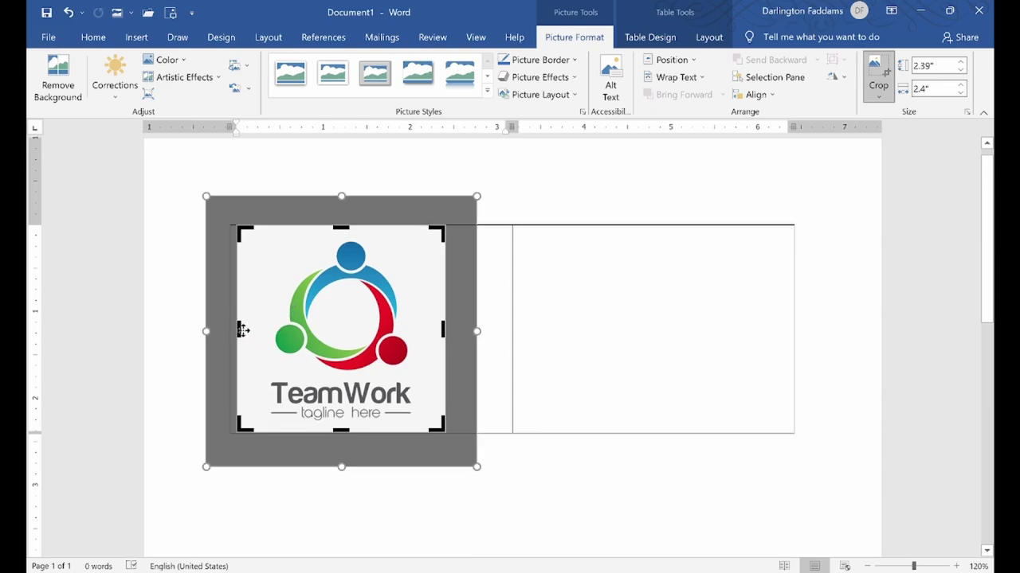
pyautogui.moveTo(237, 329); pyautogui.dragTo(245, 329)
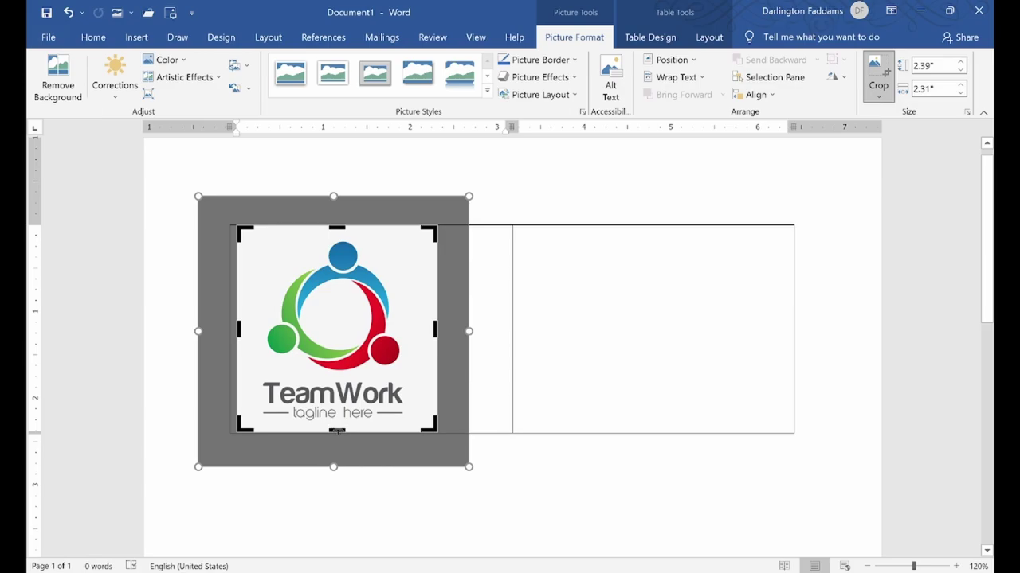
pyautogui.moveTo(338, 433); pyautogui.dragTo(337, 428)
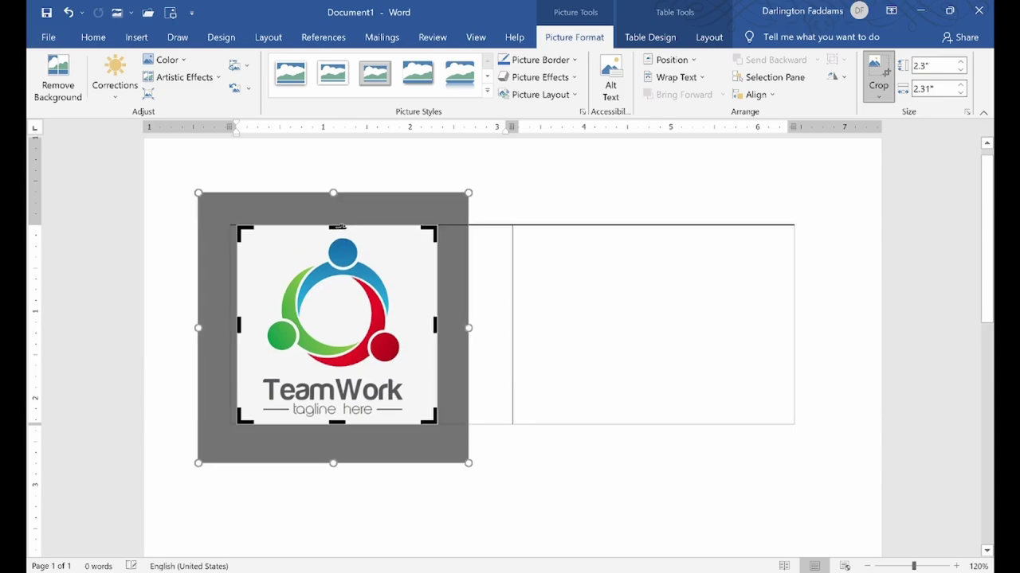
pyautogui.click(573, 264)
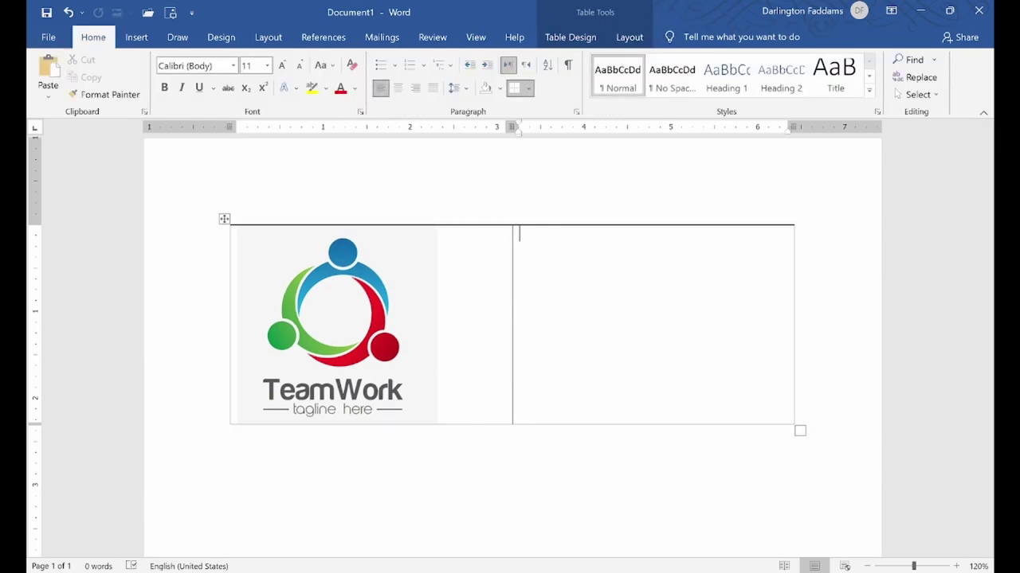
# Step: Scale the logo down to roughly 1.3 inches square so the table row shortens
pyautogui.click(132, 571)
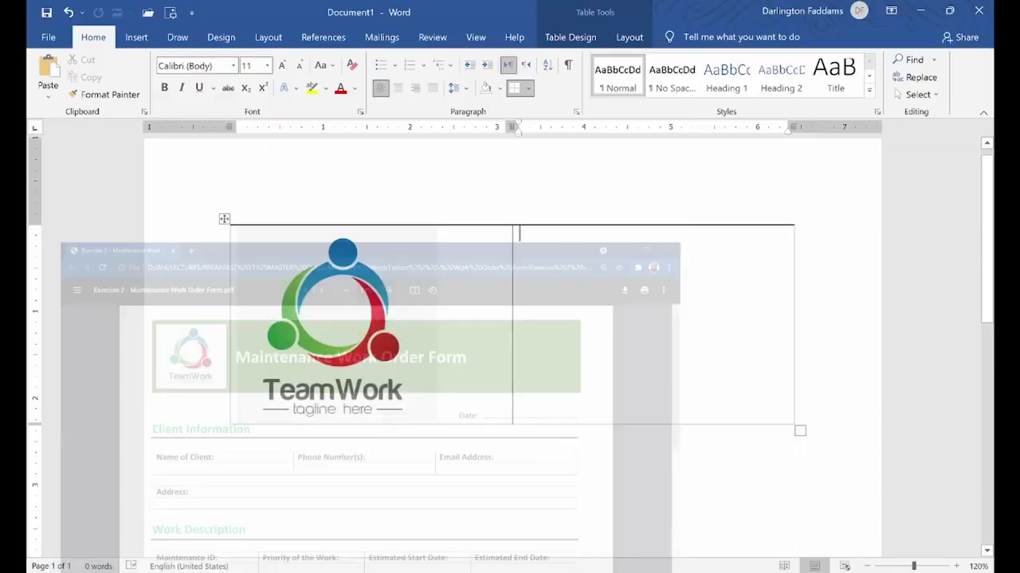
pyautogui.click(283, 395)
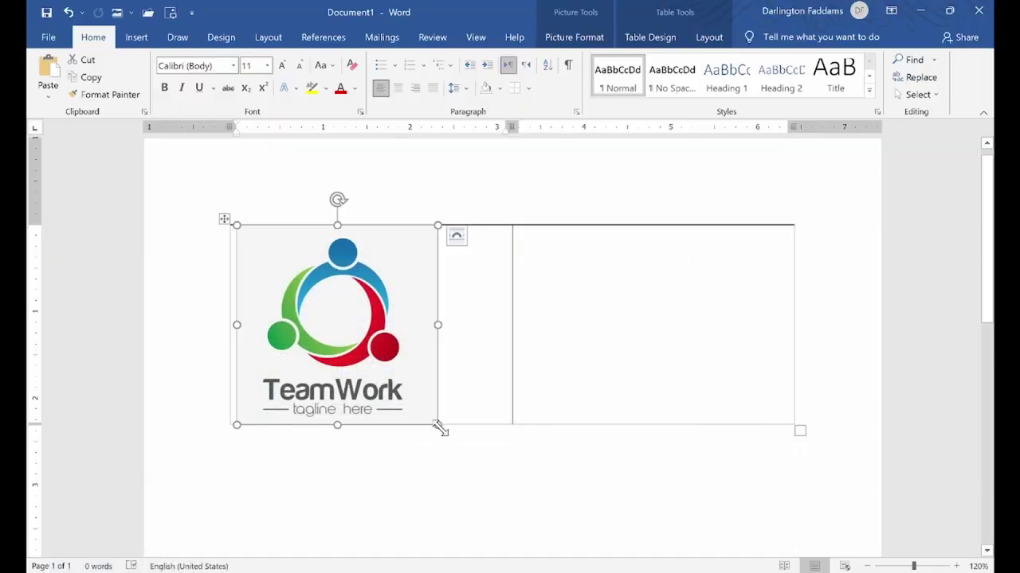
pyautogui.moveTo(439, 427); pyautogui.dragTo(326, 300)
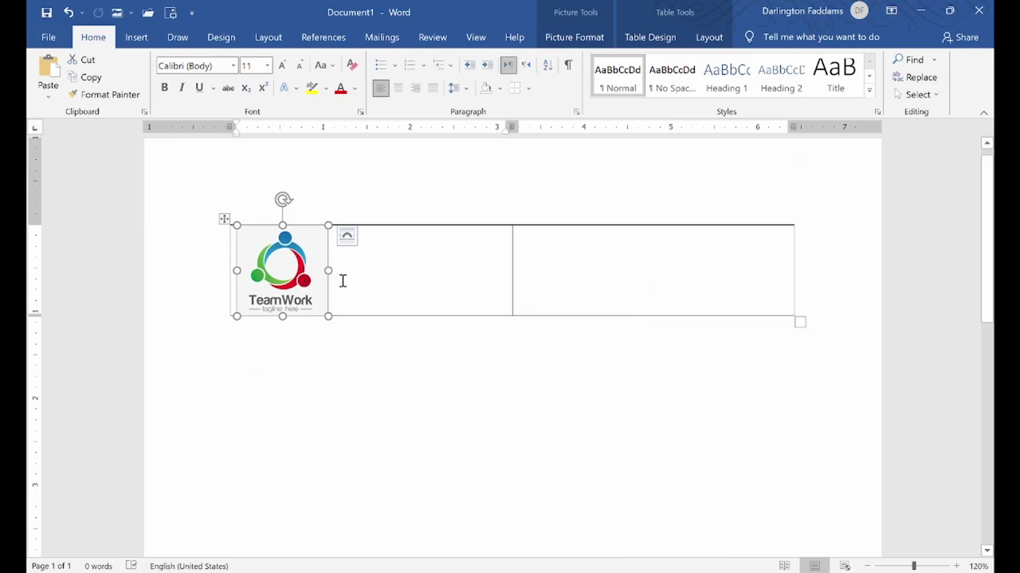
pyautogui.moveTo(328, 316)
pyautogui.mouseDown()
pyautogui.moveTo(437, 425)
pyautogui.moveTo(348, 314)
pyautogui.mouseUp()
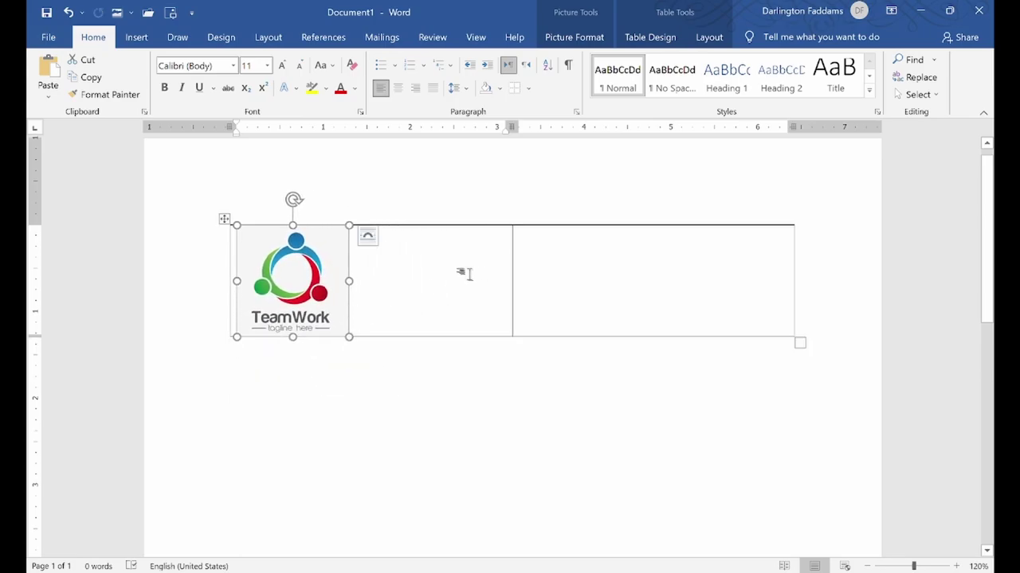
pyautogui.click(589, 271)
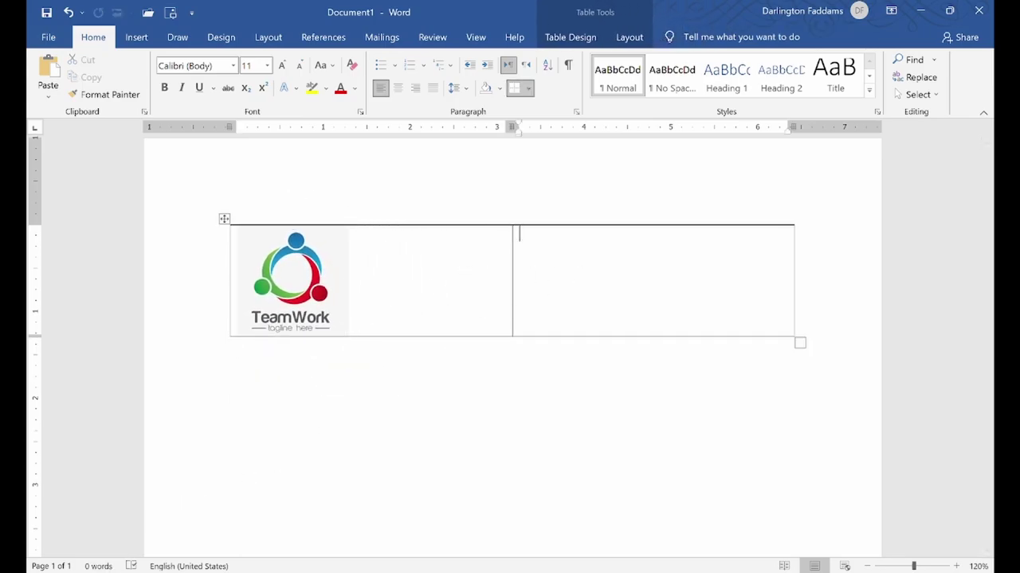
# Step: Type the title 'Maintenance Work Order Form' in the table's right cell beside the logo
pyautogui.click(99, 570)
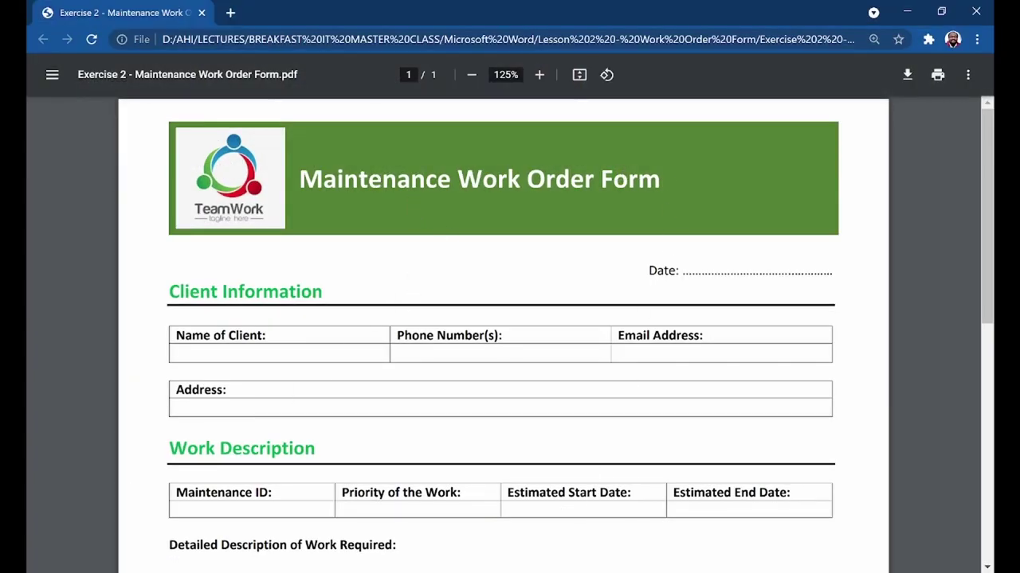
pyautogui.hotkey('alt', 'Tab')
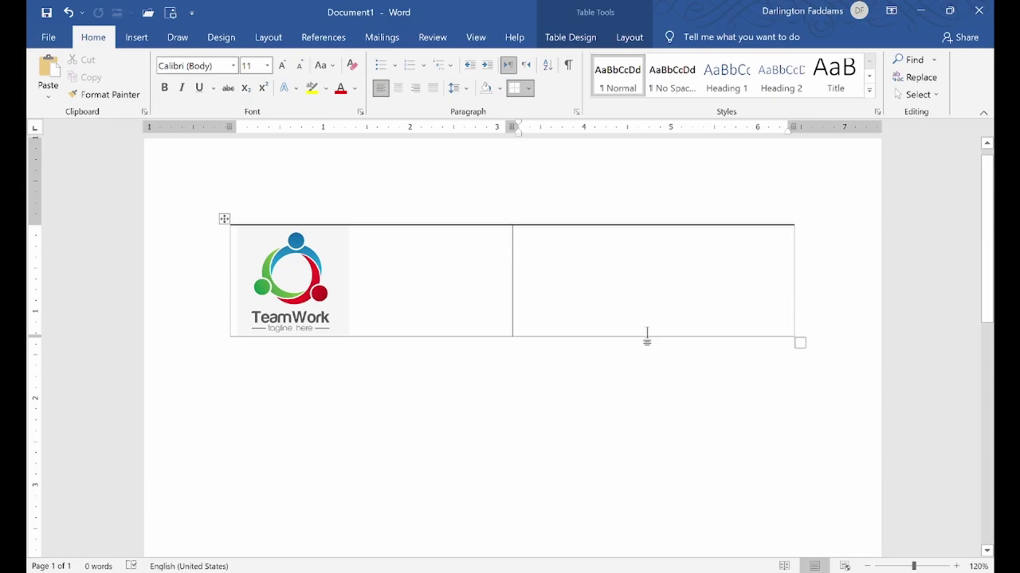
pyautogui.write('Maintenance Wo')
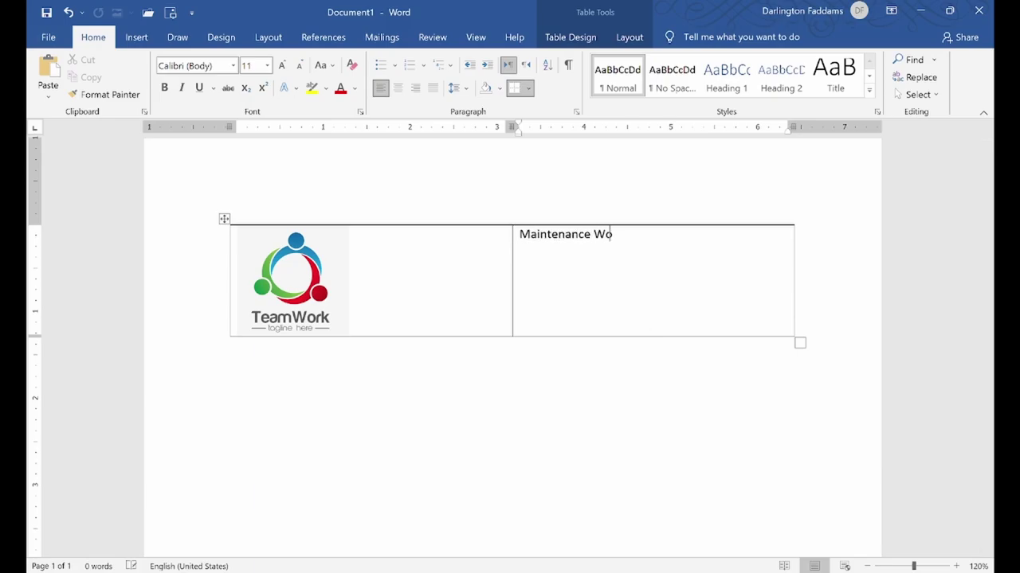
pyautogui.write('rk Order Form')
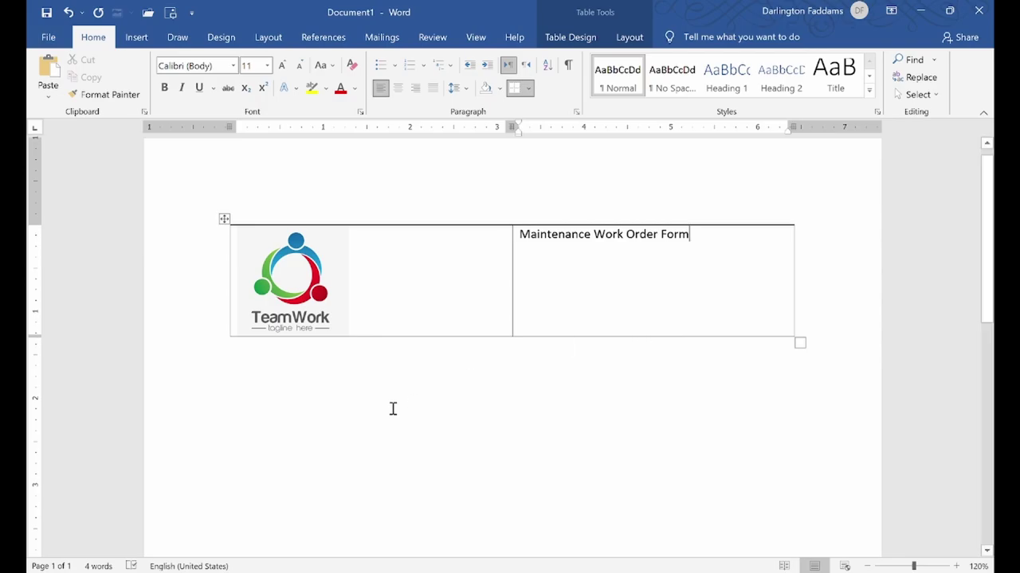
pyautogui.hotkey('alt', 'Tab')
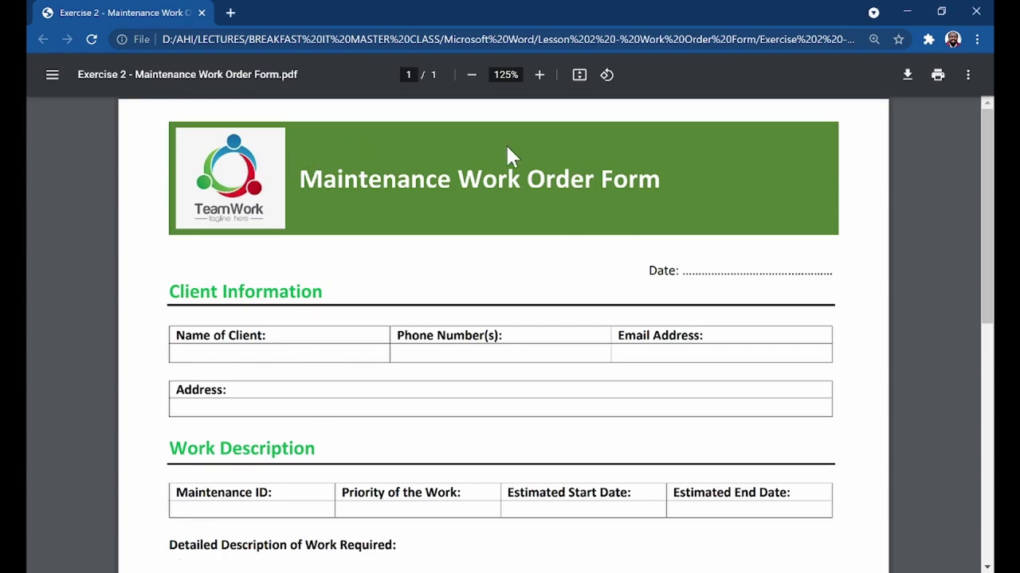
pyautogui.hotkey('alt', 'Tab')
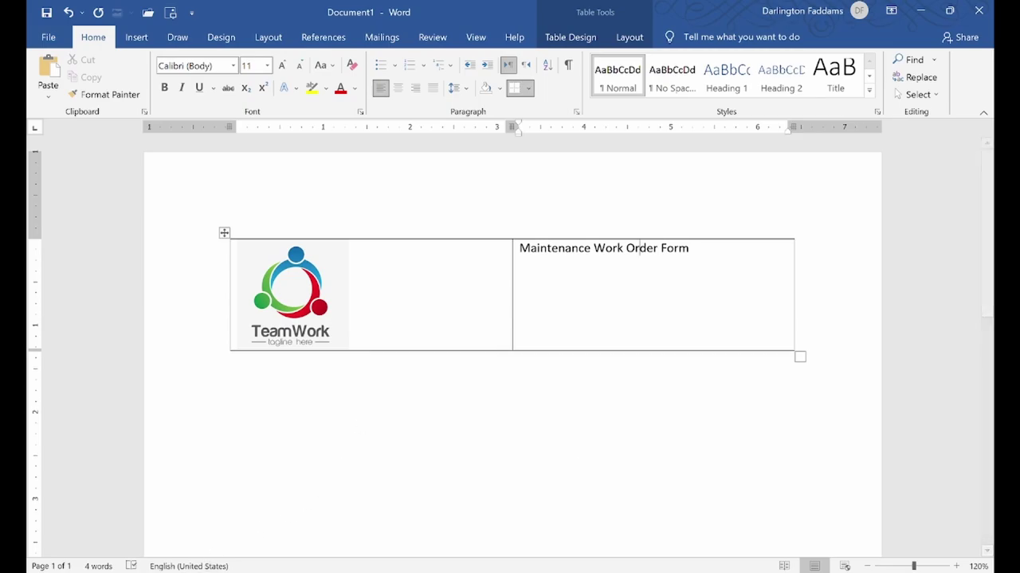
pyautogui.hotkey('alt', 'Tab')
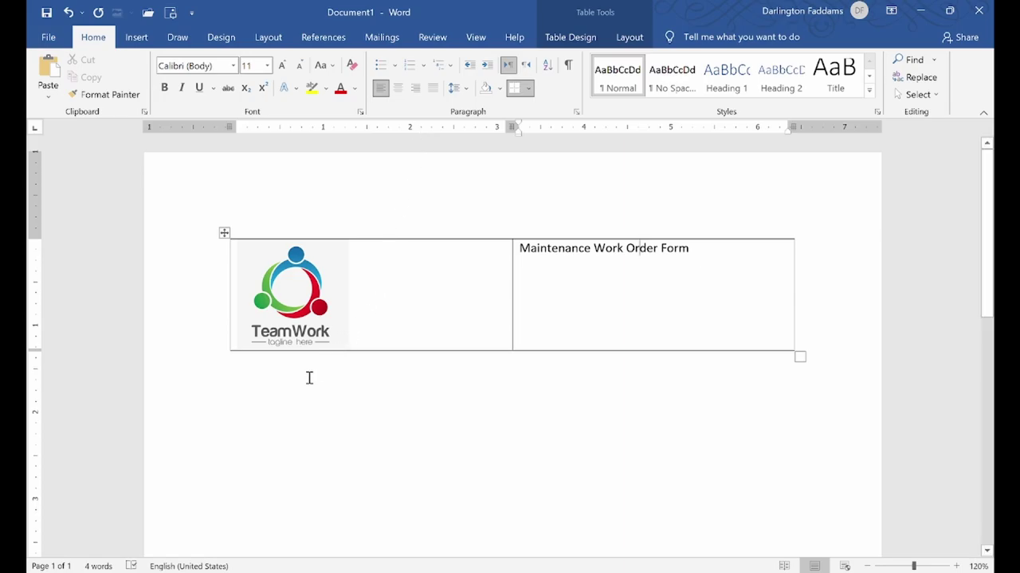
pyautogui.click(286, 372)
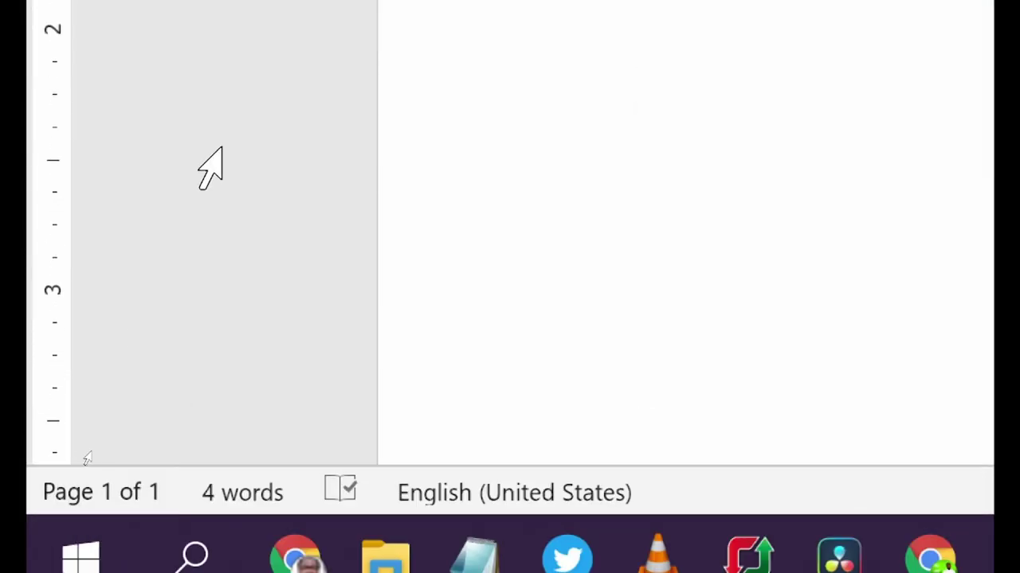
pyautogui.scroll(-5, 211, 167)
pyautogui.scroll(-5, 120, 358)
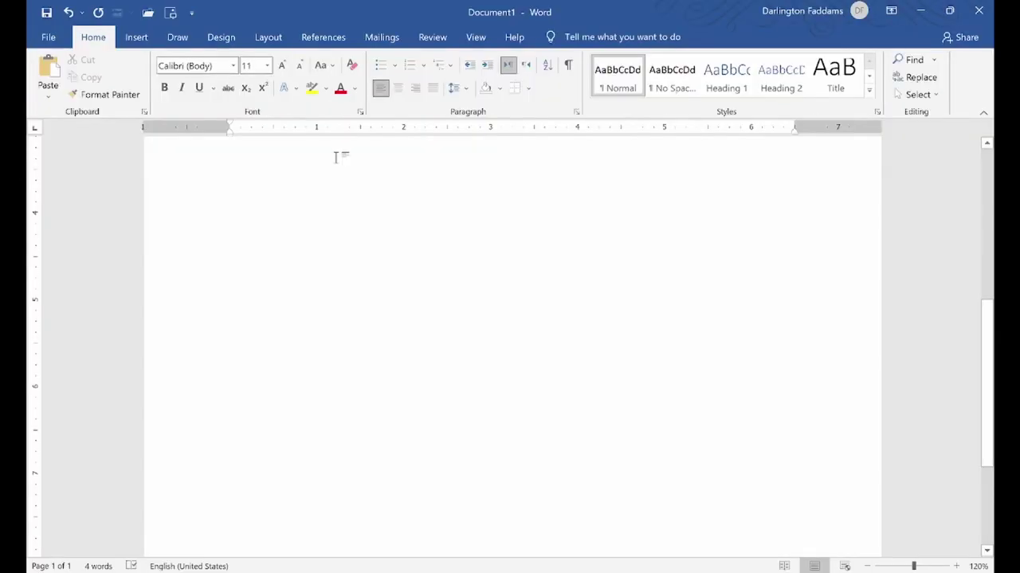
pyautogui.scroll(5, 336, 157)
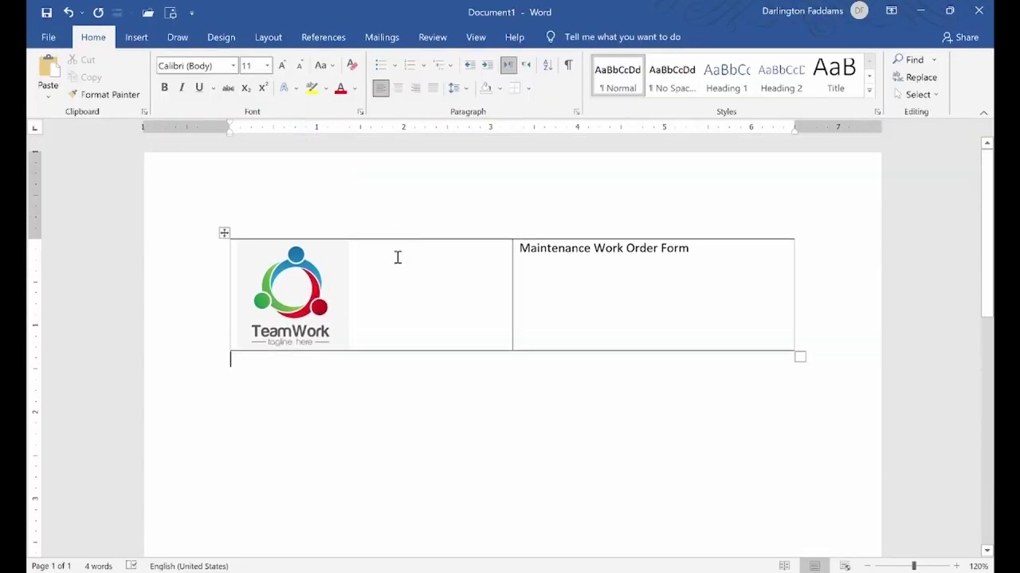
pyautogui.click(398, 257)
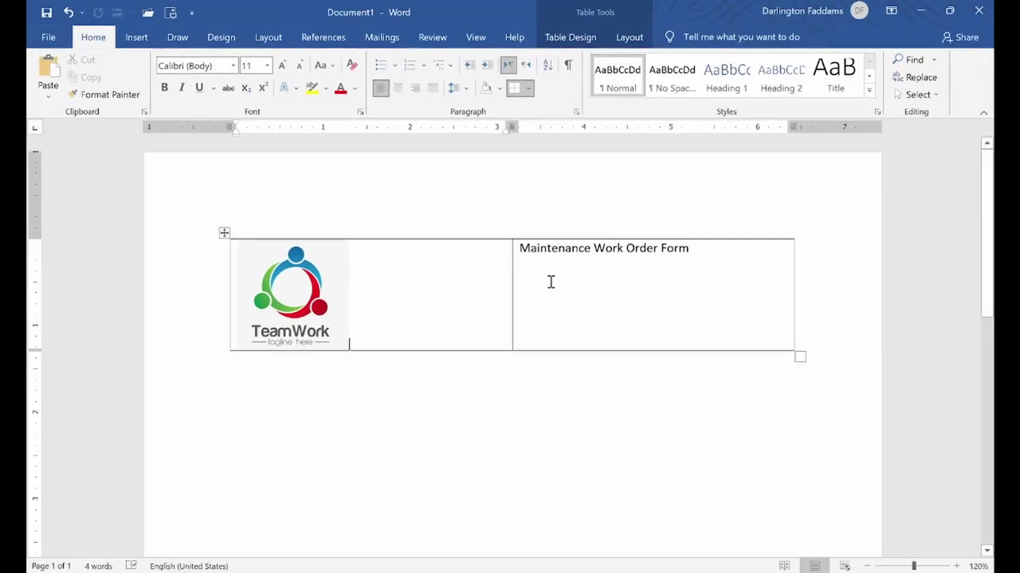
pyautogui.click(250, 369)
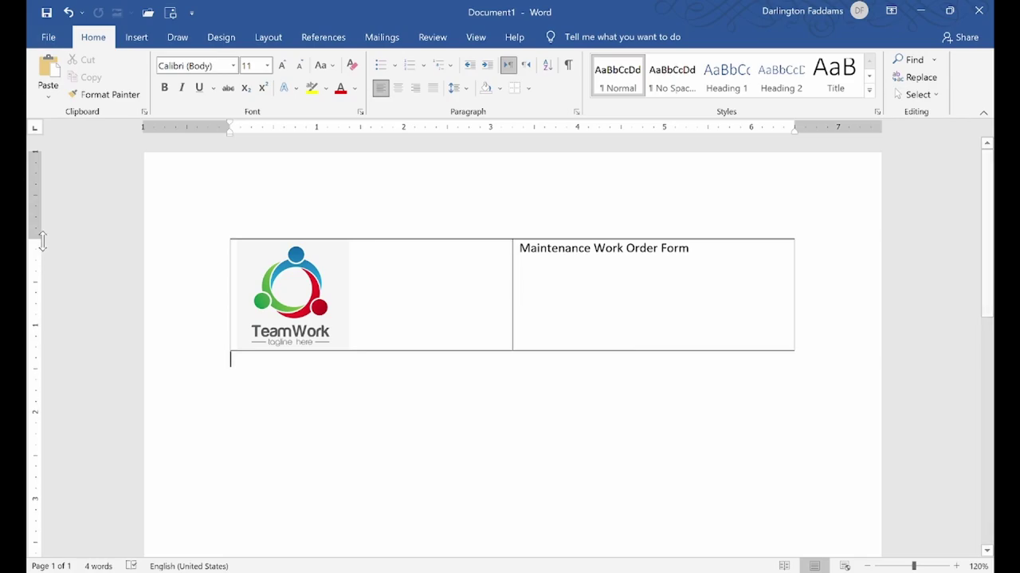
# Step: Raise the top margin and shift the logo-and-title table toward the page's left edge
pyautogui.moveTo(37, 237); pyautogui.dragTo(29, 195)
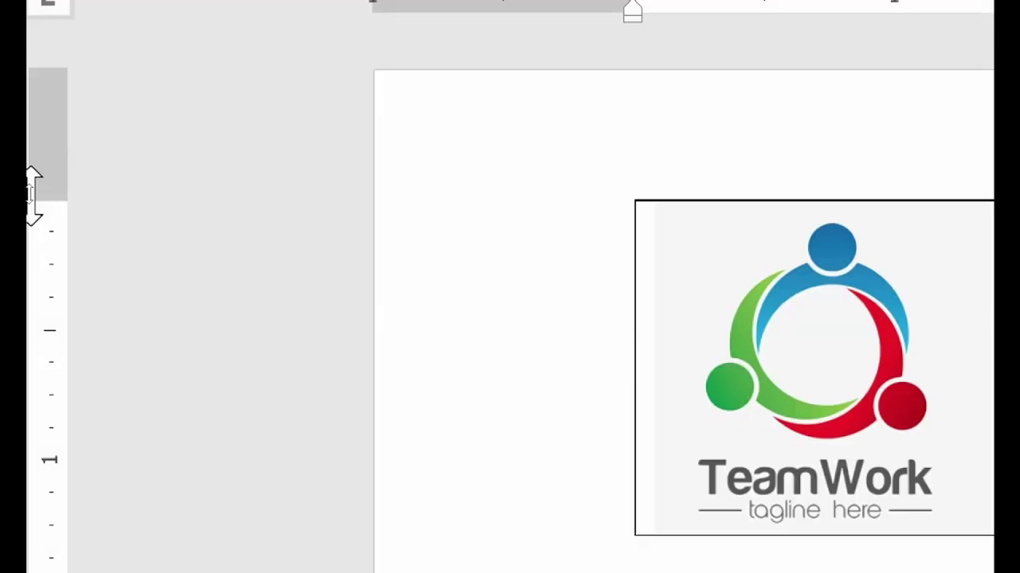
pyautogui.moveTo(63, 223); pyautogui.dragTo(54, 198)
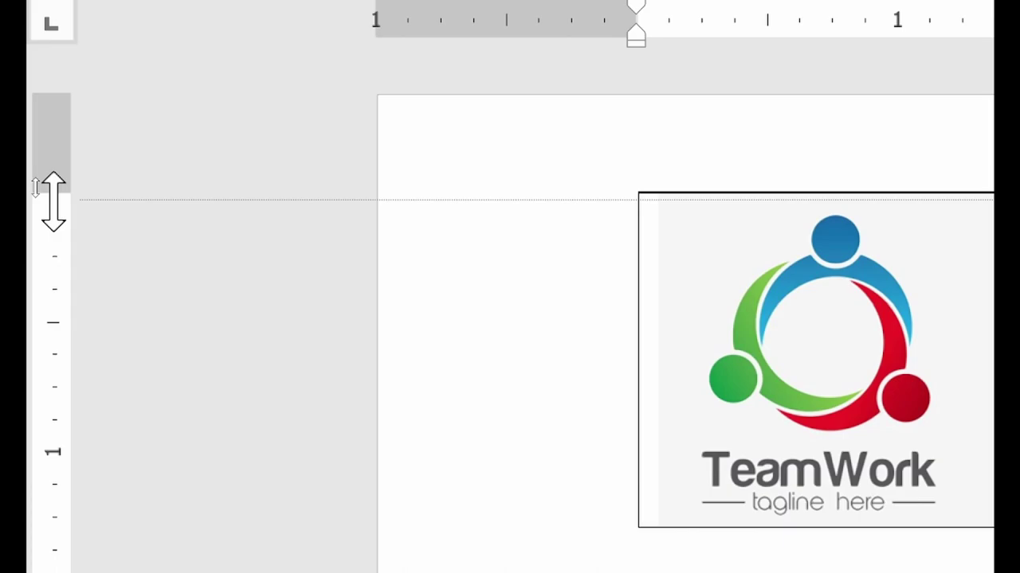
pyautogui.moveTo(56, 193); pyautogui.dragTo(59, 177)
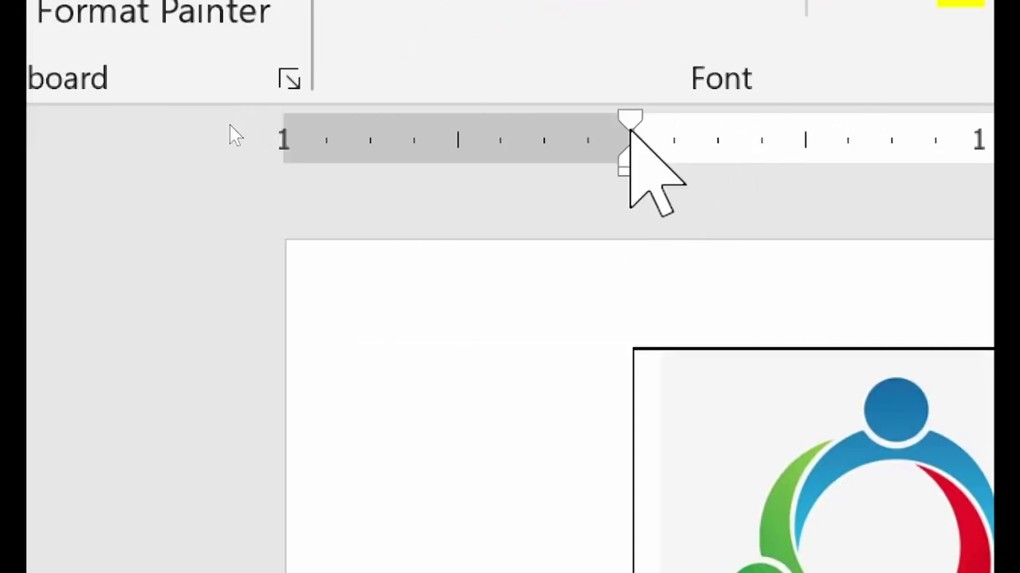
pyautogui.moveTo(629, 156)
pyautogui.mouseDown()
pyautogui.moveTo(425, 157)
pyautogui.moveTo(434, 157)
pyautogui.mouseUp()
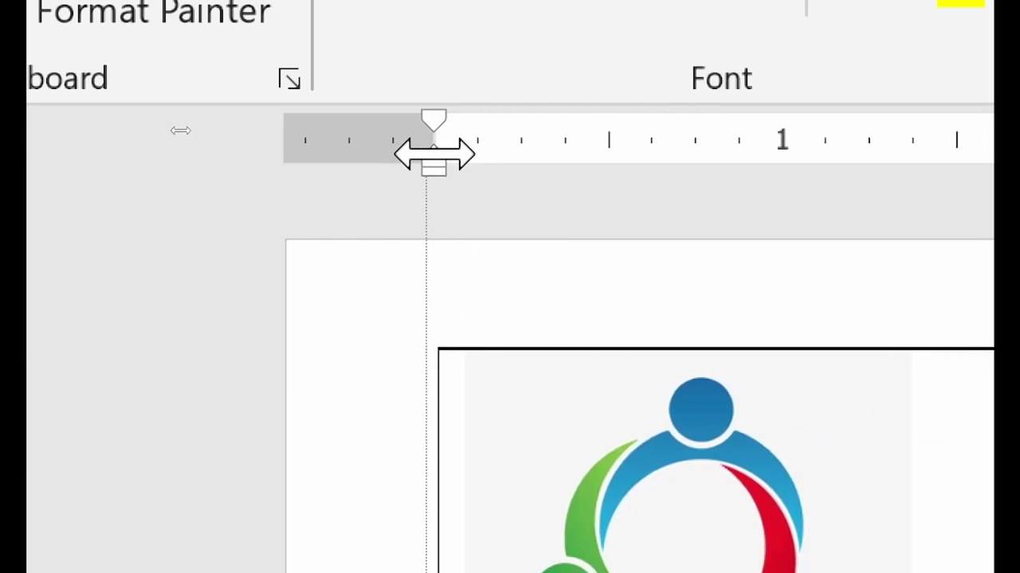
pyautogui.moveTo(434, 157); pyautogui.dragTo(424, 158)
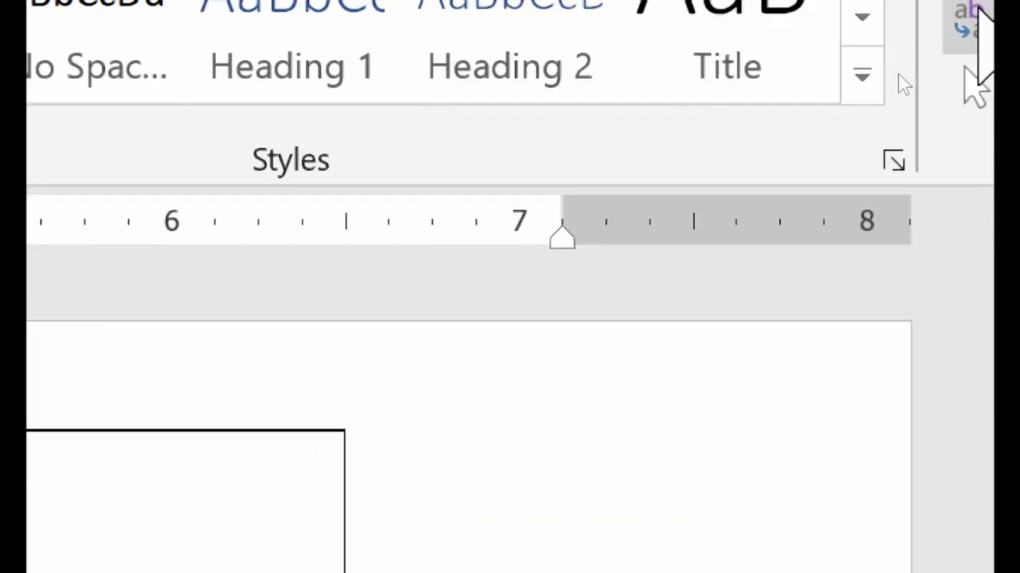
# Step: Extend the table's right limit and drag the inner column border left until it hugs the TeamWork logo
pyautogui.moveTo(560, 231)
pyautogui.mouseDown()
pyautogui.moveTo(801, 231)
pyautogui.moveTo(774, 231)
pyautogui.mouseUp()
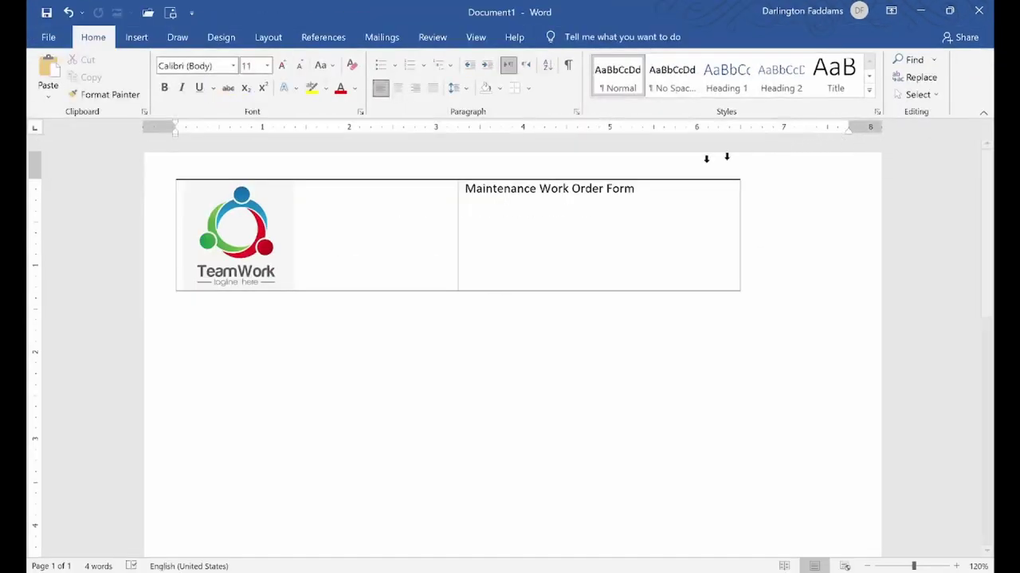
pyautogui.moveTo(456, 246)
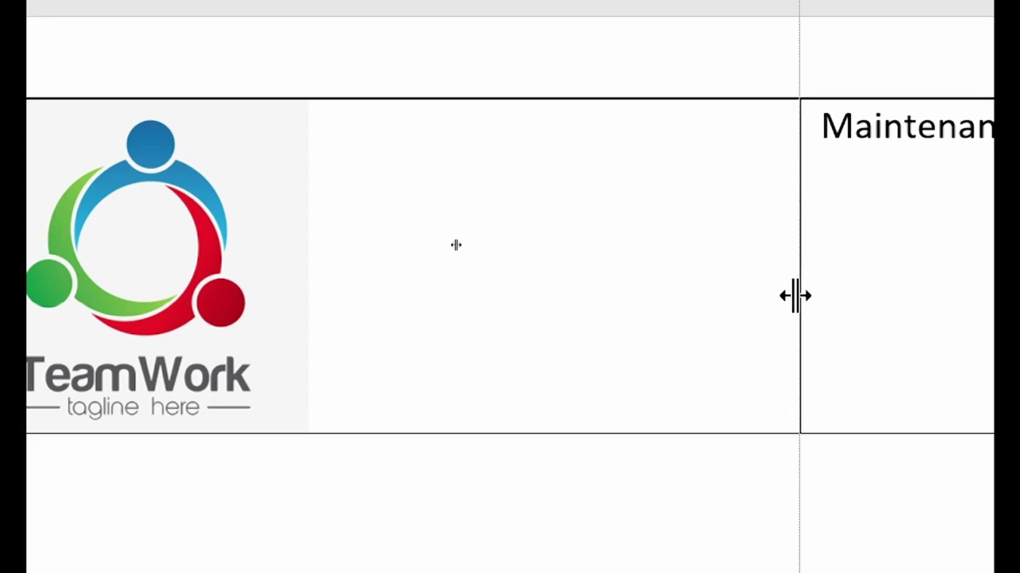
pyautogui.moveTo(799, 296); pyautogui.dragTo(638, 291)
pyautogui.moveTo(619, 293); pyautogui.dragTo(620, 293)
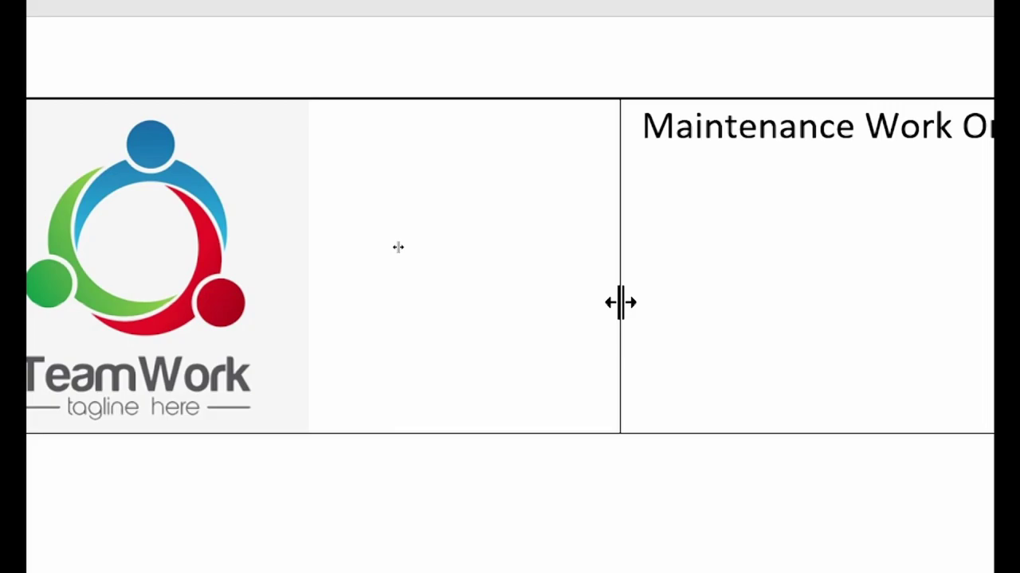
pyautogui.moveTo(621, 303)
pyautogui.mouseDown()
pyautogui.moveTo(541, 319)
pyautogui.moveTo(332, 293)
pyautogui.mouseUp()
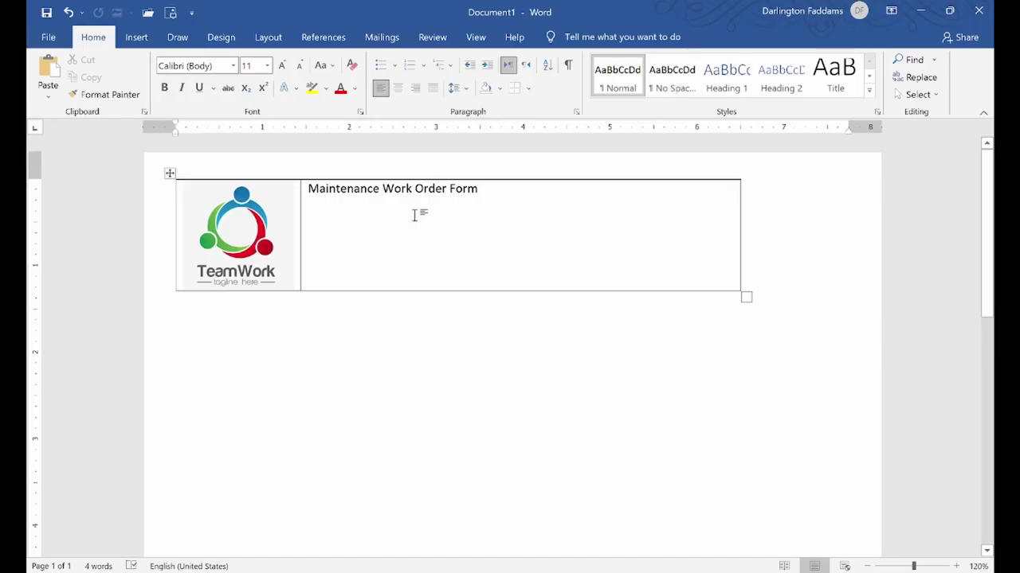
# Step: Drag the table's right ruler marker so the title cell stretches nearly to the right margin
pyautogui.click(414, 215)
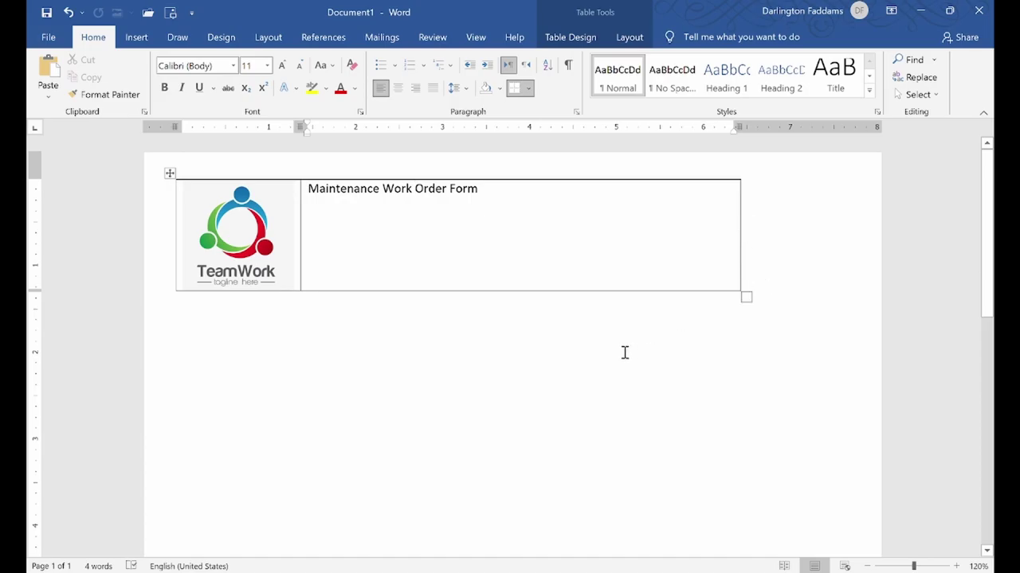
pyautogui.click(474, 385)
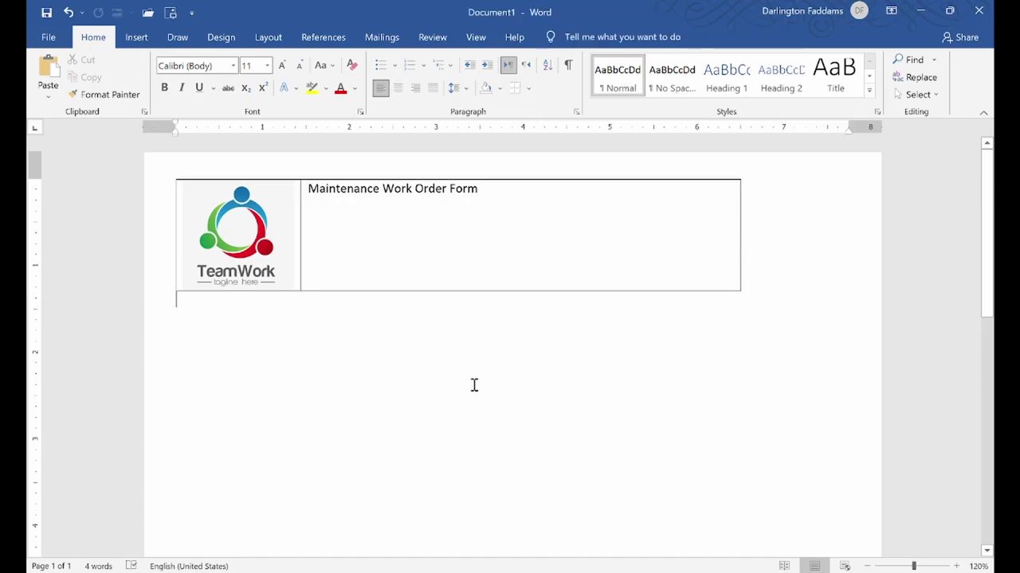
pyautogui.click(601, 223)
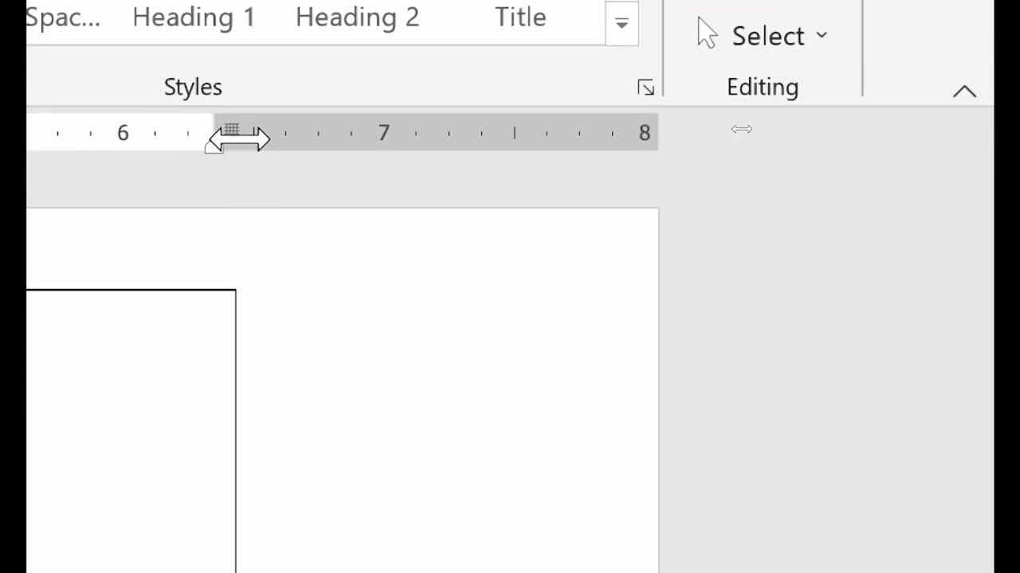
pyautogui.moveTo(239, 139)
pyautogui.mouseDown()
pyautogui.moveTo(578, 163)
pyautogui.moveTo(528, 163)
pyautogui.moveTo(540, 164)
pyautogui.mouseUp()
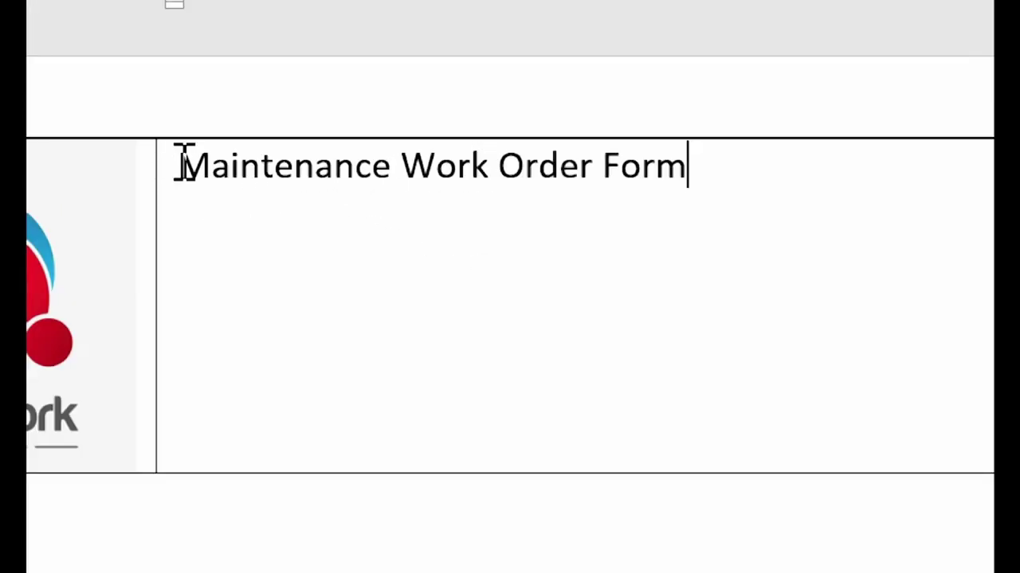
# Step: Apply the Heading 1 style to the 'Maintenance Work Order Form' title
pyautogui.moveTo(184, 166); pyautogui.dragTo(719, 145)
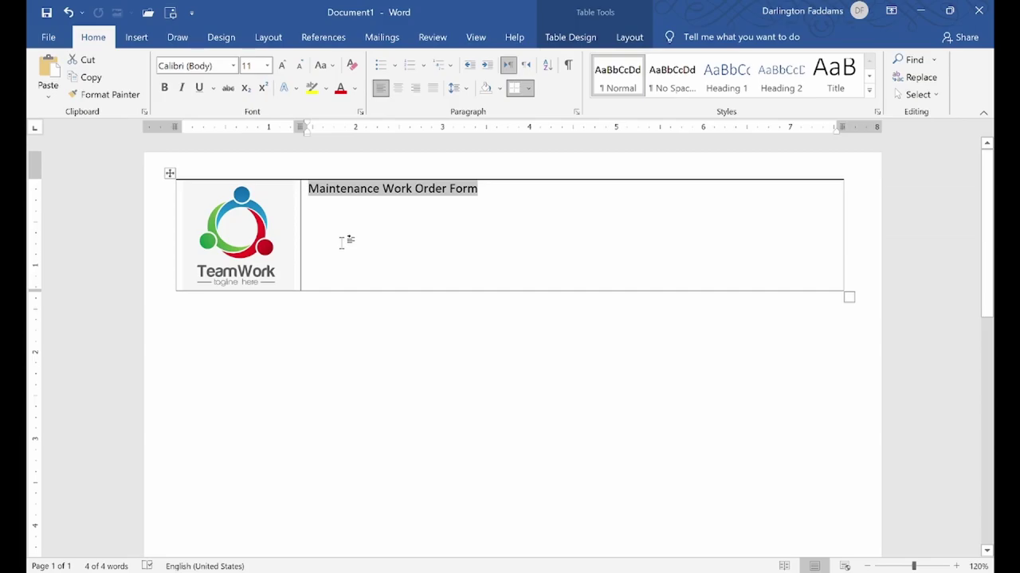
pyautogui.click(342, 238)
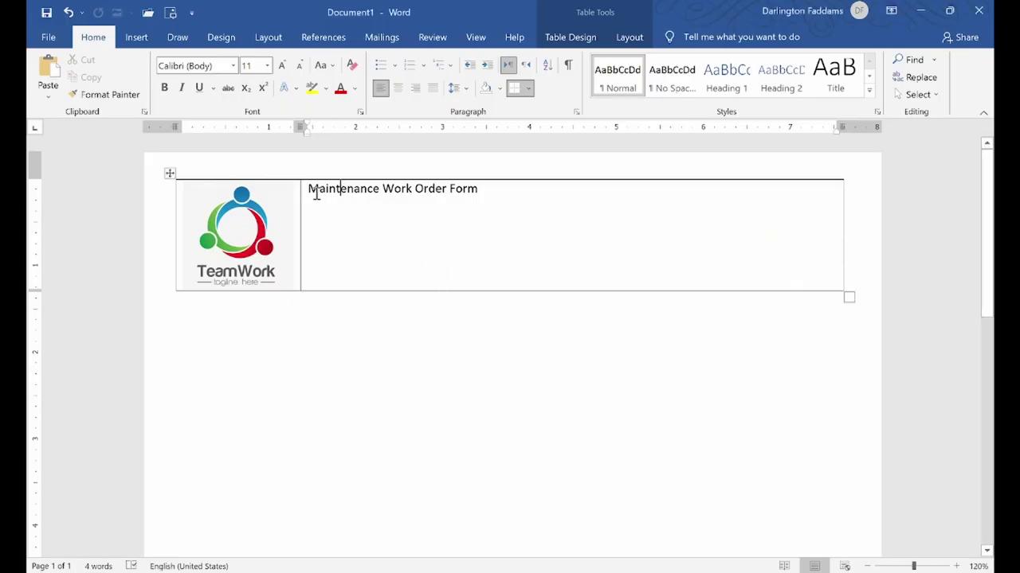
pyautogui.moveTo(364, 197); pyautogui.dragTo(470, 214)
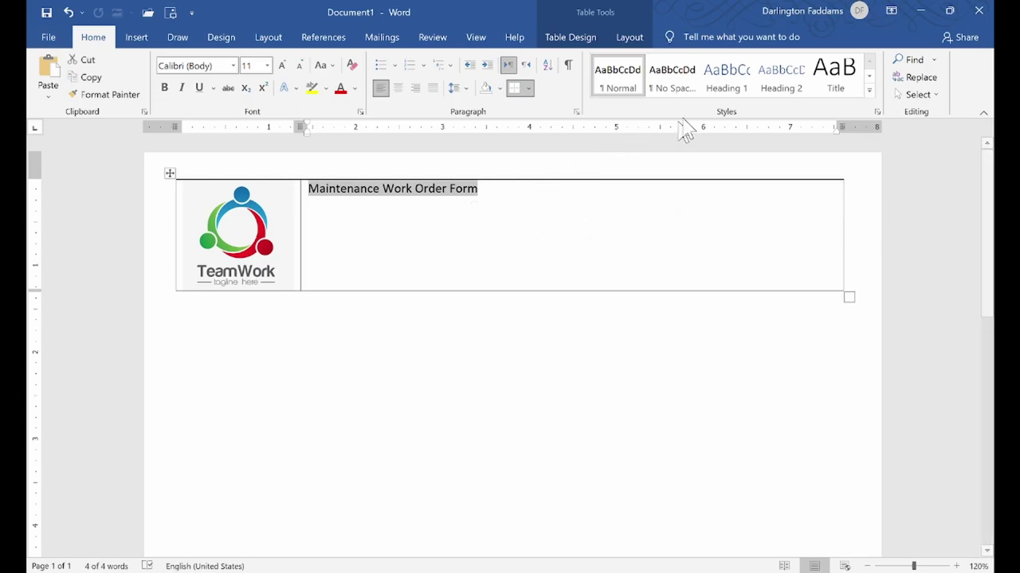
pyautogui.click(729, 80)
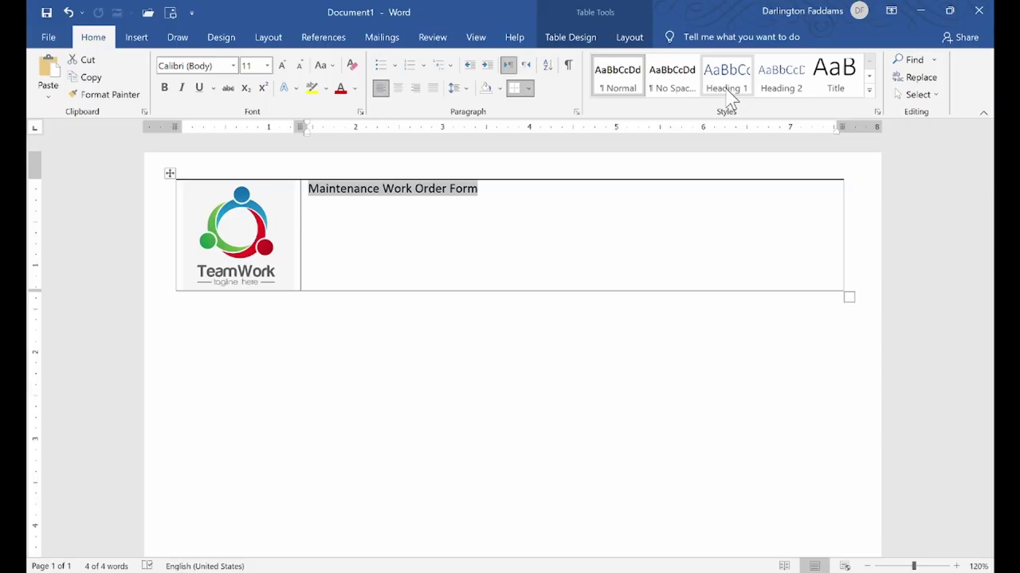
pyautogui.click(728, 92)
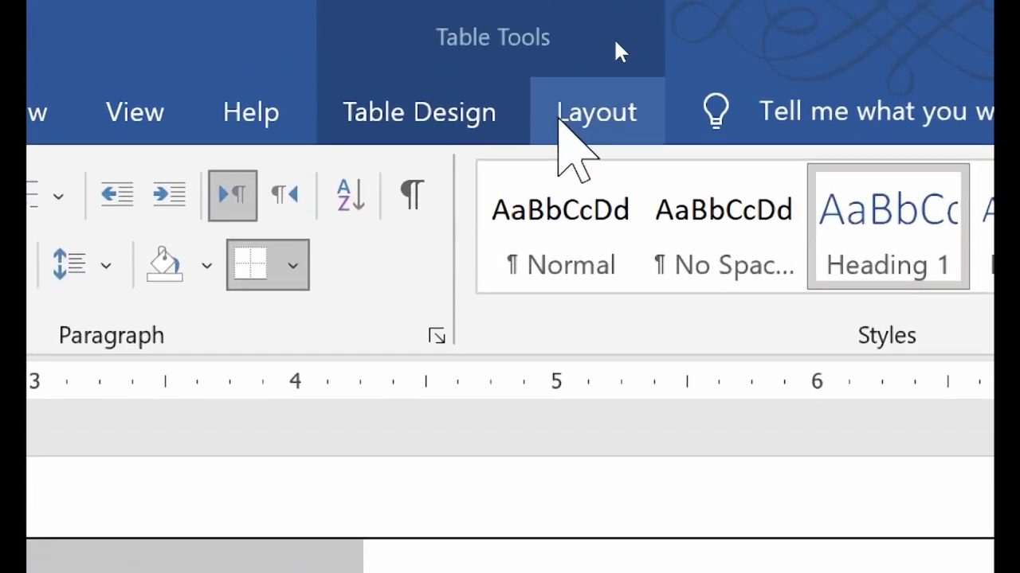
# Step: Set the title cell to Align Center Left so the title sits vertically centred
pyautogui.click(584, 129)
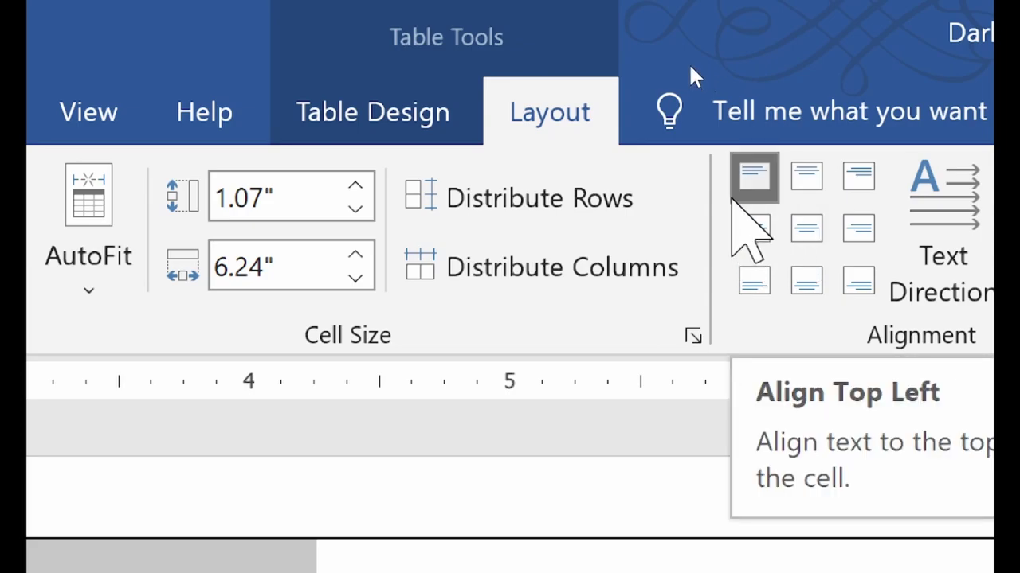
pyautogui.click(753, 191)
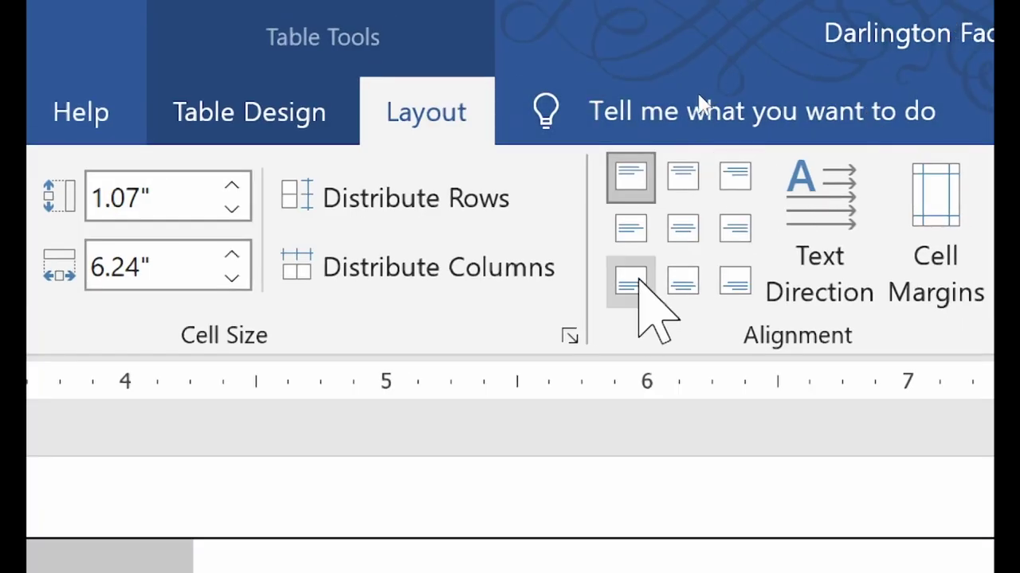
pyautogui.click(629, 229)
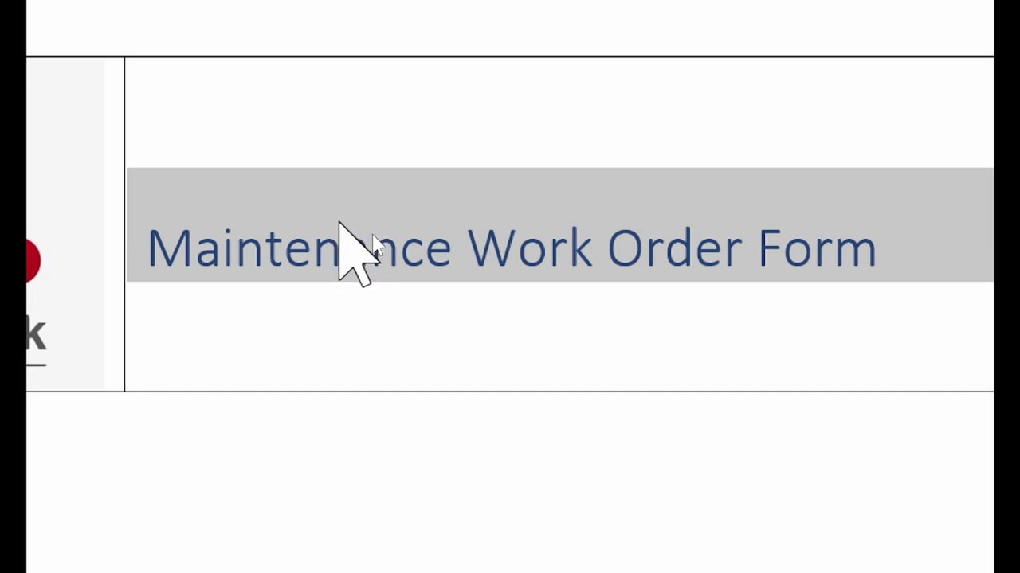
pyautogui.click(347, 163)
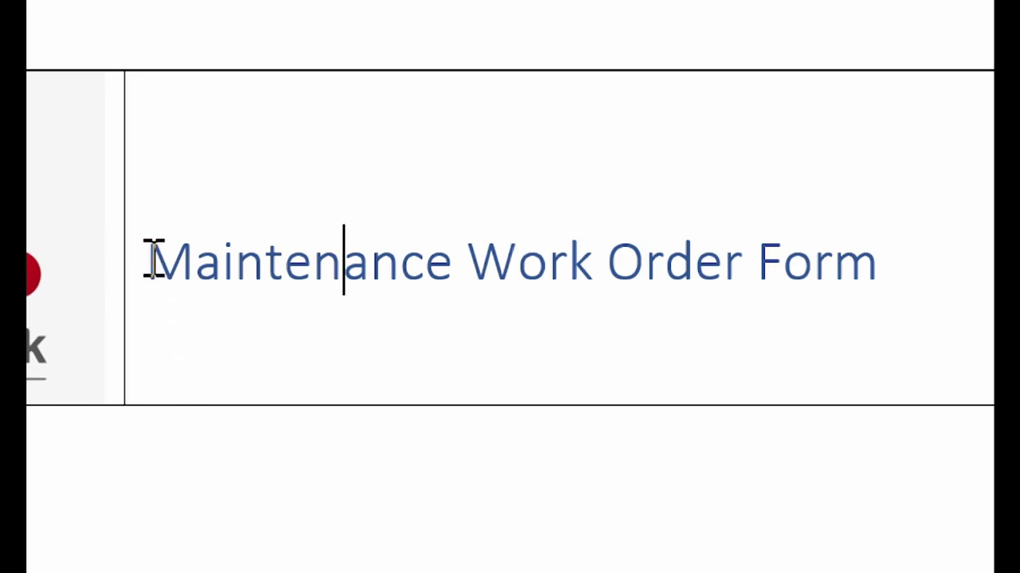
pyautogui.moveTo(152, 258); pyautogui.dragTo(876, 183)
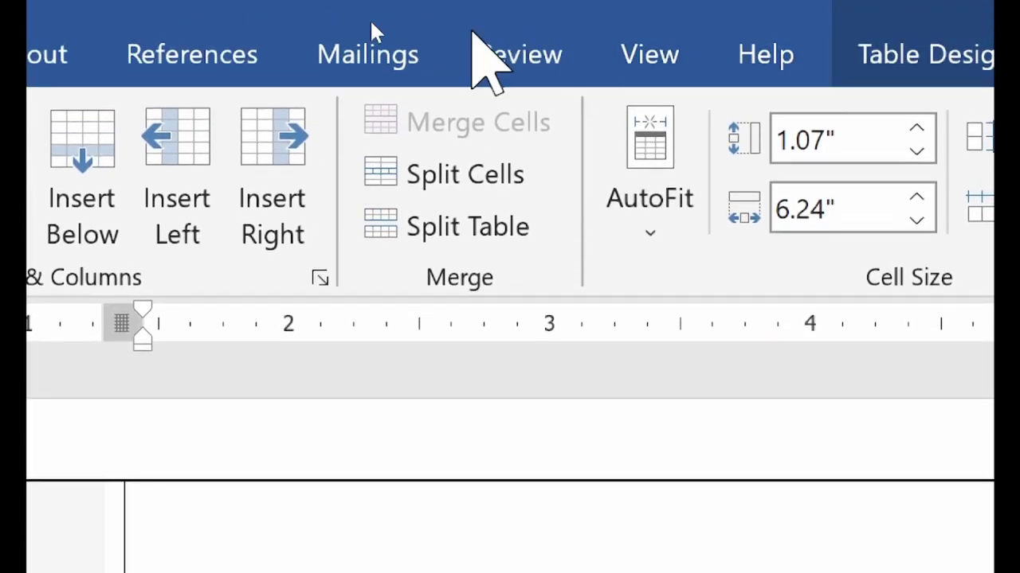
pyautogui.click(231, 60)
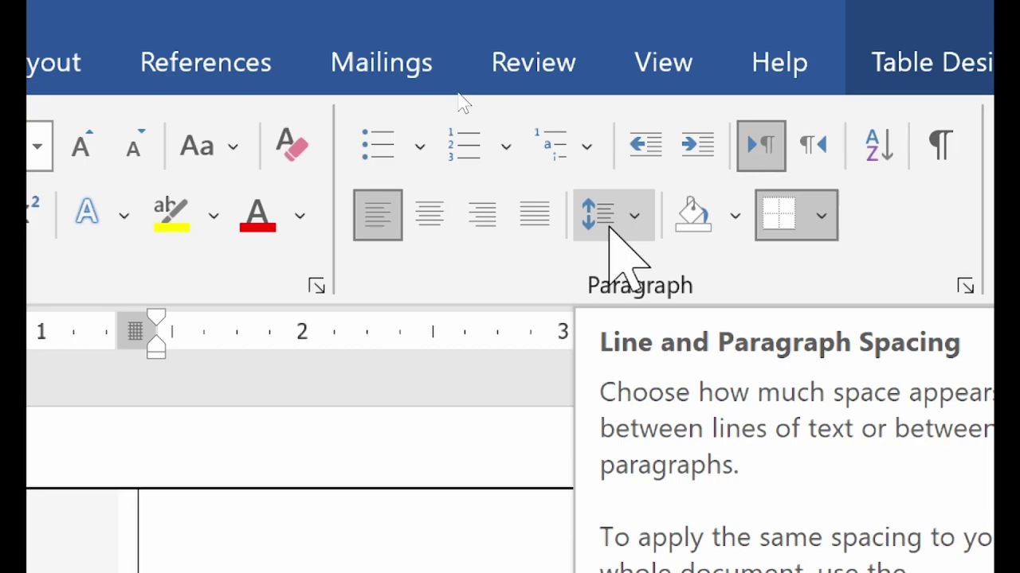
# Step: Apply Remove Space Before Paragraph to the title's paragraph
pyautogui.click(629, 227)
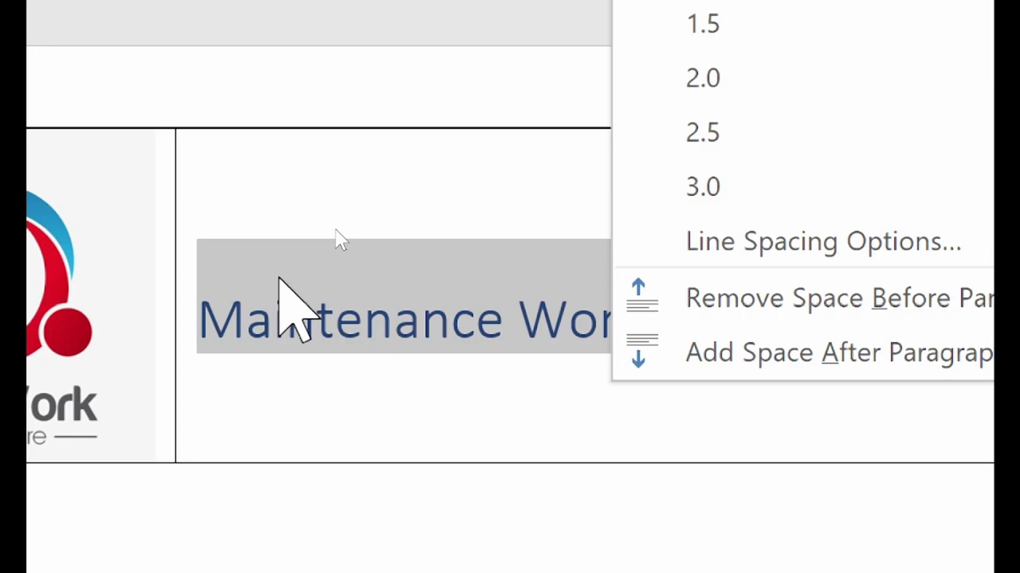
pyautogui.click(618, 301)
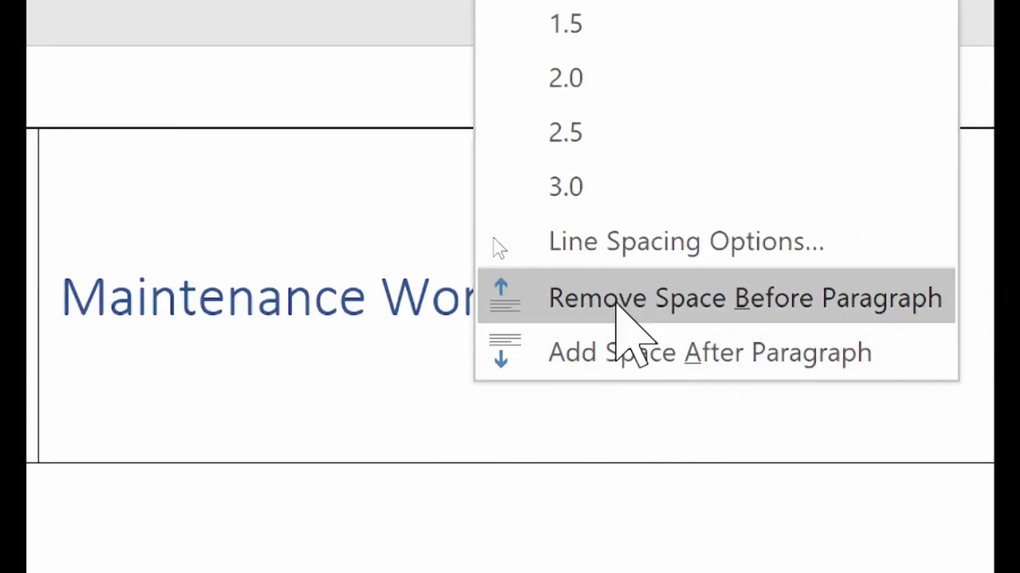
pyautogui.click(617, 301)
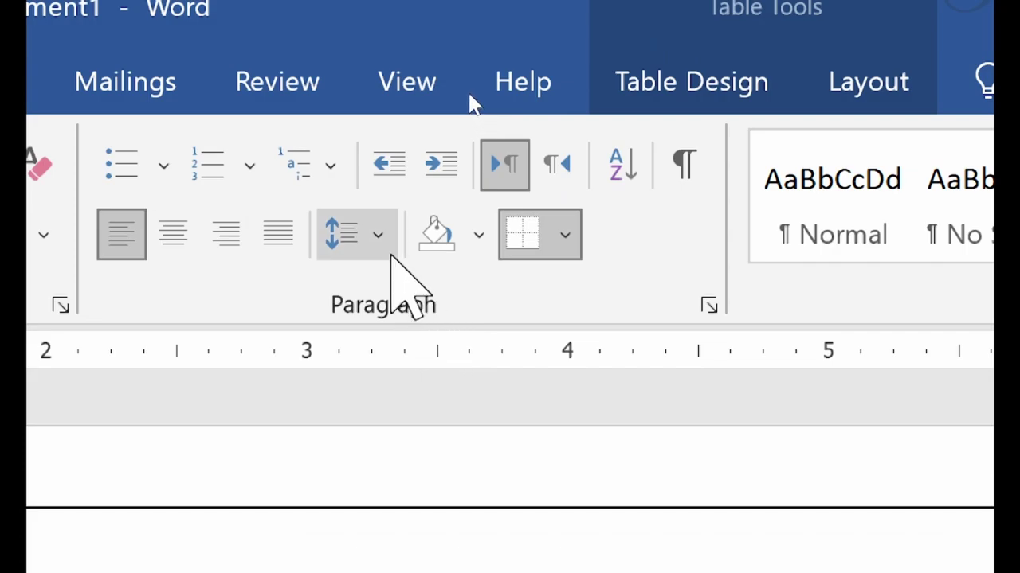
# Step: Dismiss the spacing menu unchanged and deselect the heading beside the logo
pyautogui.click(392, 256)
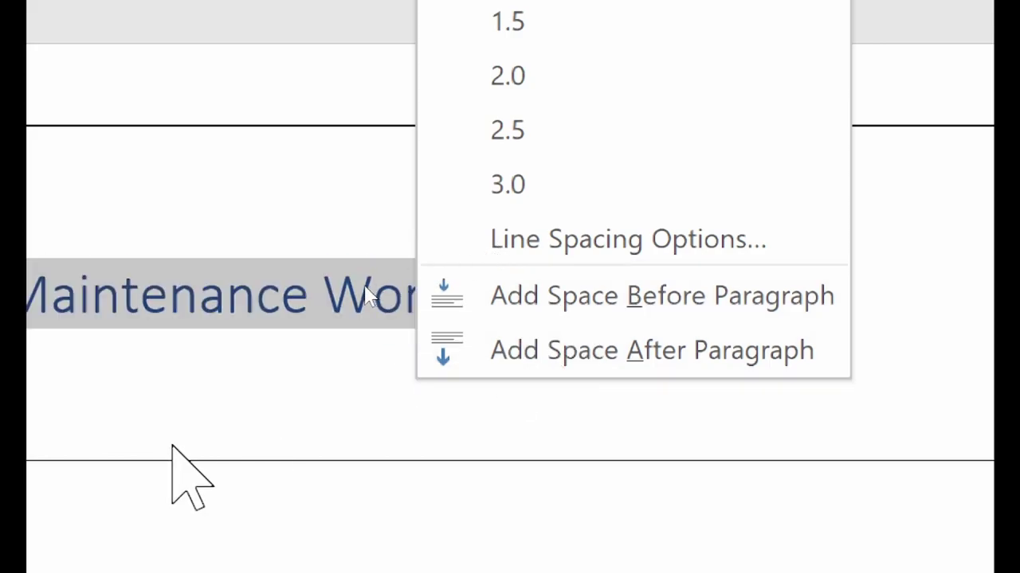
pyautogui.press('Escape')
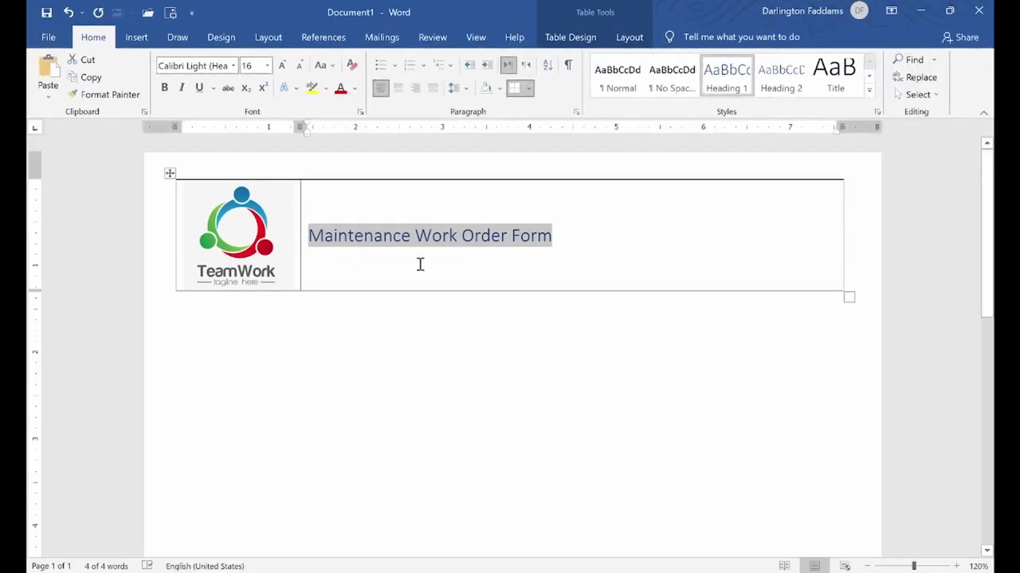
pyautogui.click(444, 248)
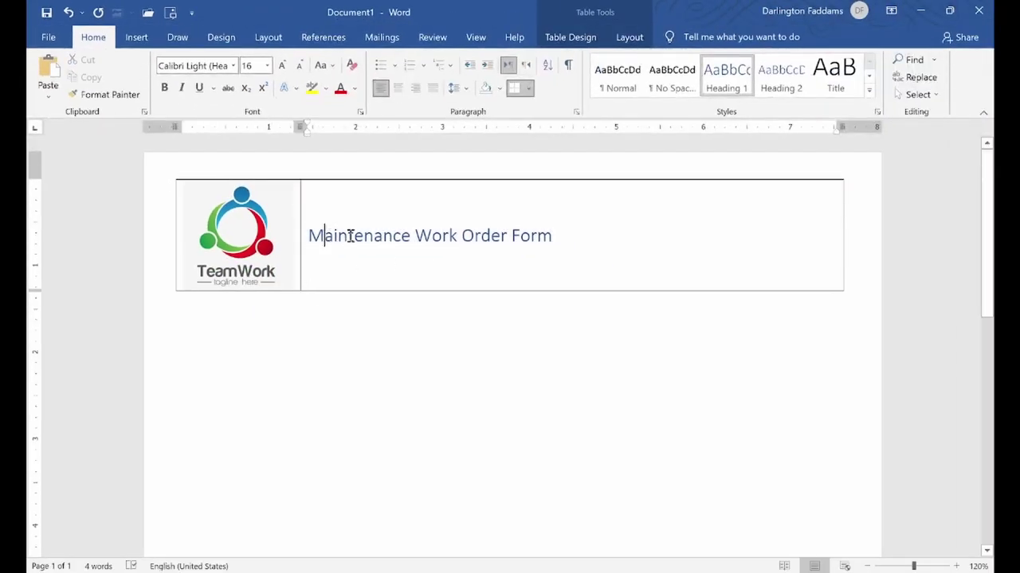
# Step: Change the title font to Calibri and make it bold
pyautogui.moveTo(349, 236); pyautogui.dragTo(540, 239)
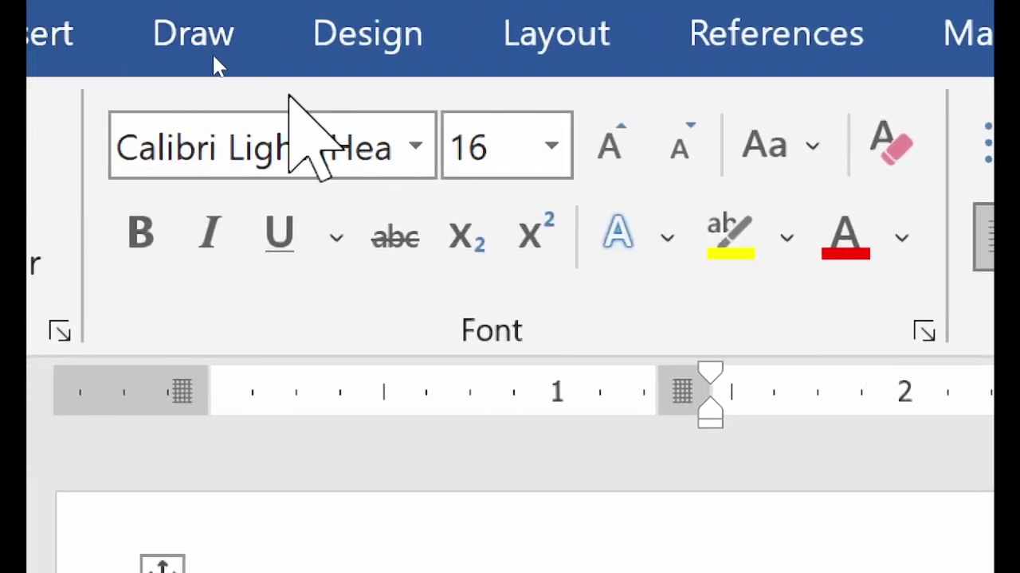
pyautogui.click(417, 144)
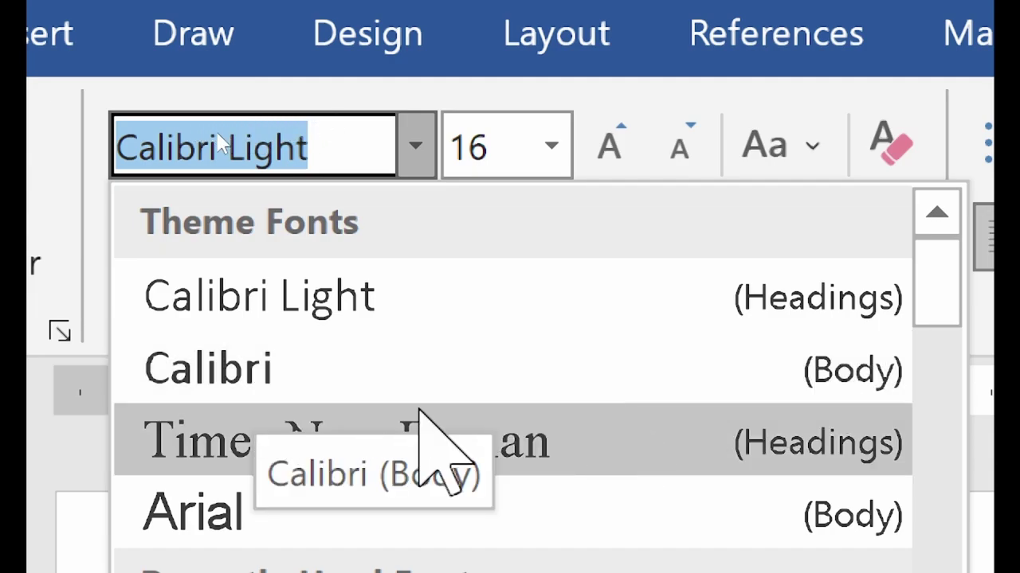
pyautogui.click(193, 374)
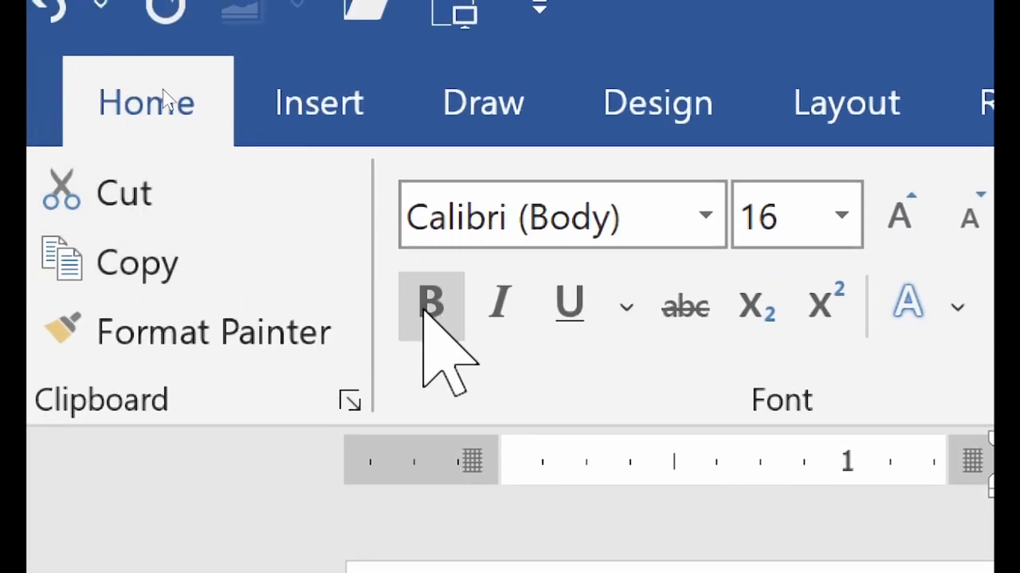
pyautogui.click(430, 304)
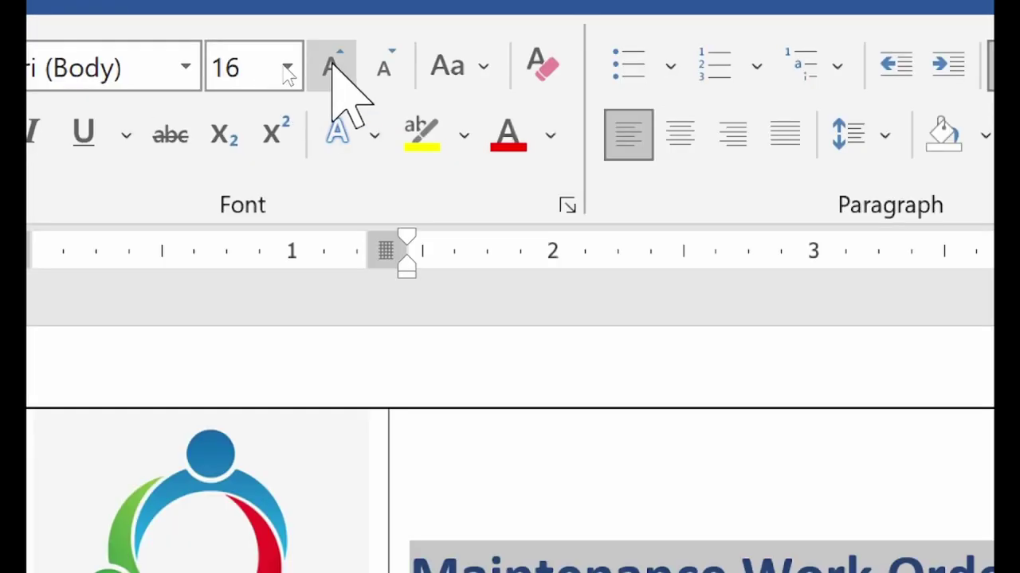
# Step: Grow the title from 16 pt through 20 pt to 24 pt
pyautogui.click(282, 66)
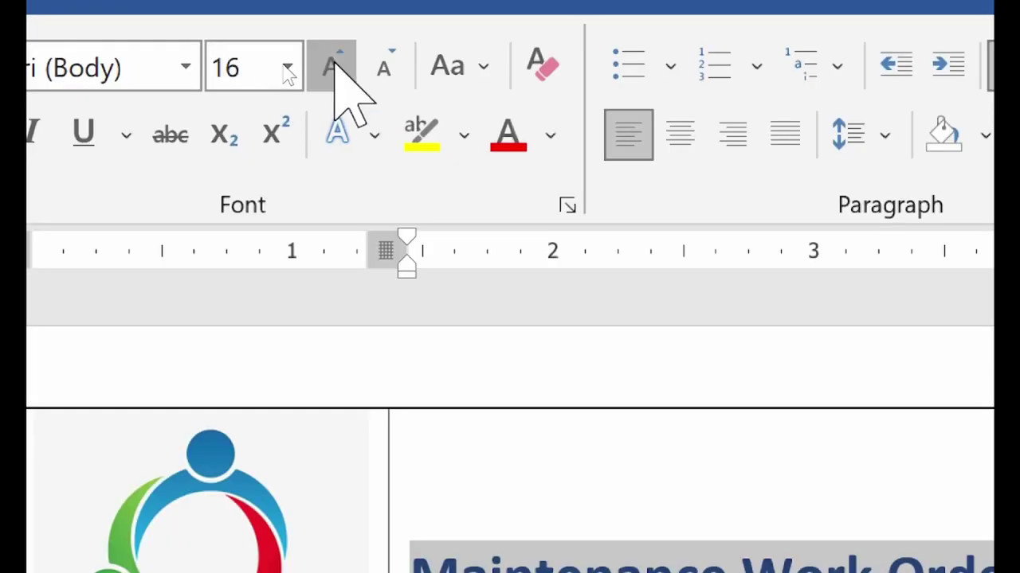
pyautogui.click(333, 67)
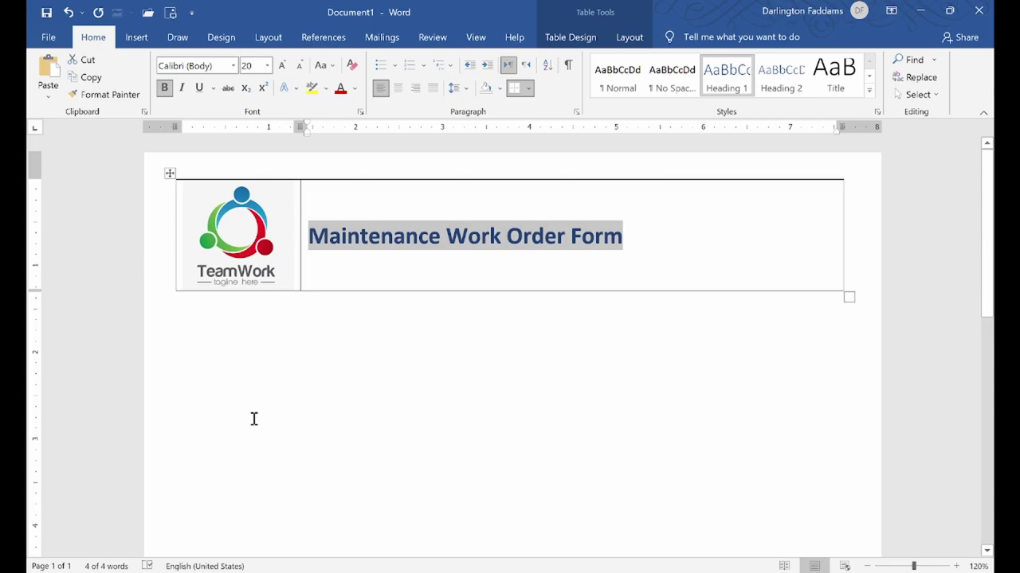
pyautogui.click(282, 66)
pyautogui.click(283, 66)
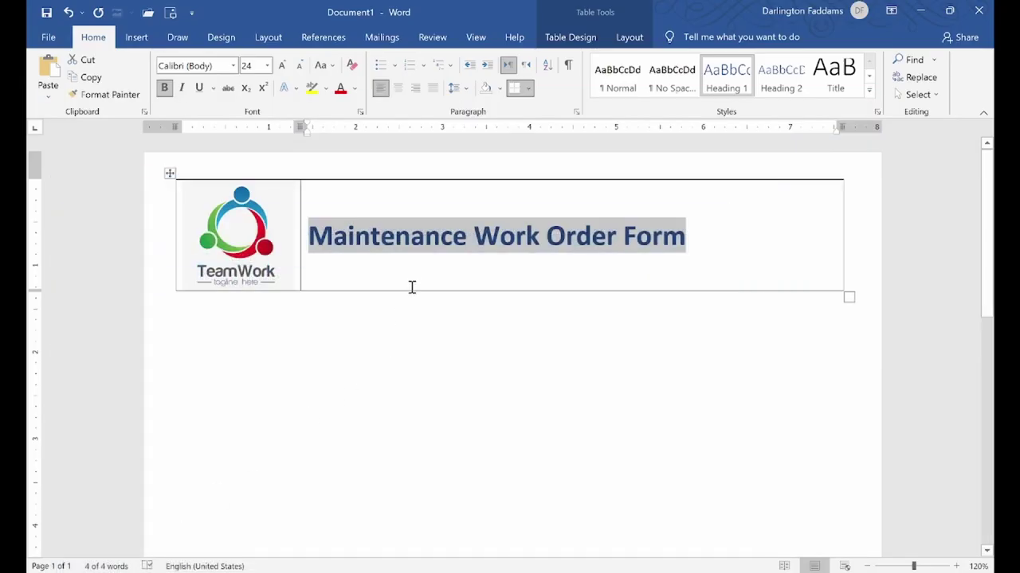
pyautogui.click(432, 256)
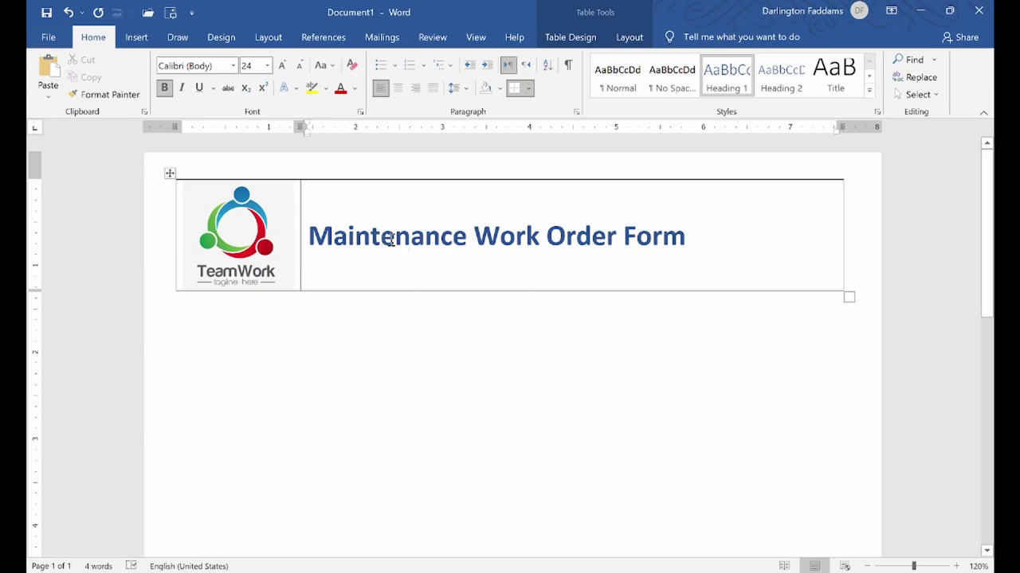
pyautogui.moveTo(626, 232); pyautogui.dragTo(417, 233)
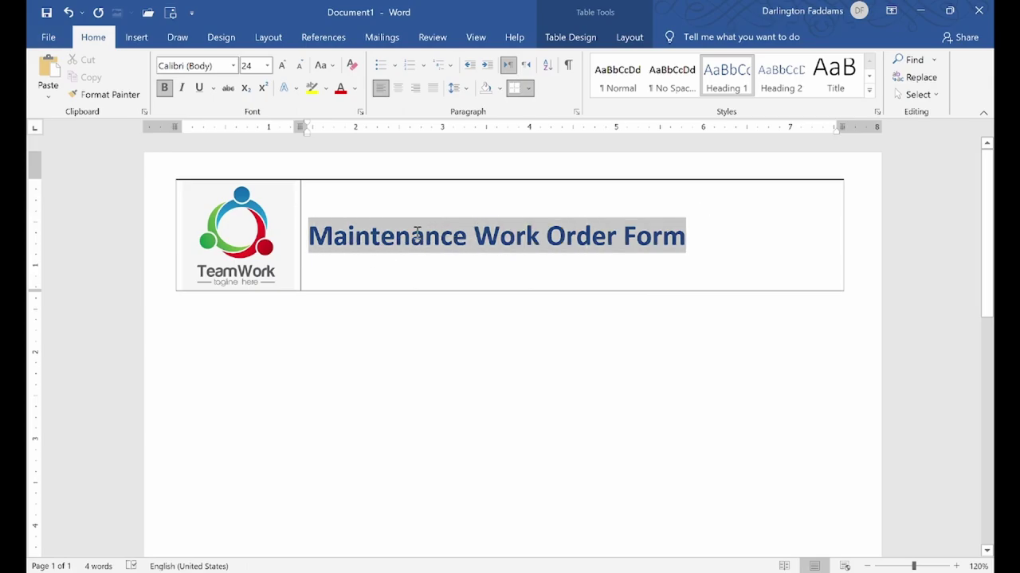
pyautogui.moveTo(316, 220); pyautogui.dragTo(295, 216)
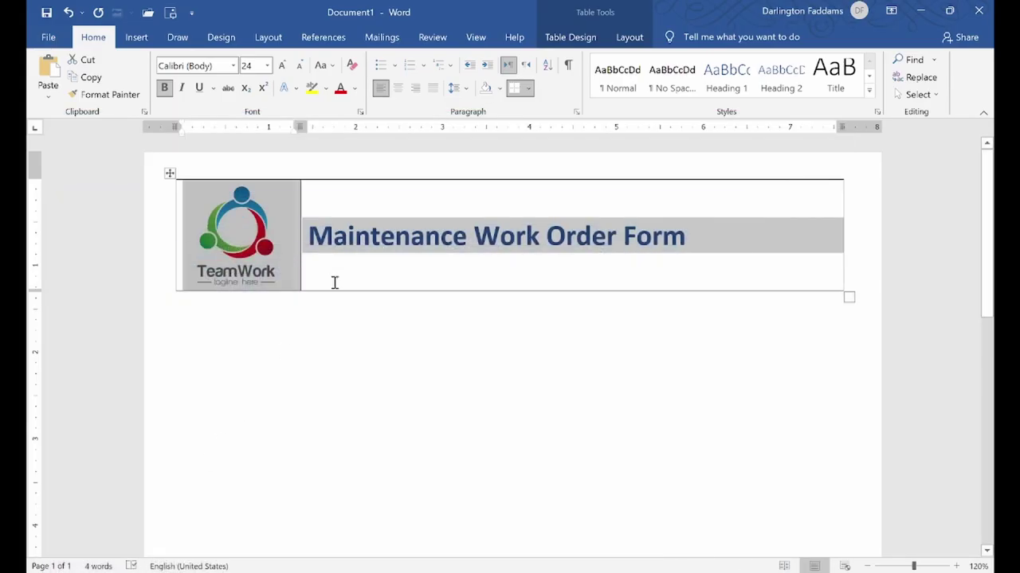
# Step: Fill both header cells with the darker green theme shading
pyautogui.click(335, 230)
pyautogui.moveTo(359, 239); pyautogui.dragTo(271, 239)
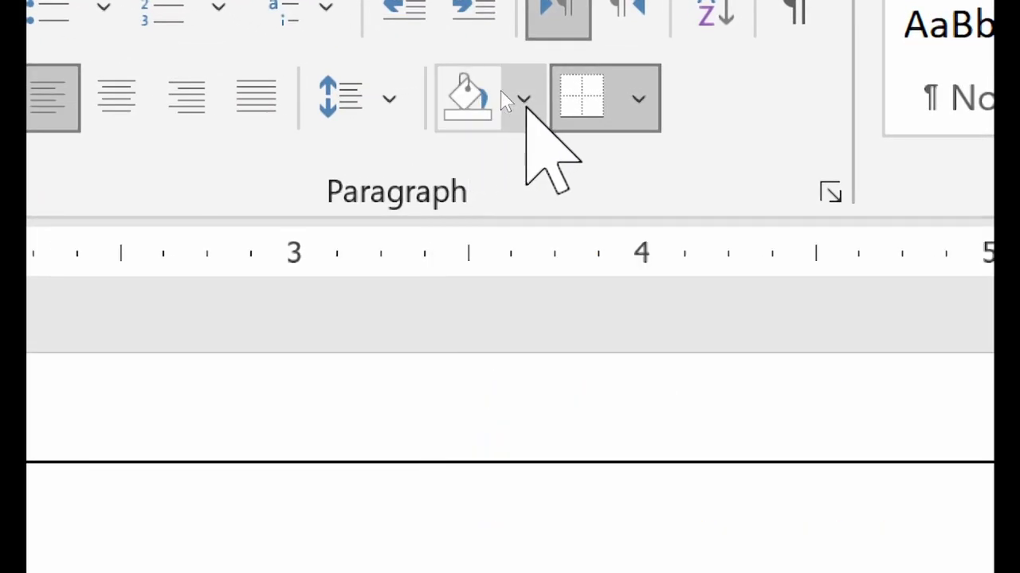
pyautogui.click(525, 102)
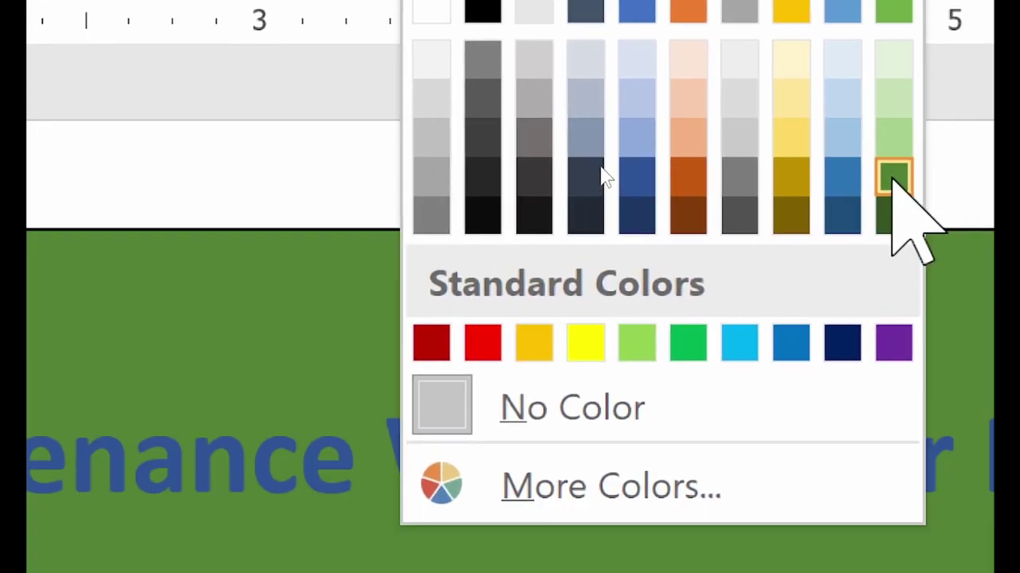
pyautogui.click(894, 178)
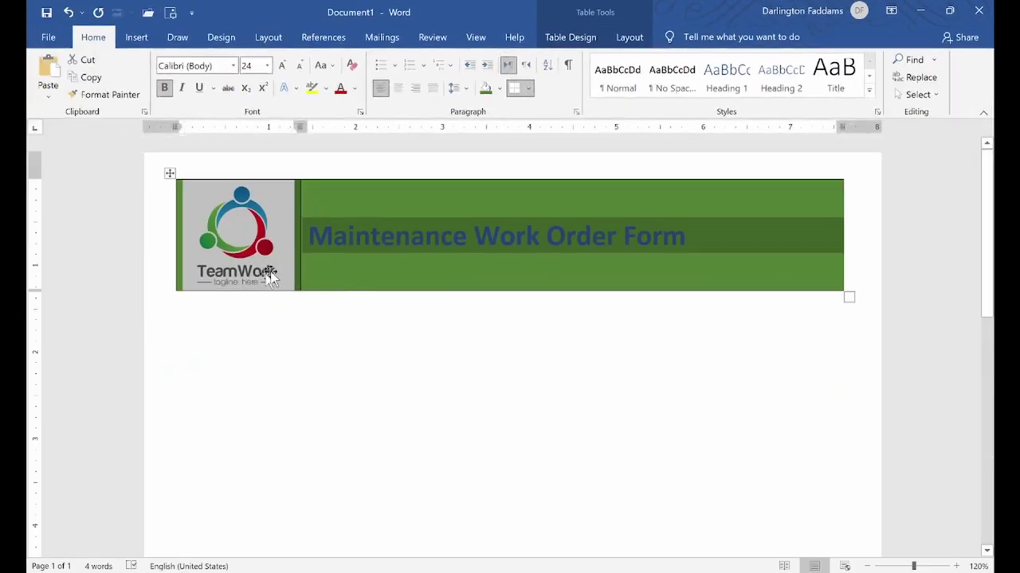
pyautogui.click(348, 259)
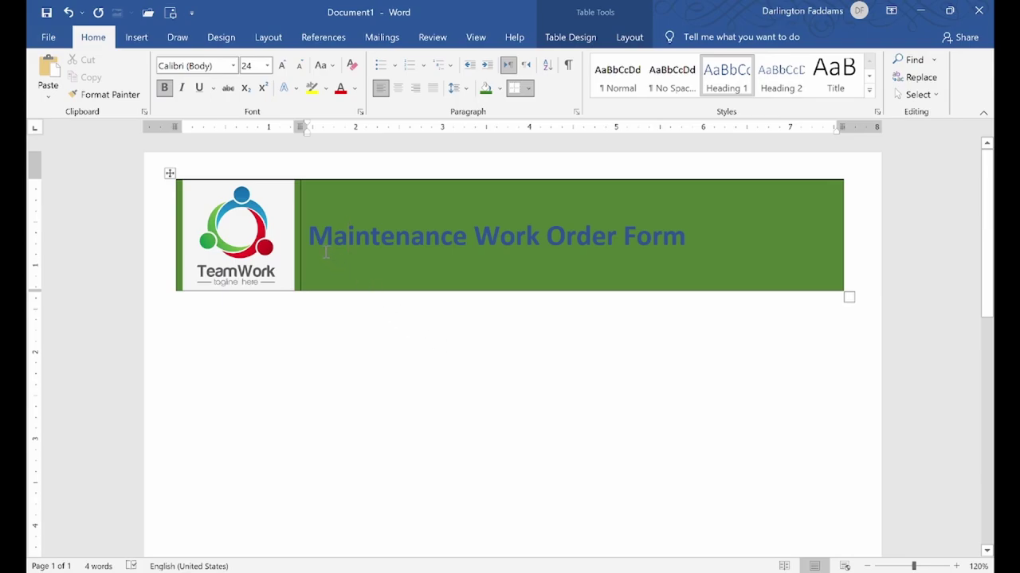
# Step: Colour the title White, then compare it with the reference PDF
pyautogui.moveTo(315, 238); pyautogui.dragTo(651, 239)
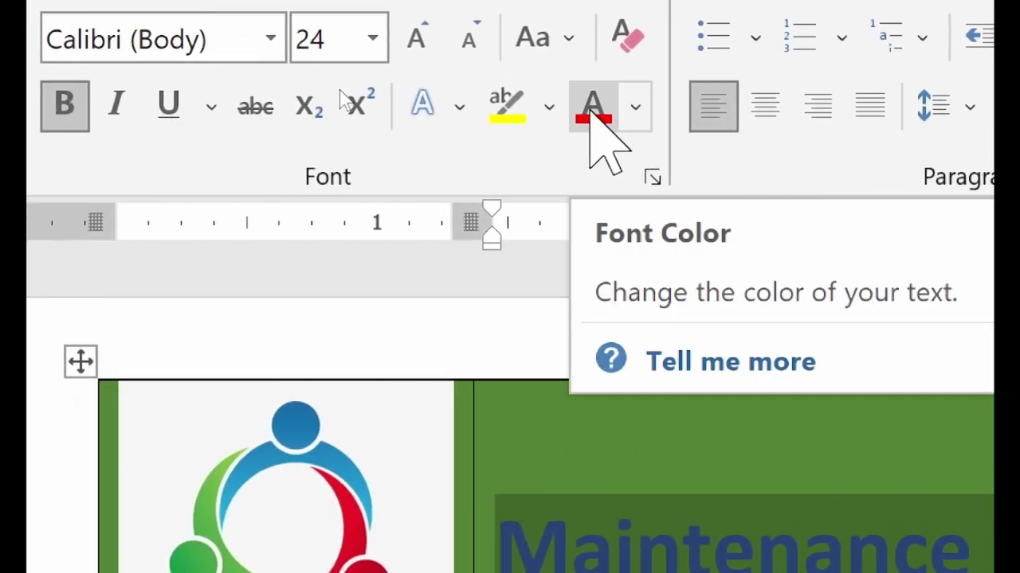
pyautogui.click(636, 106)
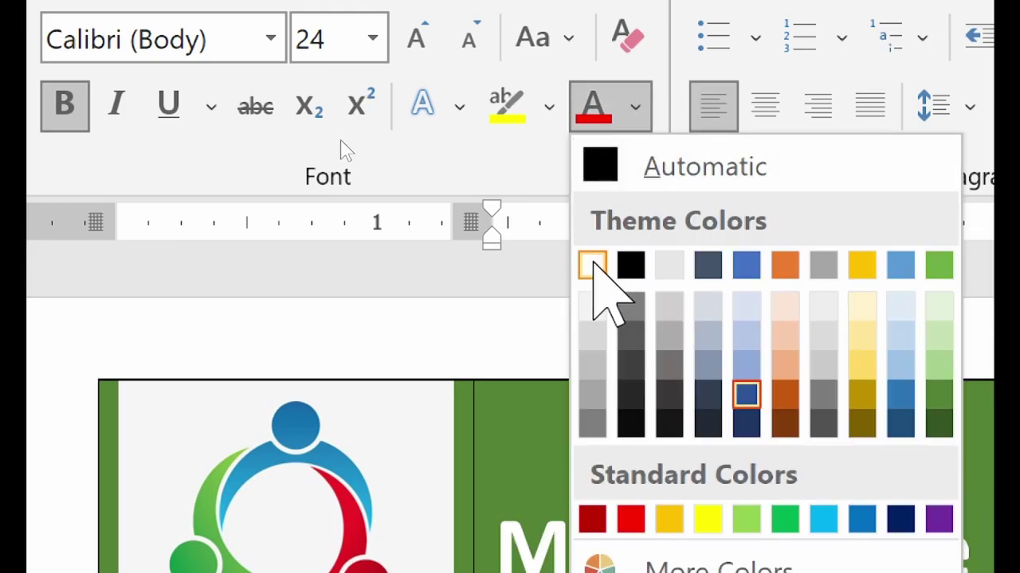
pyautogui.click(592, 265)
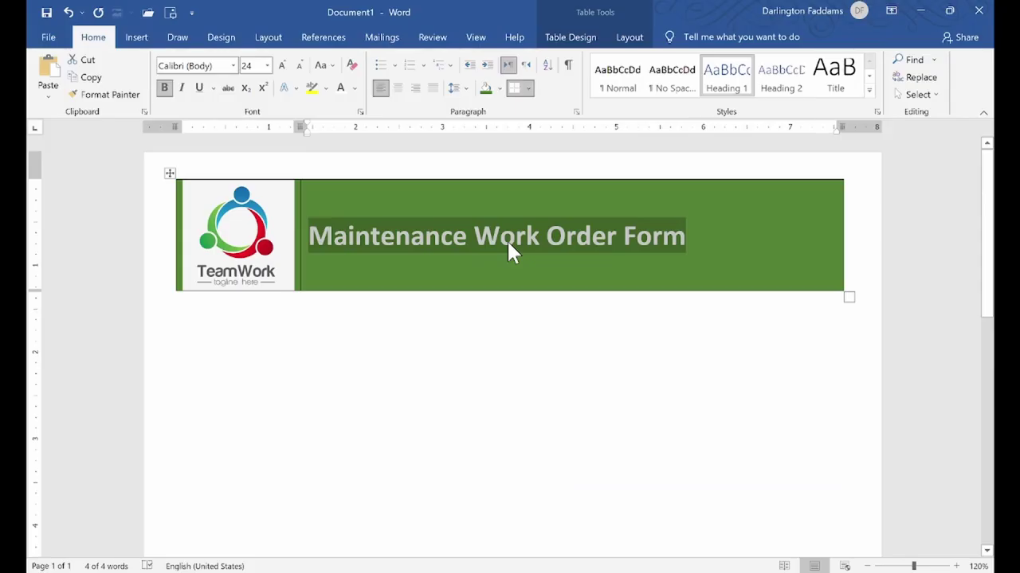
pyautogui.click(508, 245)
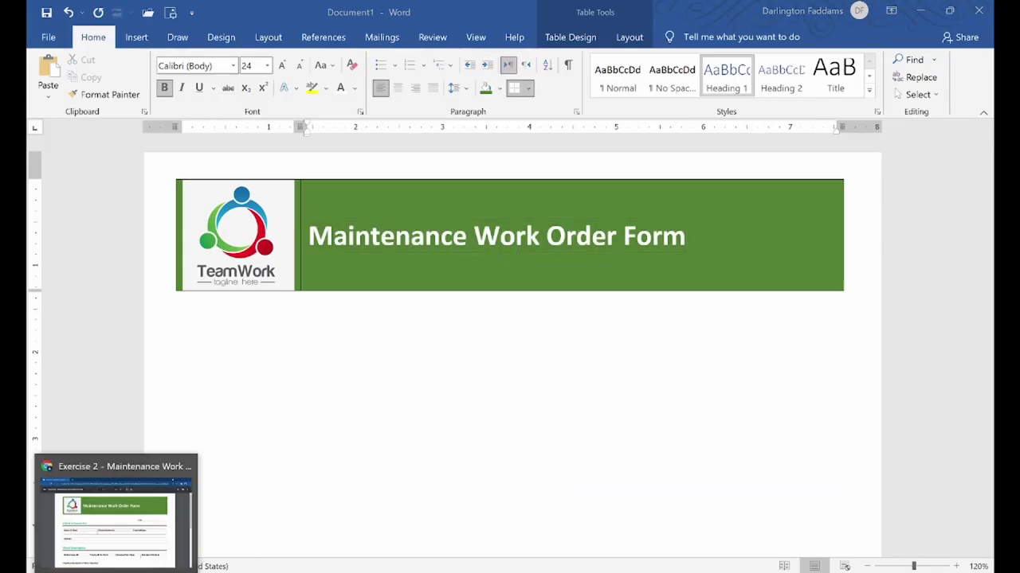
pyautogui.click(116, 514)
pyautogui.hotkey('alt', 'Tab')
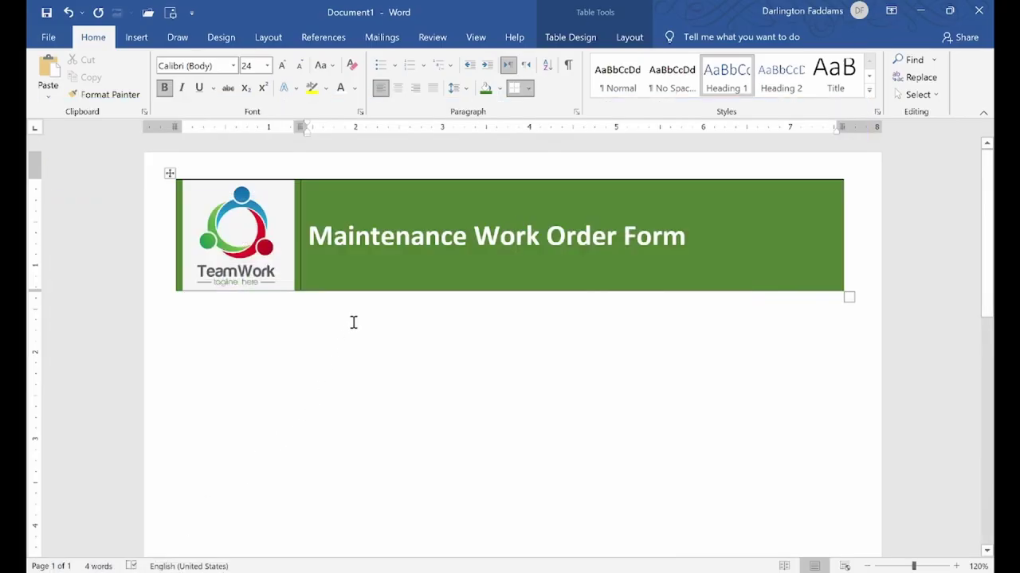
# Step: Select the whole header table and apply No Border
pyautogui.moveTo(398, 247); pyautogui.dragTo(257, 243)
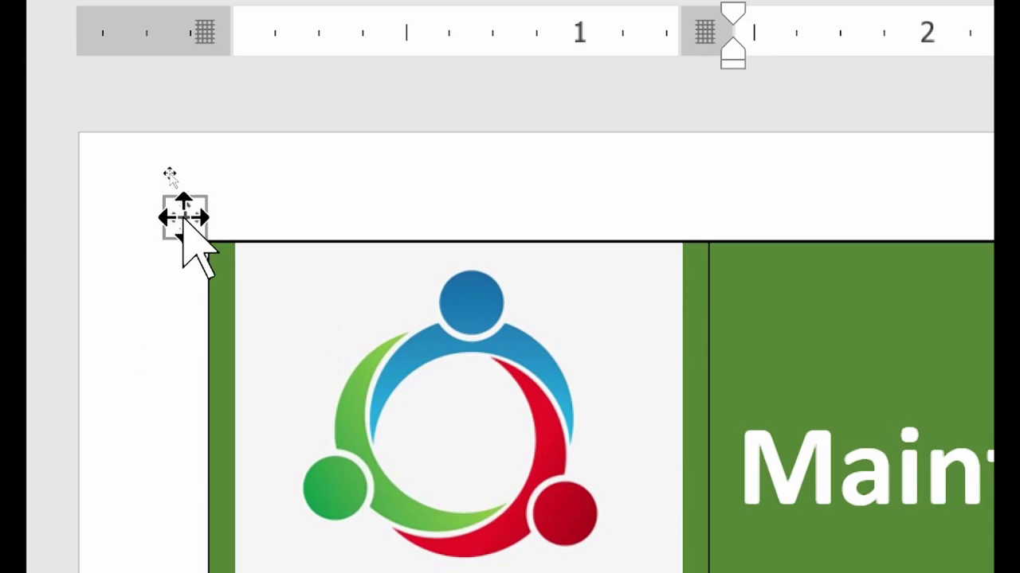
pyautogui.click(184, 217)
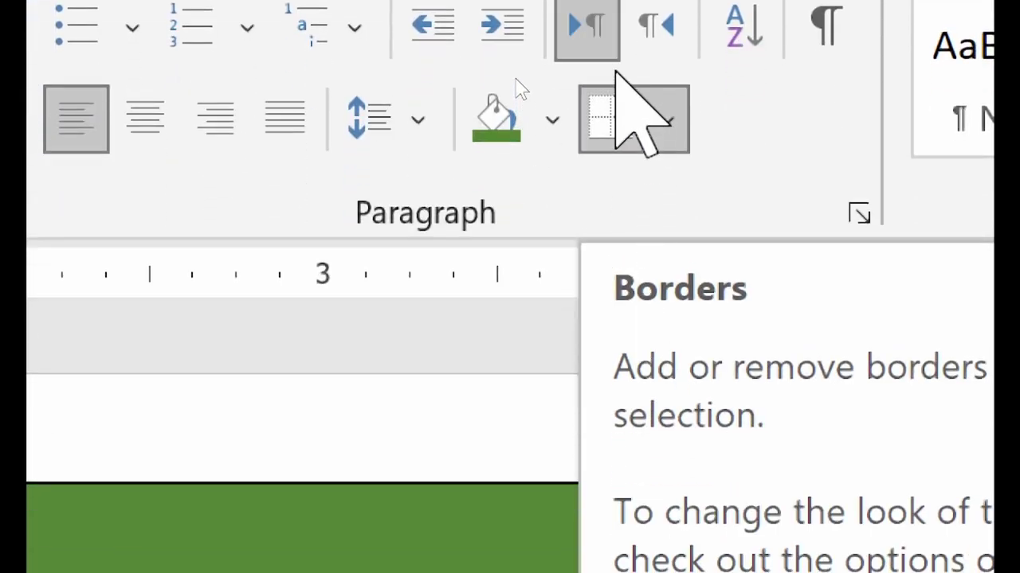
pyautogui.click(615, 112)
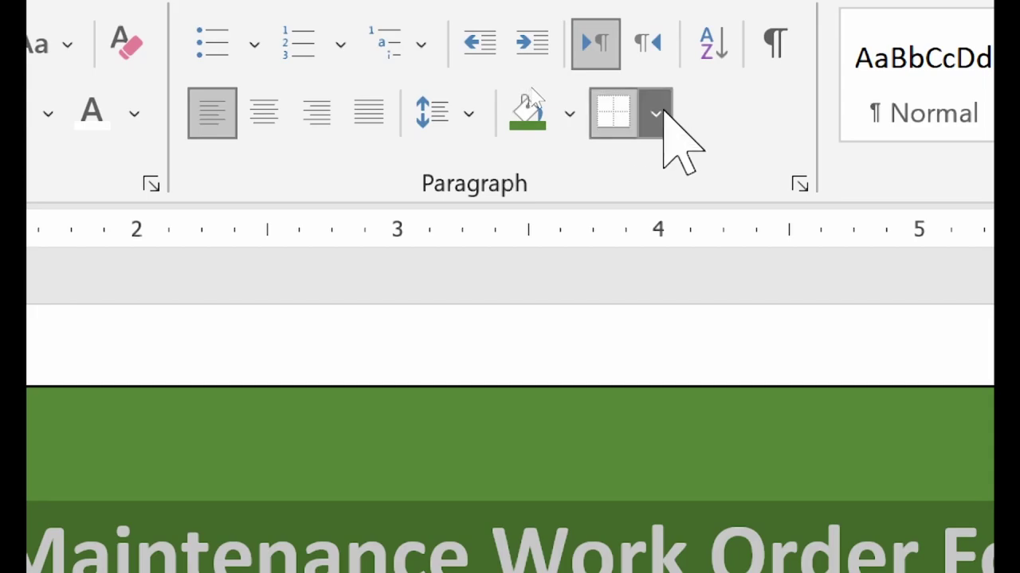
pyautogui.click(655, 114)
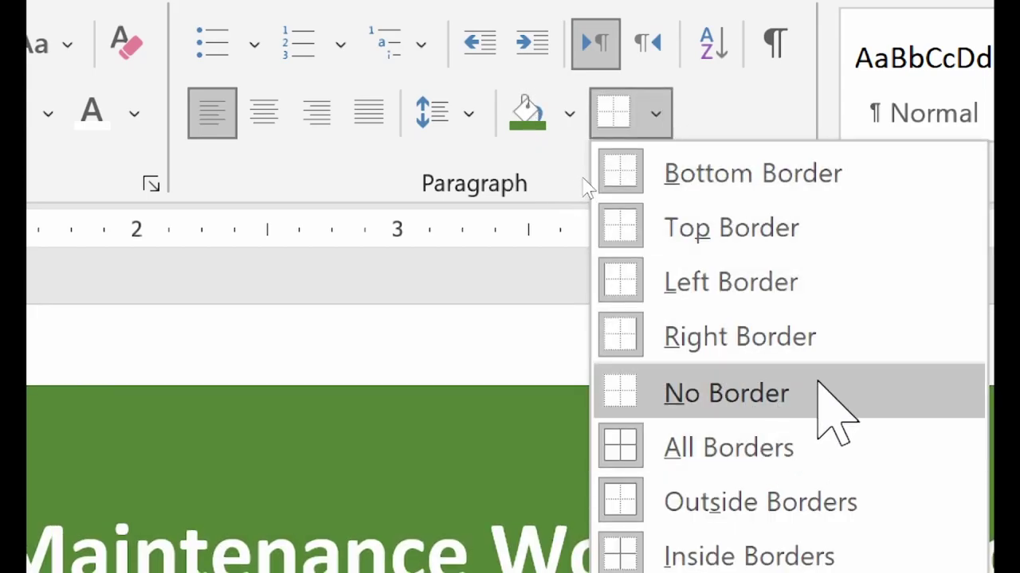
pyautogui.click(793, 394)
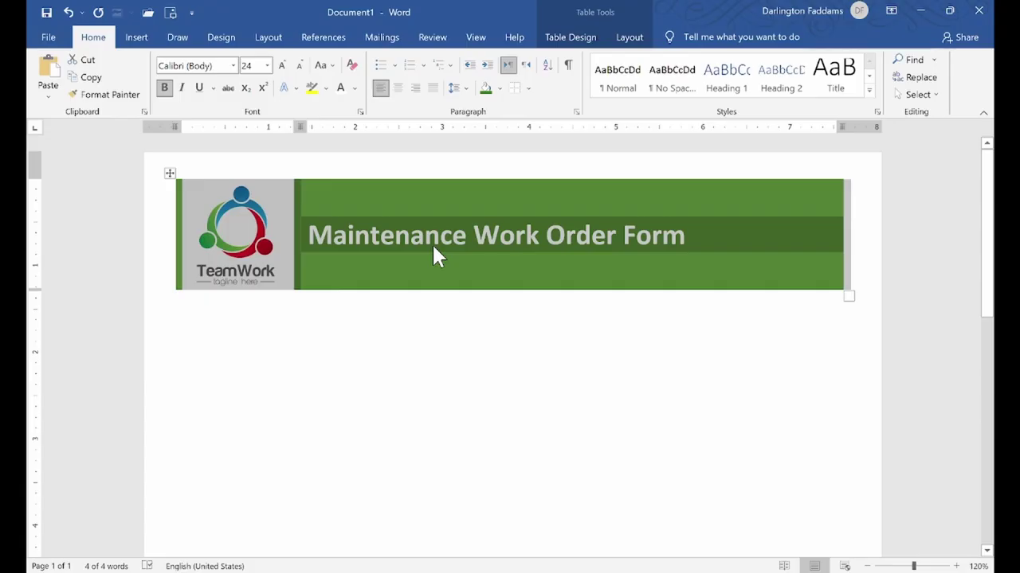
pyautogui.click(424, 326)
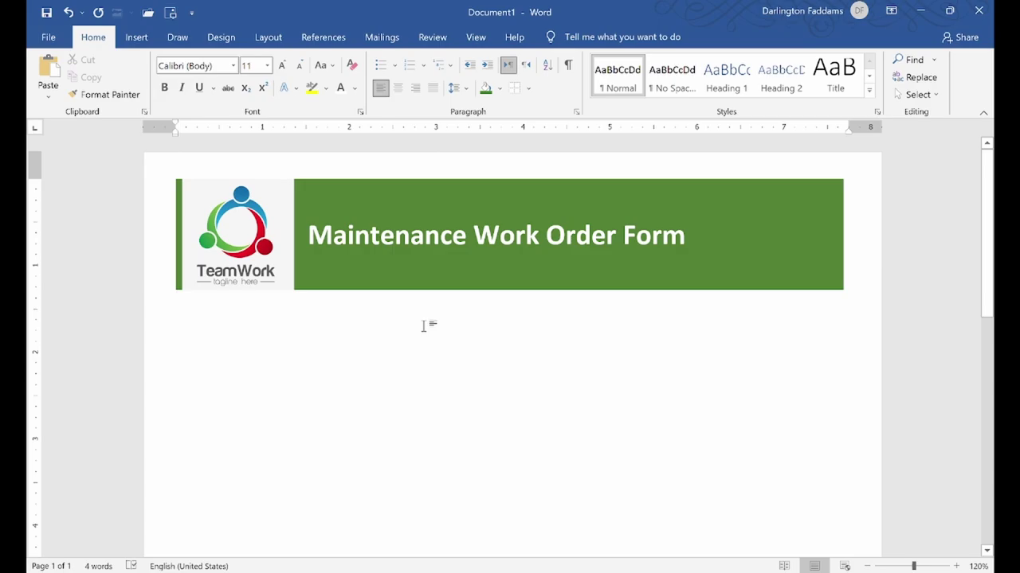
pyautogui.hotkey('alt', 'Tab')
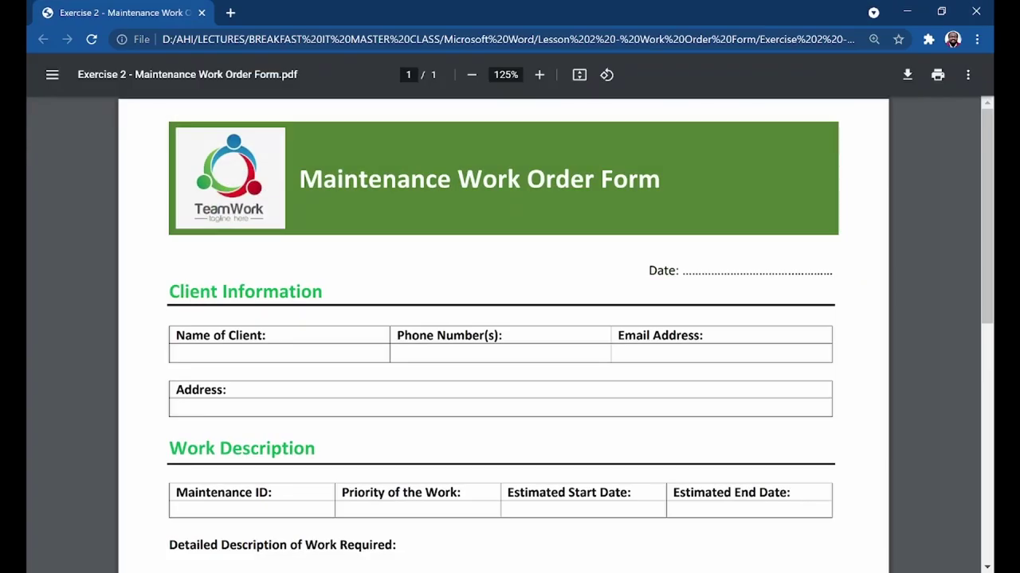
pyautogui.hotkey('alt', 'Tab')
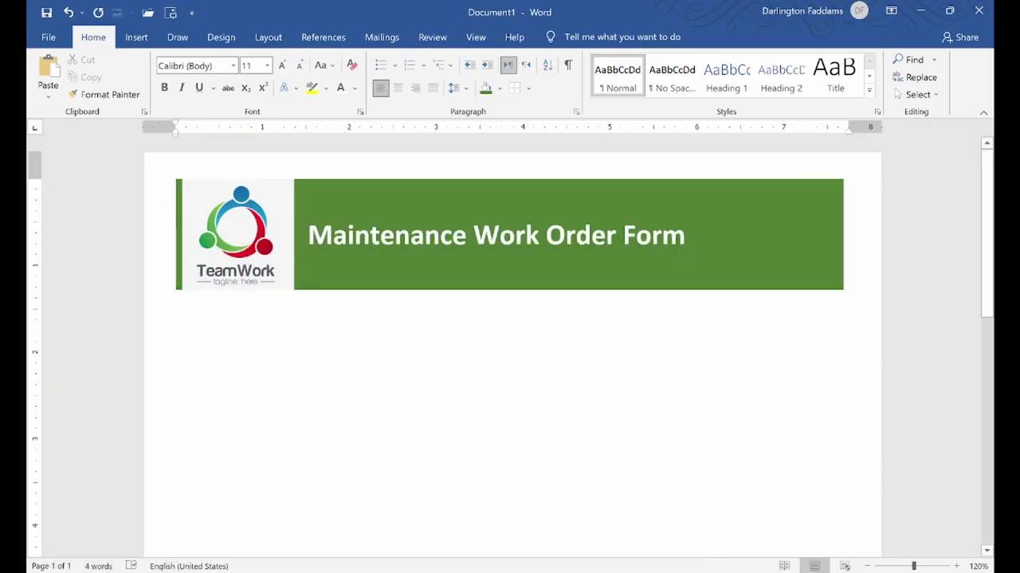
pyautogui.hotkey('alt', 'Tab')
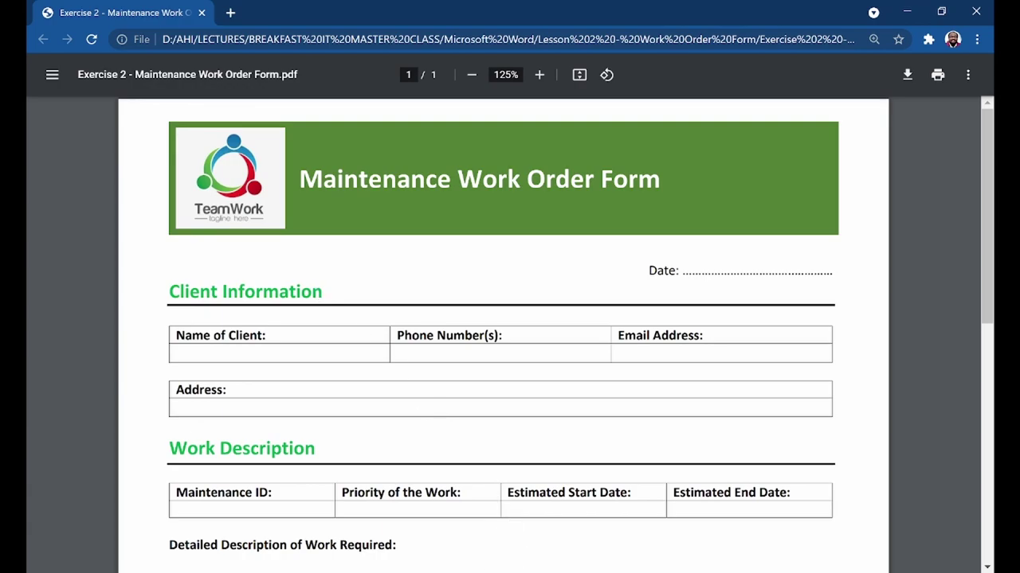
pyautogui.hotkey('alt', 'Tab')
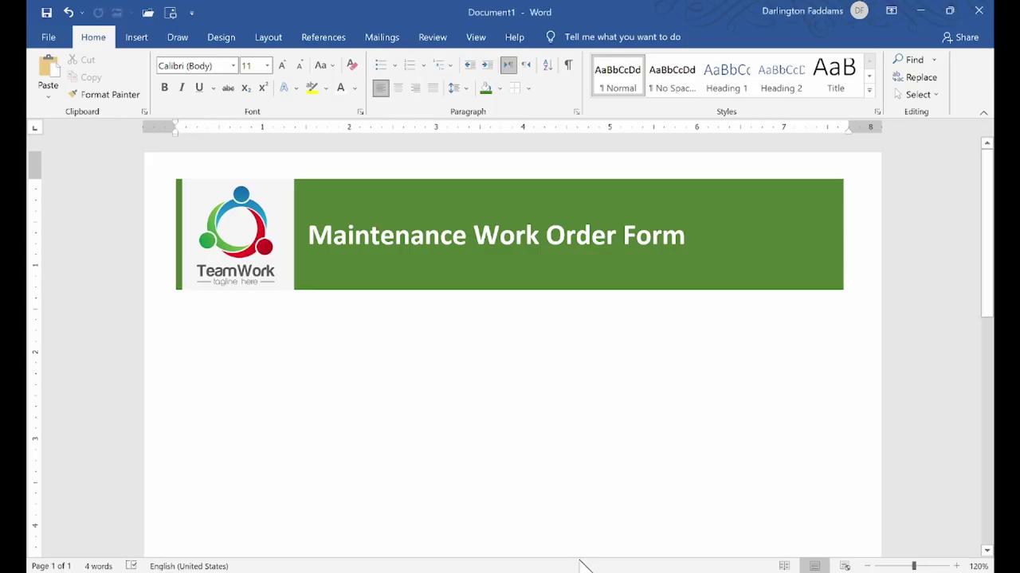
pyautogui.moveTo(407, 290)
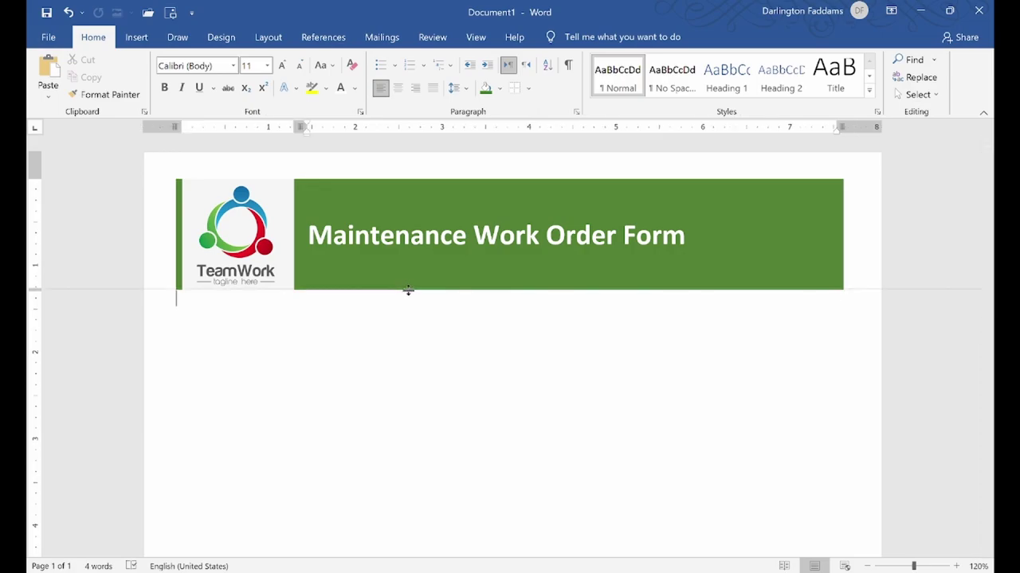
# Step: Make the header row taller, centre the TeamWork logo in its cell, then move below the banner
pyautogui.moveTo(408, 290); pyautogui.dragTo(412, 298)
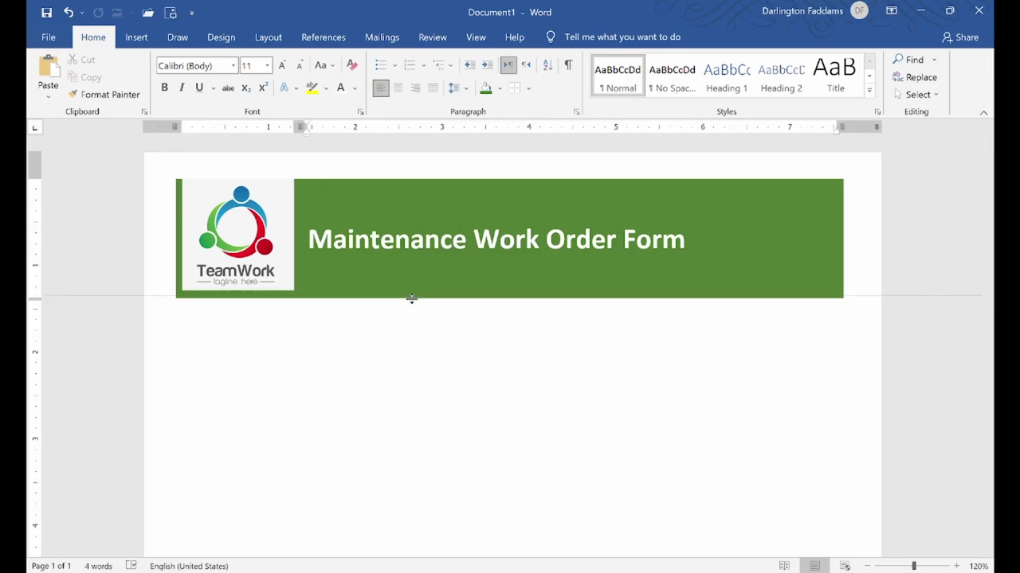
pyautogui.moveTo(411, 300); pyautogui.dragTo(414, 304)
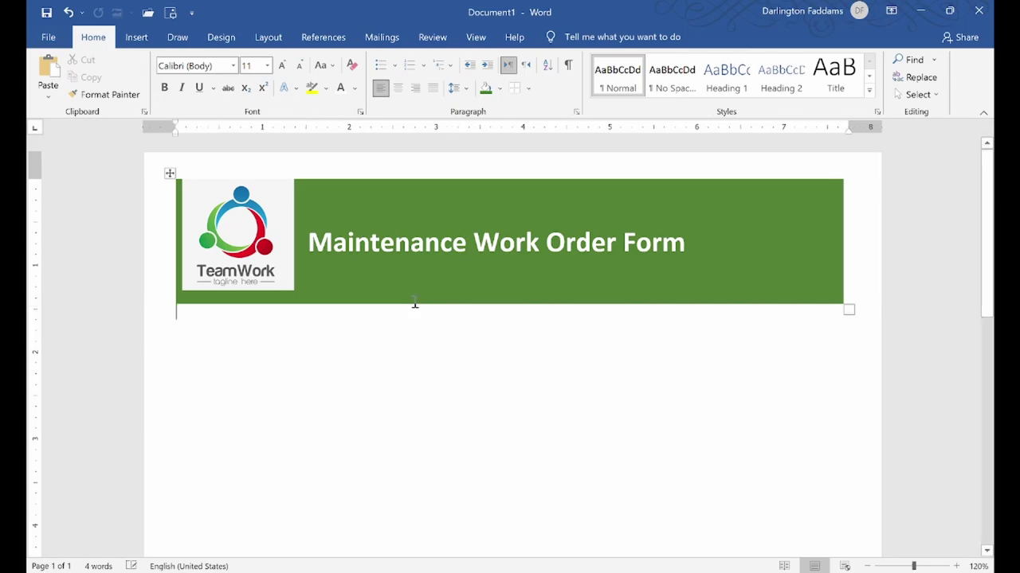
pyautogui.click(254, 206)
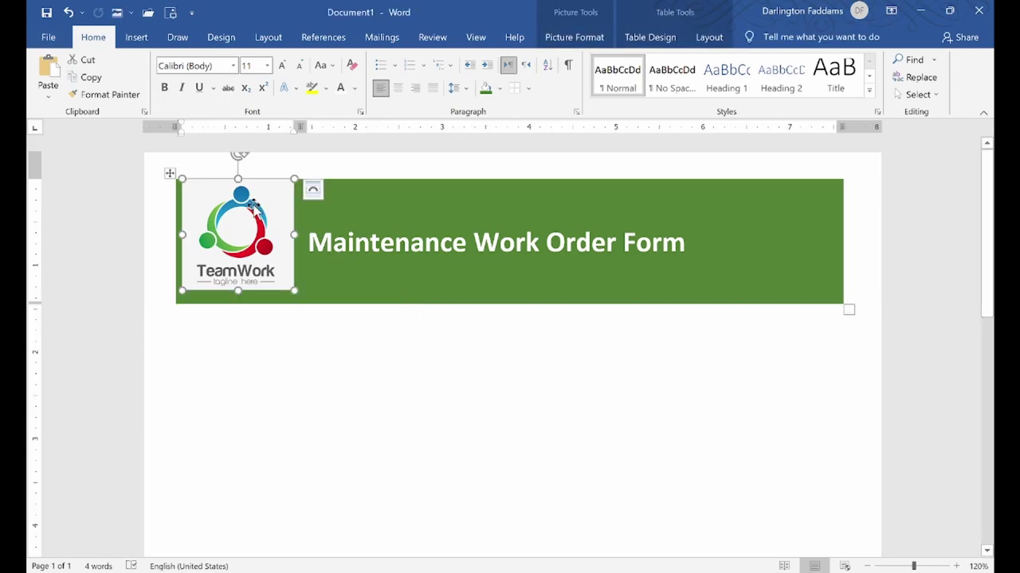
pyautogui.click(708, 38)
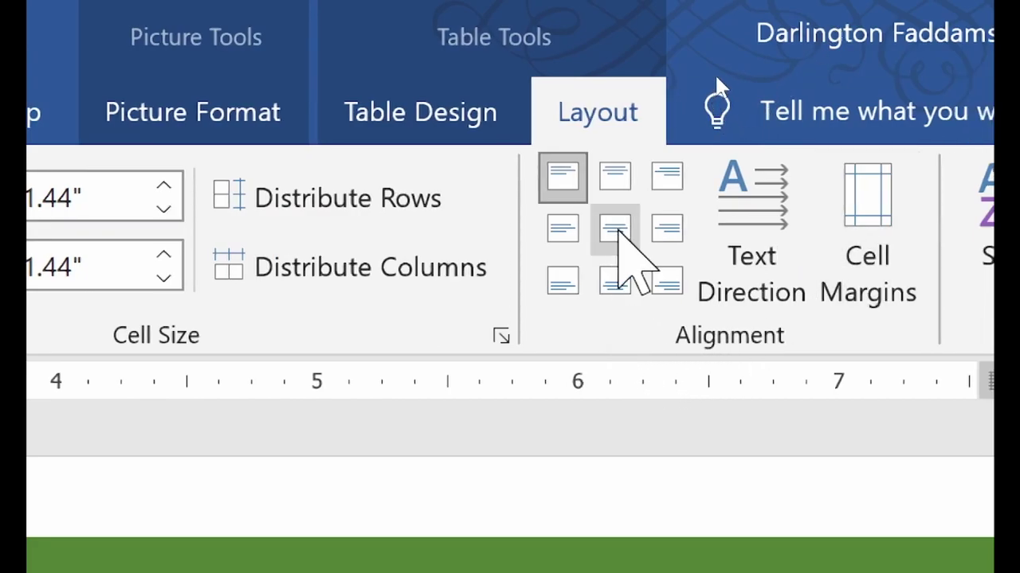
pyautogui.click(615, 230)
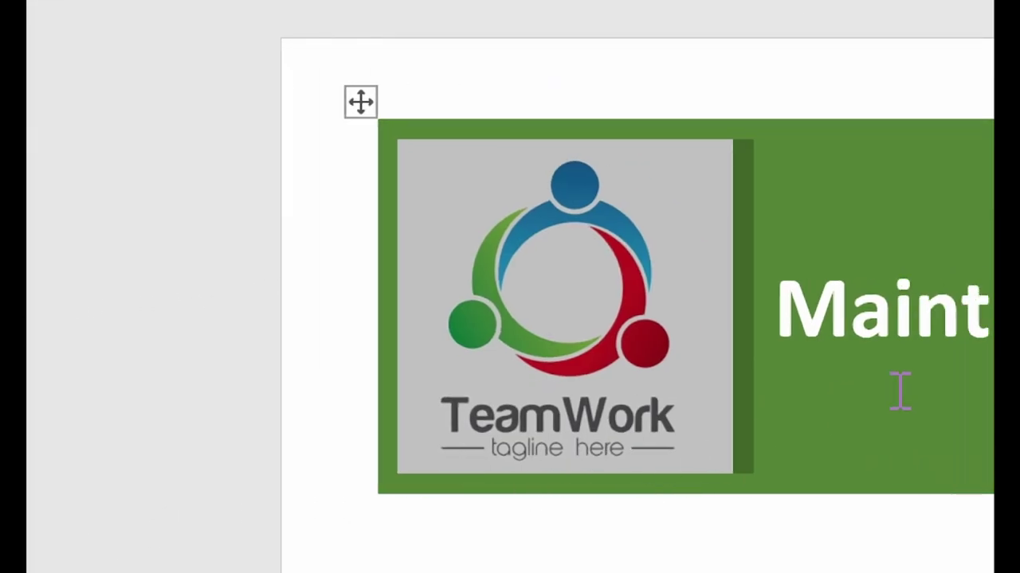
pyautogui.click(880, 310)
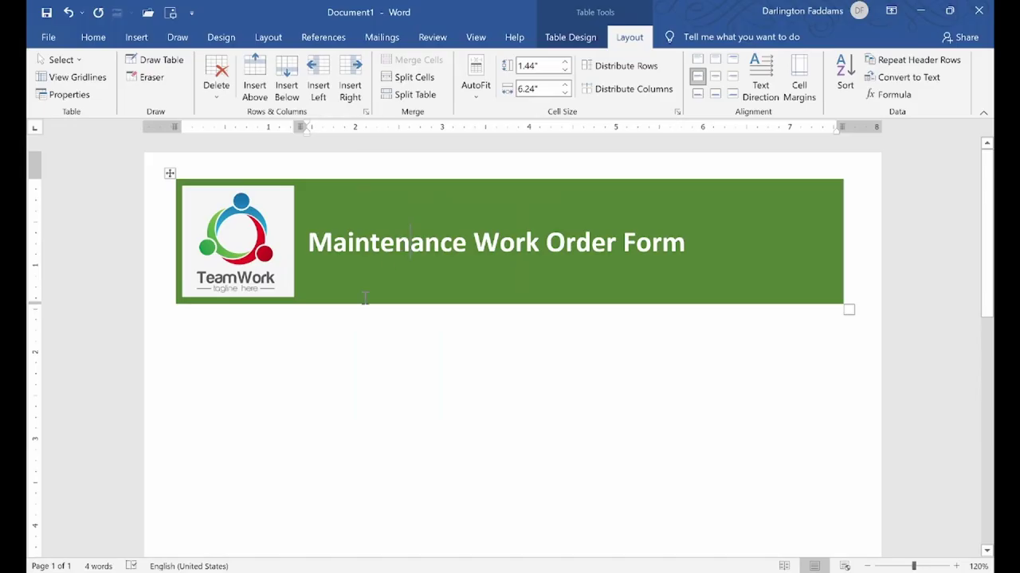
pyautogui.click(201, 327)
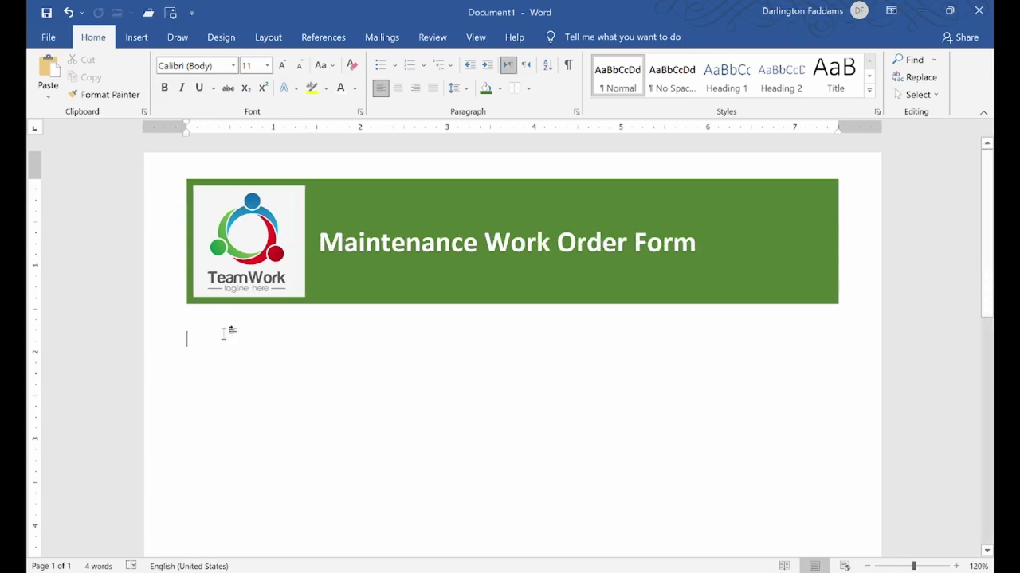
# Step: Glance at the reference PDF, close Document2 without saving, and bring Document1 back
pyautogui.click(116, 510)
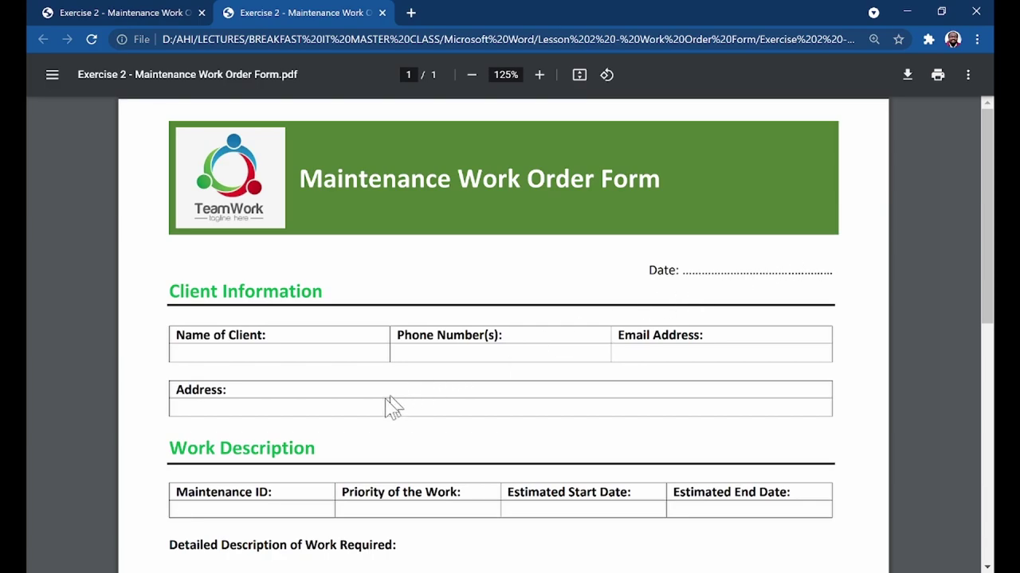
pyautogui.click(648, 520)
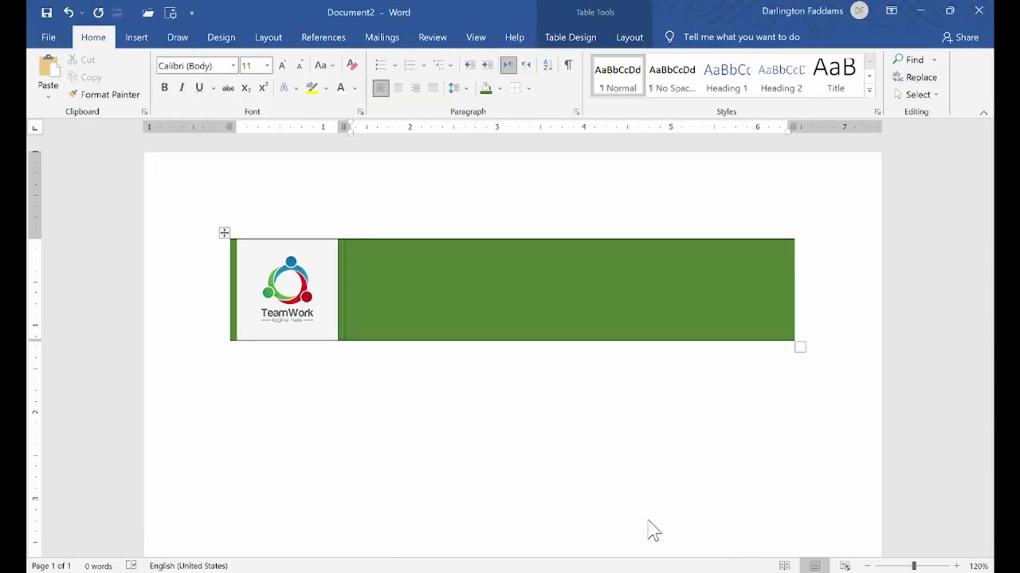
pyautogui.click(979, 11)
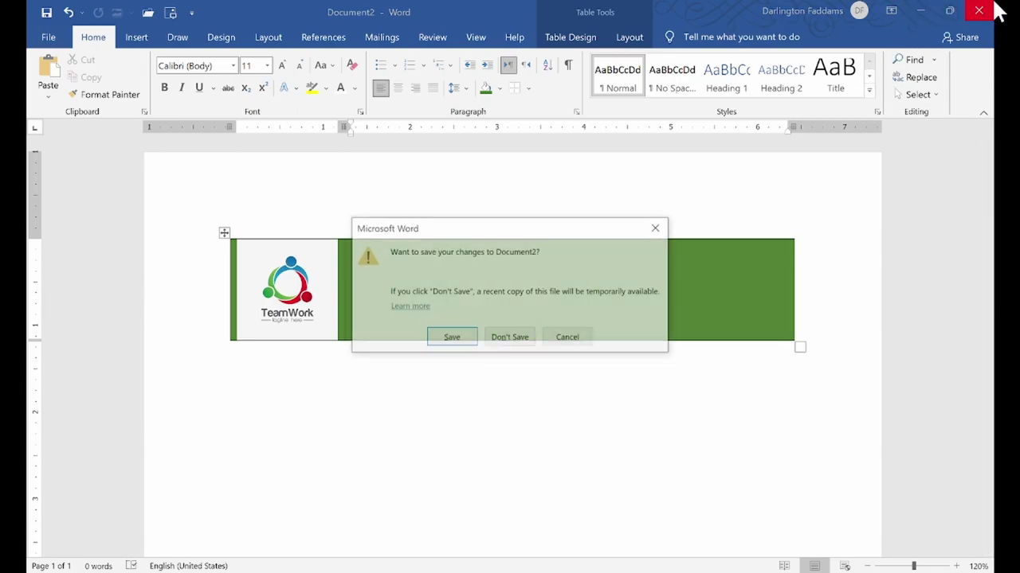
pyautogui.click(519, 338)
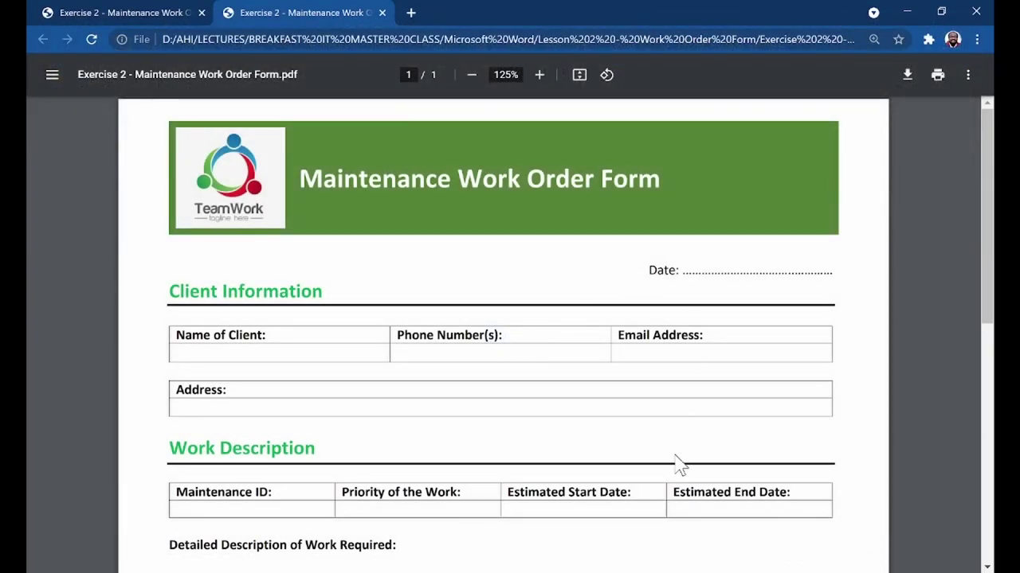
pyautogui.click(566, 522)
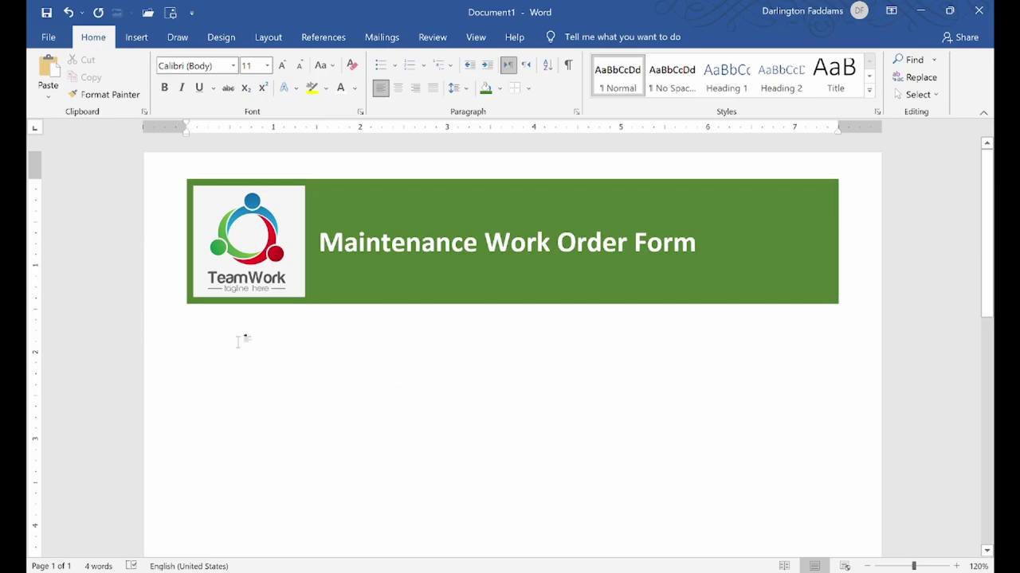
# Step: Type 'Date: .....................................................' beneath the banner and check it against the reference PDF
pyautogui.write('Date: ')
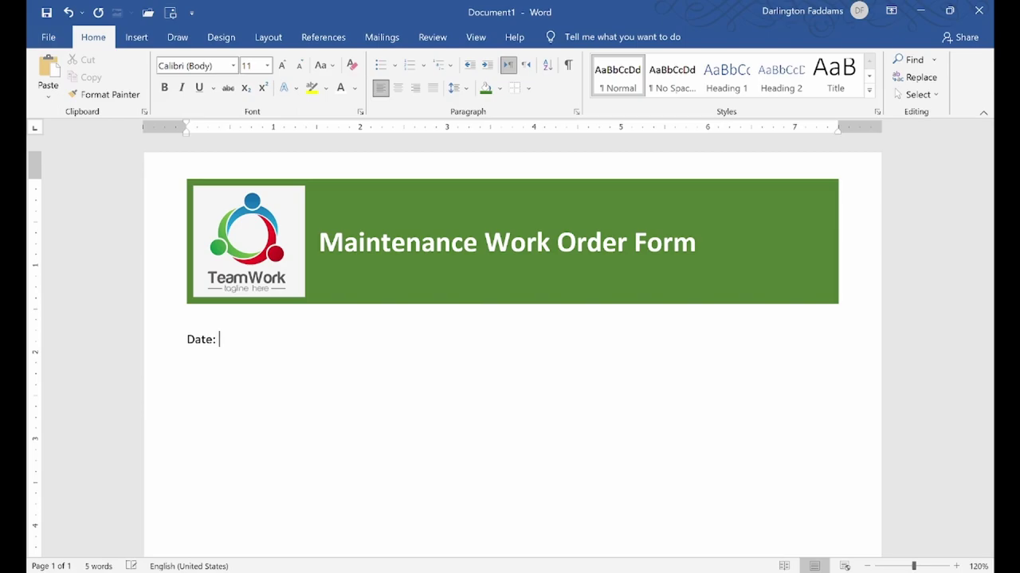
pyautogui.write('.....................................................')
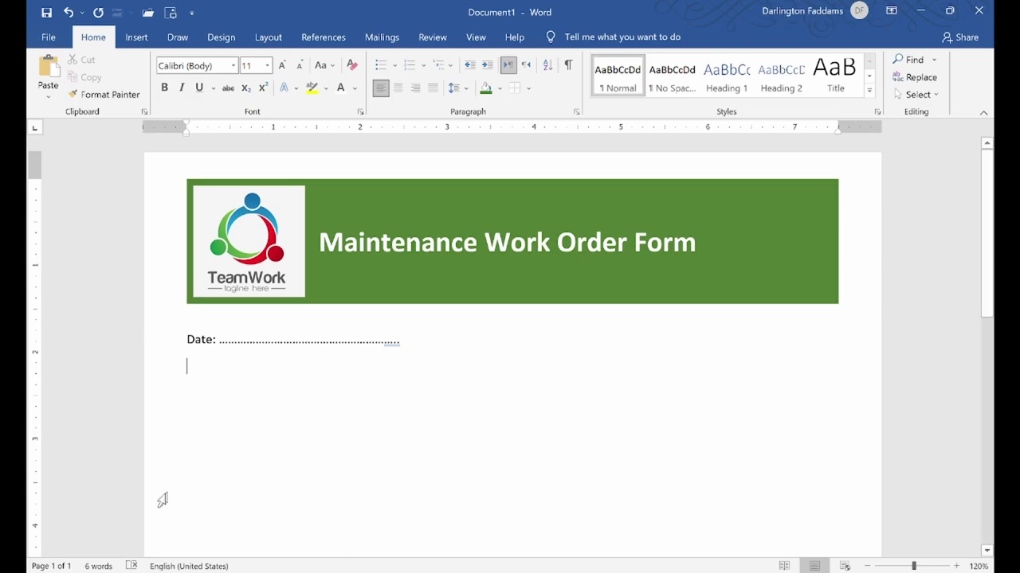
pyautogui.hotkey('alt', 'Tab')
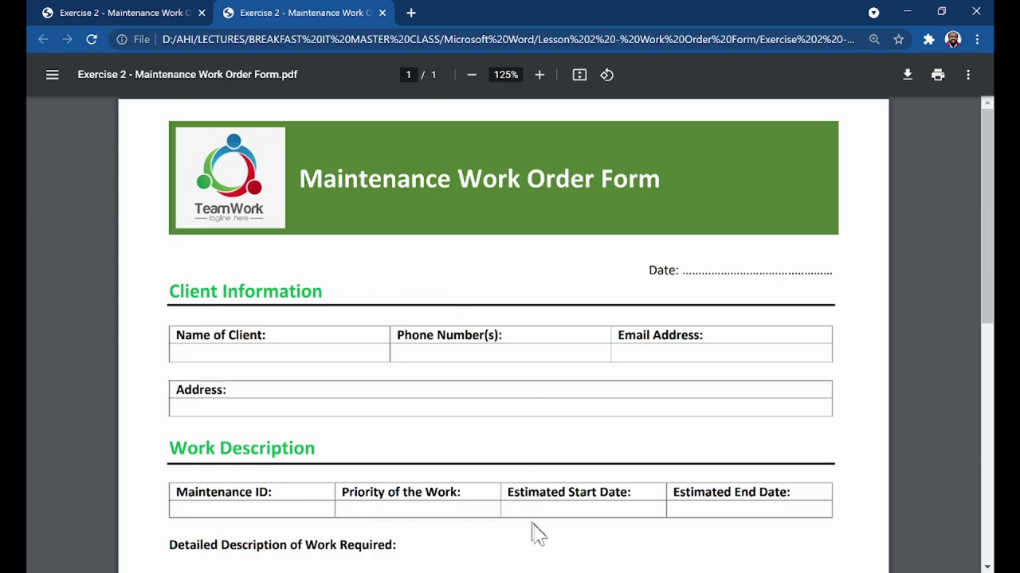
pyautogui.hotkey('alt', 'Tab')
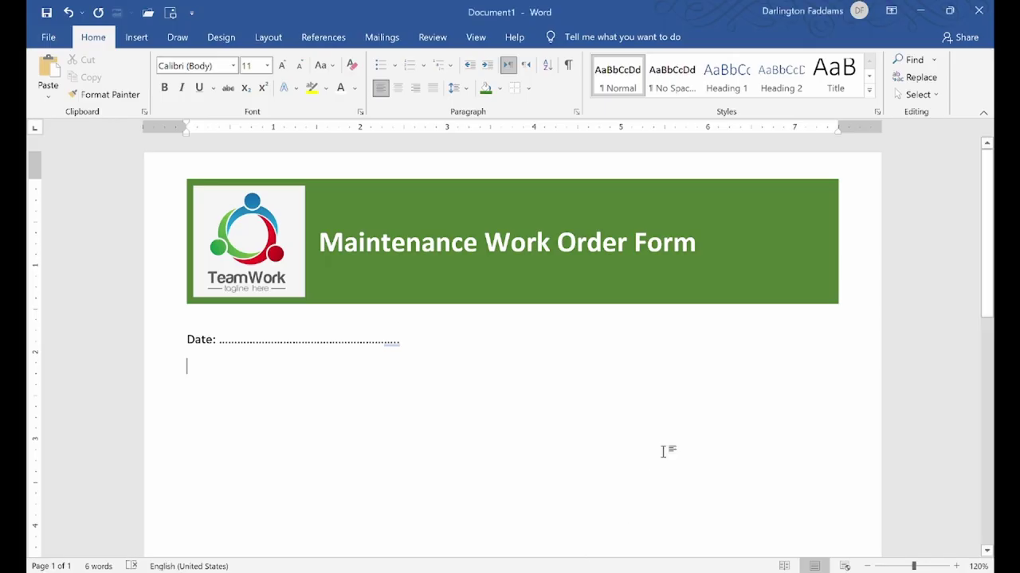
# Step: Type 'Client Information' on the next line and right-align the Date line
pyautogui.write('Client Informa')
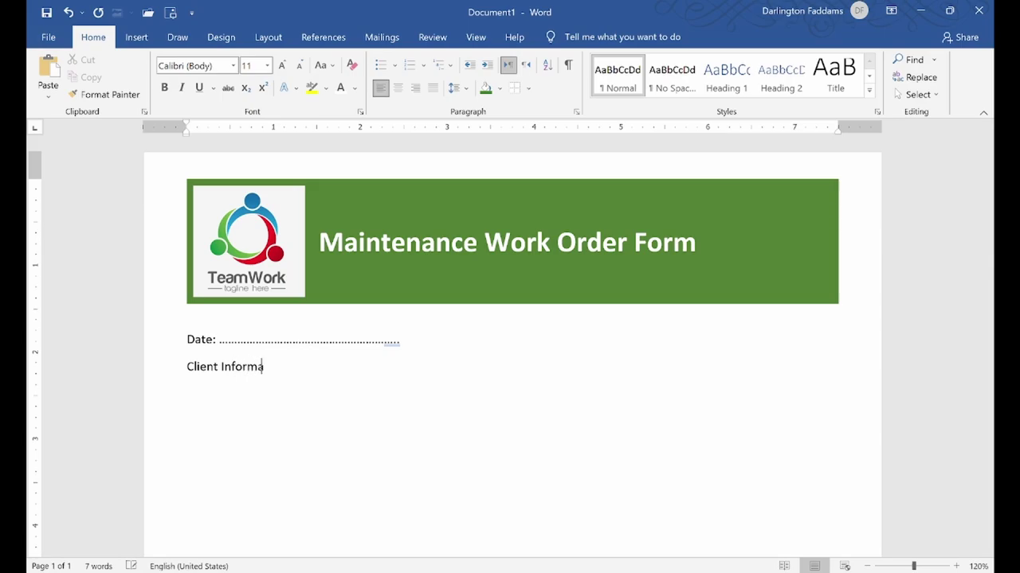
pyautogui.write('tion')
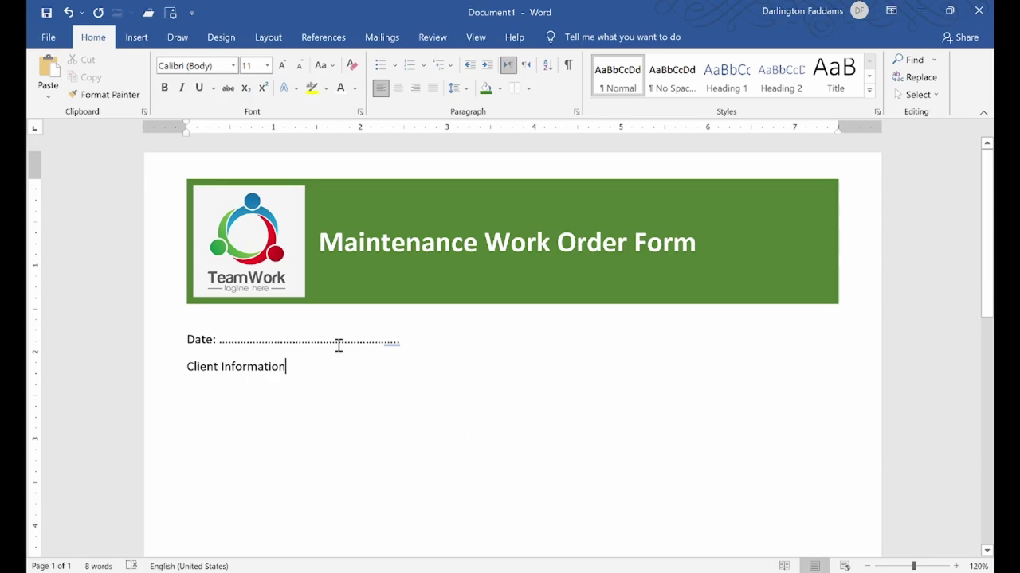
pyautogui.click(164, 348)
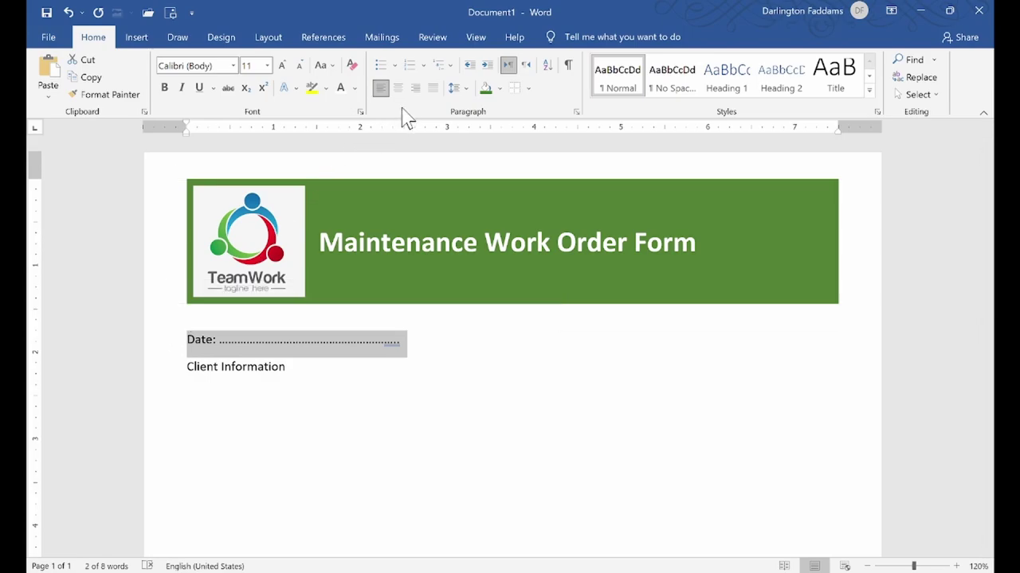
pyautogui.click(415, 88)
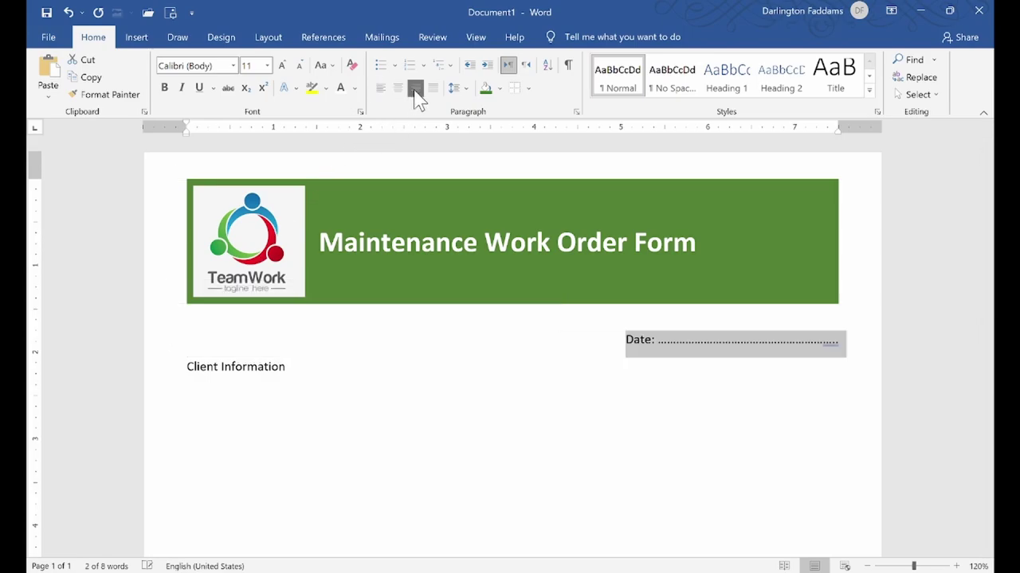
pyautogui.click(557, 372)
pyautogui.moveTo(119, 571)
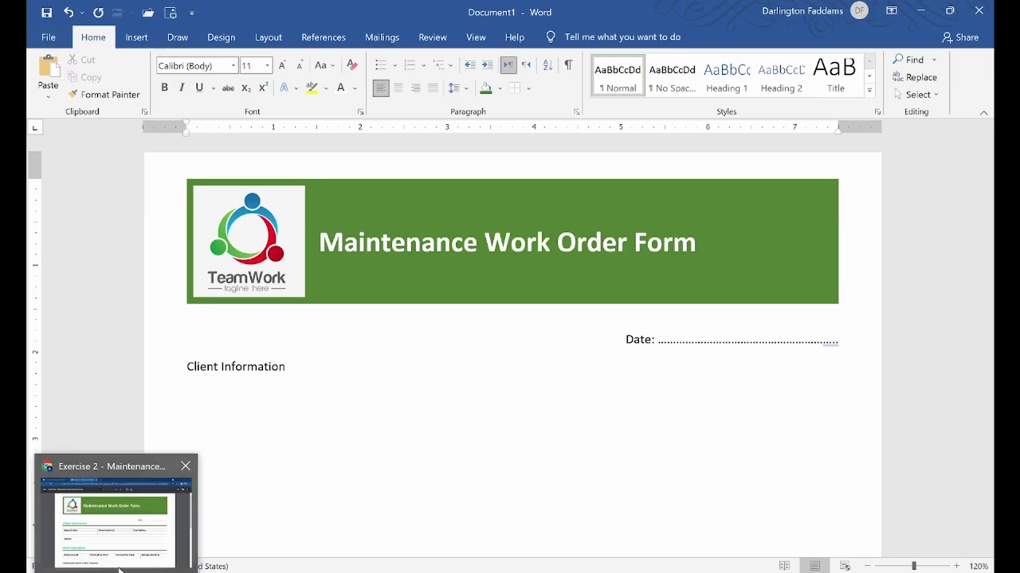
pyautogui.click(116, 518)
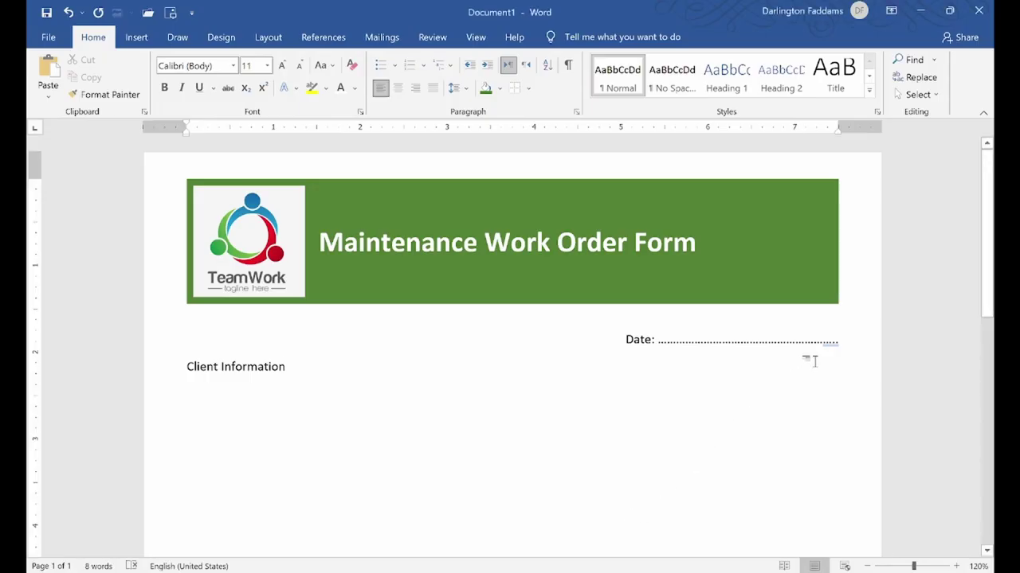
# Step: Adjust the Date line's dotted blank, removing two dots and adding '...', to match the reference
pyautogui.click(844, 345)
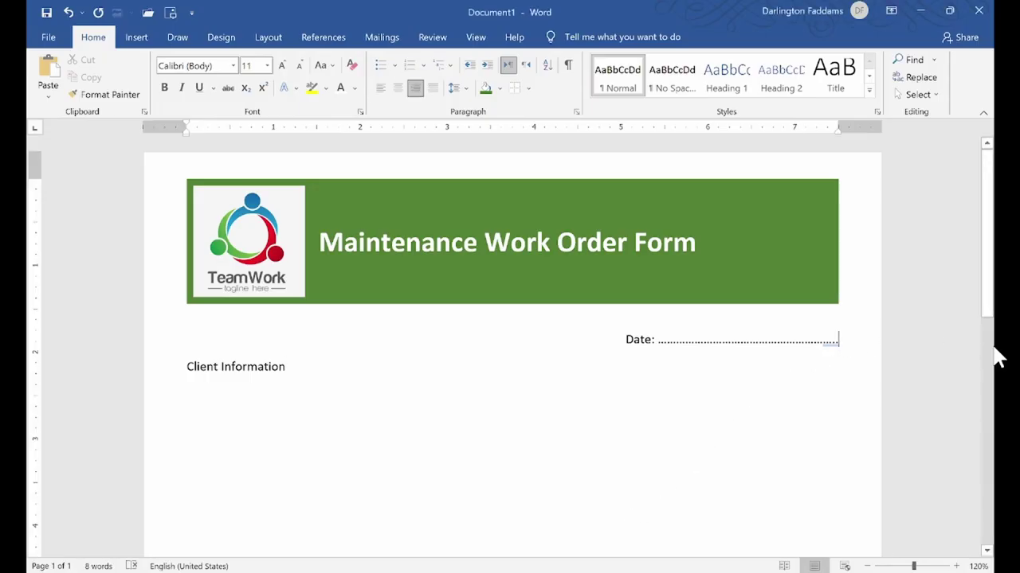
pyautogui.press('BackSpace')
pyautogui.press('BackSpace')
pyautogui.press('BackSpace')
pyautogui.press('BackSpace')
pyautogui.press('BackSpace')
pyautogui.press('BackSpace')
pyautogui.press('BackSpace')
pyautogui.press('BackSpace')
pyautogui.press('BackSpace')
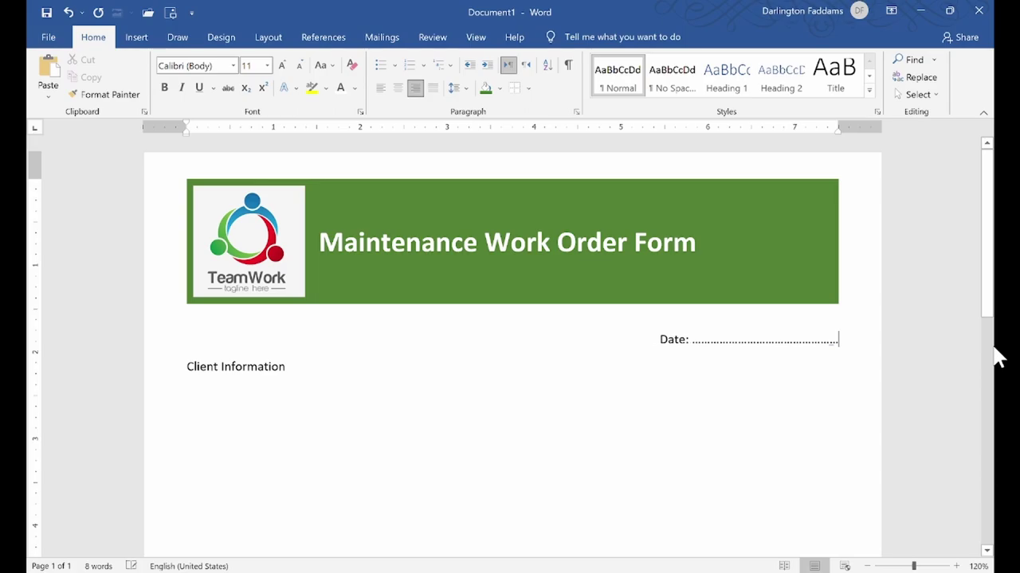
pyautogui.press('BackSpace')
pyautogui.press('BackSpace')
pyautogui.press('BackSpace')
pyautogui.click(117, 518)
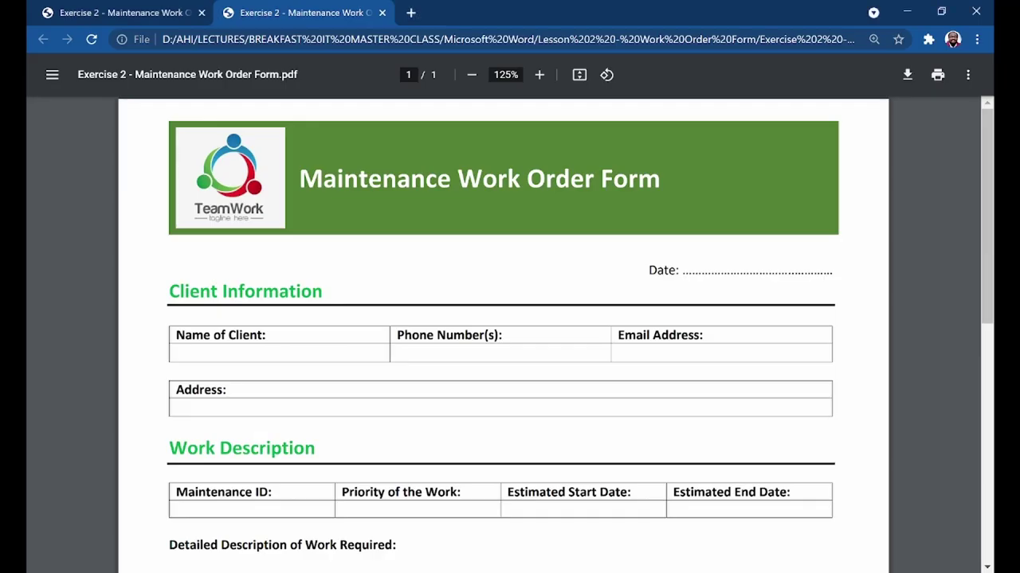
pyautogui.hotkey('alt', 'Tab')
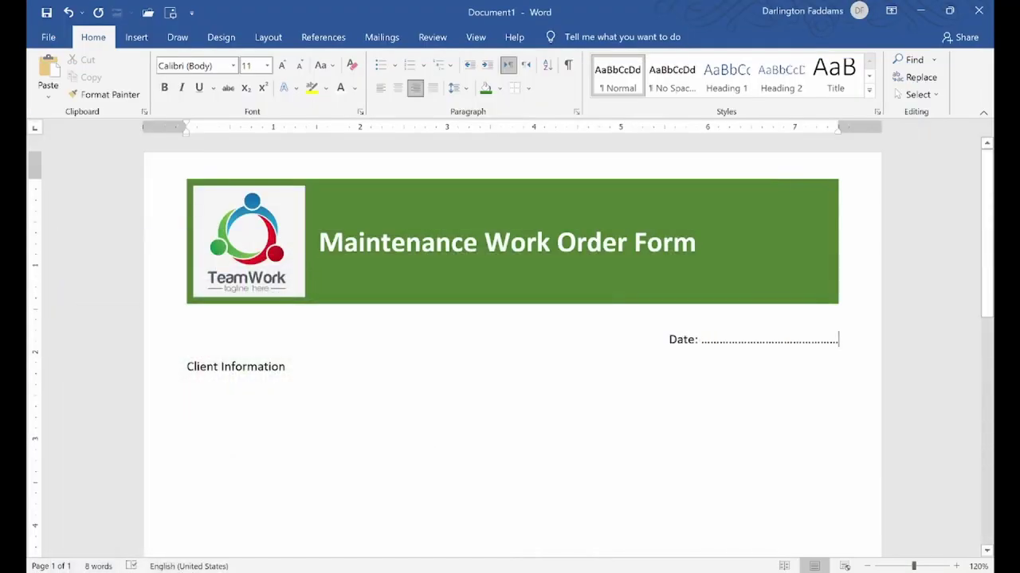
pyautogui.write('..')
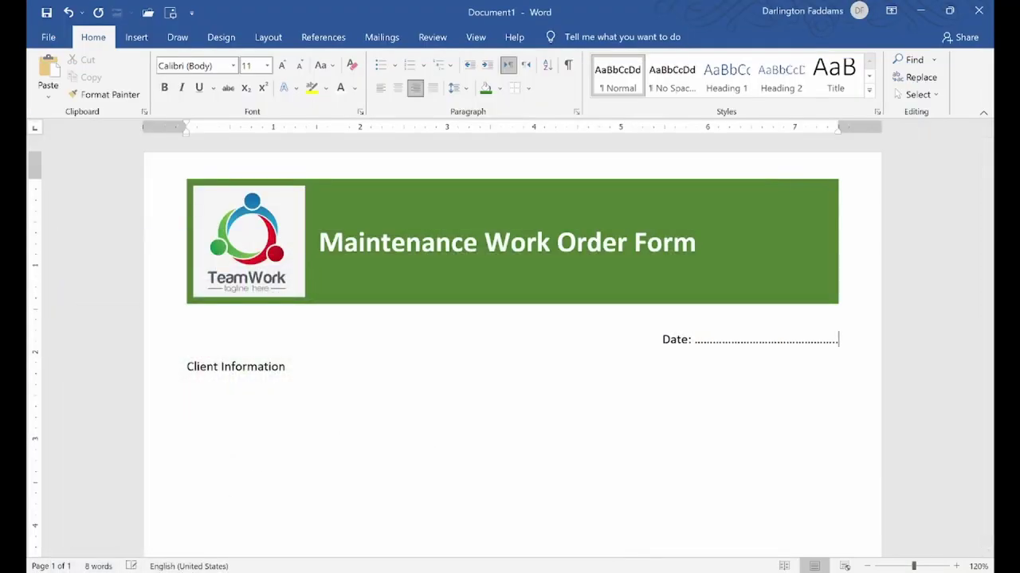
pyautogui.write('.')
# Step: Add an empty line after the Client Information heading
pyautogui.click(224, 381)
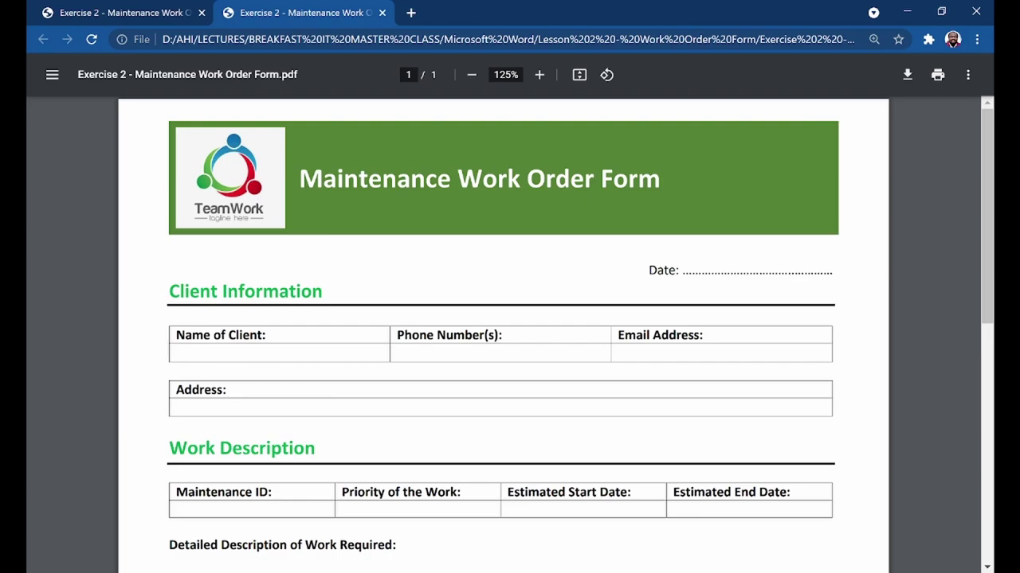
pyautogui.hotkey('alt', 'Tab')
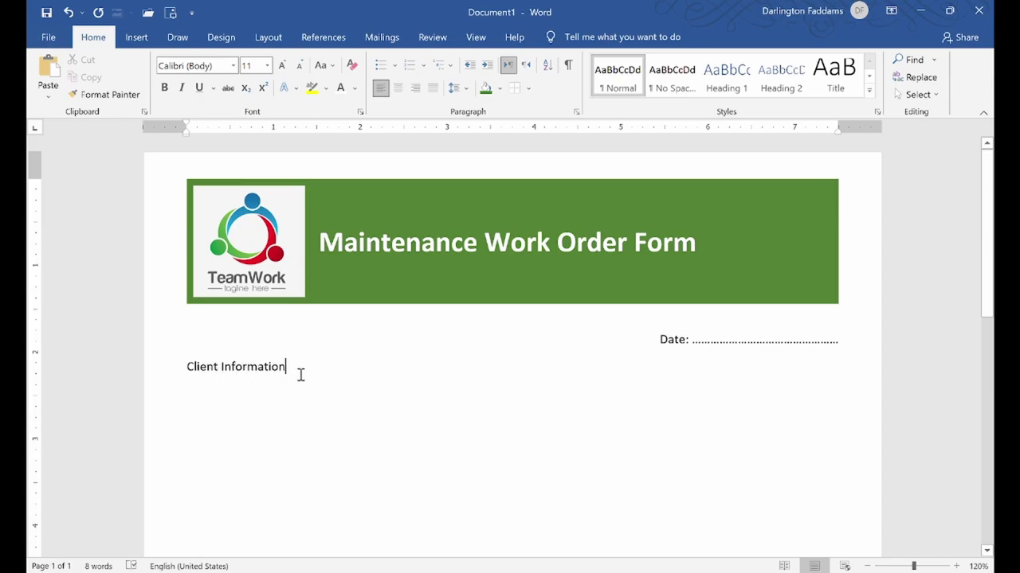
pyautogui.click(152, 376)
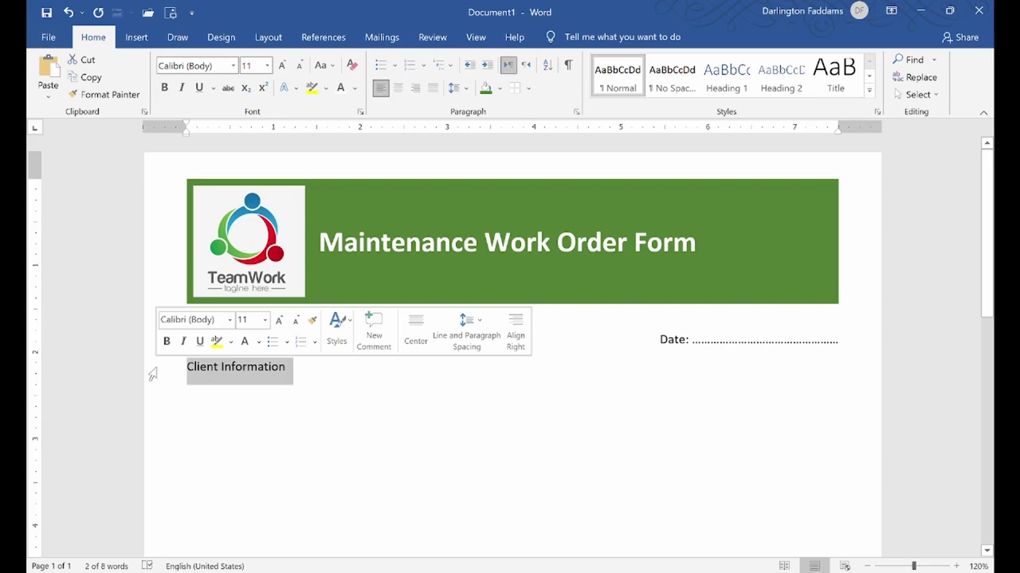
pyautogui.click(306, 376)
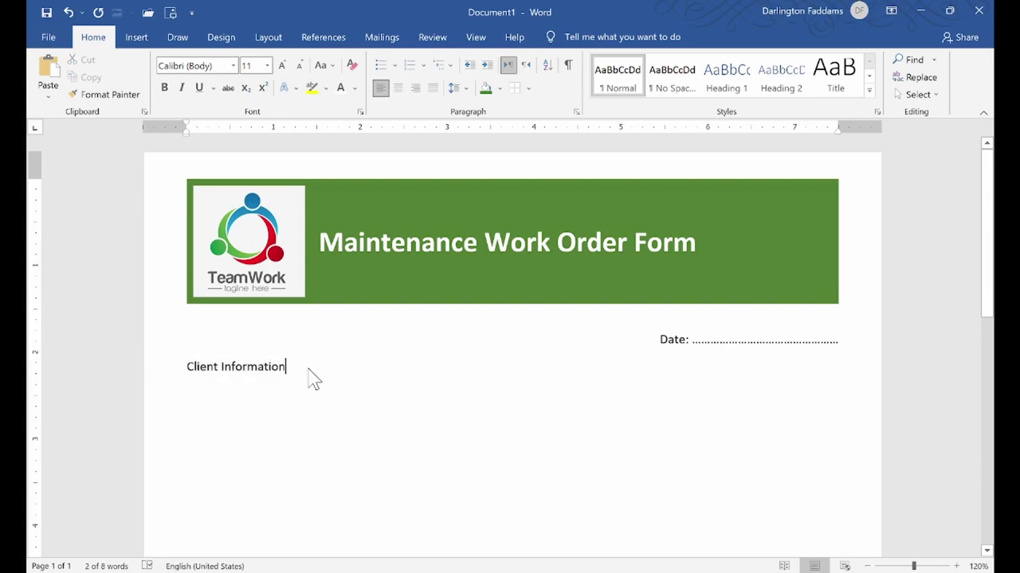
pyautogui.press('Return')
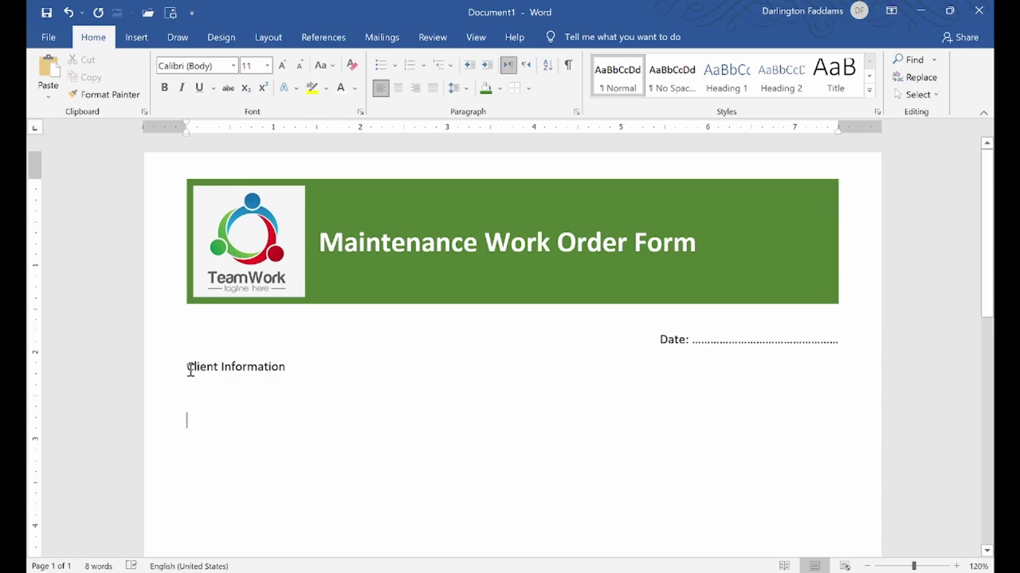
# Step: Select the Client Information heading text and compare it with the reference PDF
pyautogui.click(168, 380)
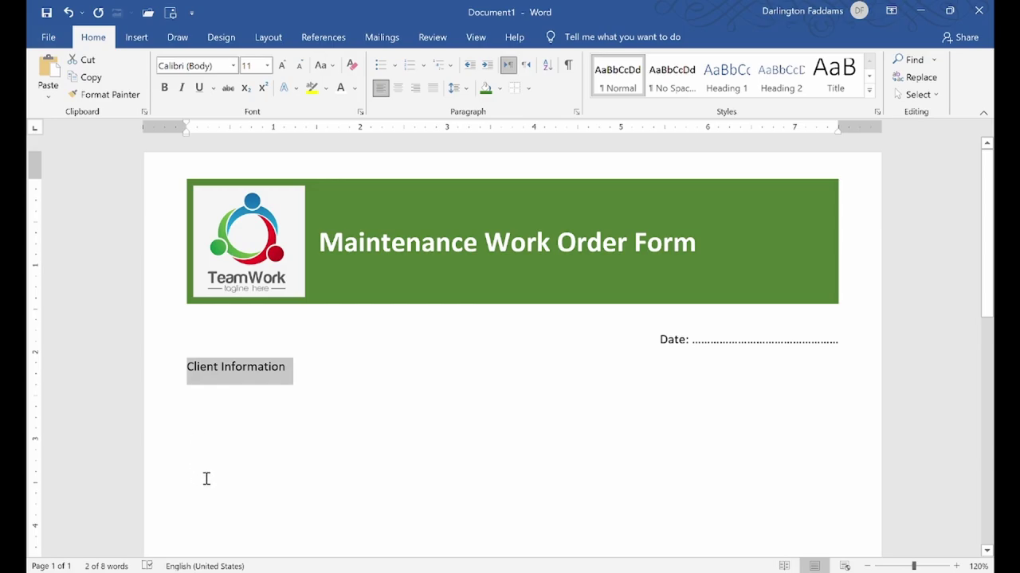
pyautogui.click(185, 370)
pyautogui.moveTo(182, 370); pyautogui.dragTo(293, 370)
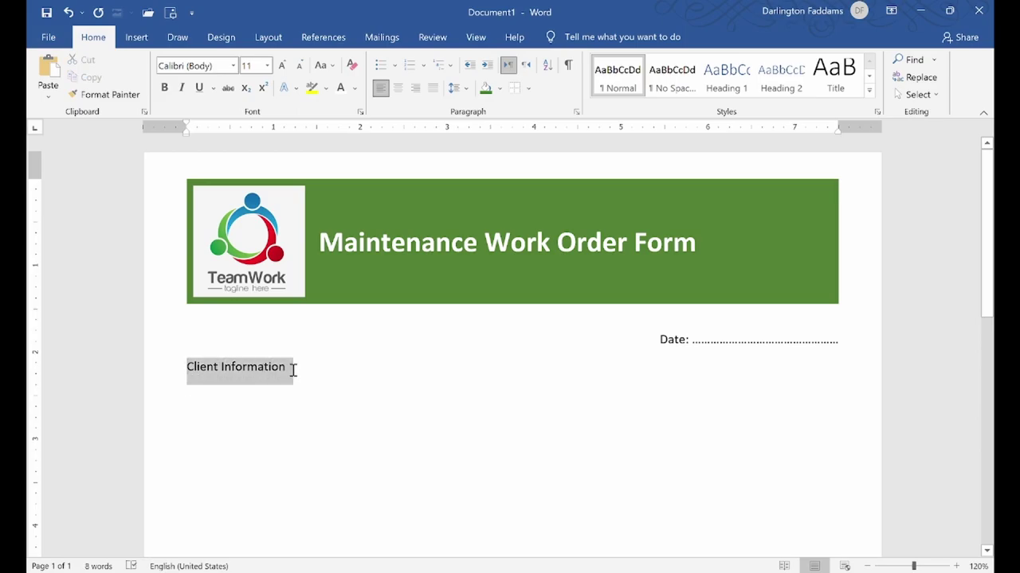
pyautogui.click(193, 396)
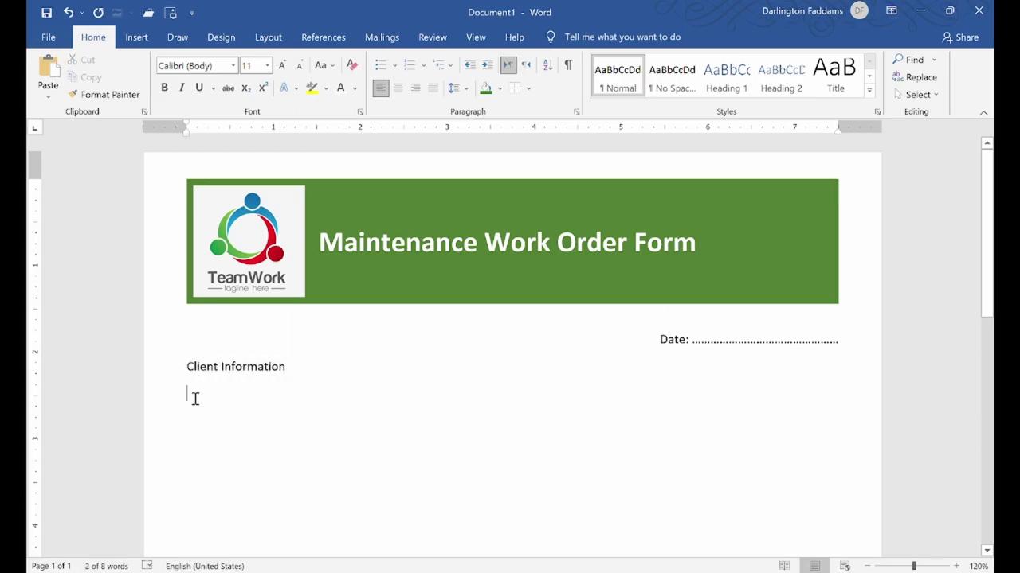
pyautogui.click(169, 371)
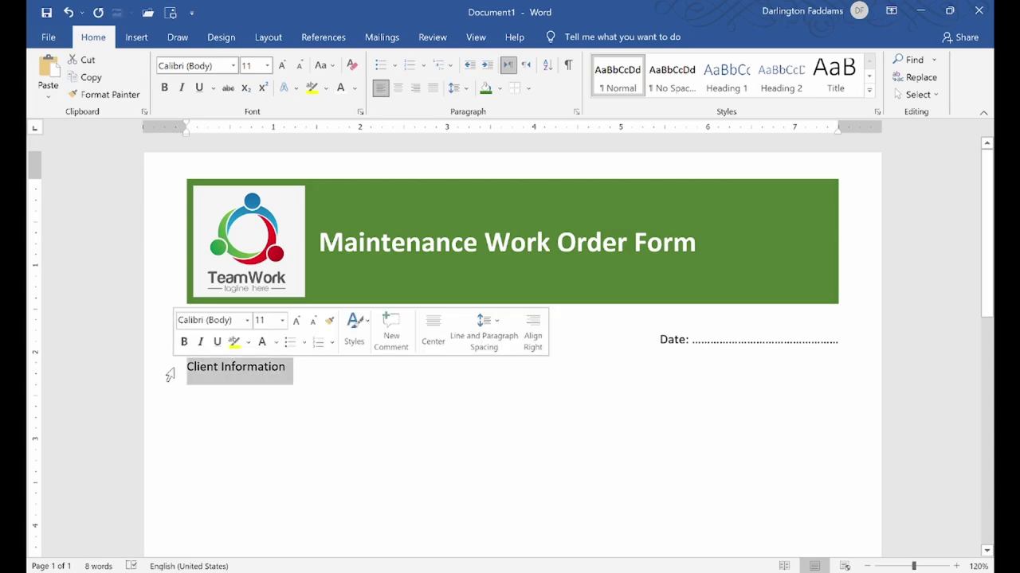
pyautogui.hotkey('alt', 'Tab')
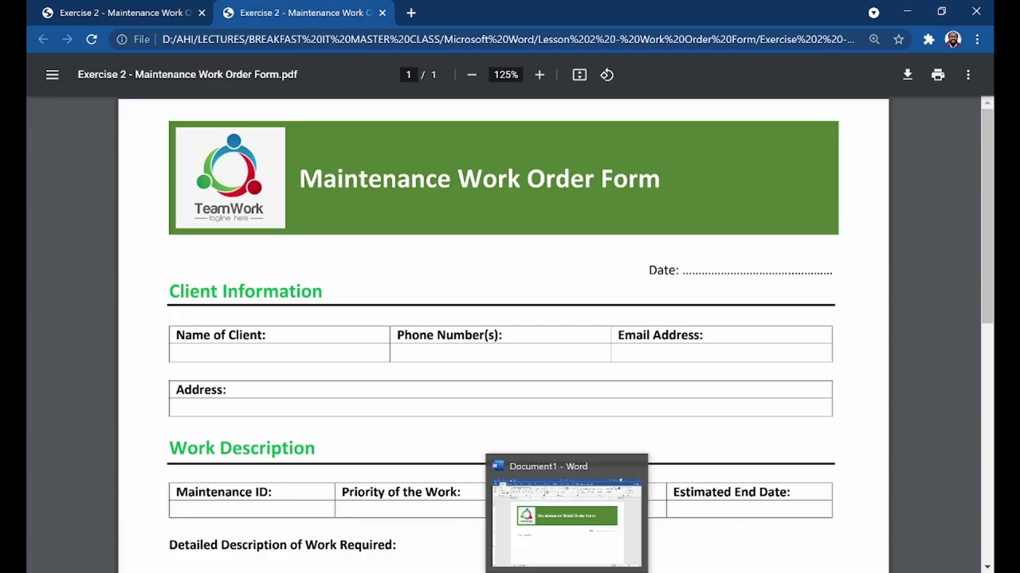
# Step: Grow the Client Information heading to 18 pt and make it bold
pyautogui.click(566, 518)
pyautogui.click(281, 65)
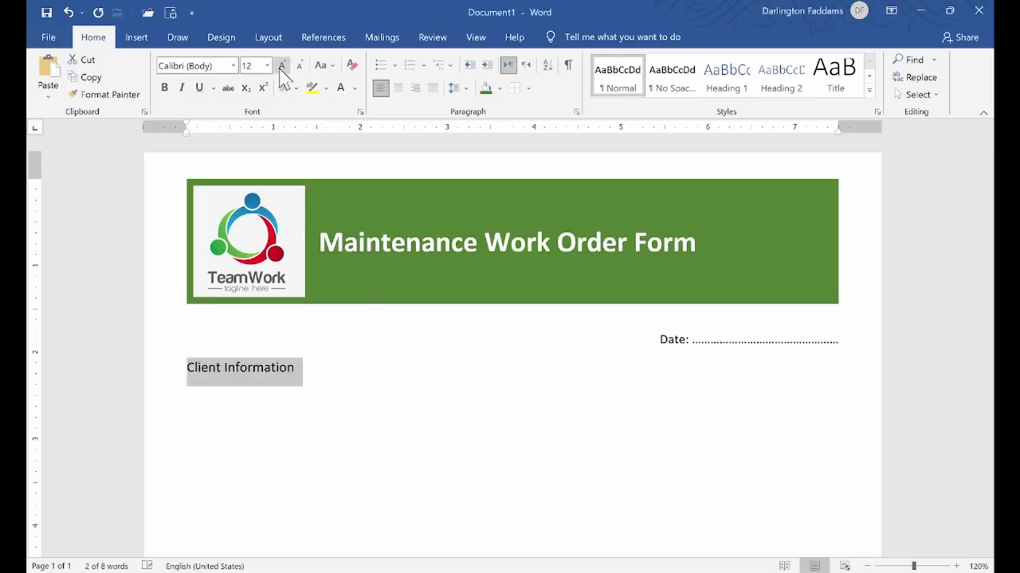
pyautogui.click(281, 65)
pyautogui.click(281, 65)
pyautogui.click(281, 66)
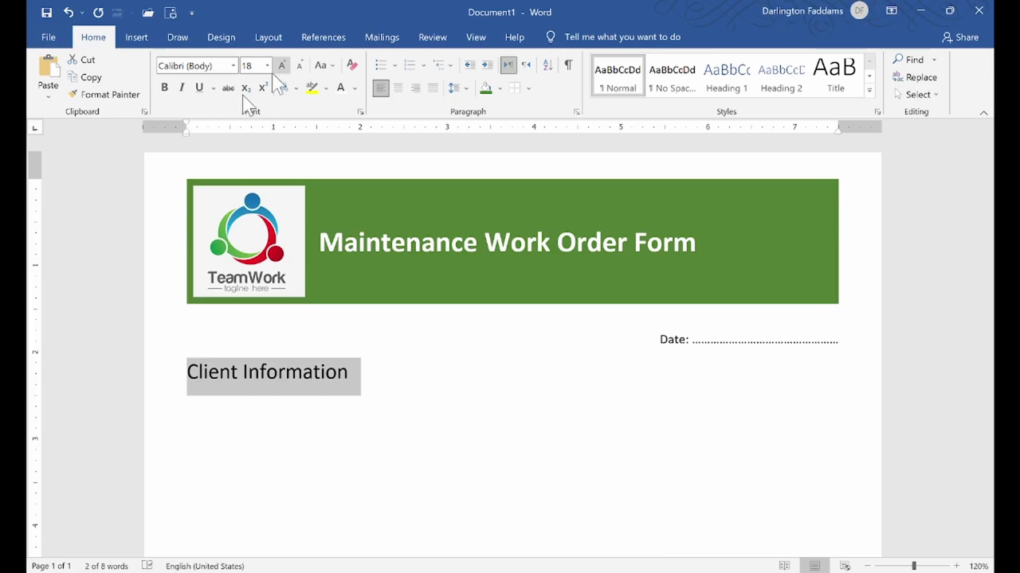
pyautogui.click(164, 88)
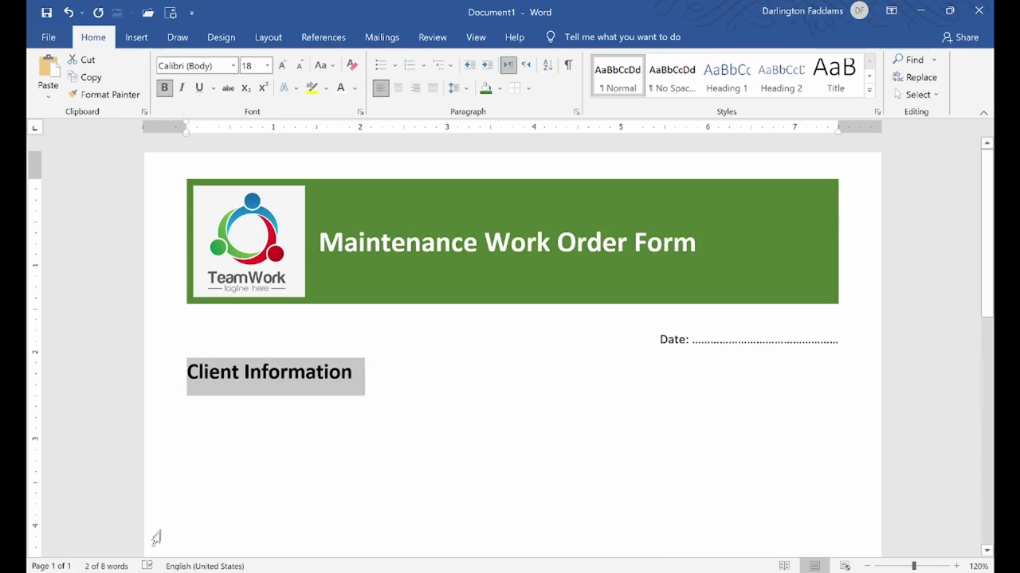
# Step: Colour the heading text green, comparing against the reference PDF
pyautogui.hotkey('alt', 'Tab')
pyautogui.hotkey('alt', 'Tab')
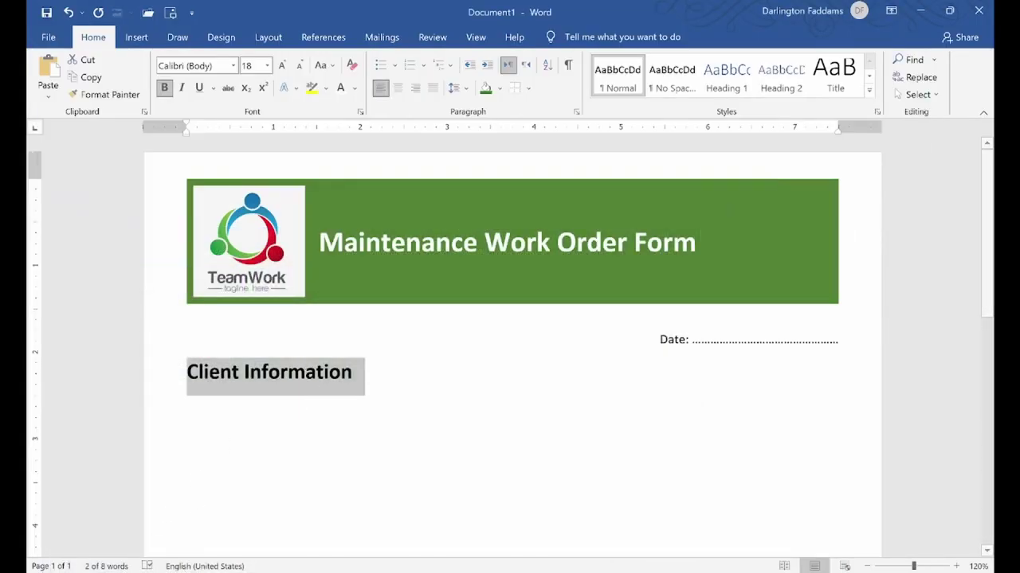
pyautogui.hotkey('alt', 'Tab')
pyautogui.hotkey('alt', 'Tab')
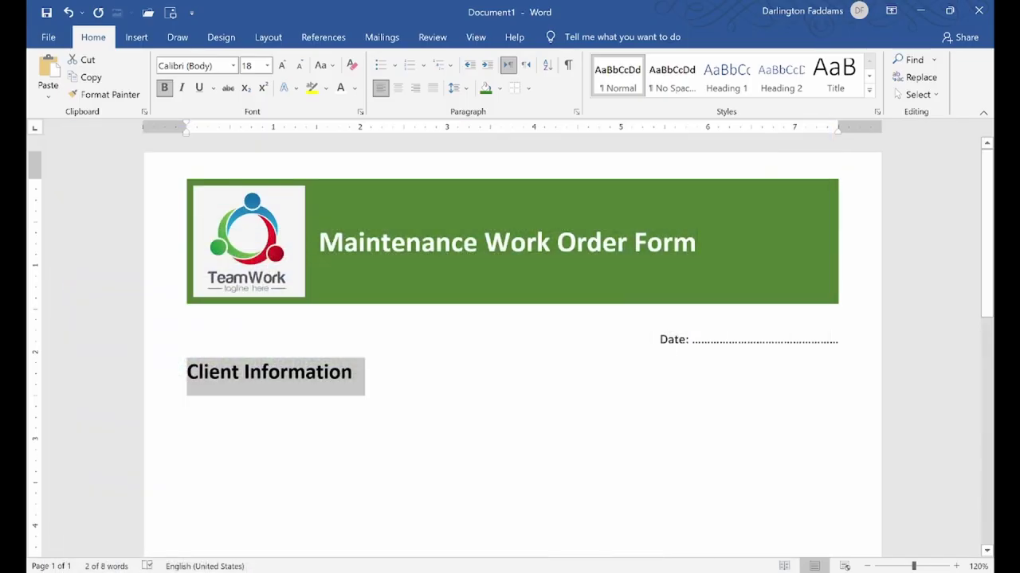
pyautogui.click(356, 87)
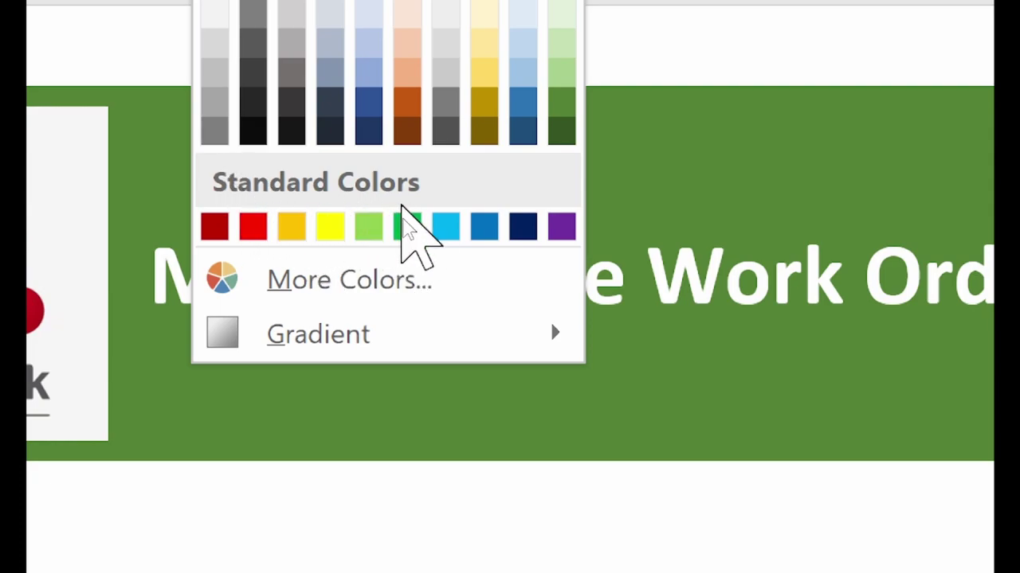
pyautogui.click(408, 227)
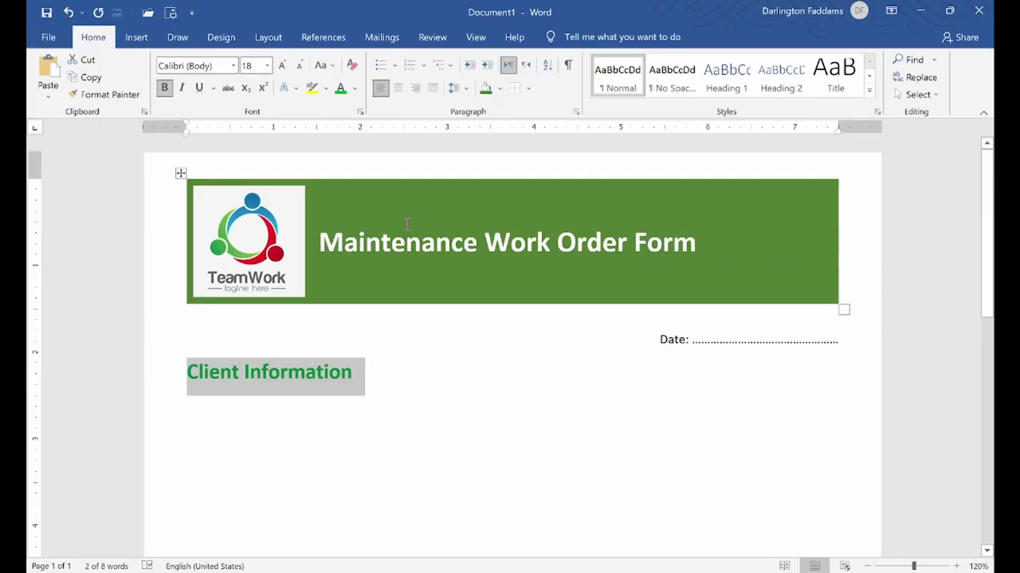
pyautogui.click(114, 514)
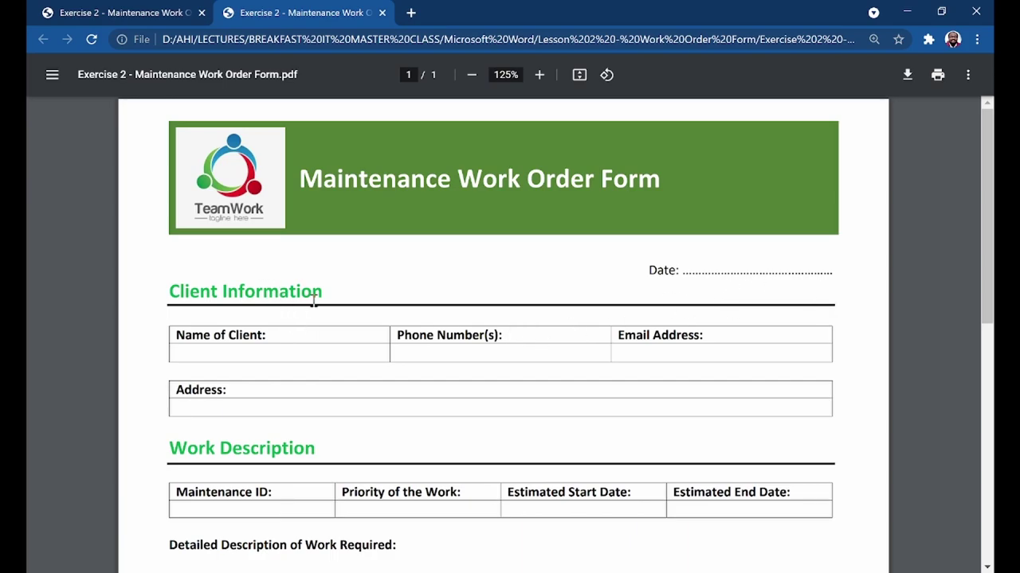
# Step: Put a bottom border under the Client Information heading from the Borders list
pyautogui.click(566, 572)
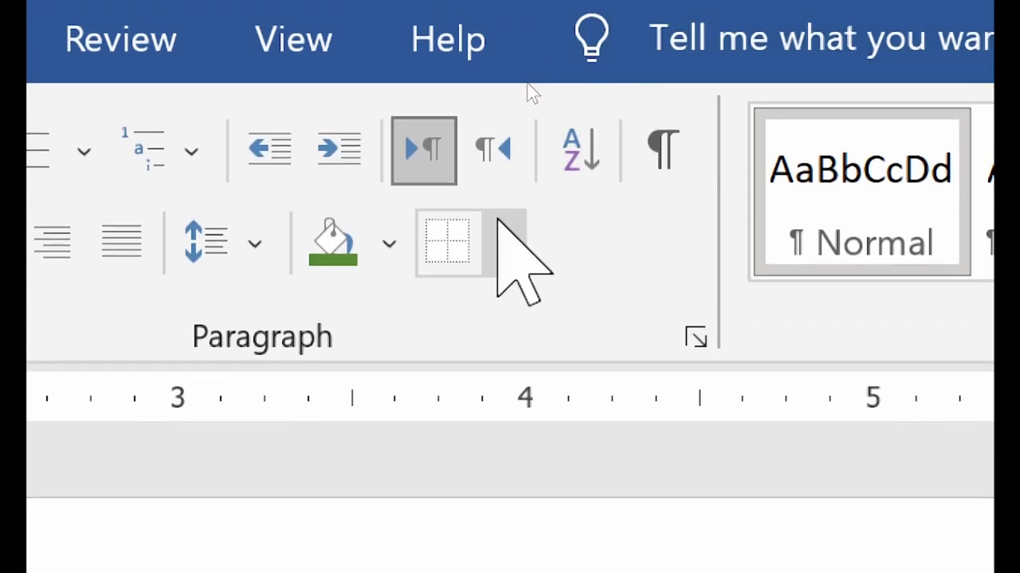
pyautogui.click(506, 227)
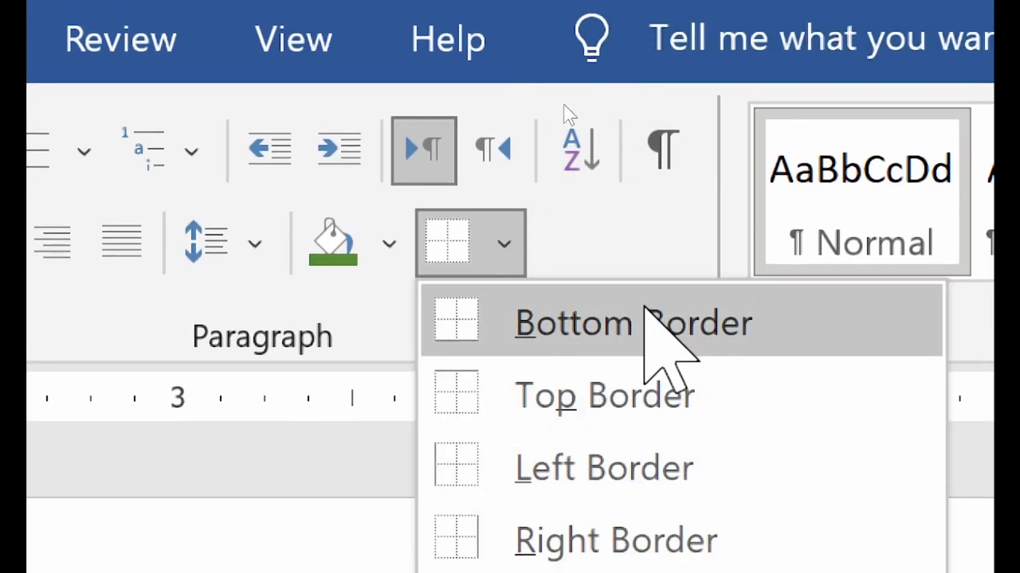
pyautogui.click(645, 307)
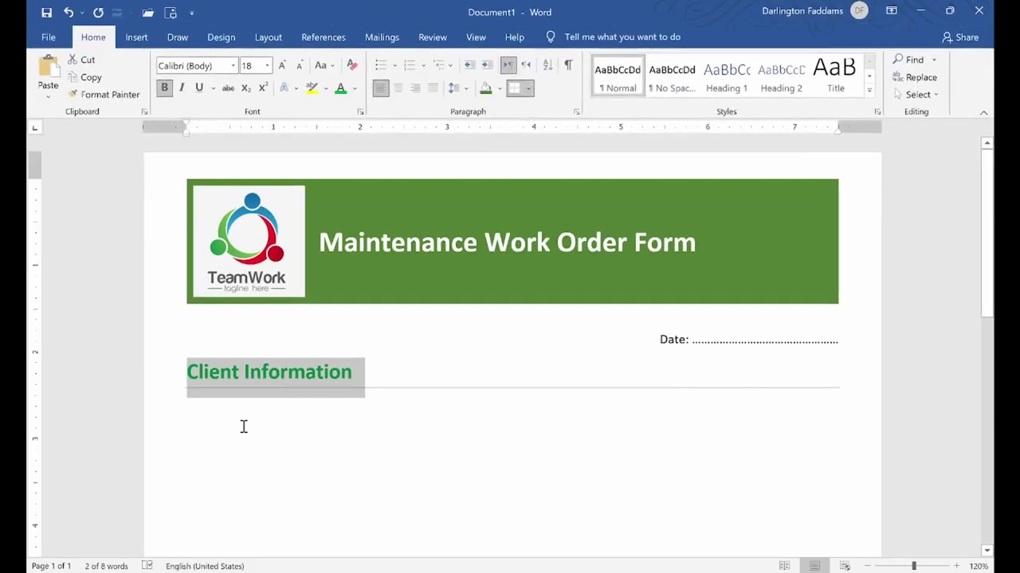
pyautogui.click(245, 424)
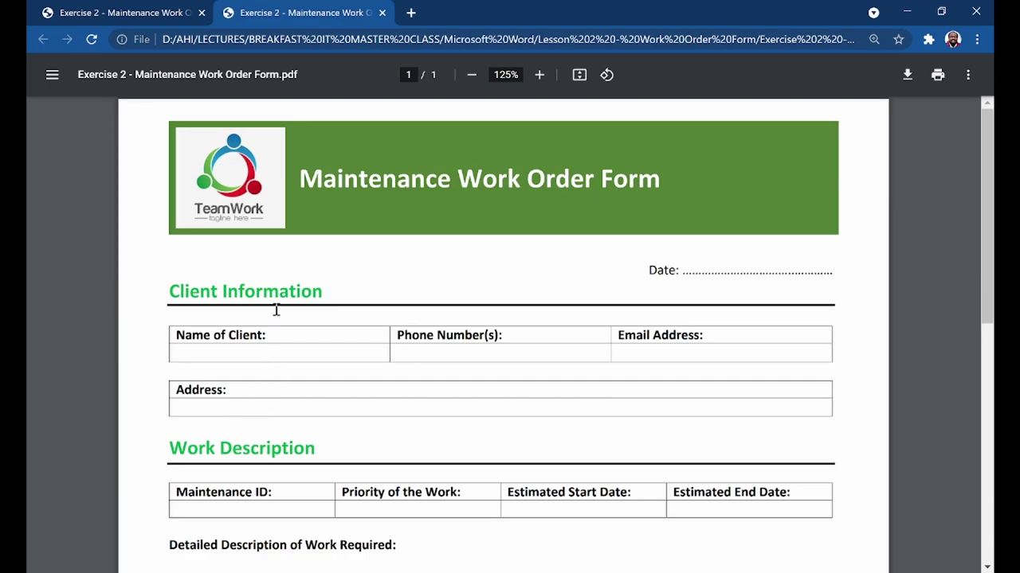
pyautogui.click(572, 570)
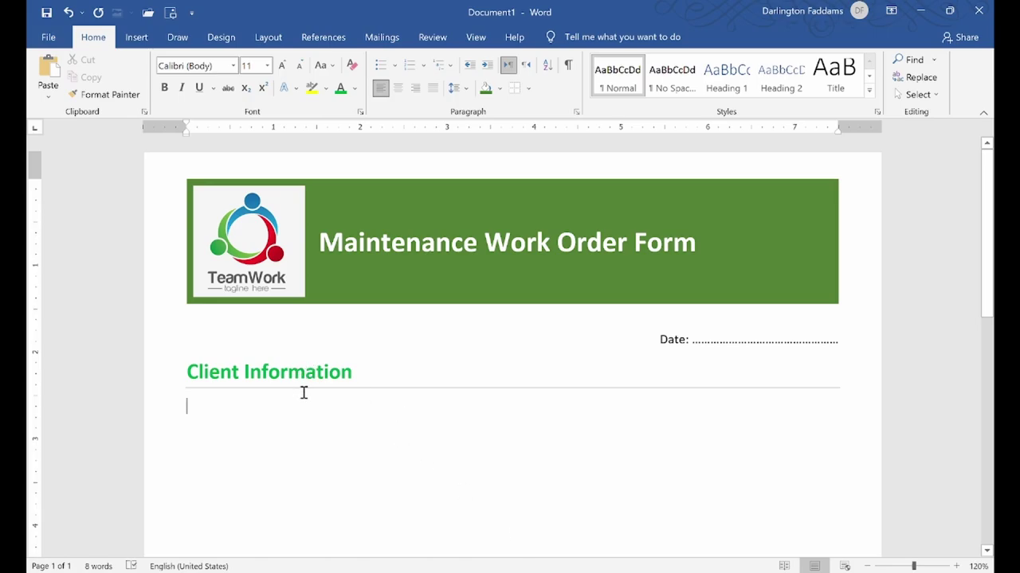
# Step: Set the heading's border width to 1 ½ pt and reapply the bottom border
pyautogui.click(164, 371)
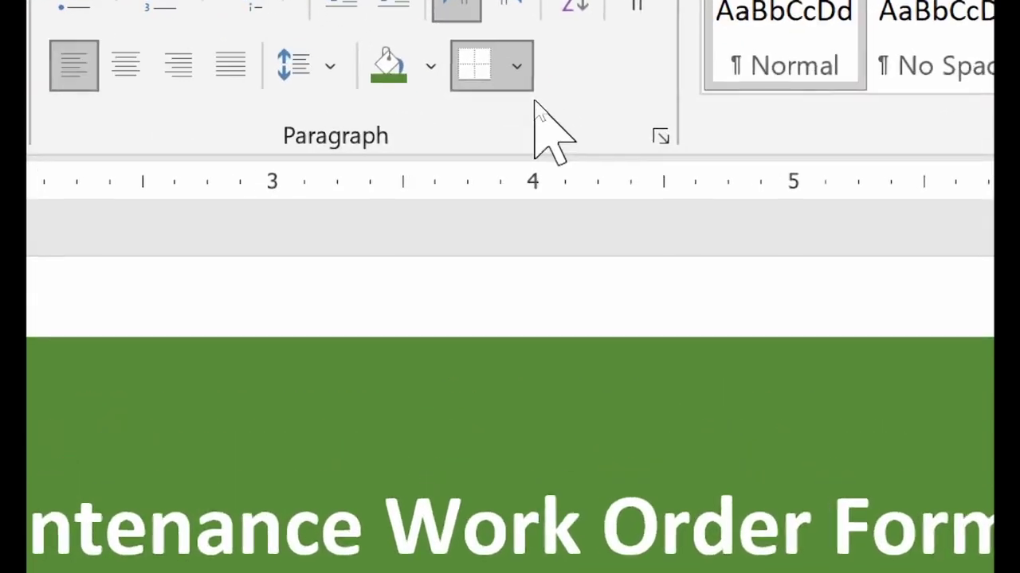
pyautogui.click(517, 70)
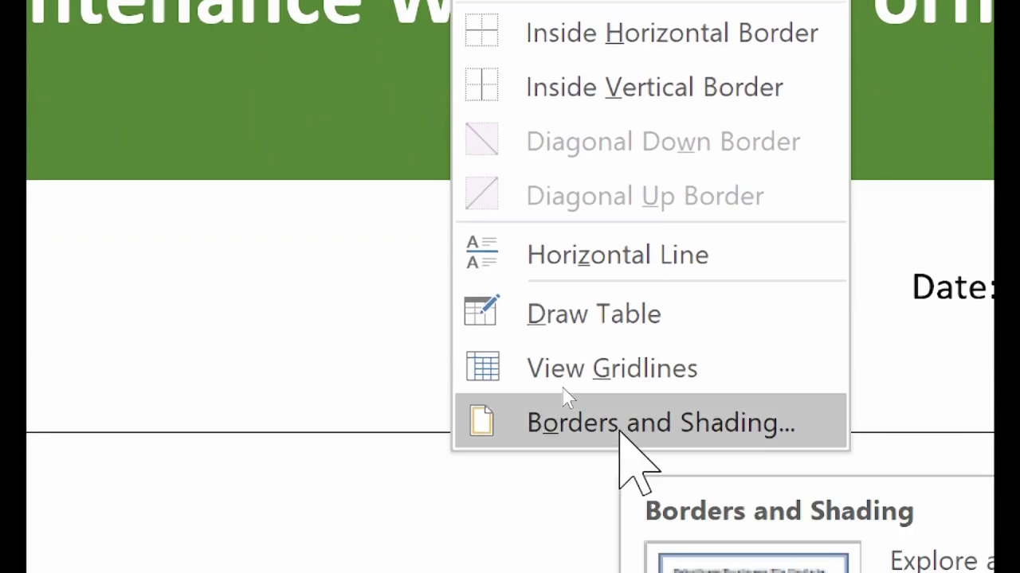
pyautogui.click(619, 430)
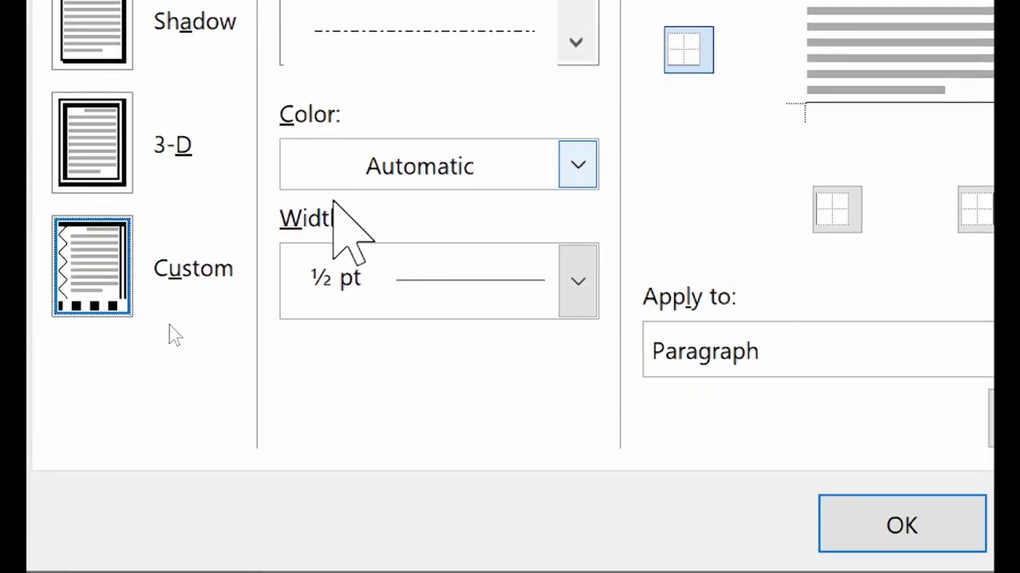
pyautogui.click(353, 278)
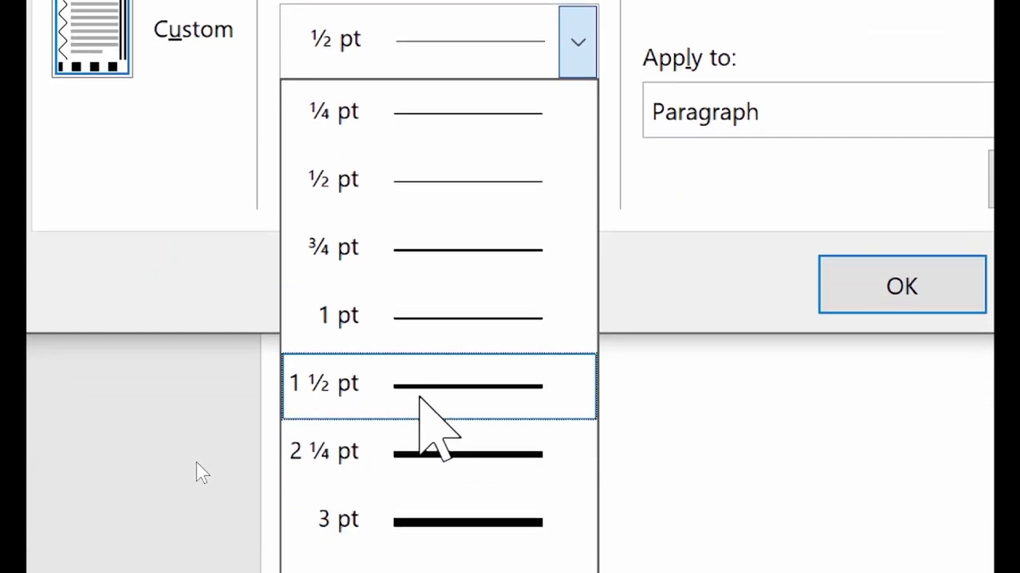
pyautogui.click(420, 397)
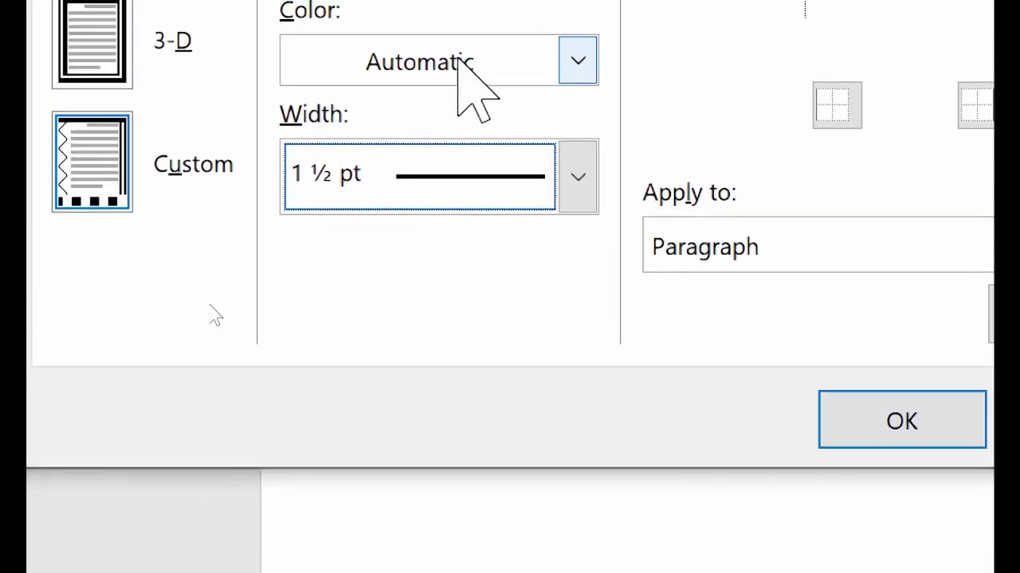
pyautogui.click(840, 454)
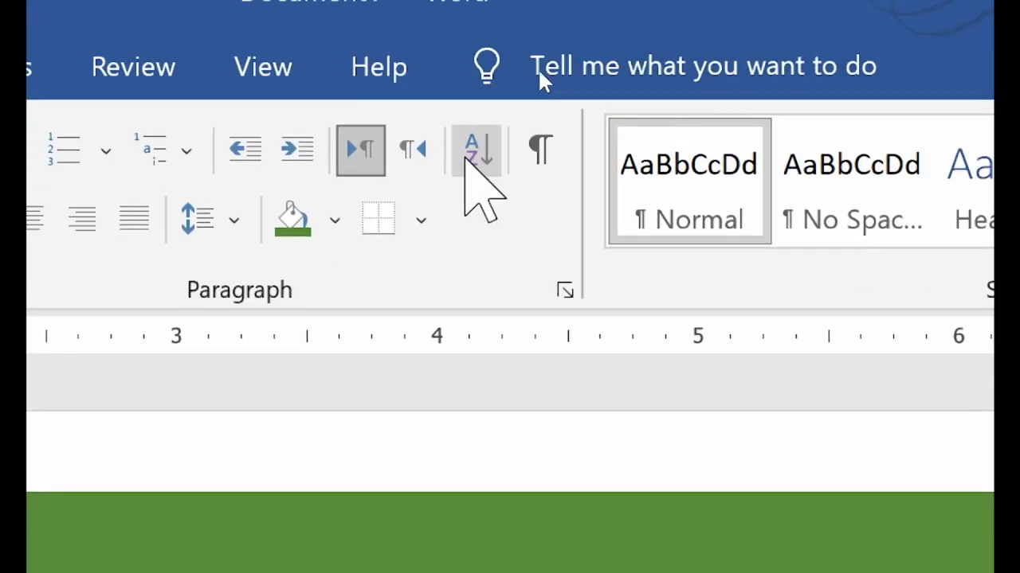
pyautogui.click(422, 221)
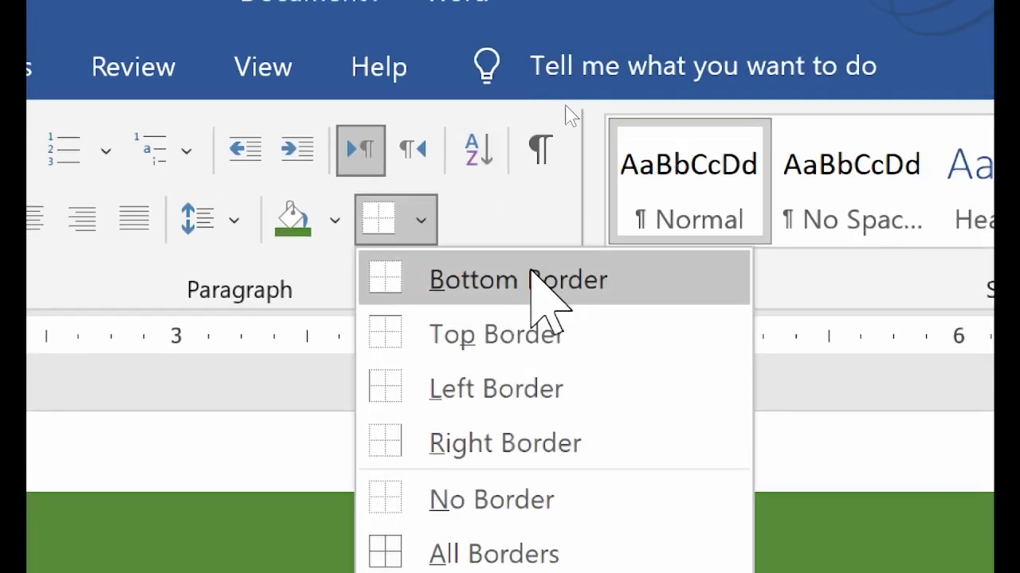
pyautogui.click(531, 279)
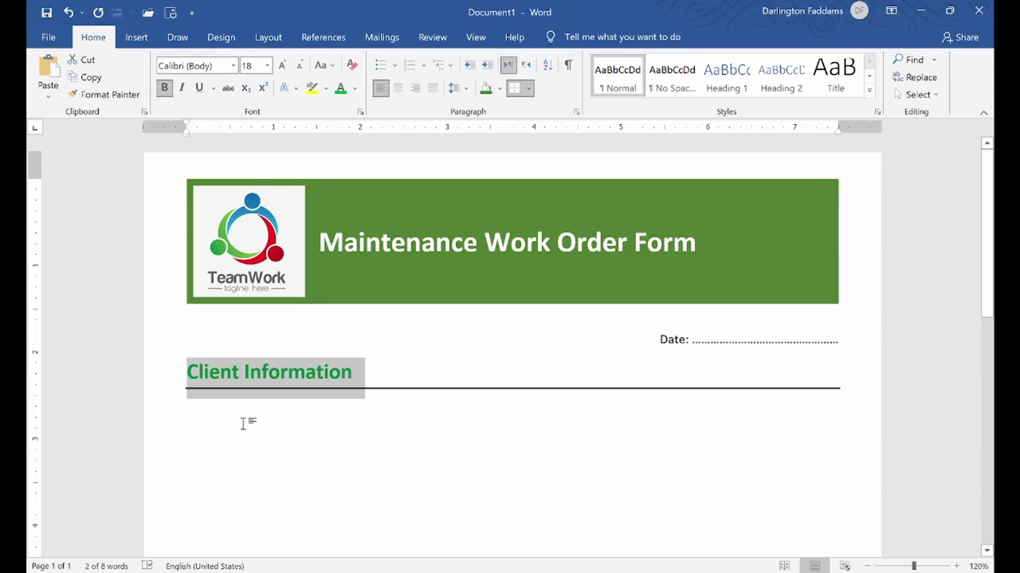
pyautogui.click(243, 424)
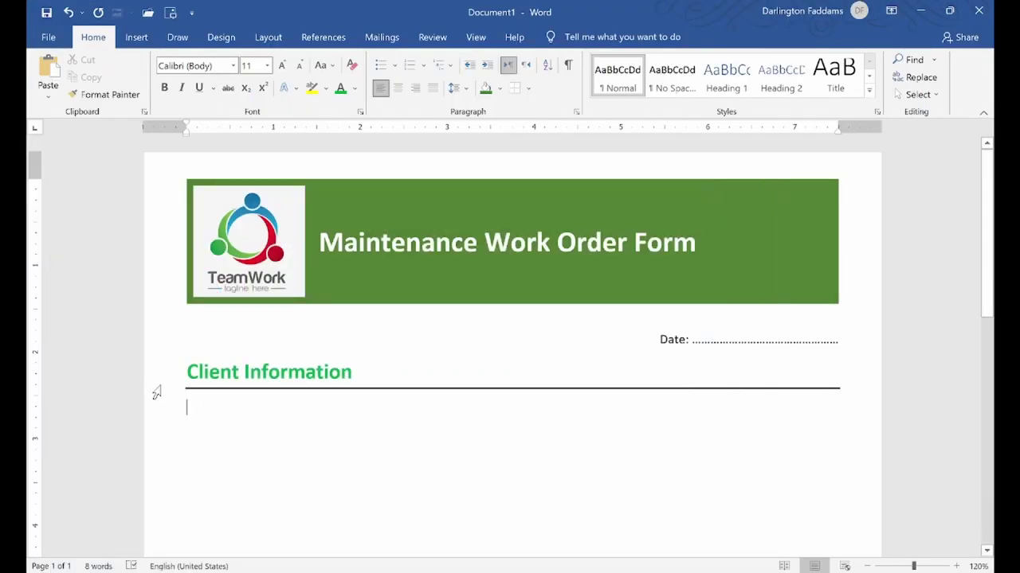
# Step: Change the border width to 2 ¼ pt and reapply the bottom rule under the heading
pyautogui.click(153, 387)
pyautogui.click(527, 89)
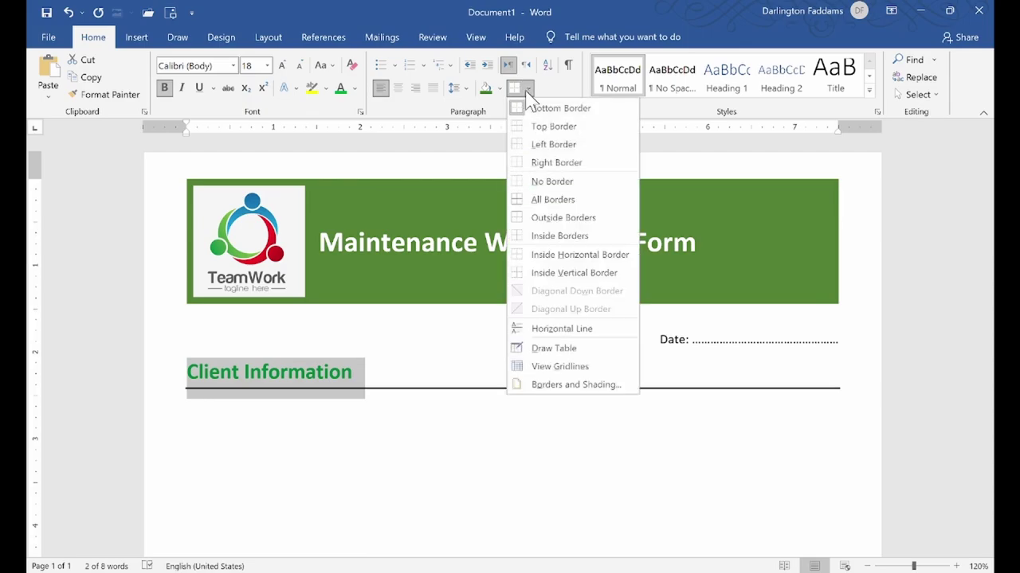
pyautogui.click(546, 383)
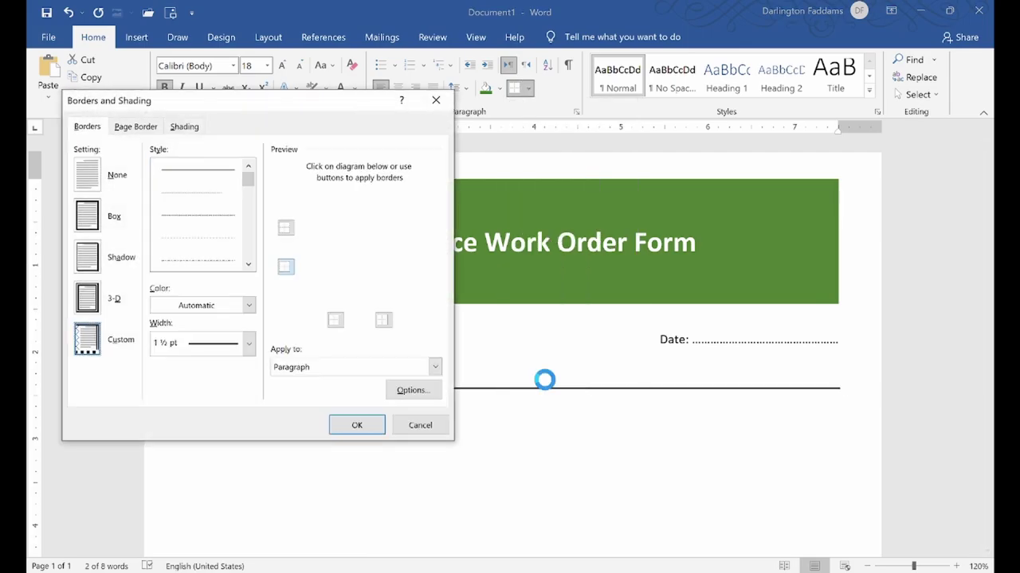
pyautogui.click(245, 344)
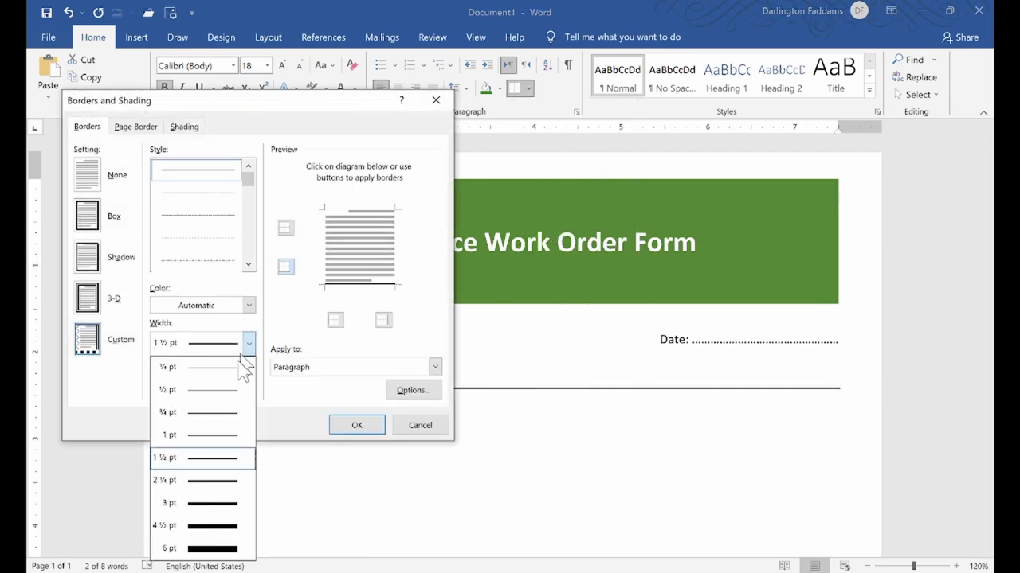
pyautogui.click(215, 481)
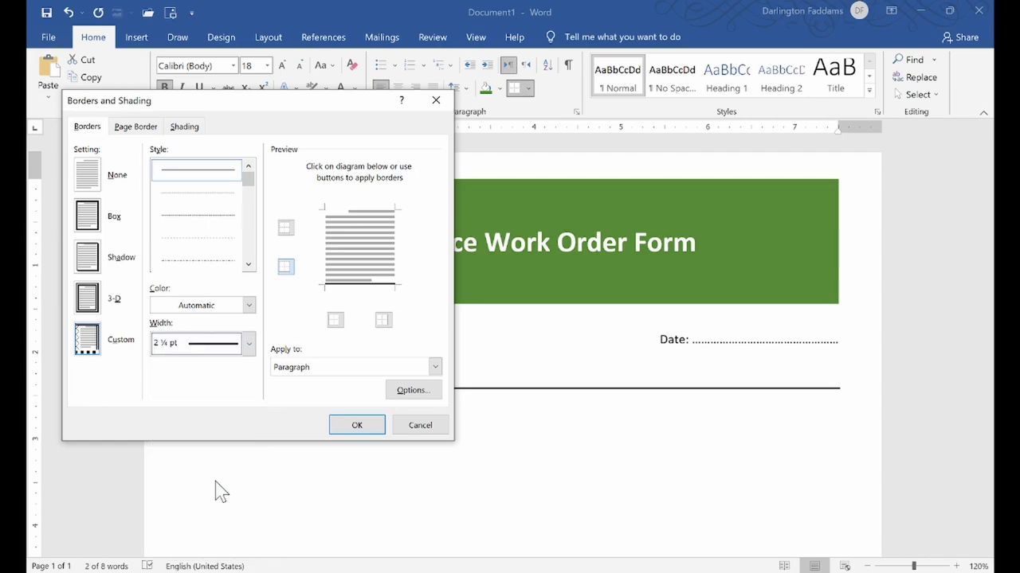
pyautogui.click(358, 426)
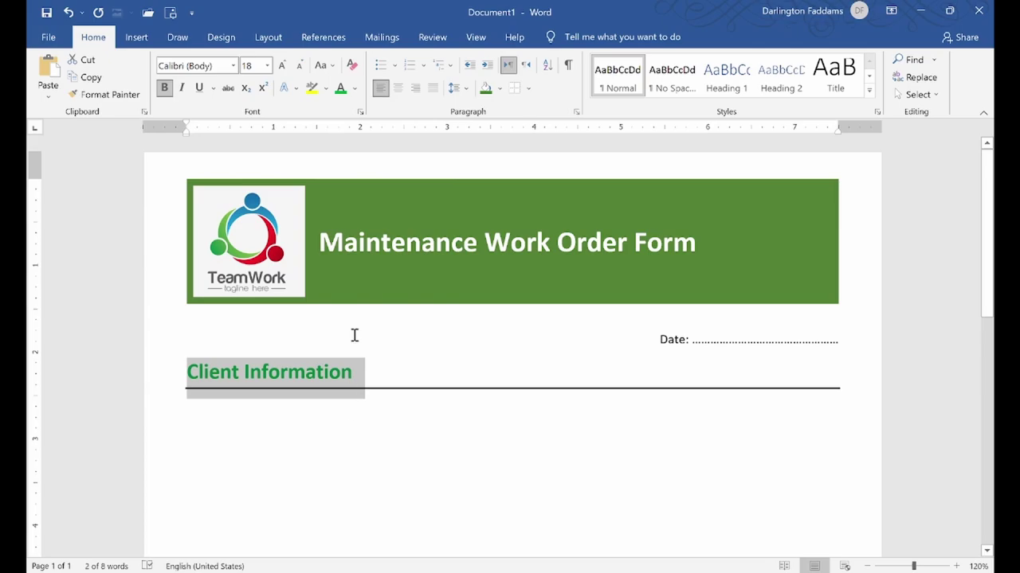
pyautogui.click(527, 88)
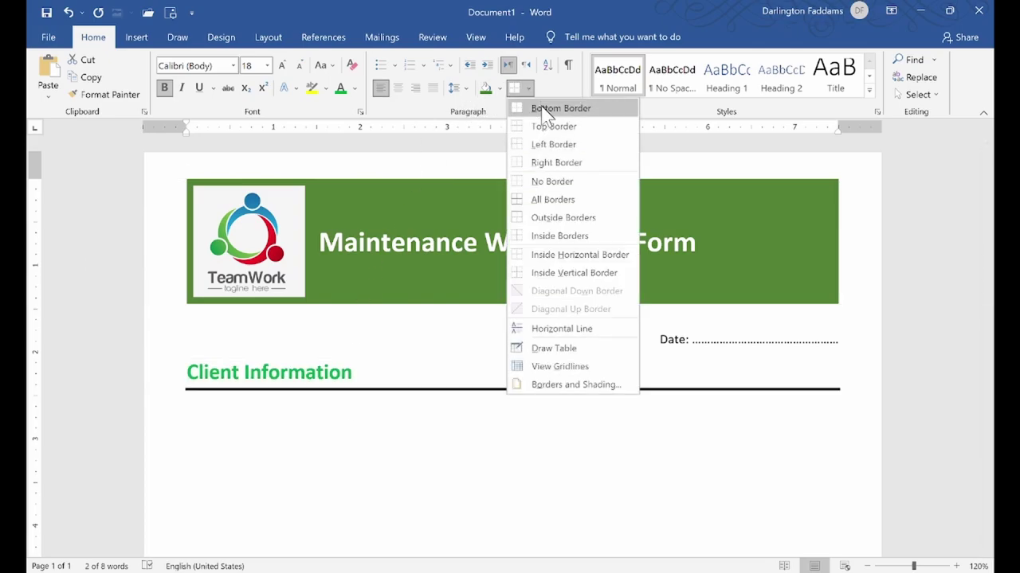
pyautogui.click(541, 112)
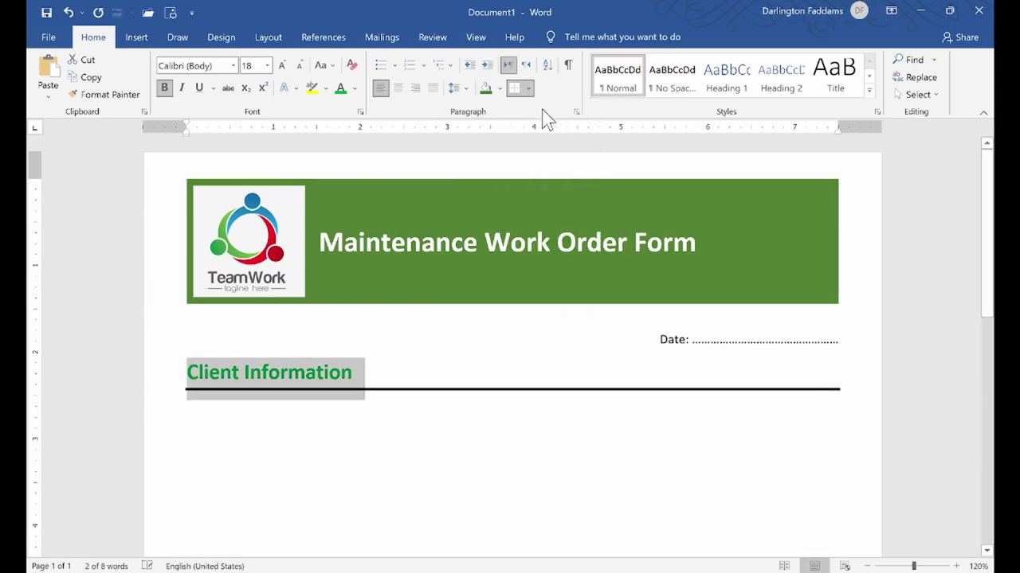
pyautogui.click(221, 436)
# Step: Undo the heavier 2 ¼ pt border, leaving the thinner rule under the heading
pyautogui.click(529, 87)
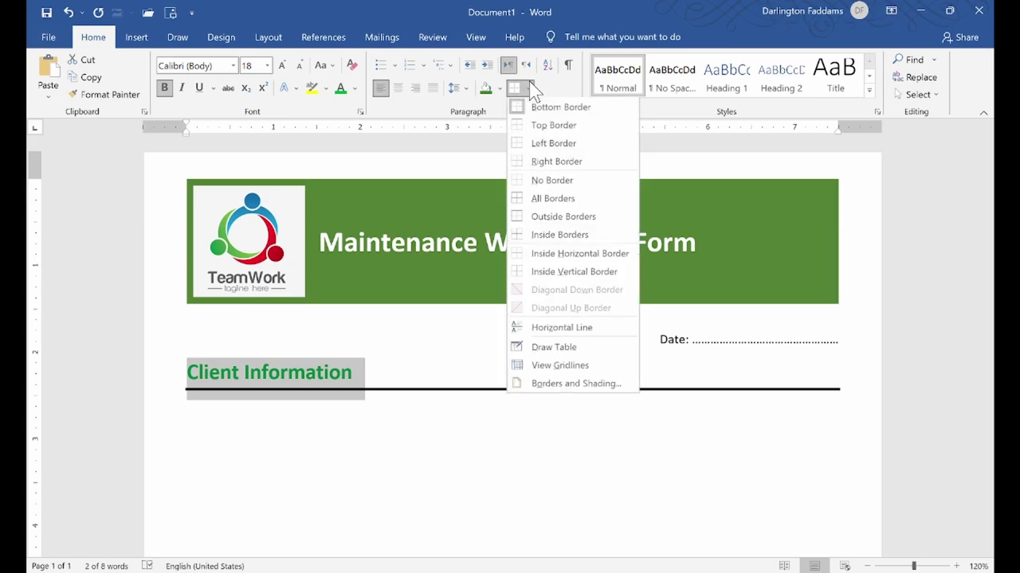
pyautogui.click(553, 383)
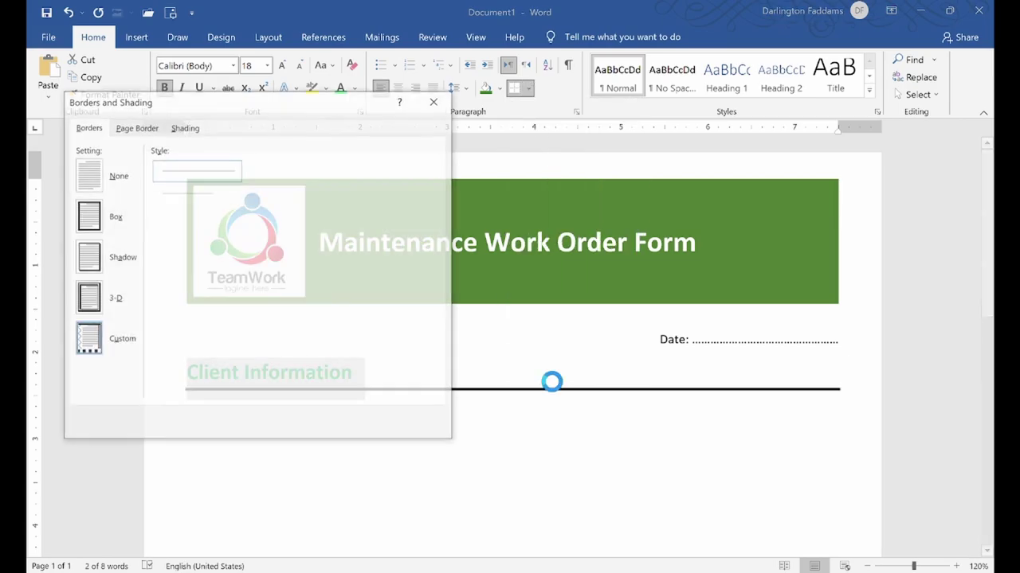
pyautogui.click(434, 426)
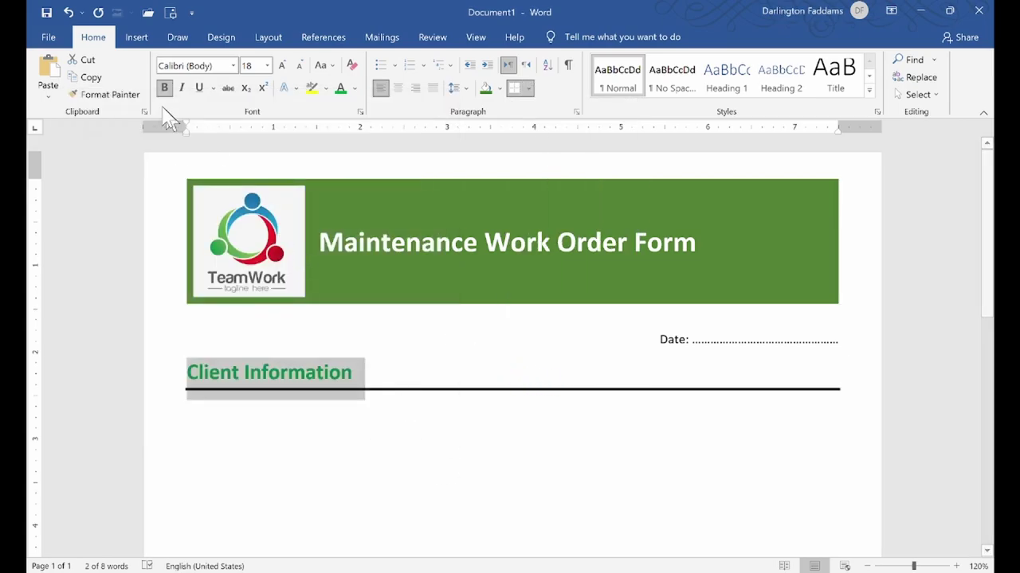
pyautogui.click(68, 12)
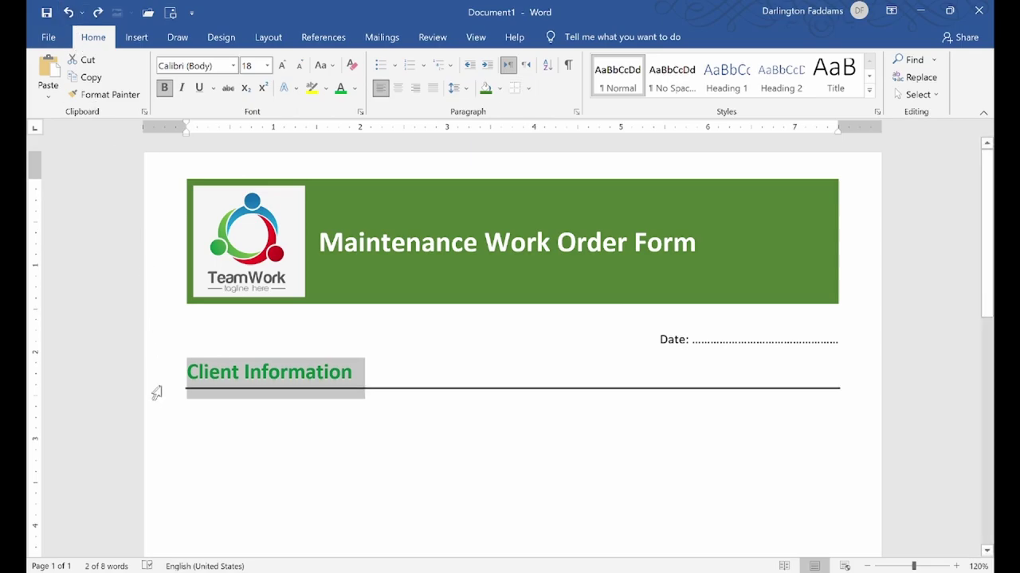
pyautogui.click(199, 409)
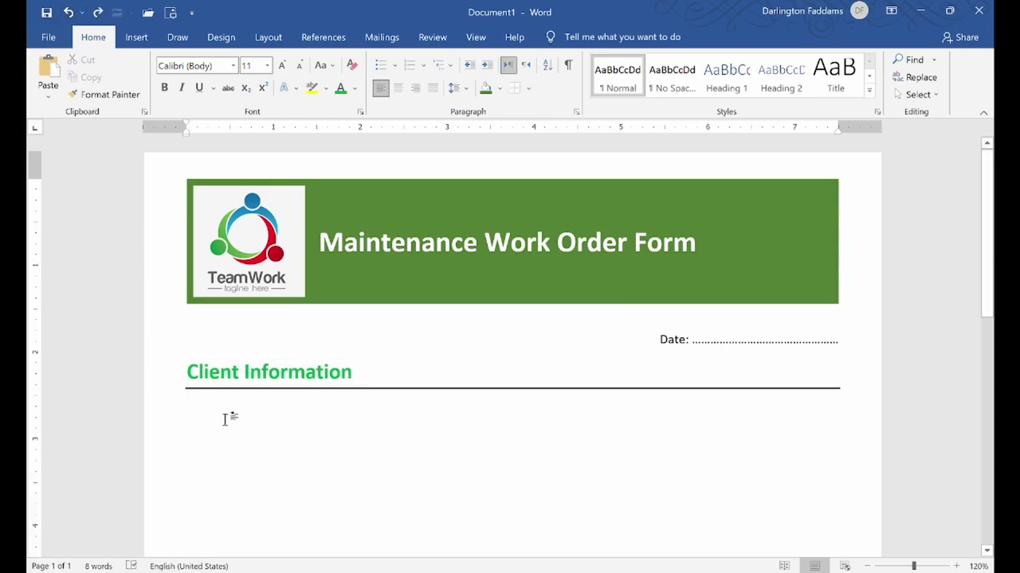
pyautogui.hotkey('alt', 'Tab')
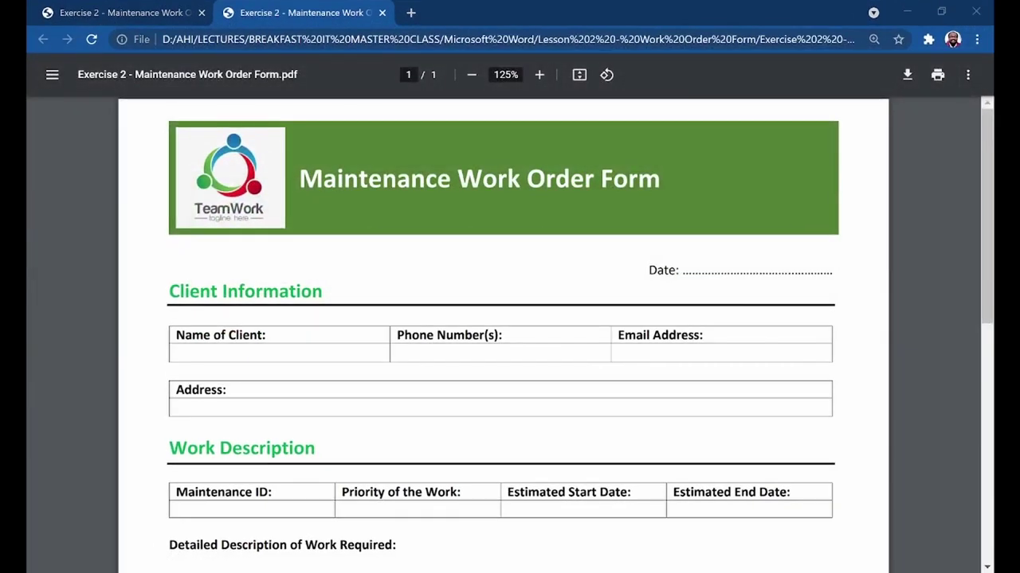
pyautogui.hotkey('alt', 'Tab')
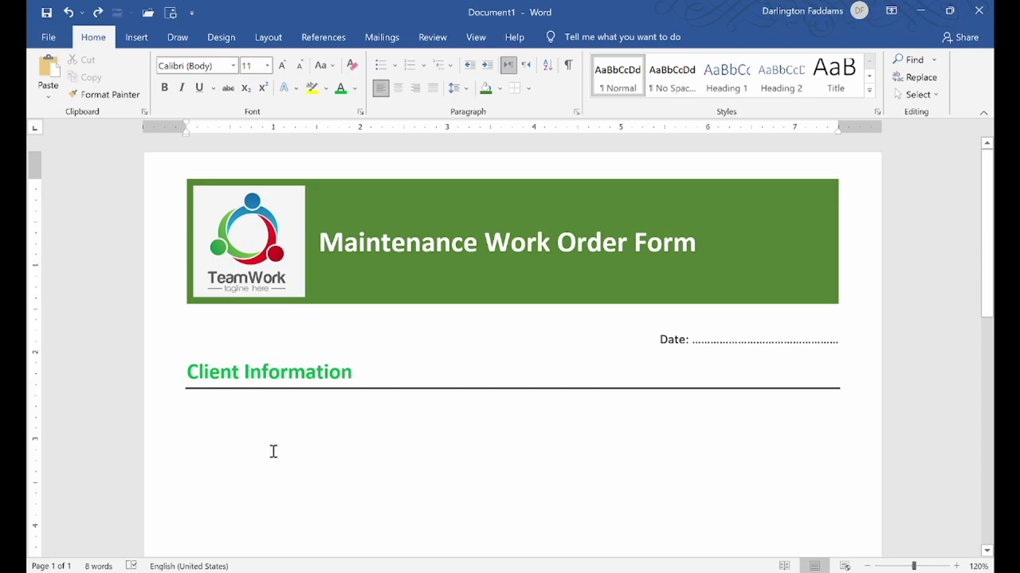
pyautogui.hotkey('alt', 'Tab')
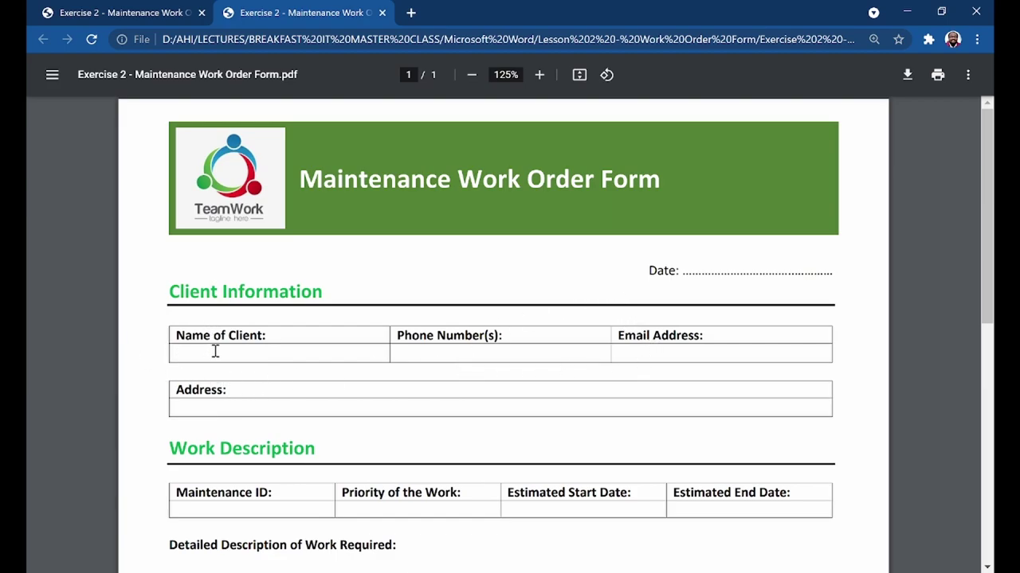
pyautogui.click(567, 572)
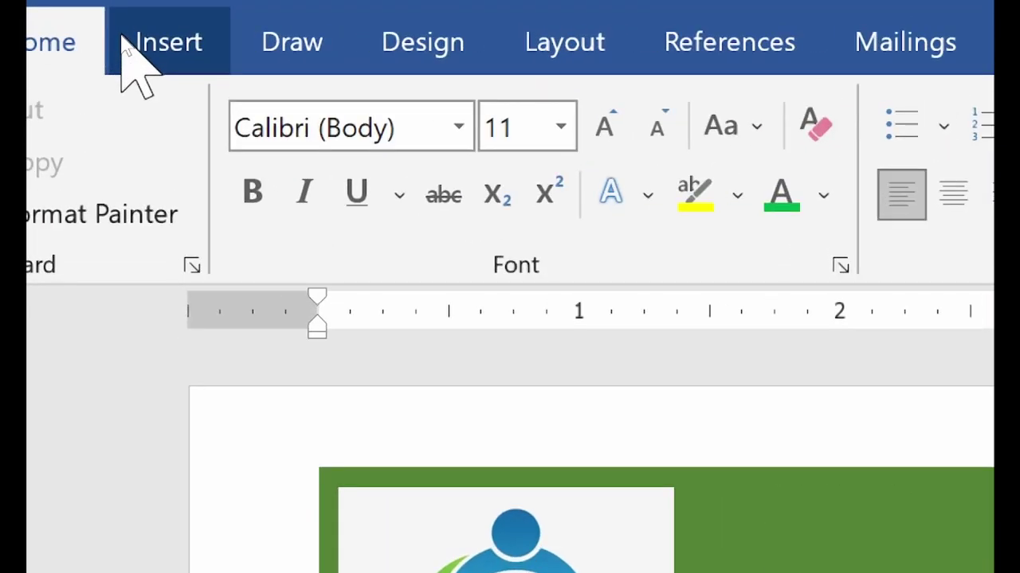
pyautogui.click(123, 38)
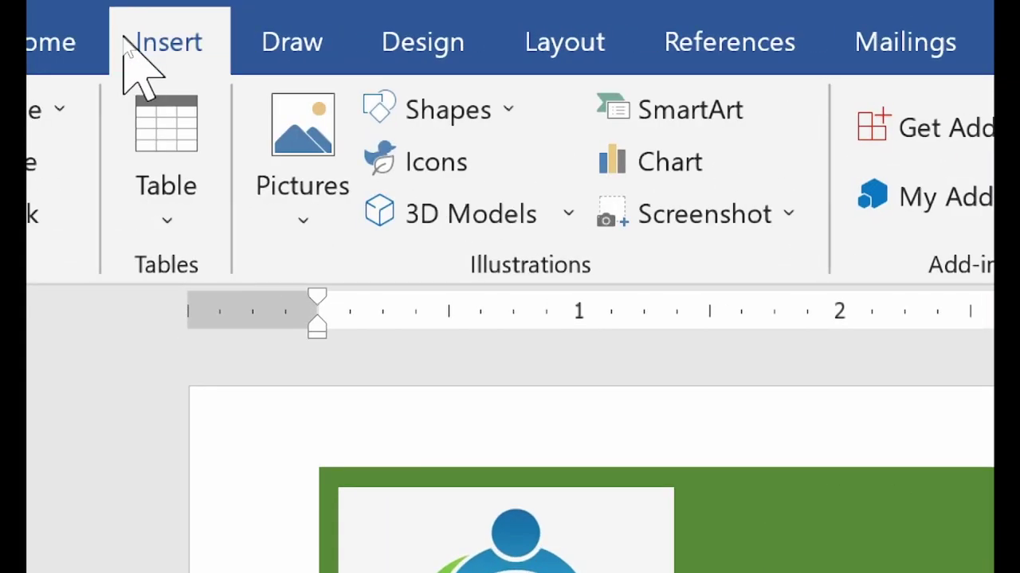
pyautogui.click(180, 223)
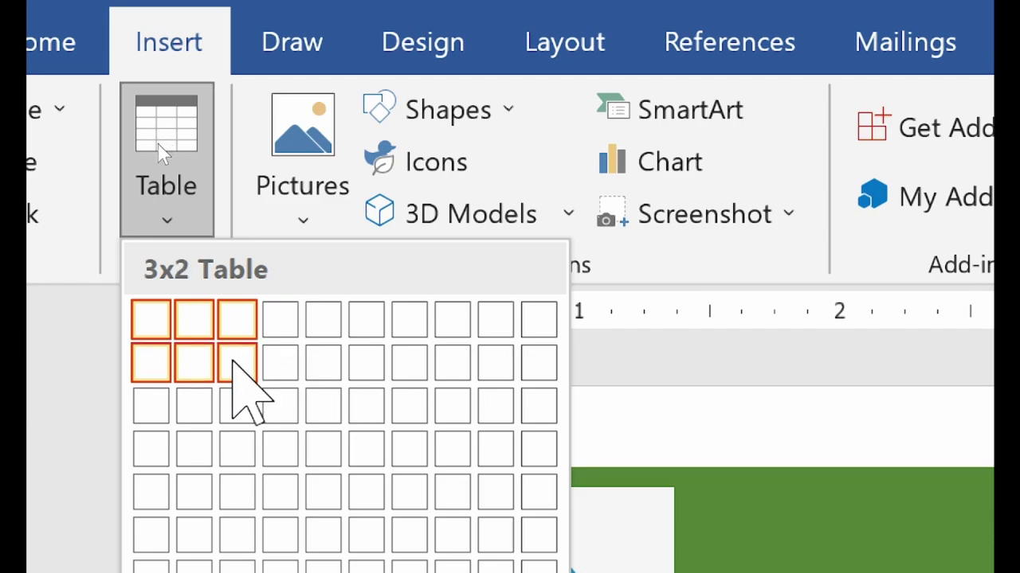
pyautogui.click(239, 366)
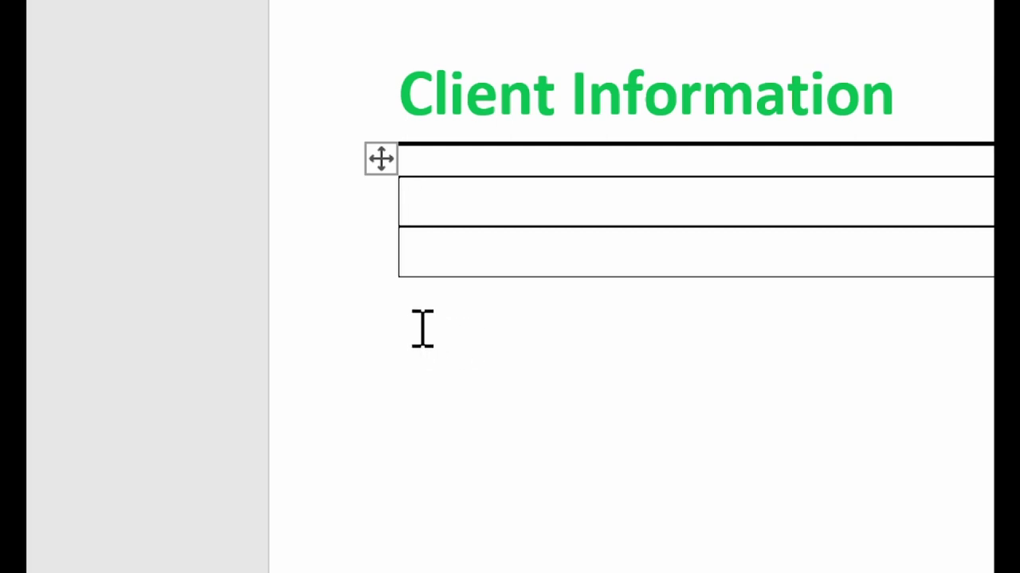
pyautogui.click(425, 325)
pyautogui.click(423, 382)
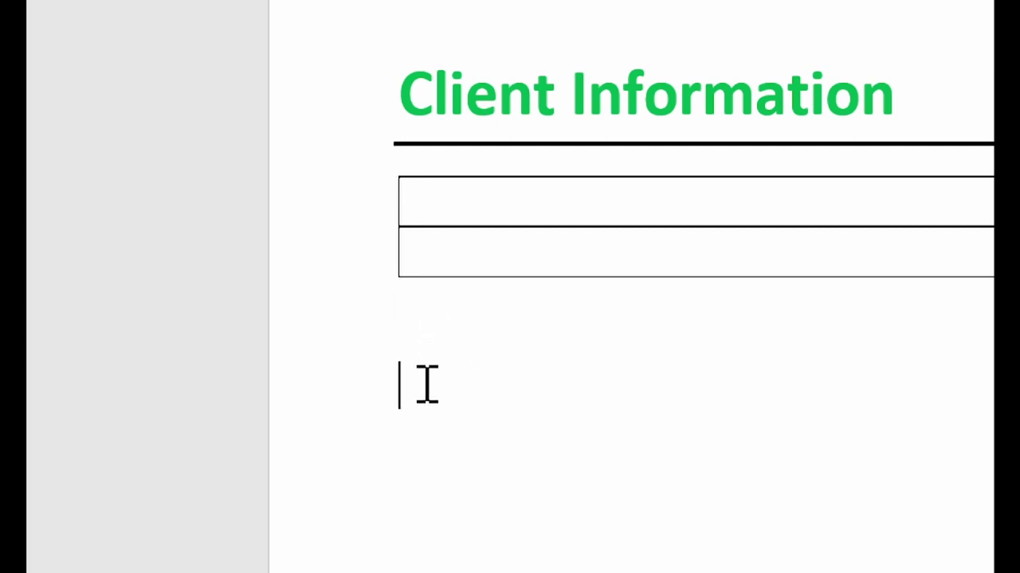
pyautogui.click(419, 319)
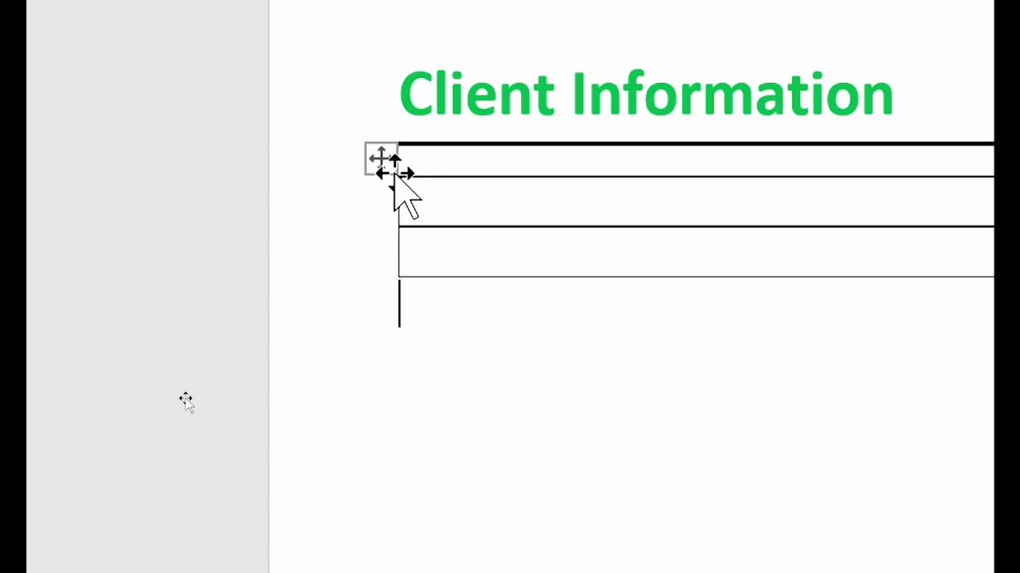
pyautogui.moveTo(440, 263)
pyautogui.hotkey('ctrl', 'z')
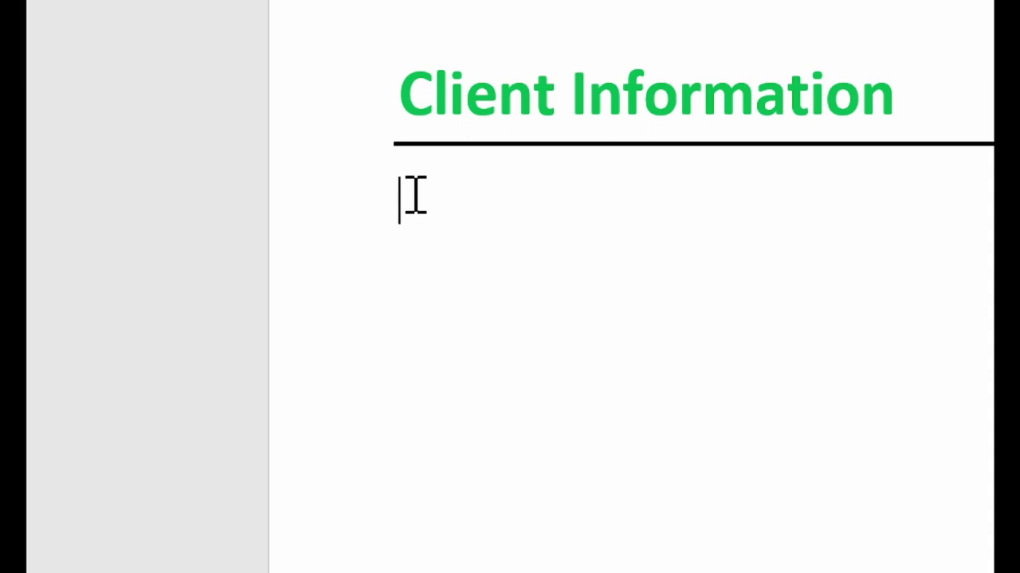
pyautogui.press('Return')
pyautogui.press('Return')
# Step: Place the insertion point on the first empty line beneath Client Information
pyautogui.click(409, 199)
pyautogui.click(413, 271)
pyautogui.click(423, 350)
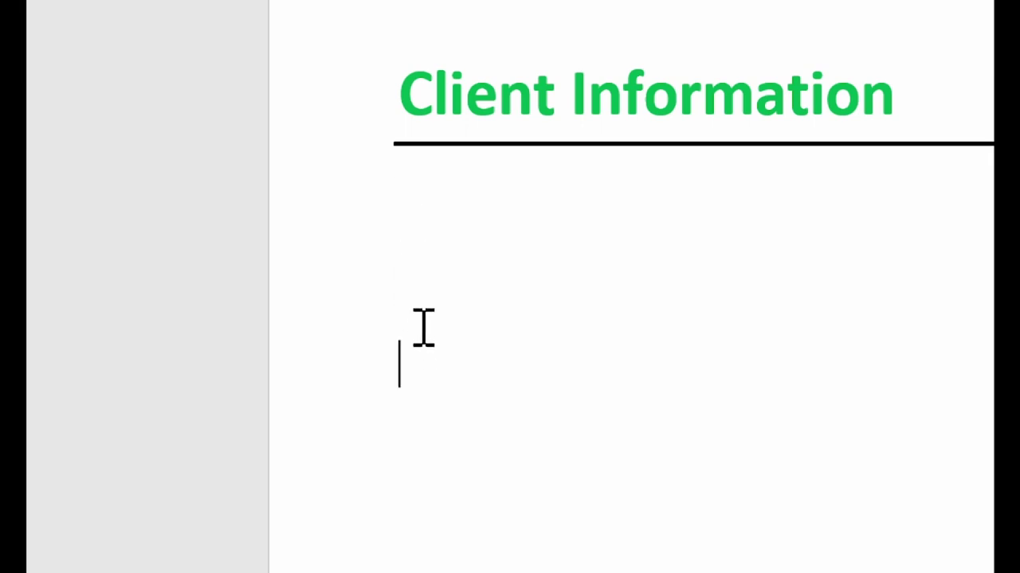
pyautogui.click(412, 190)
pyautogui.click(429, 301)
pyautogui.click(411, 209)
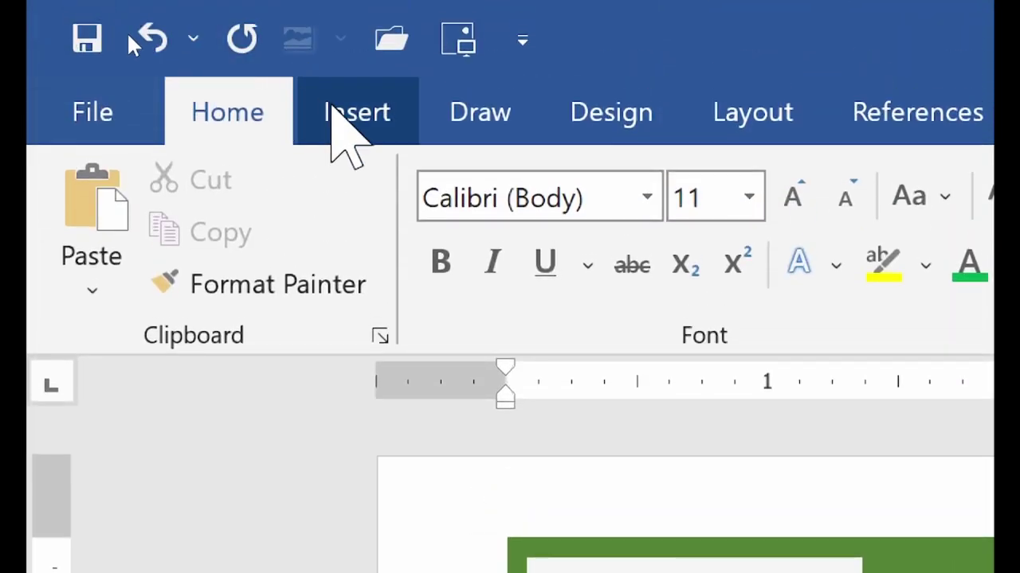
# Step: Insert a 3-column by 2-row table there from Insert > Table
pyautogui.click(335, 120)
pyautogui.click(359, 271)
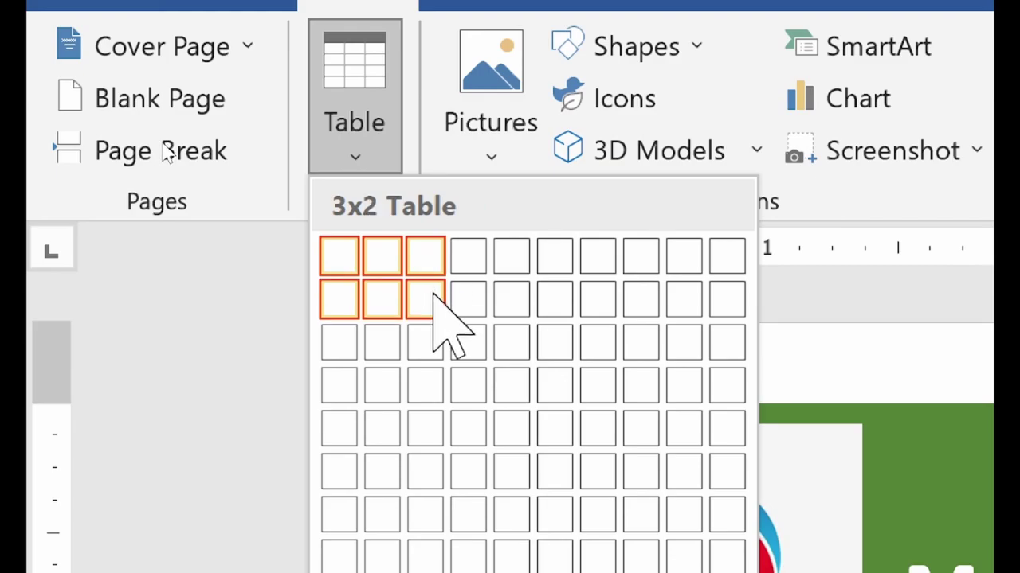
pyautogui.click(433, 296)
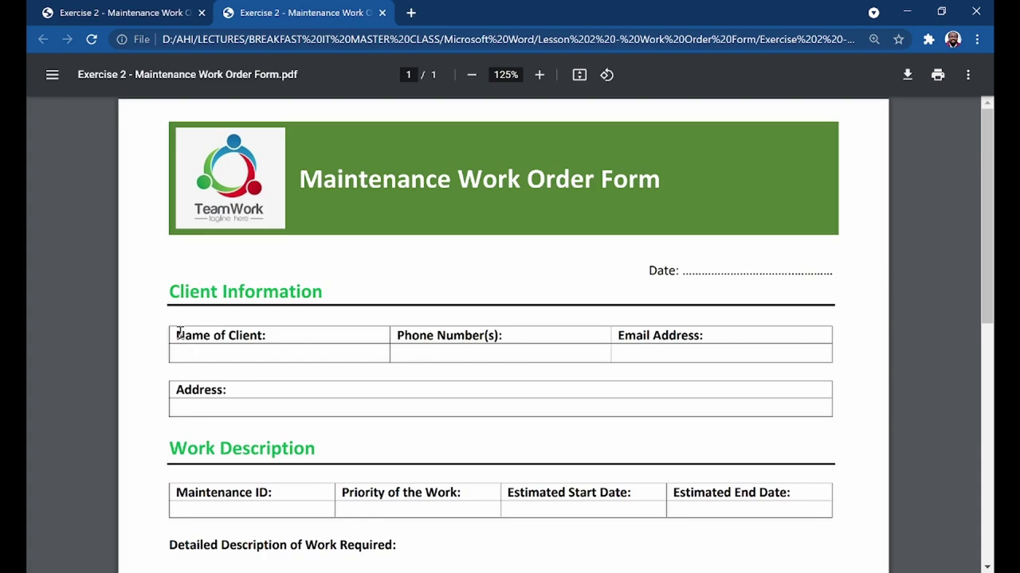
# Step: Inspect the 'Name of Client:' label in the reference PDF, then clear the selection
pyautogui.moveTo(179, 334); pyautogui.dragTo(192, 334)
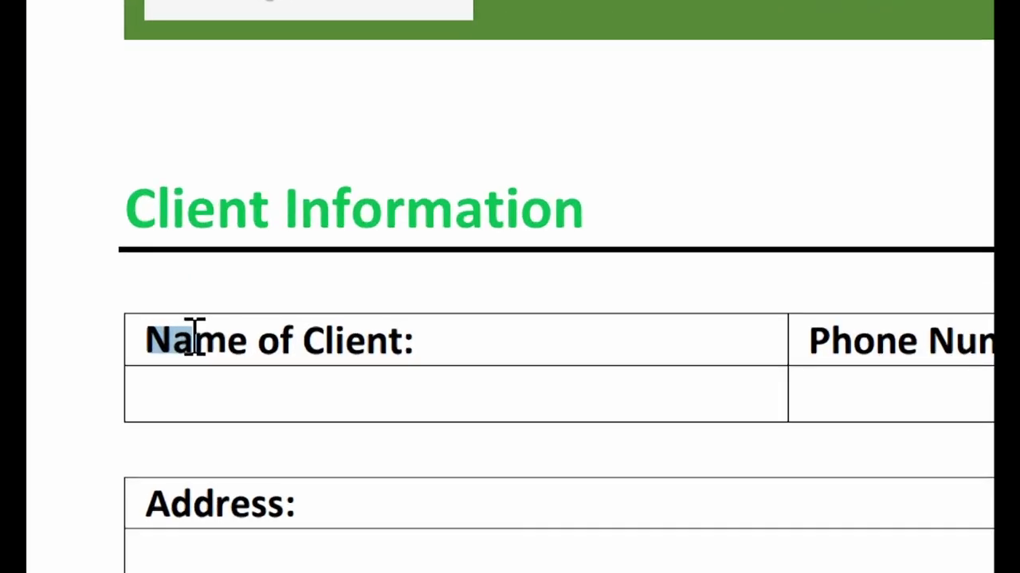
pyautogui.click(180, 333)
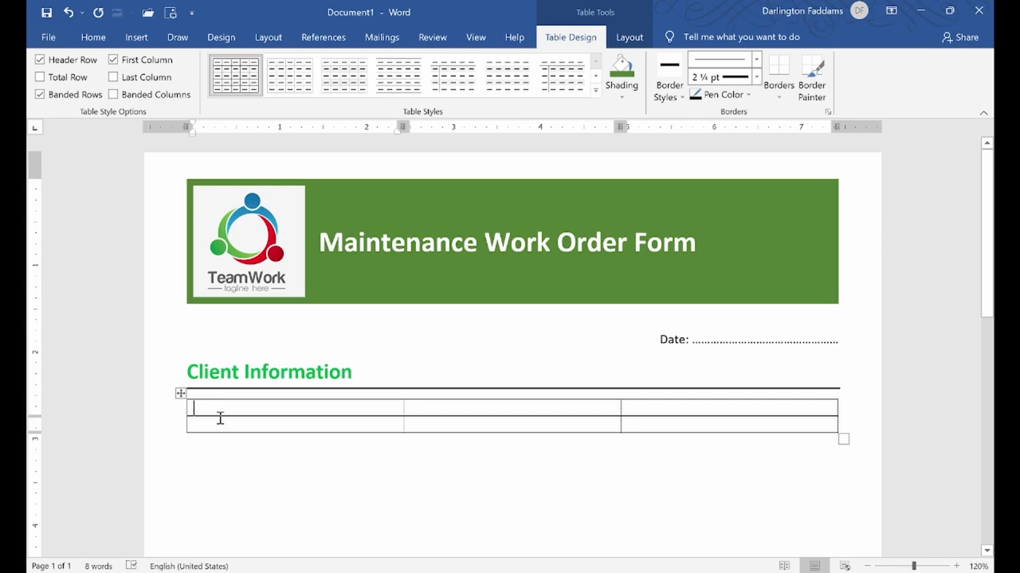
# Step: Replace the table with a 3x2 table below a blank line under Client Information, then view the reference PDF
pyautogui.hotkey('ctrl', 'z')
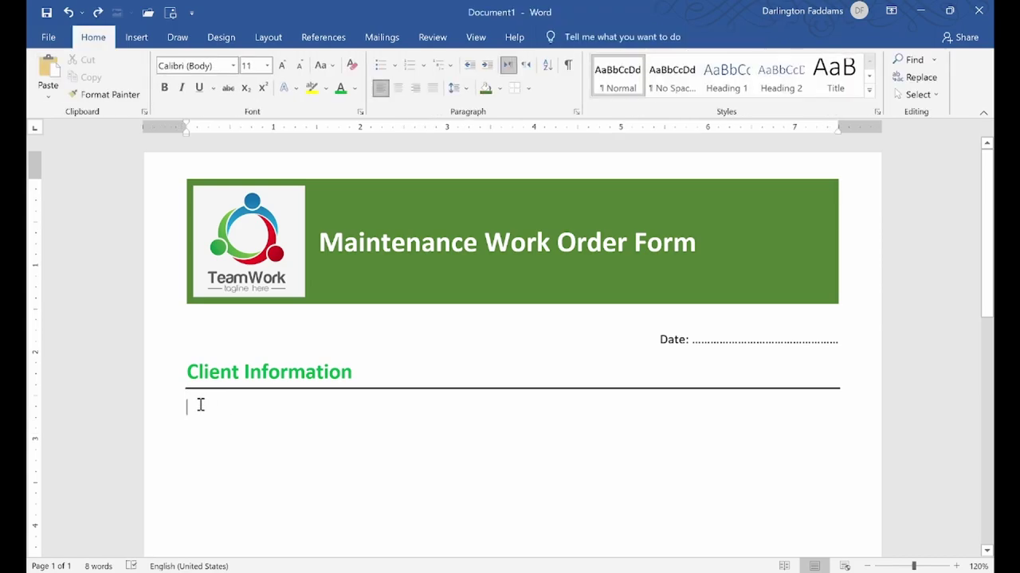
pyautogui.press('Delete')
pyautogui.click(145, 40)
pyautogui.click(136, 80)
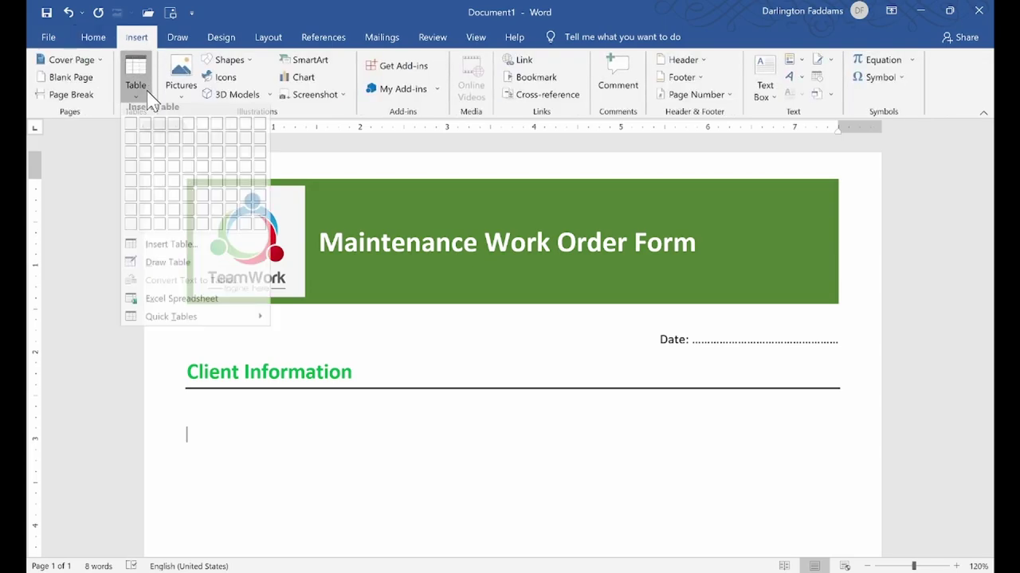
pyautogui.click(159, 145)
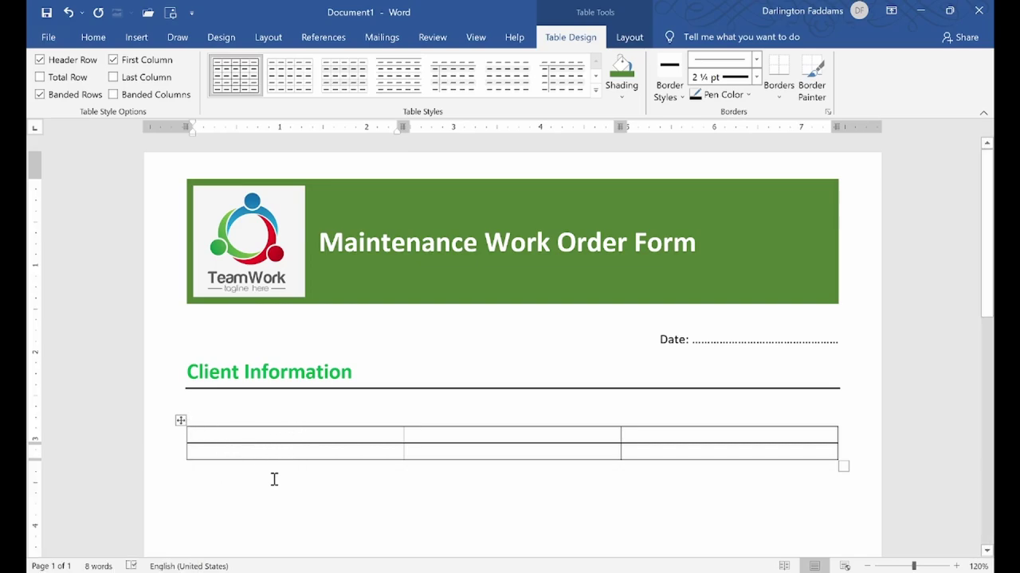
pyautogui.click(171, 567)
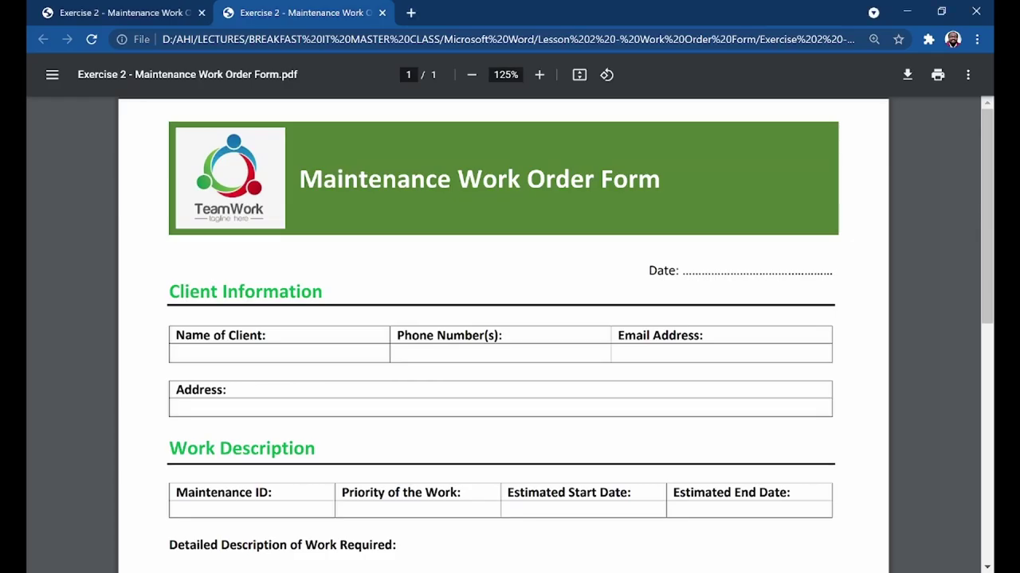
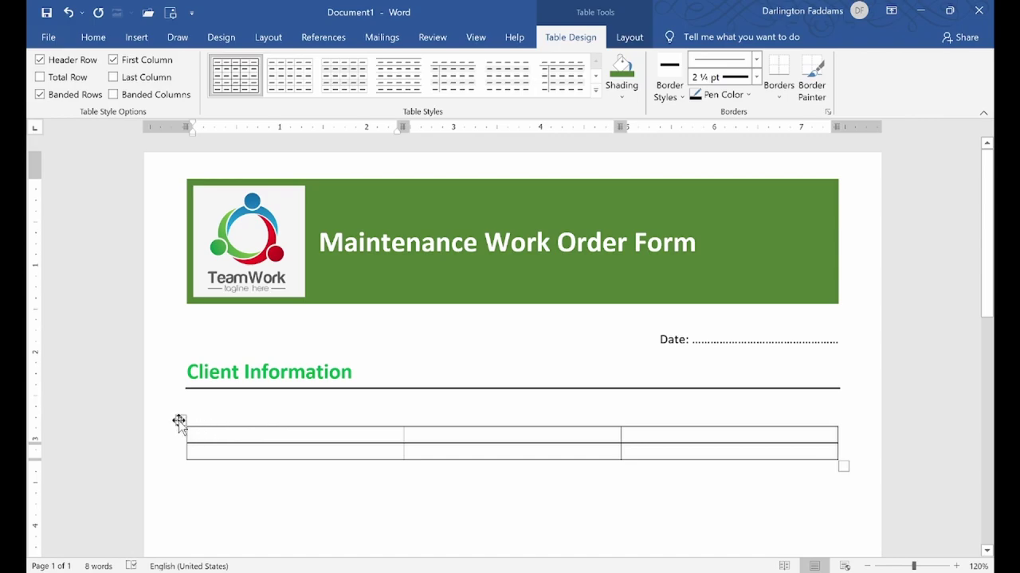
# Step: Set every border of the Client Information table to a ¼ pt width in Borders and Shading
pyautogui.click(179, 422)
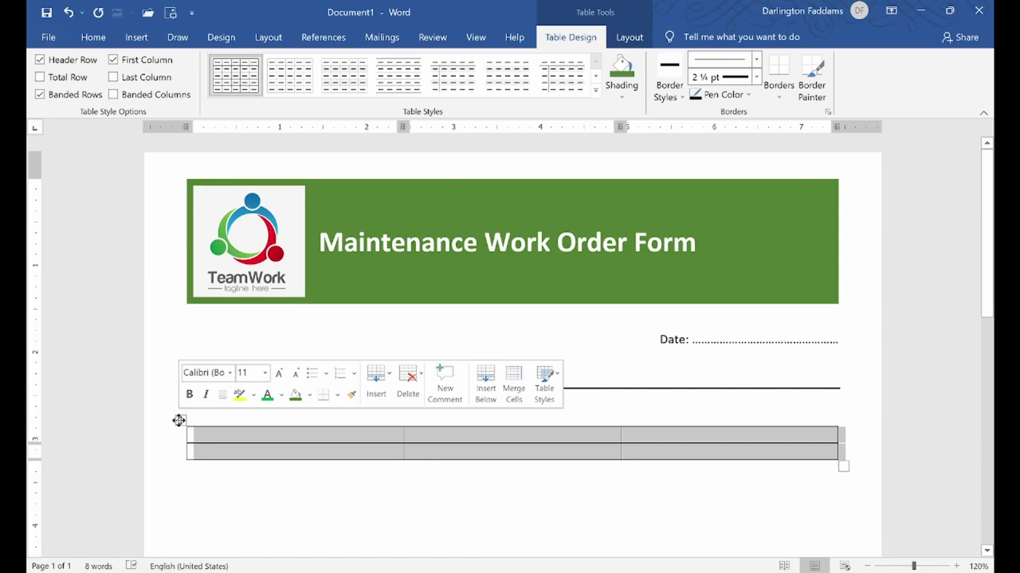
pyautogui.click(93, 37)
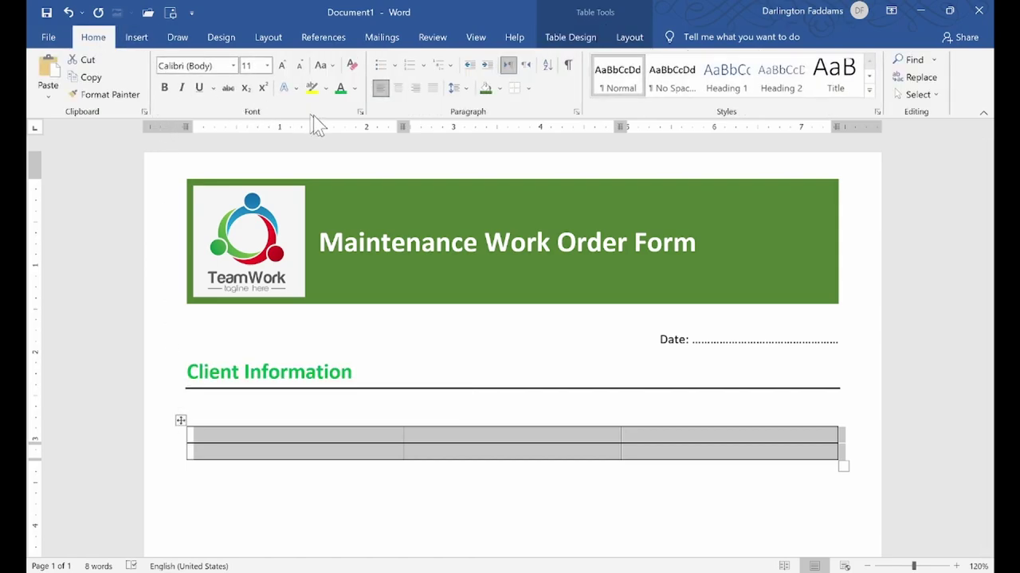
pyautogui.click(530, 87)
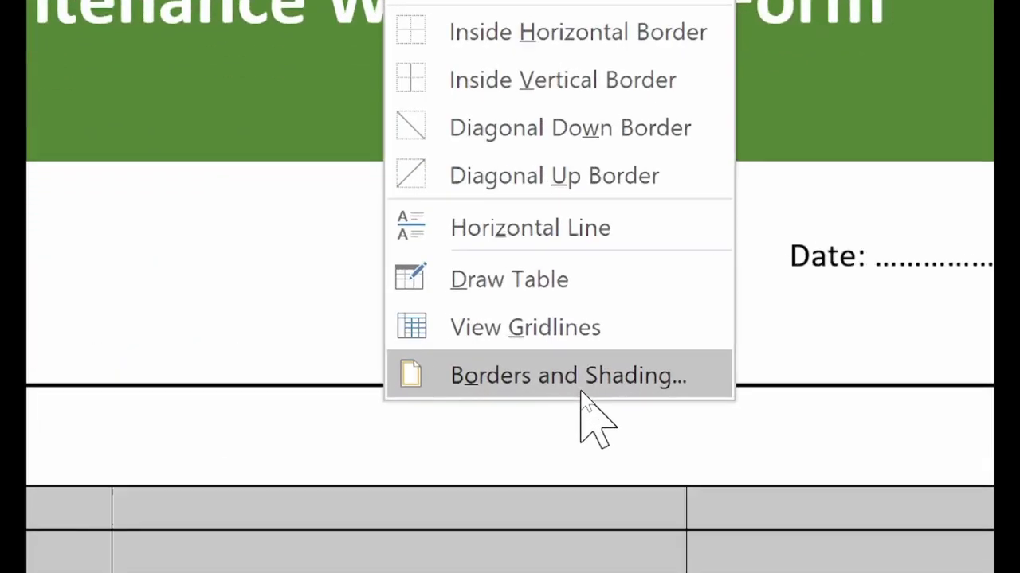
pyautogui.click(582, 389)
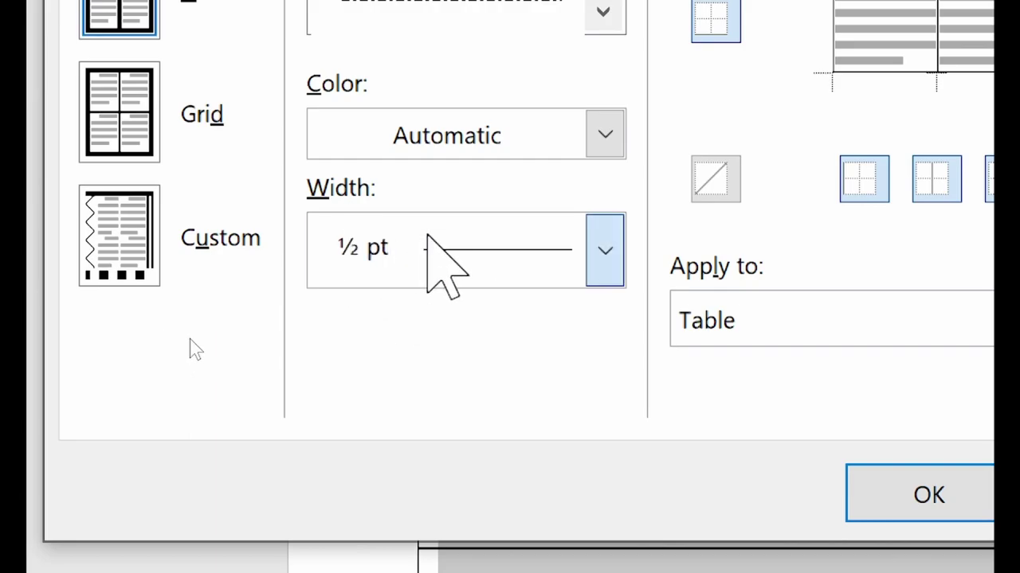
pyautogui.click(433, 259)
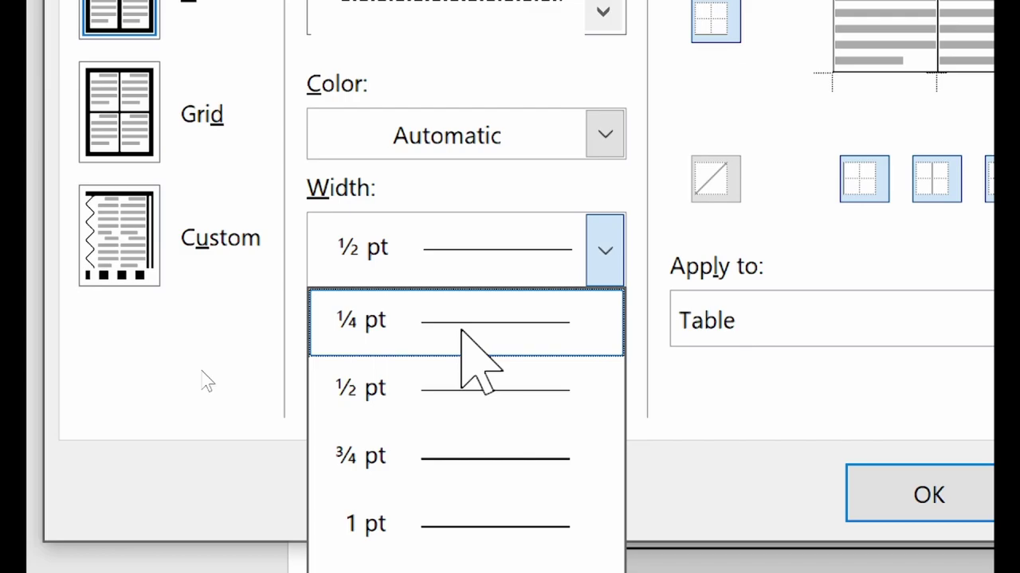
pyautogui.click(462, 331)
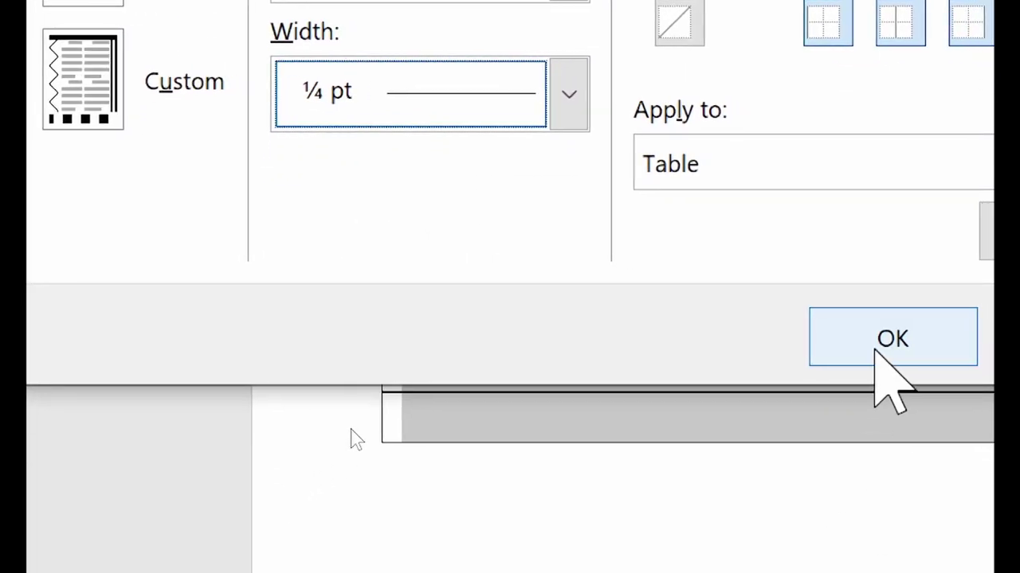
pyautogui.click(916, 496)
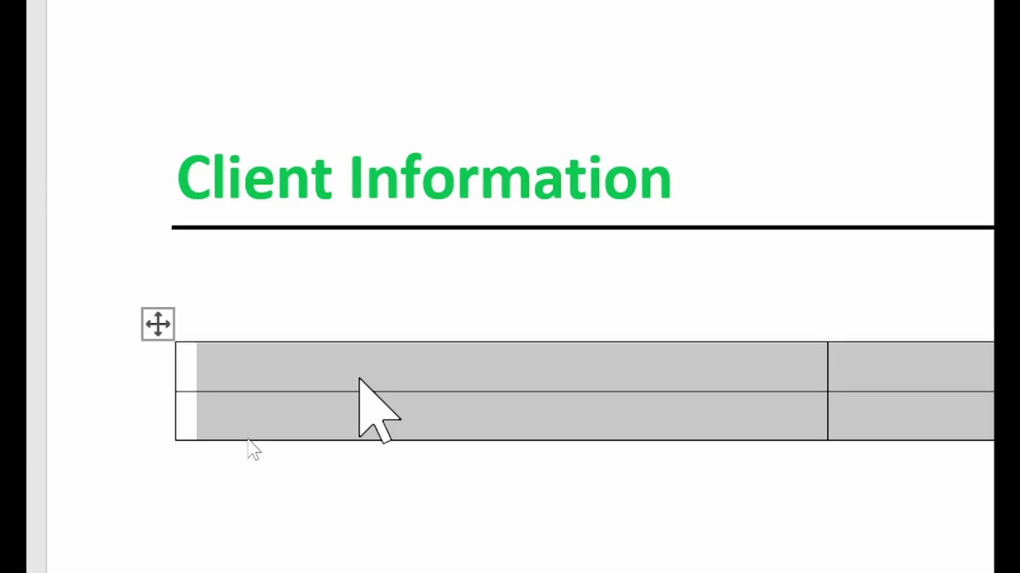
# Step: Fill the first row with 'Name of Client:', 'Phone Number(s):' and 'Email Address:', comparing with the PDF
pyautogui.click(359, 381)
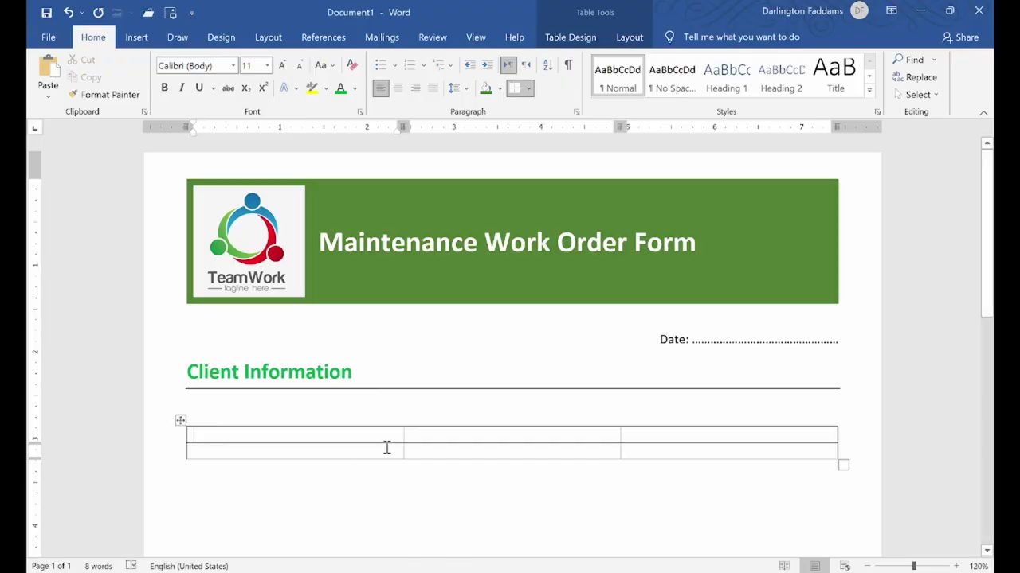
pyautogui.write('Name of Cl')
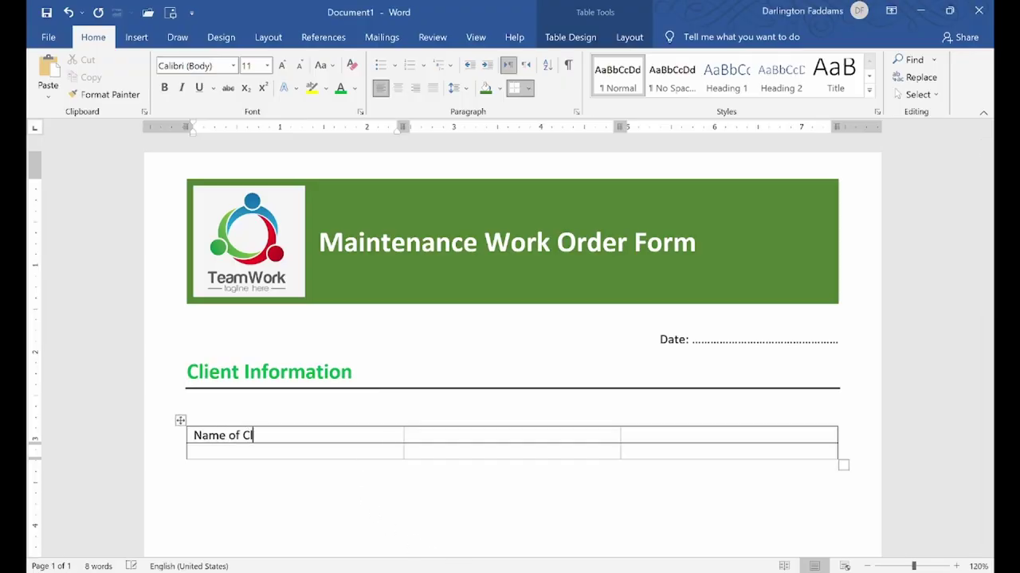
pyautogui.write(':')
pyautogui.press('Tab')
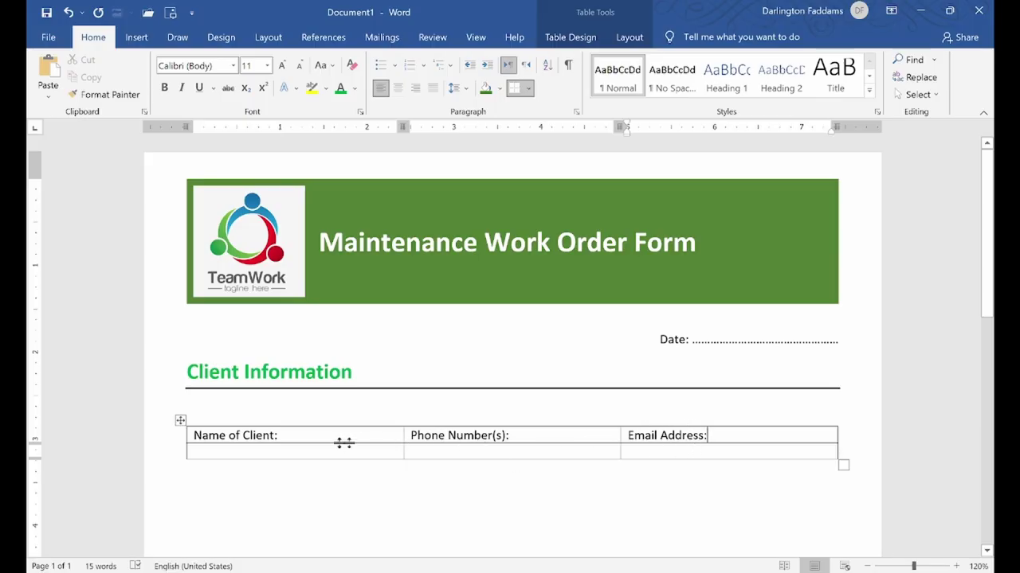
pyautogui.hotkey('alt', 'Tab')
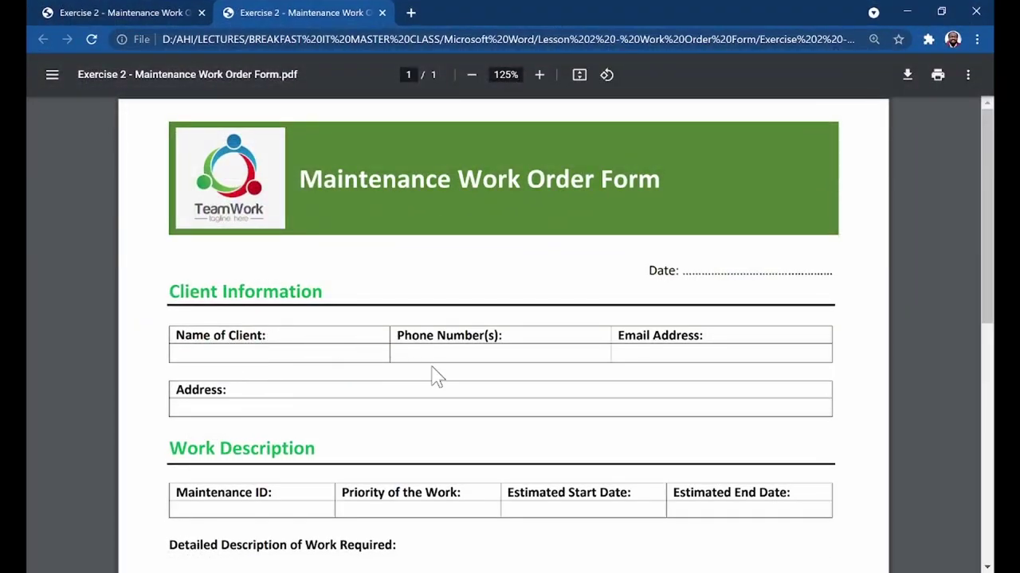
pyautogui.hotkey('alt', 'Tab')
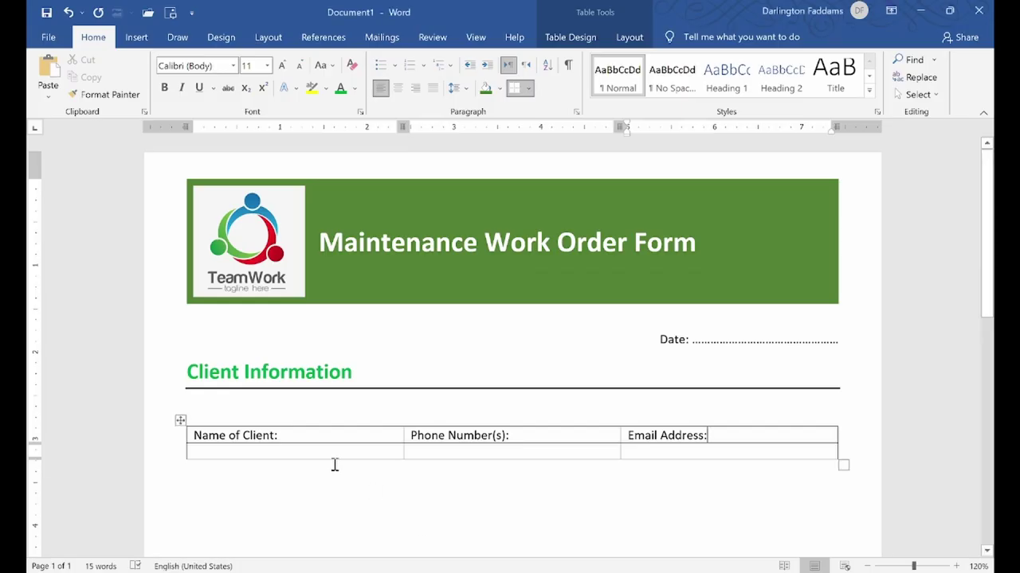
# Step: Bold the 'Name of Client:', 'Phone Number(s):' and 'Email Address:' labels in the first row
pyautogui.moveTo(196, 436); pyautogui.dragTo(692, 440)
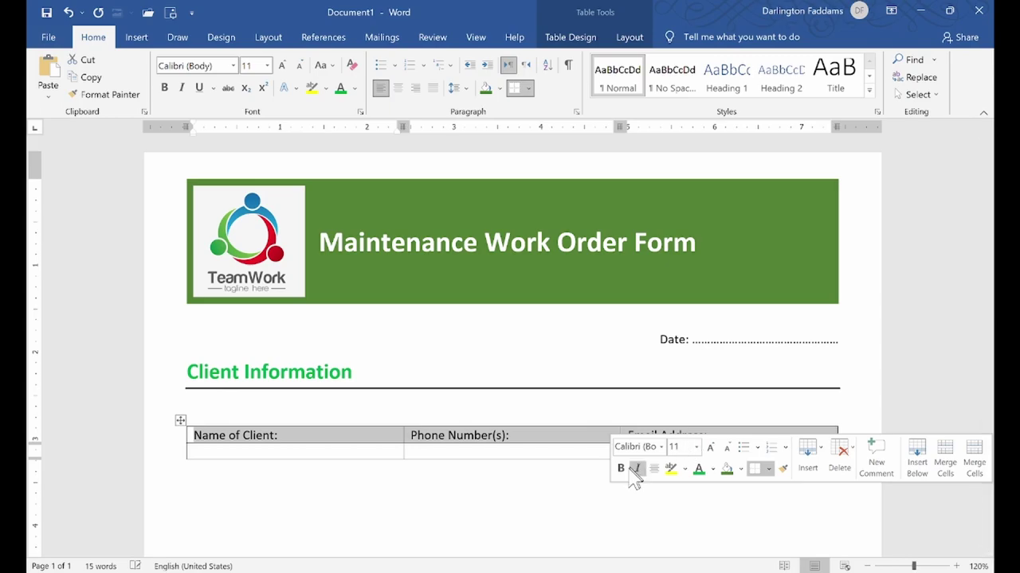
pyautogui.click(620, 469)
pyautogui.click(473, 485)
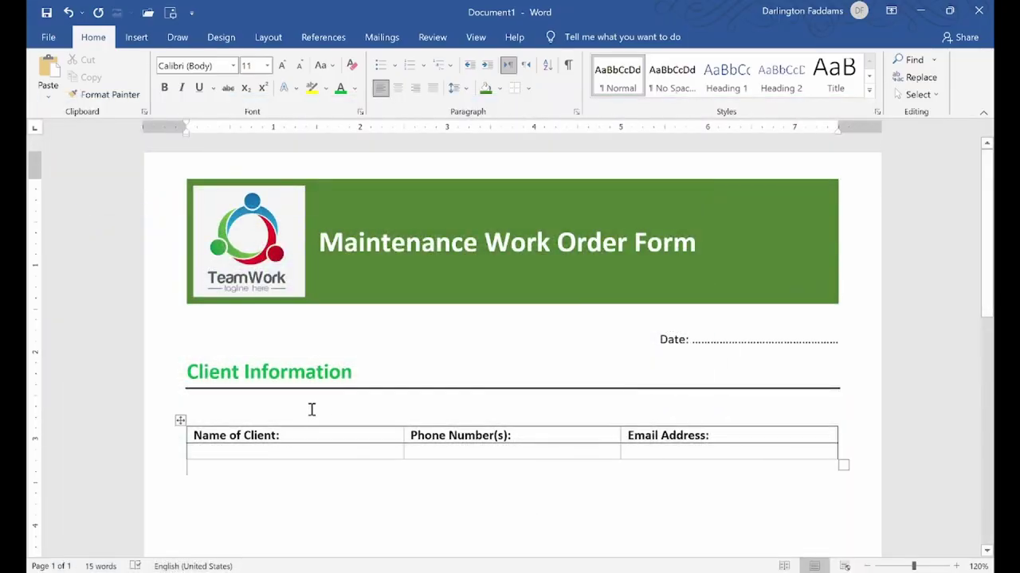
pyautogui.click(294, 440)
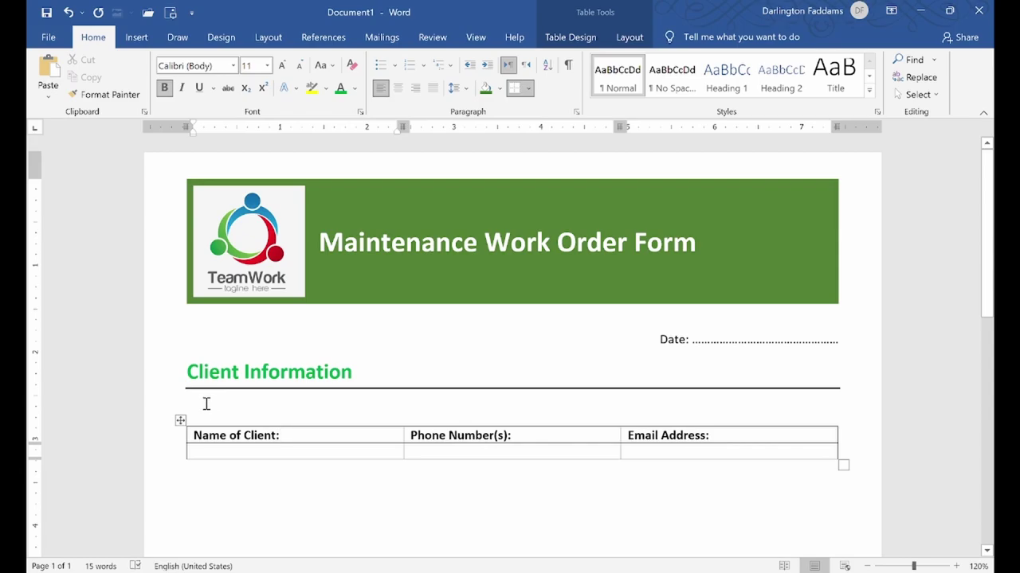
pyautogui.click(169, 410)
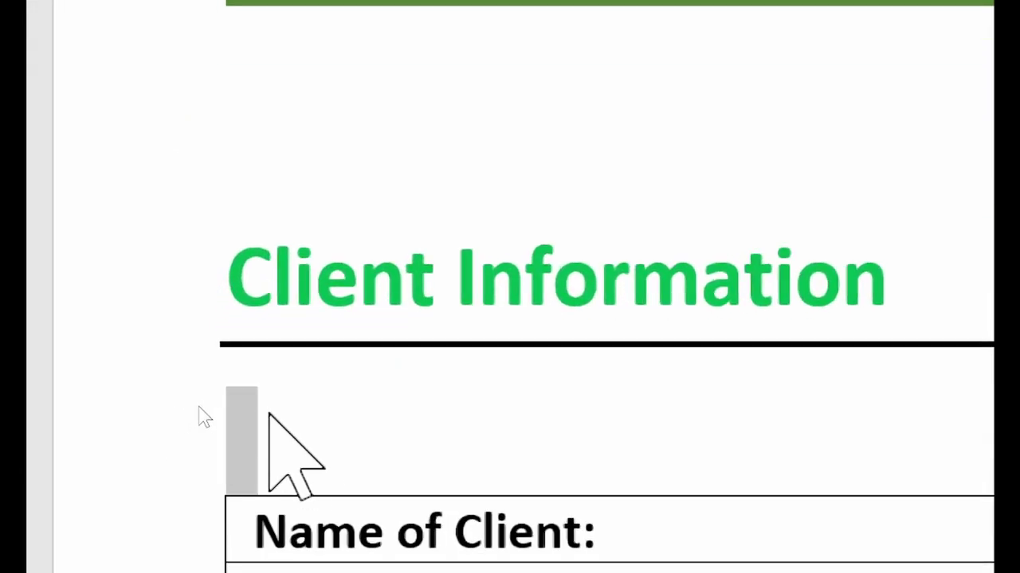
# Step: Remove the space after the empty paragraph above the Client Information table
pyautogui.click(299, 434)
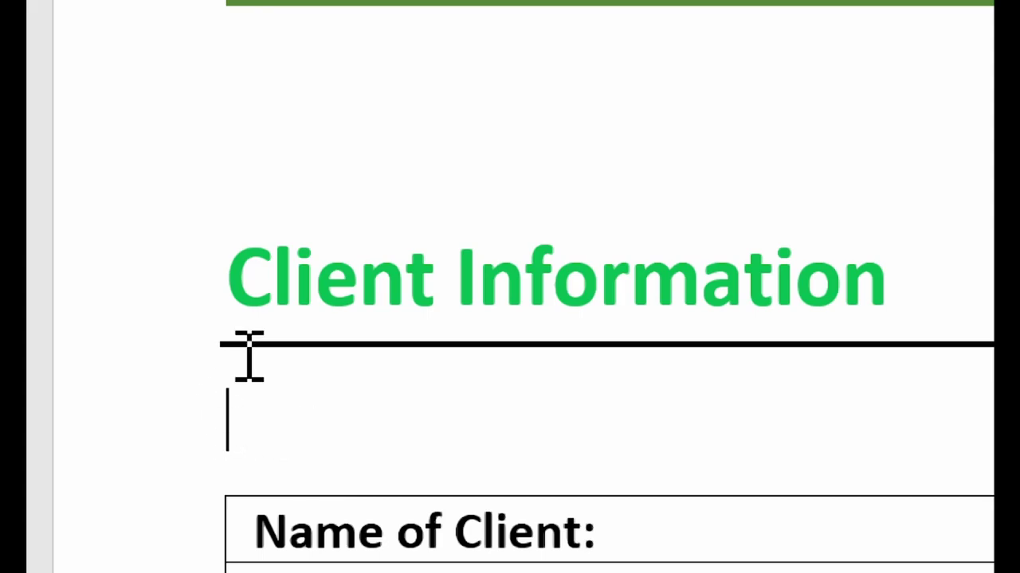
pyautogui.click(188, 401)
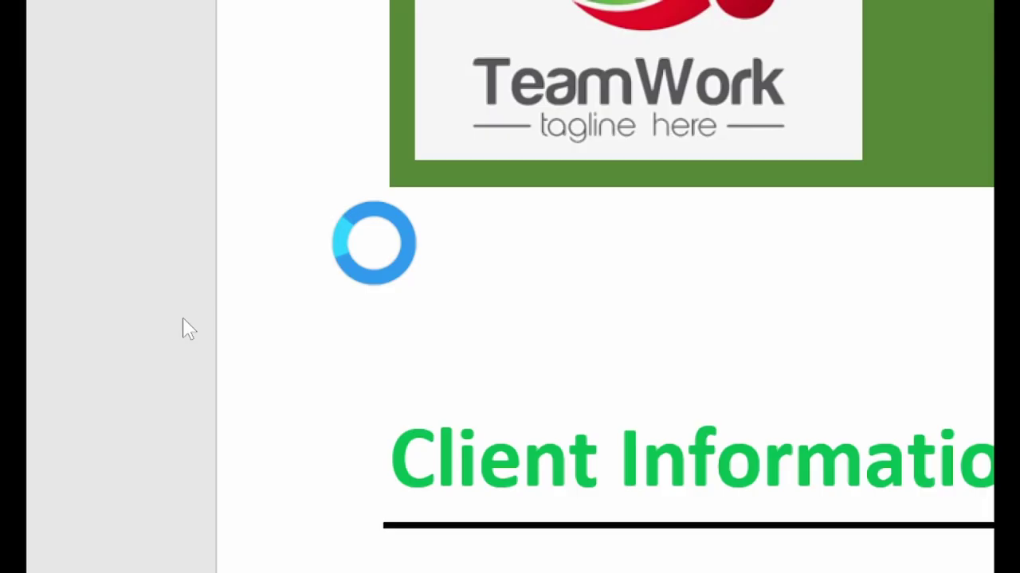
pyautogui.click(375, 245)
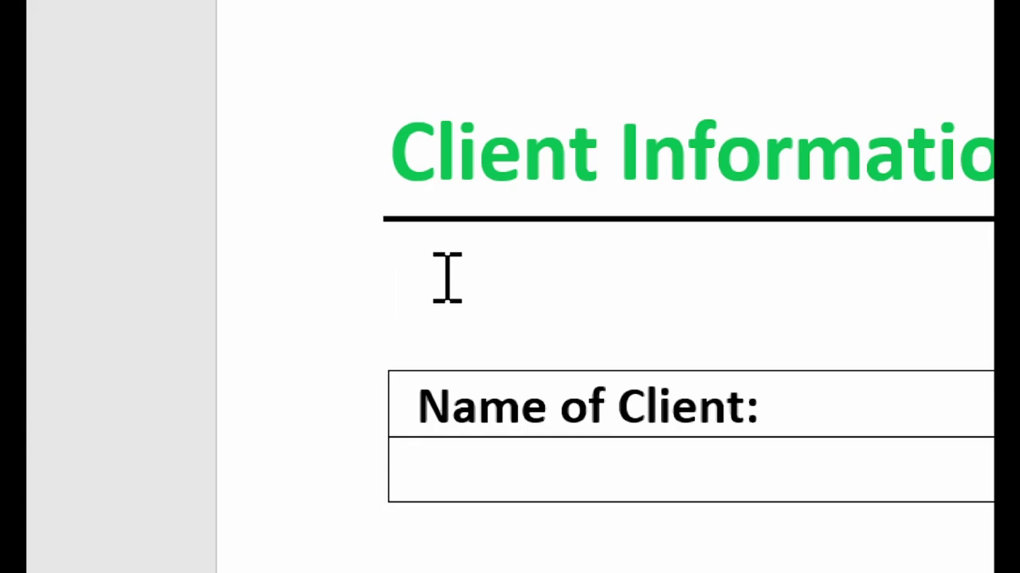
pyautogui.click(253, 302)
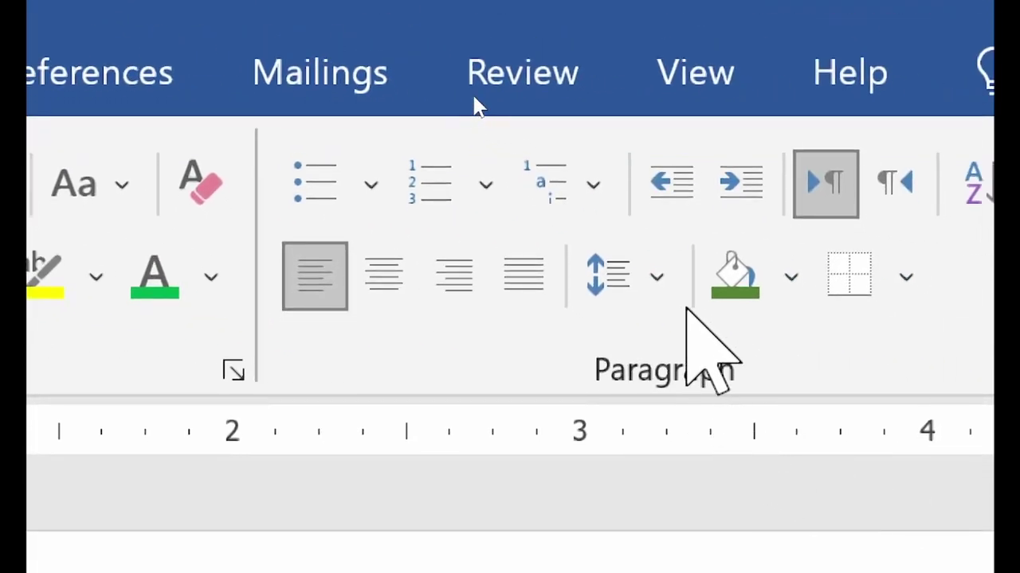
pyautogui.click(658, 278)
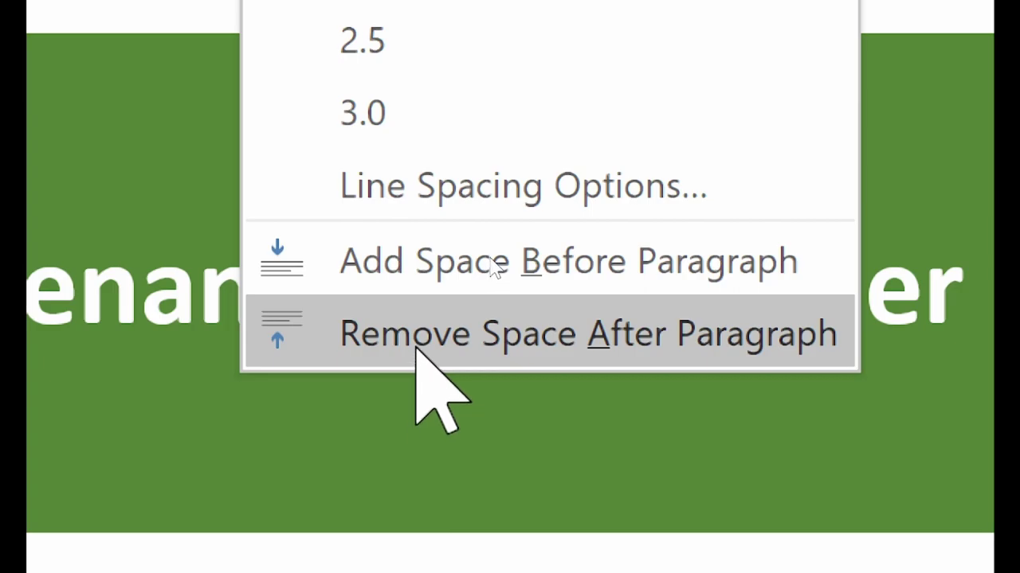
pyautogui.click(416, 348)
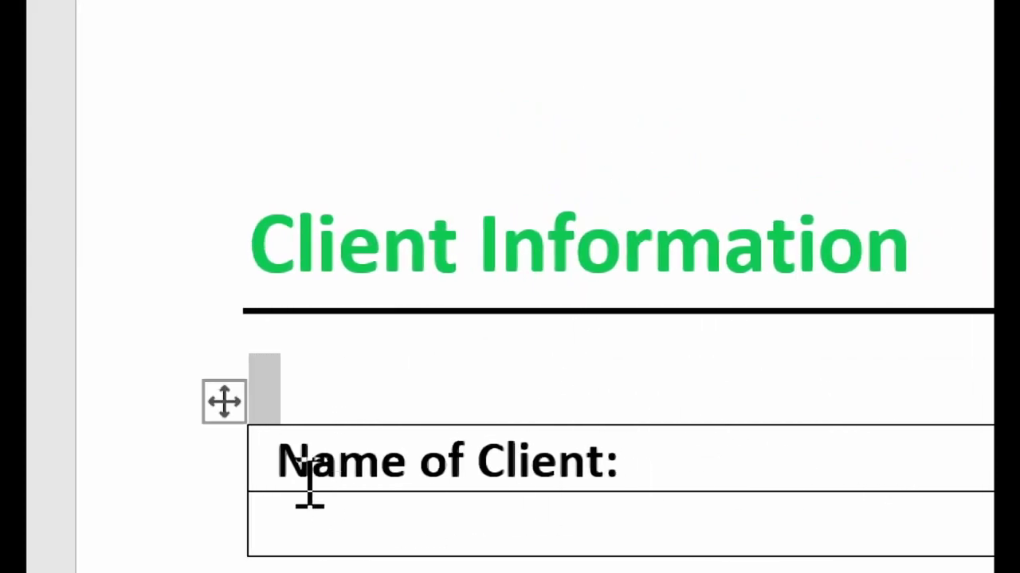
pyautogui.moveTo(558, 490)
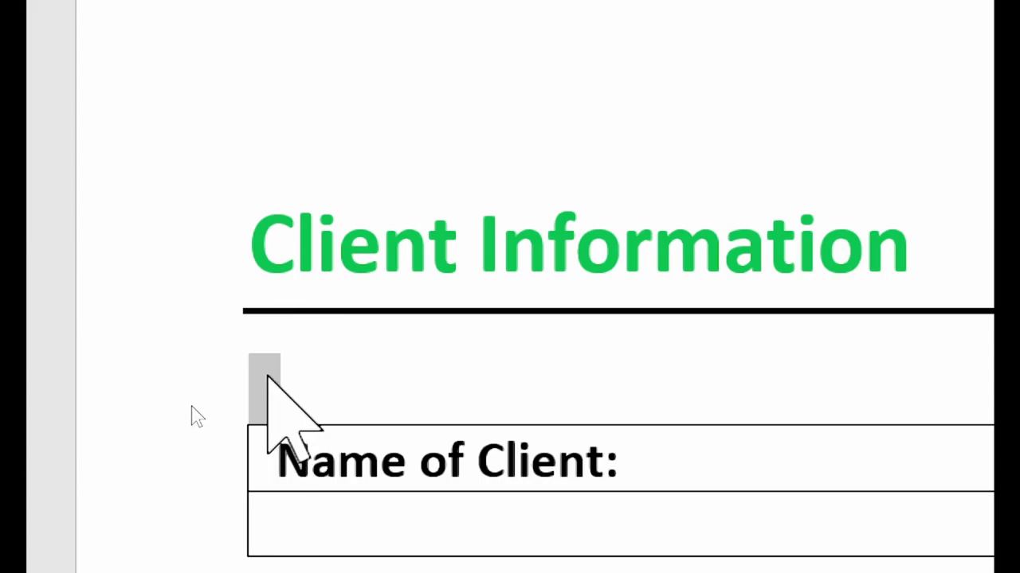
# Step: Remove the space after the Client Information heading so the table sits beneath its rule
pyautogui.click(141, 323)
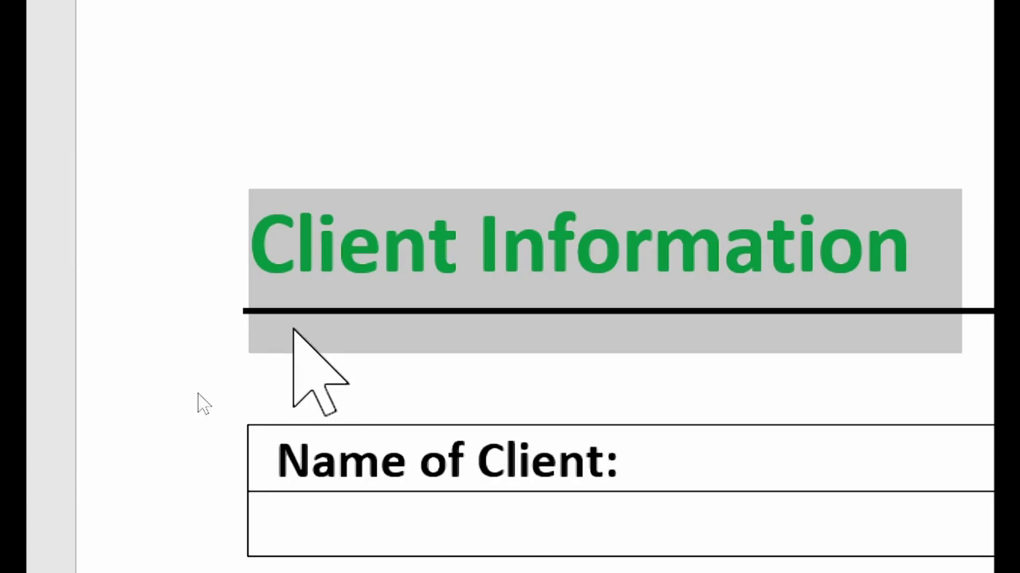
pyautogui.click(295, 335)
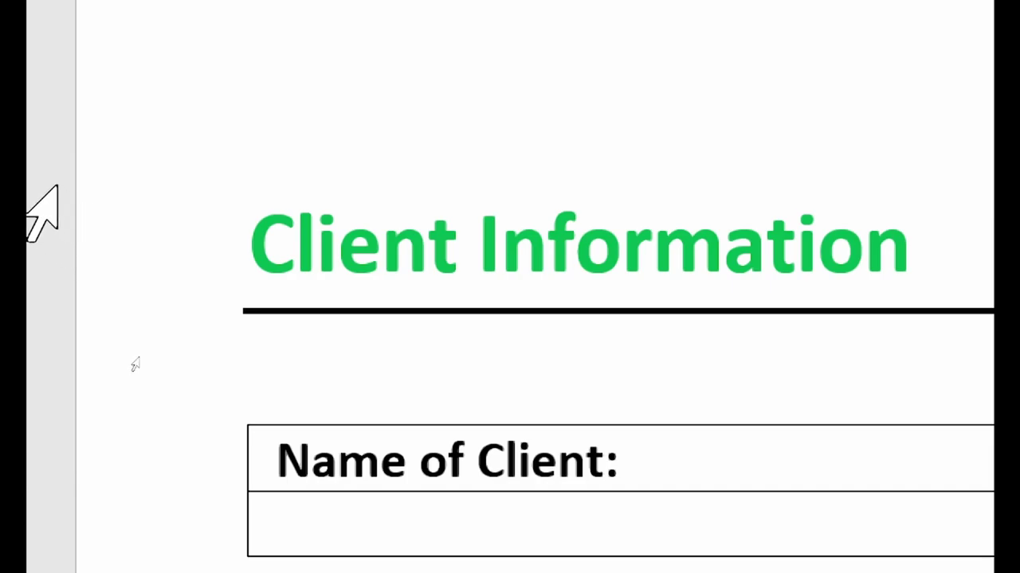
pyautogui.click(126, 296)
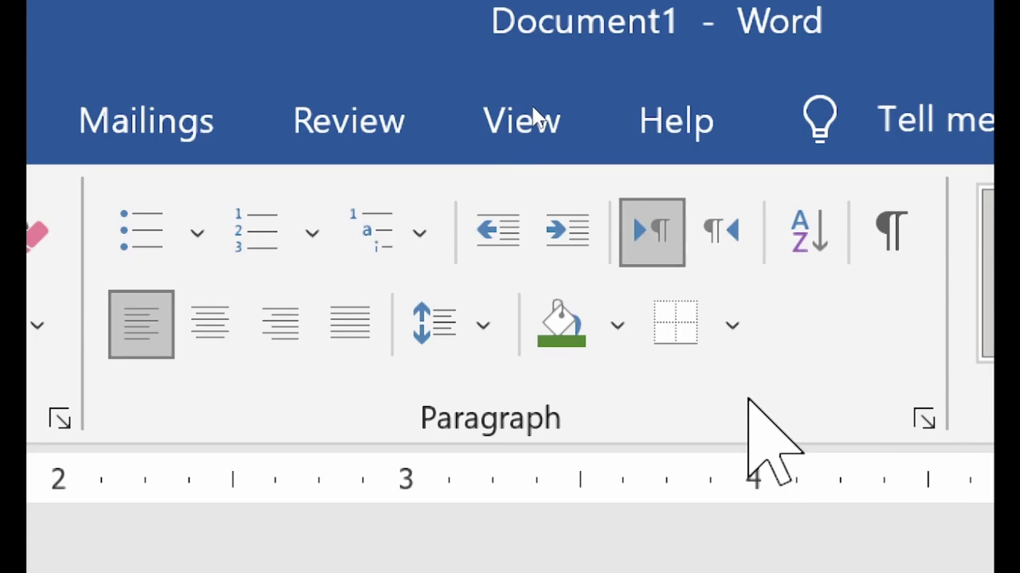
pyautogui.click(482, 342)
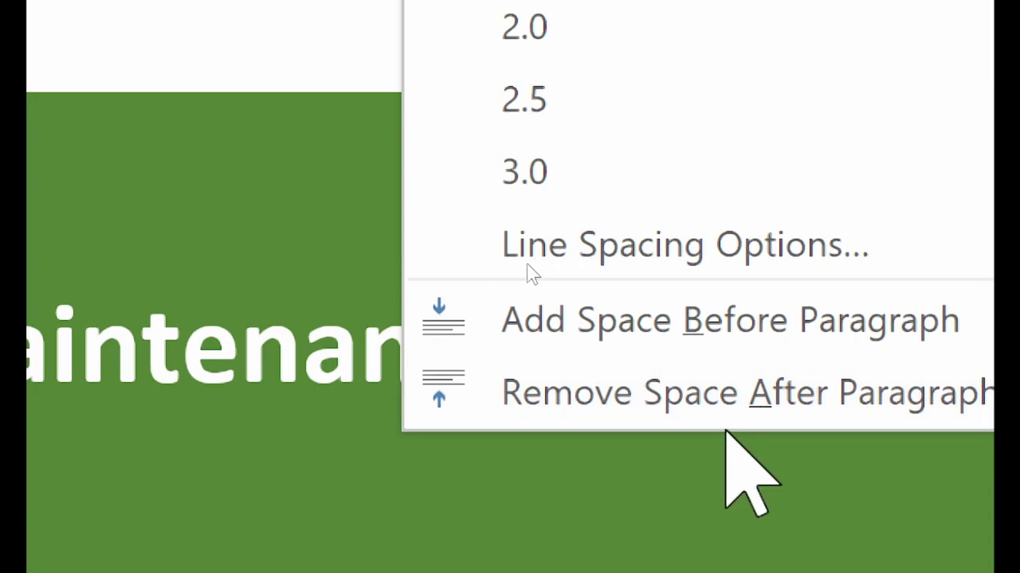
pyautogui.click(693, 403)
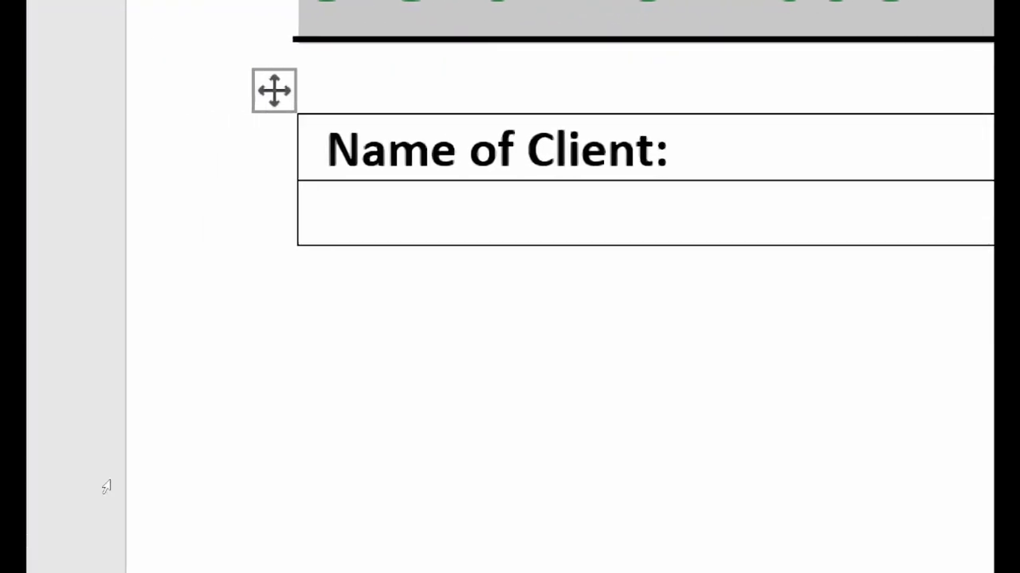
pyautogui.click(470, 351)
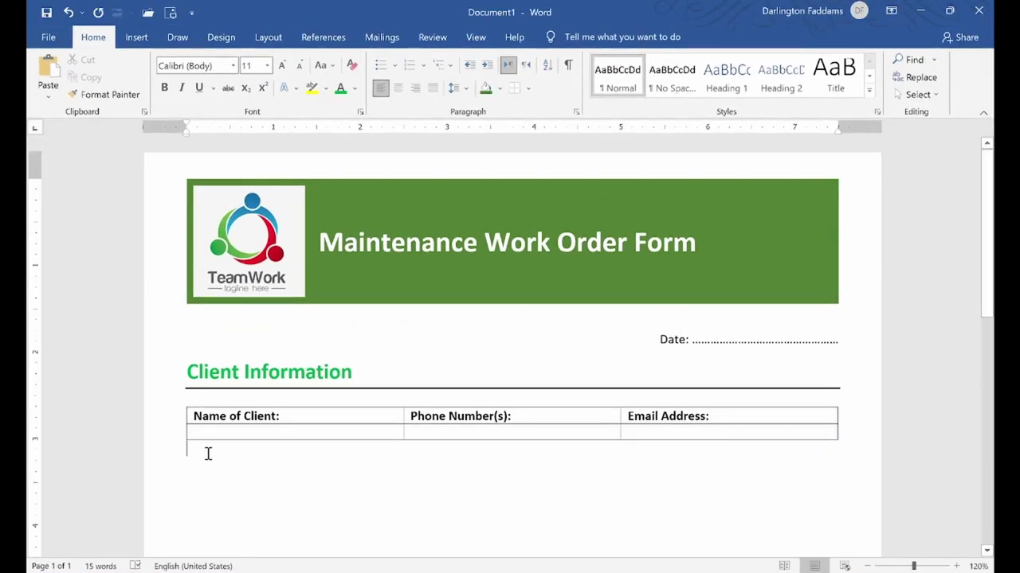
# Step: Add a new paragraph below the client table and compare the draft with the PDF form
pyautogui.press('Return')
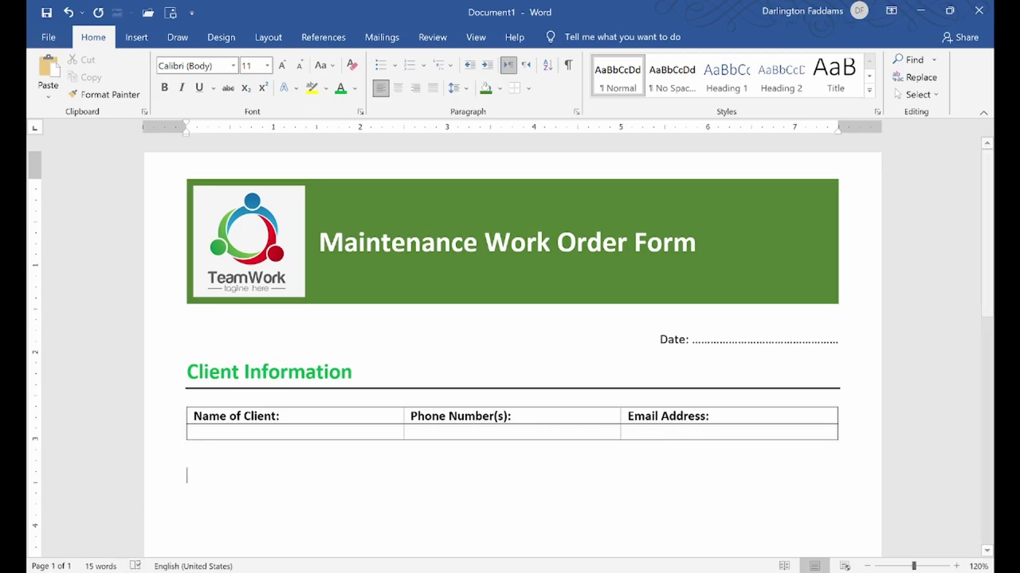
pyautogui.hotkey('alt', 'Tab')
pyautogui.scroll(-1, 241, 470)
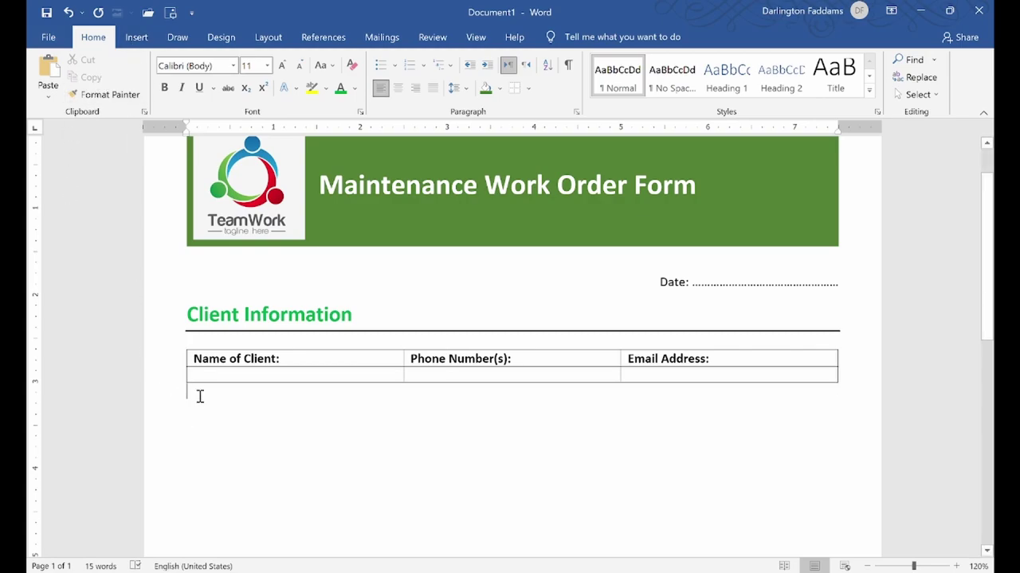
pyautogui.hotkey('alt', 'Tab')
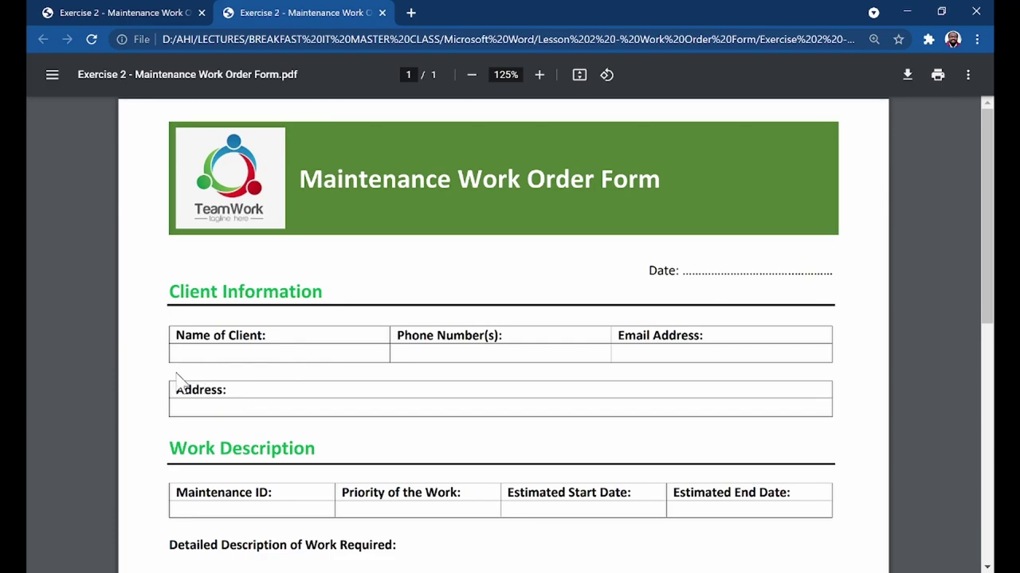
pyautogui.hotkey('alt', 'Tab')
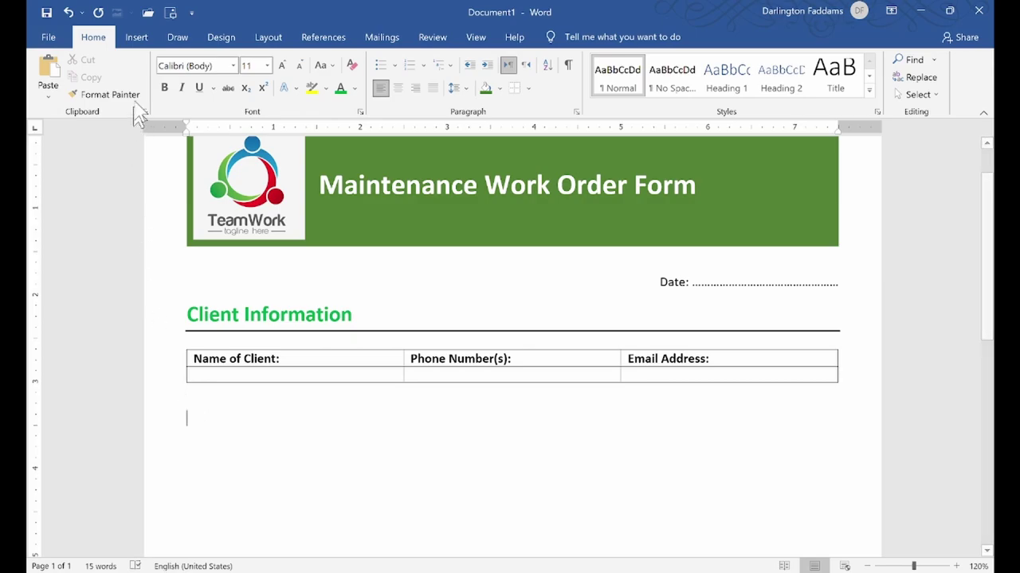
pyautogui.click(136, 37)
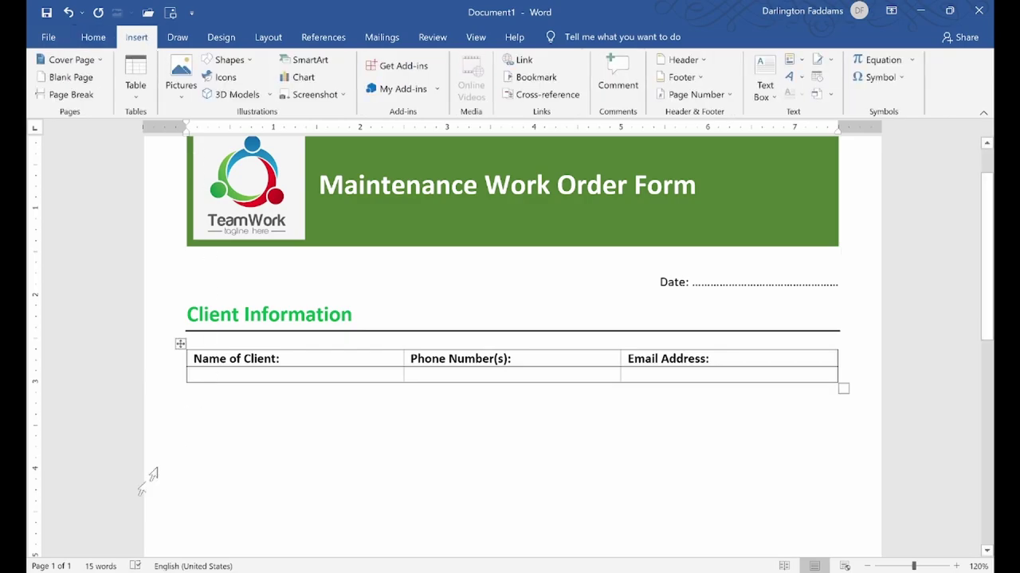
pyautogui.hotkey('alt', 'Tab')
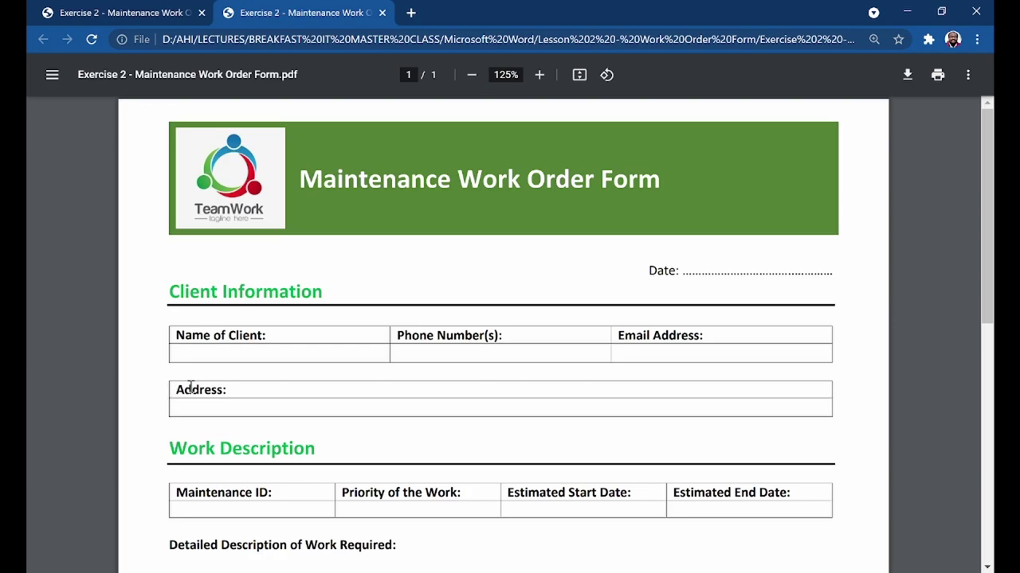
pyautogui.hotkey('alt', 'Tab')
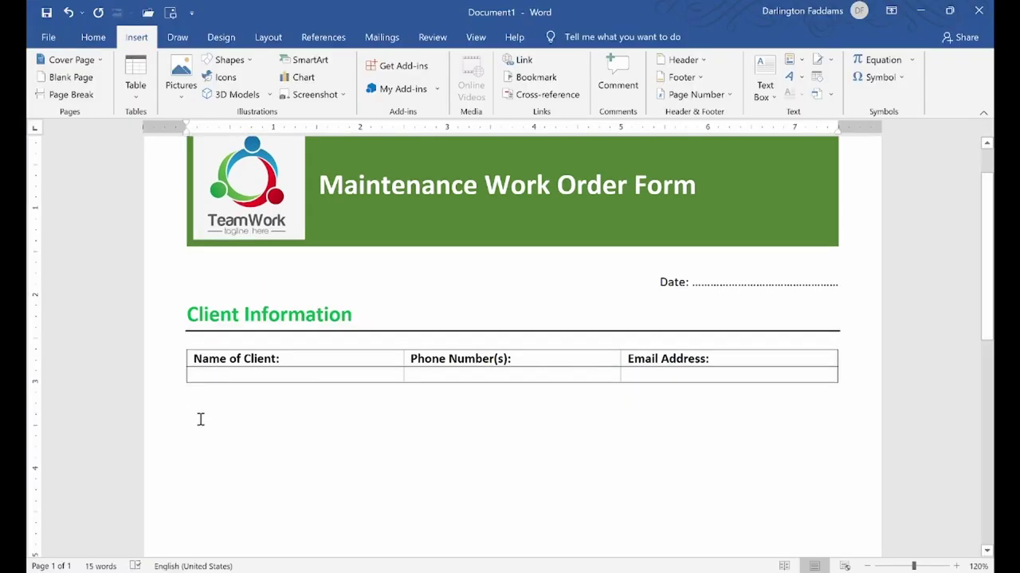
# Step: Insert a one-column, two-row table below the client table with 'Address:' in its top cell
pyautogui.click(135, 97)
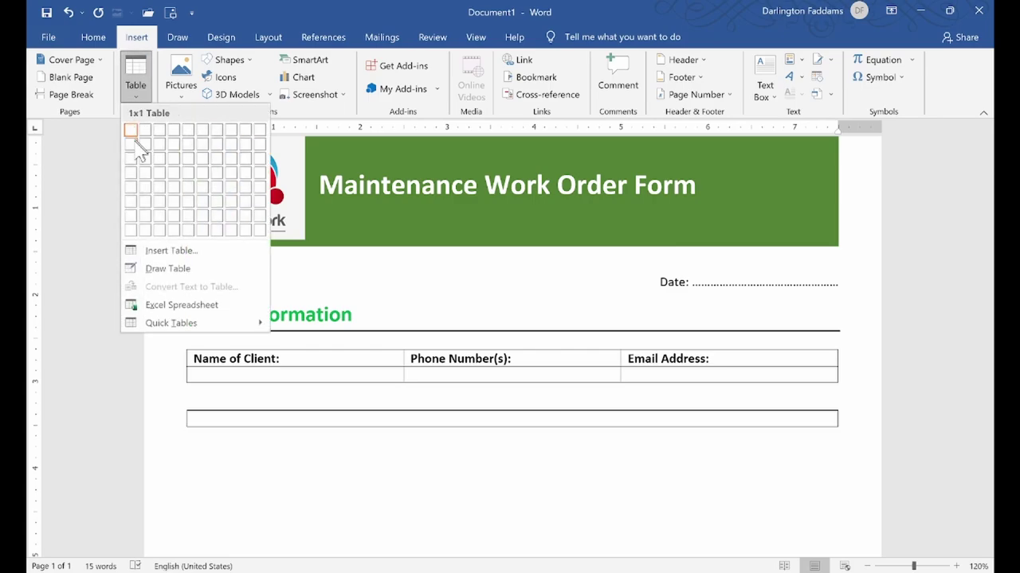
pyautogui.click(132, 143)
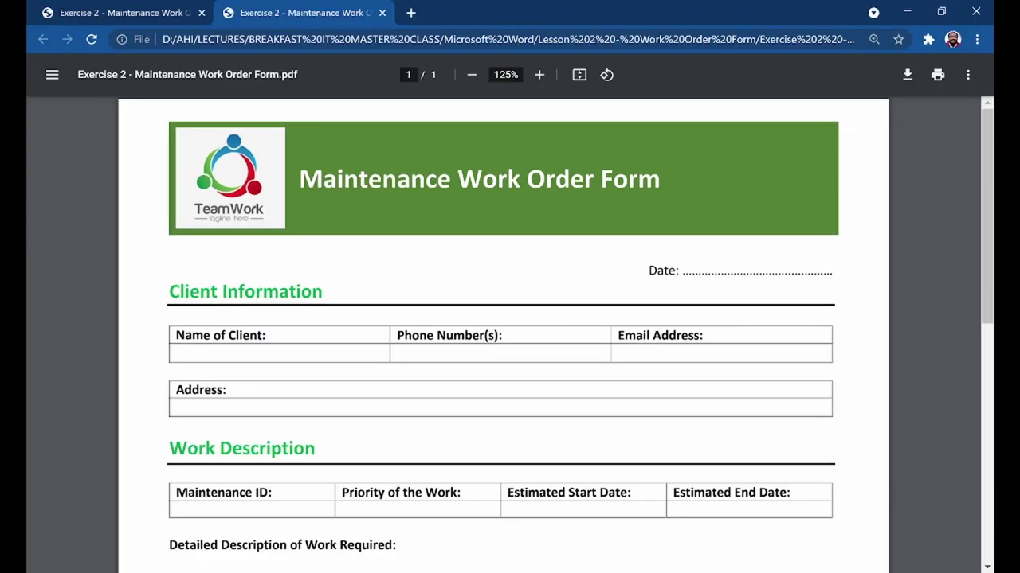
pyautogui.write('Addd')
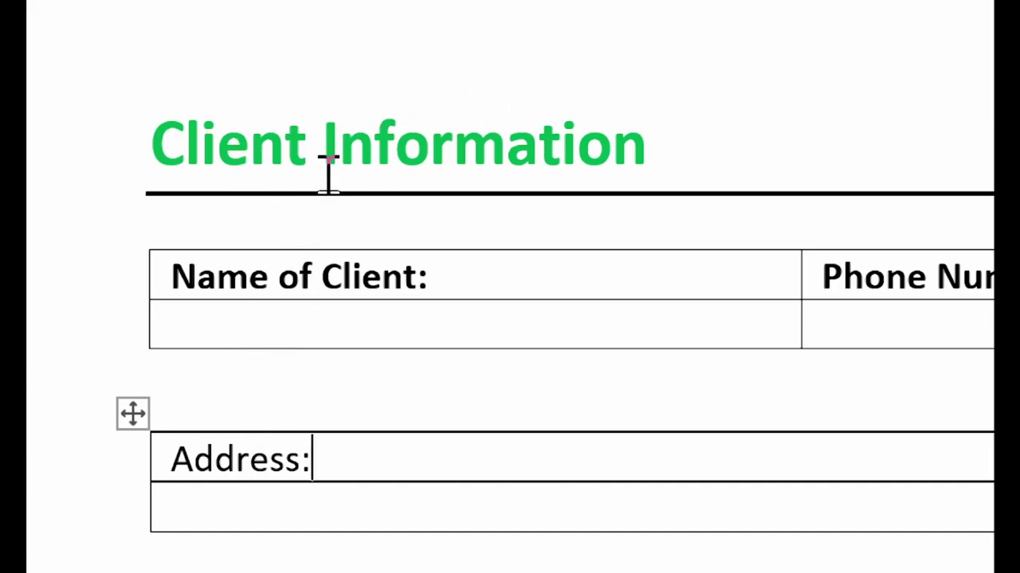
# Step: Format-paint the green Client Information heading style onto the Address label
pyautogui.scroll(-1, 263, 490)
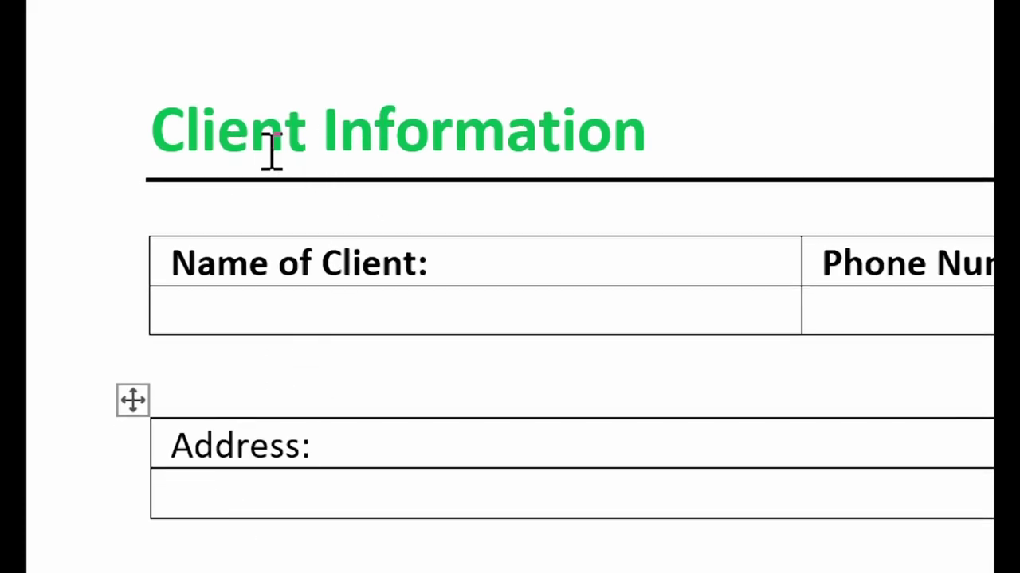
pyautogui.doubleClick(271, 147)
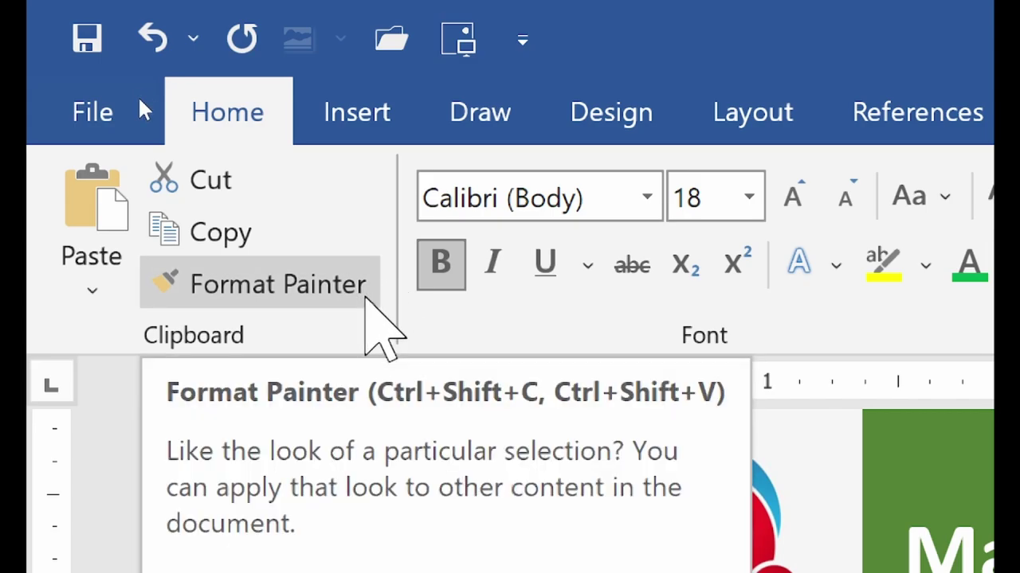
pyautogui.click(365, 300)
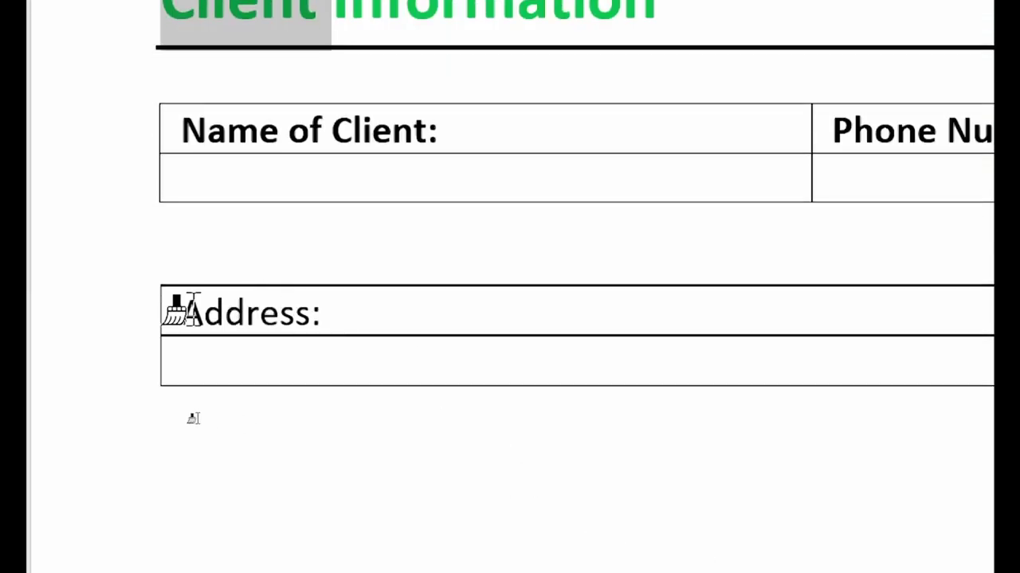
pyautogui.click(241, 310)
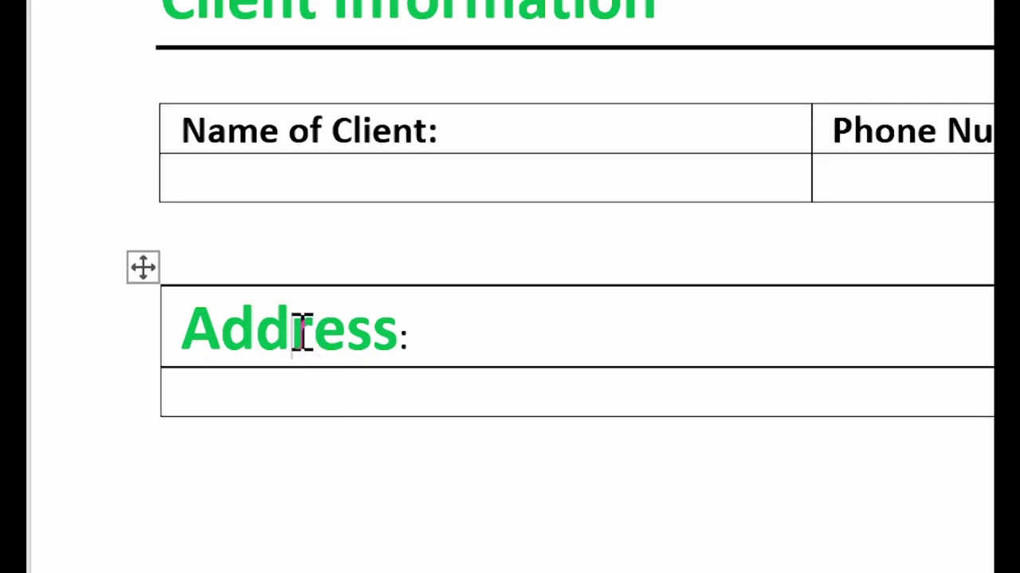
pyautogui.scroll(3, 319, 95)
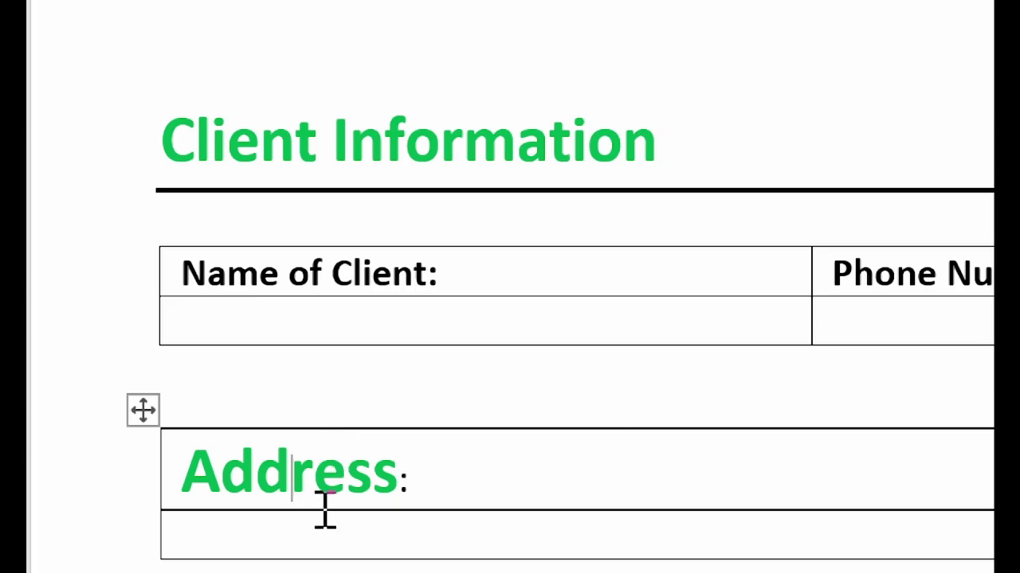
pyautogui.scroll(-3, 325, 510)
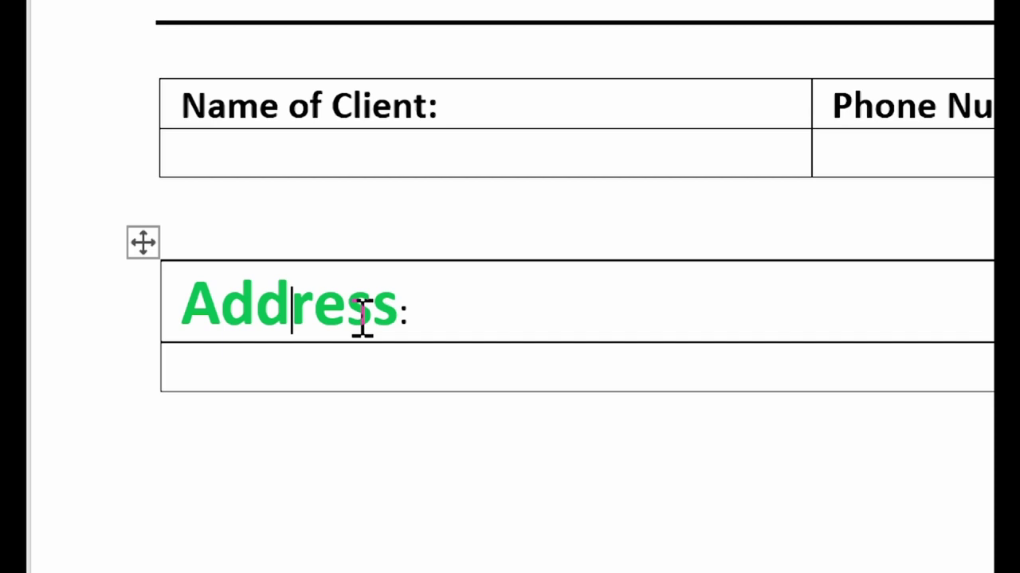
pyautogui.scroll(2, 364, 314)
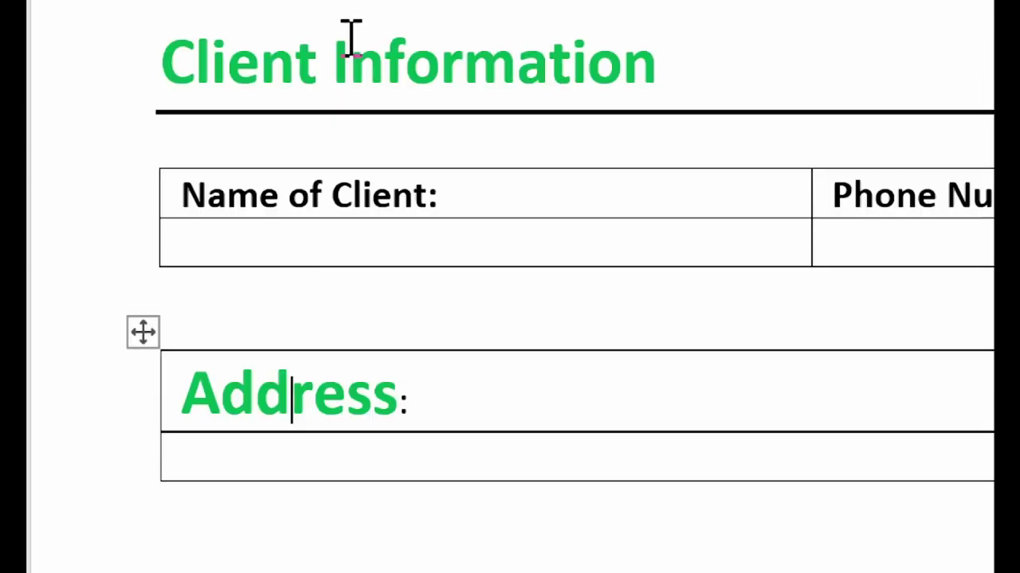
pyautogui.scroll(3, 350, 37)
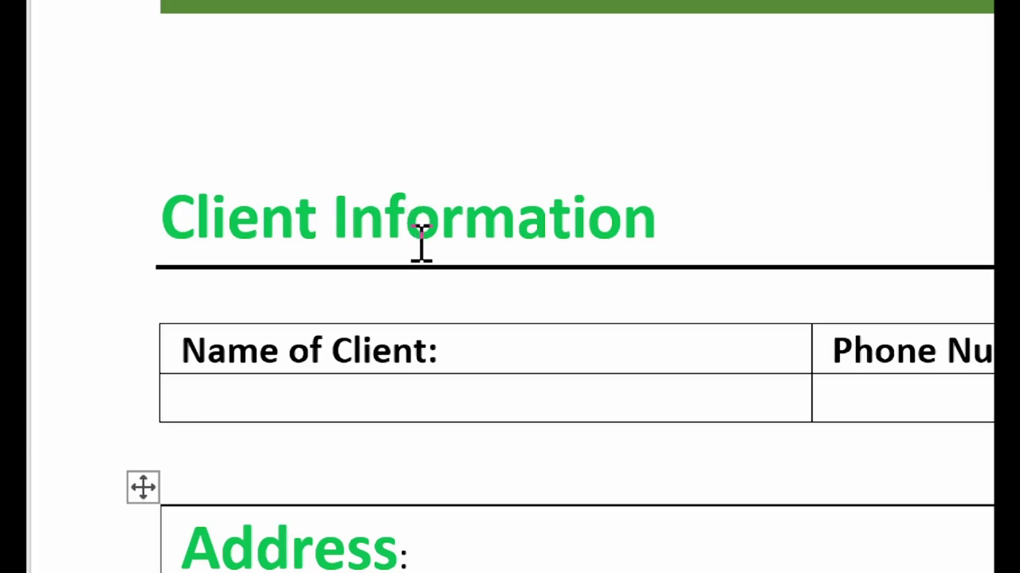
pyautogui.scroll(-3, 421, 239)
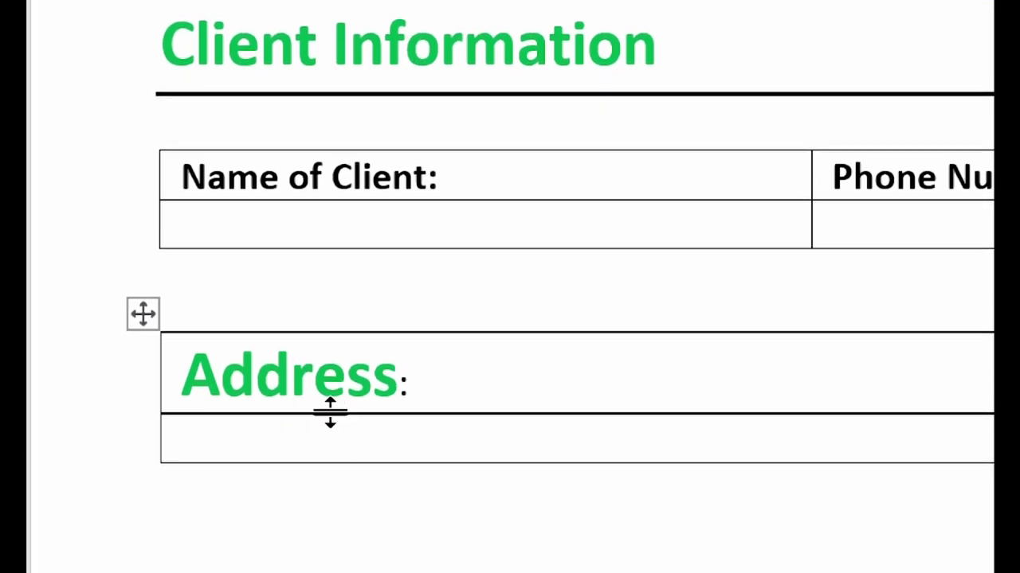
# Step: Paint the bold black 'Name of Client:' formatting onto 'Address:' and select the Address table
pyautogui.doubleClick(256, 165)
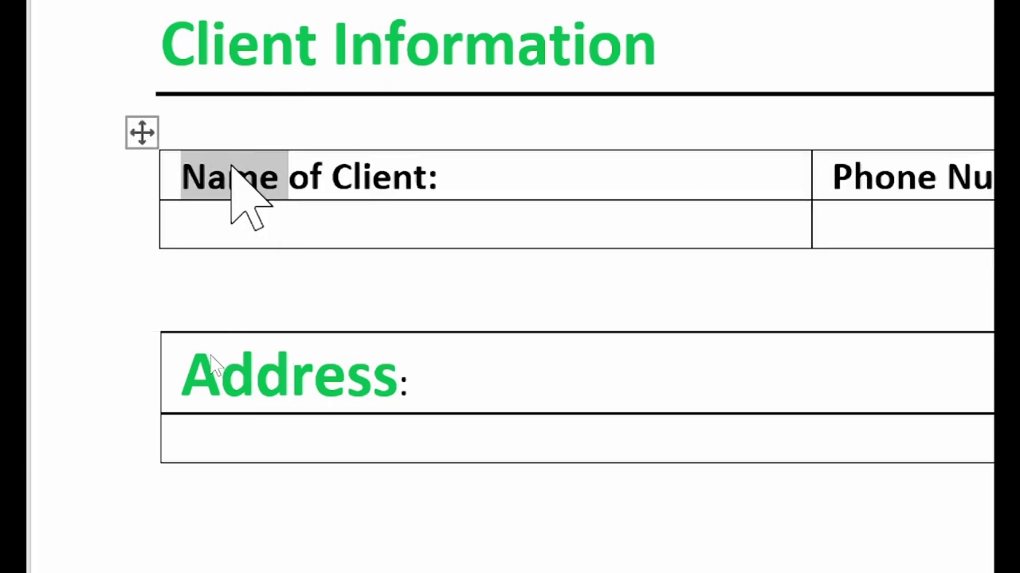
pyautogui.click(228, 175)
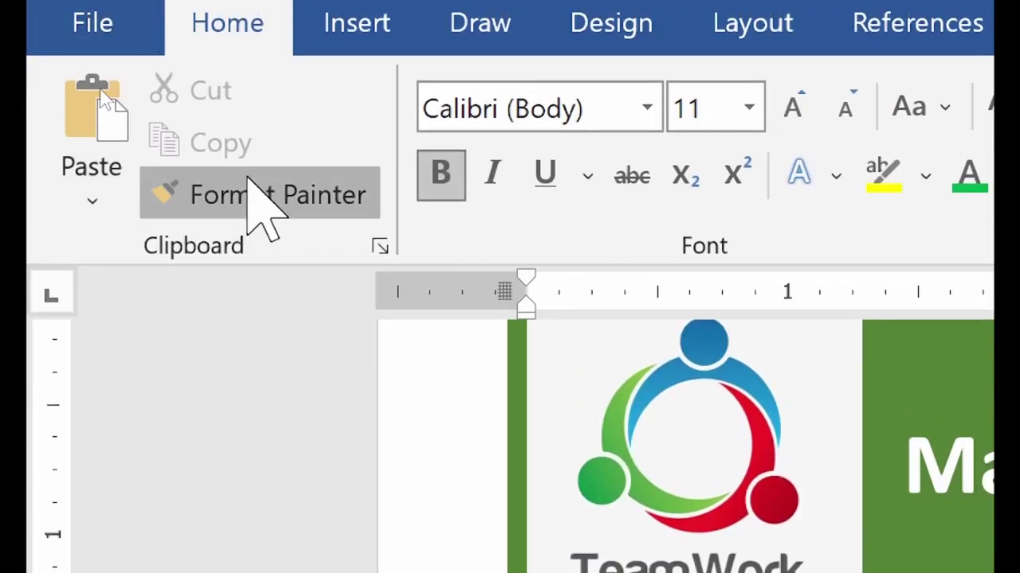
pyautogui.click(255, 192)
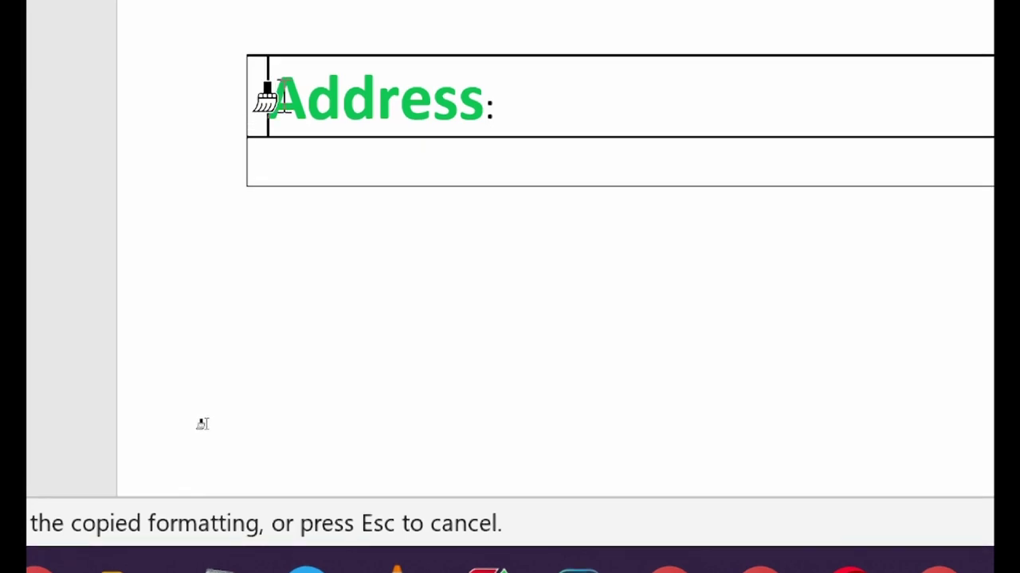
pyautogui.moveTo(266, 96); pyautogui.dragTo(517, 119)
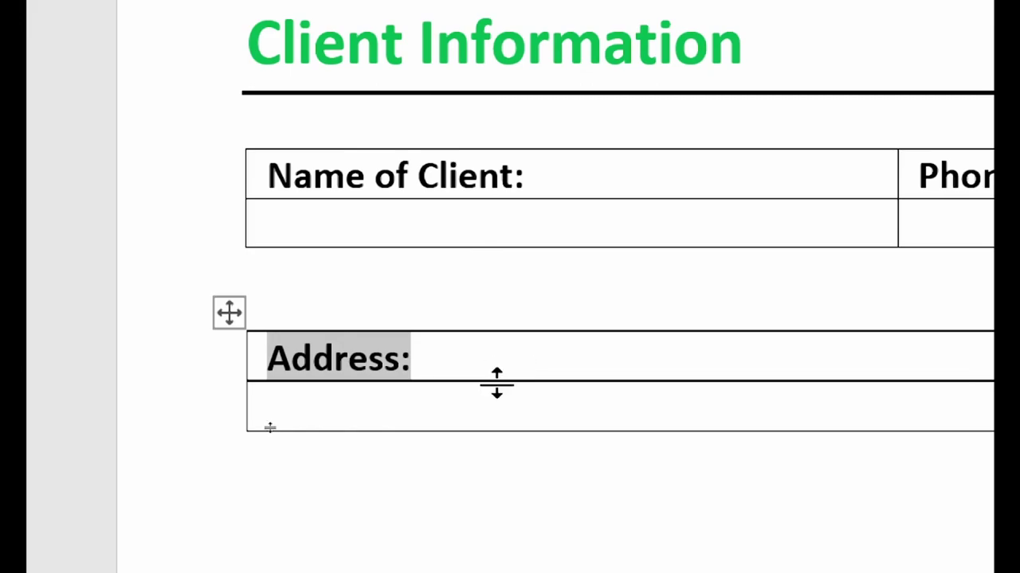
pyautogui.click(332, 519)
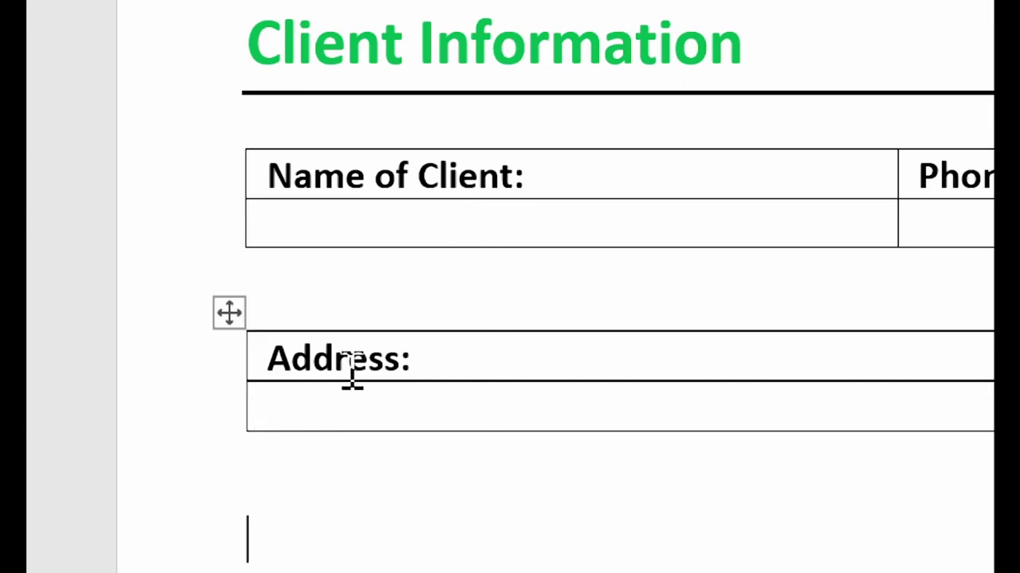
pyautogui.click(228, 304)
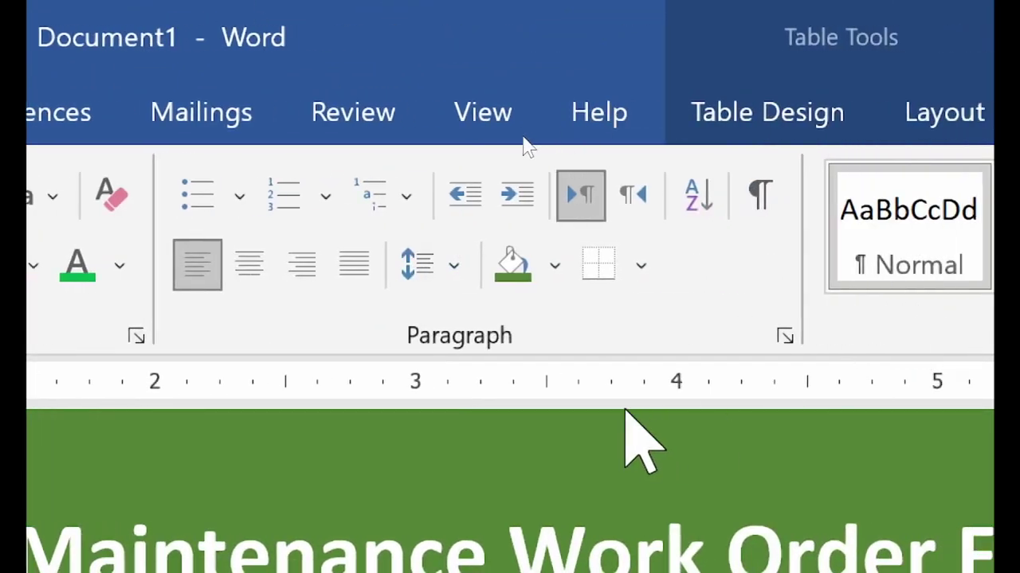
# Step: Give the Address table ¼ pt borders through Borders and Shading
pyautogui.click(802, 265)
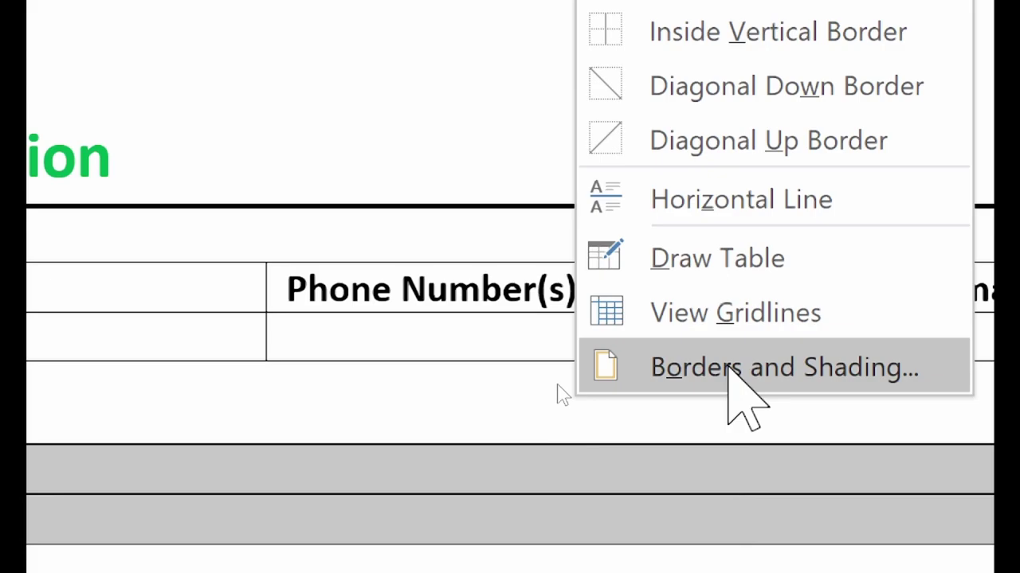
pyautogui.click(727, 368)
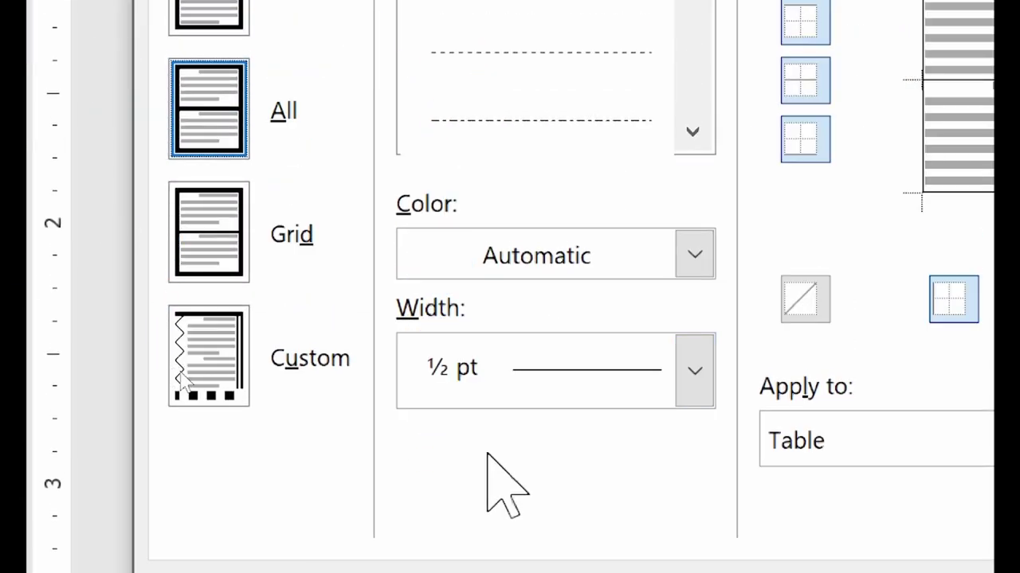
pyautogui.click(462, 375)
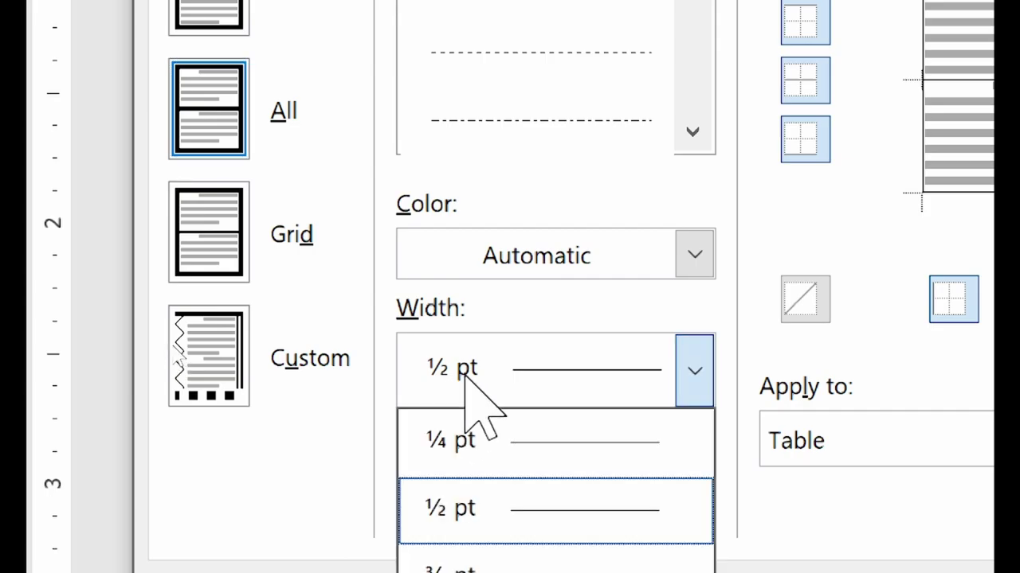
pyautogui.click(475, 462)
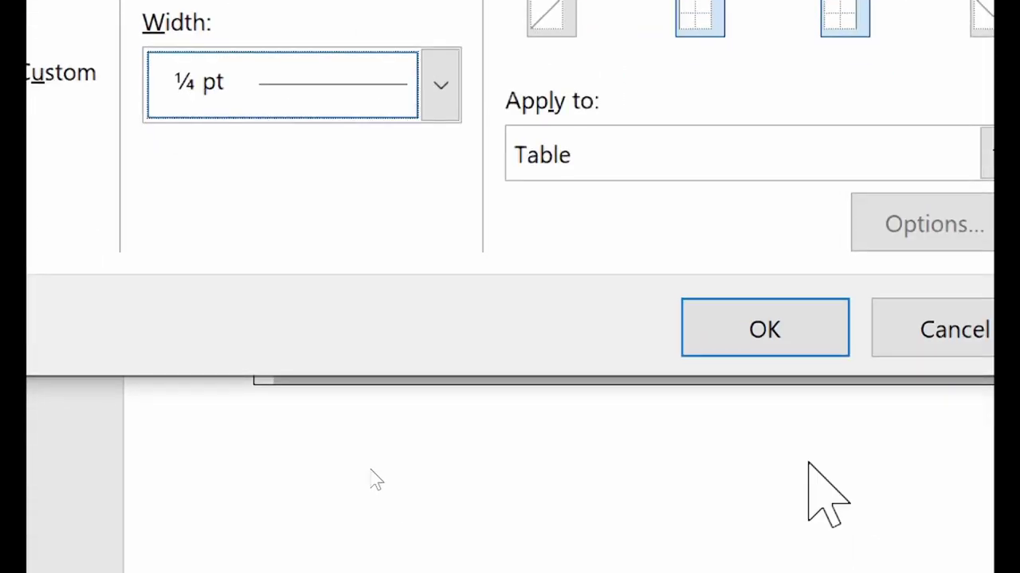
pyautogui.click(753, 350)
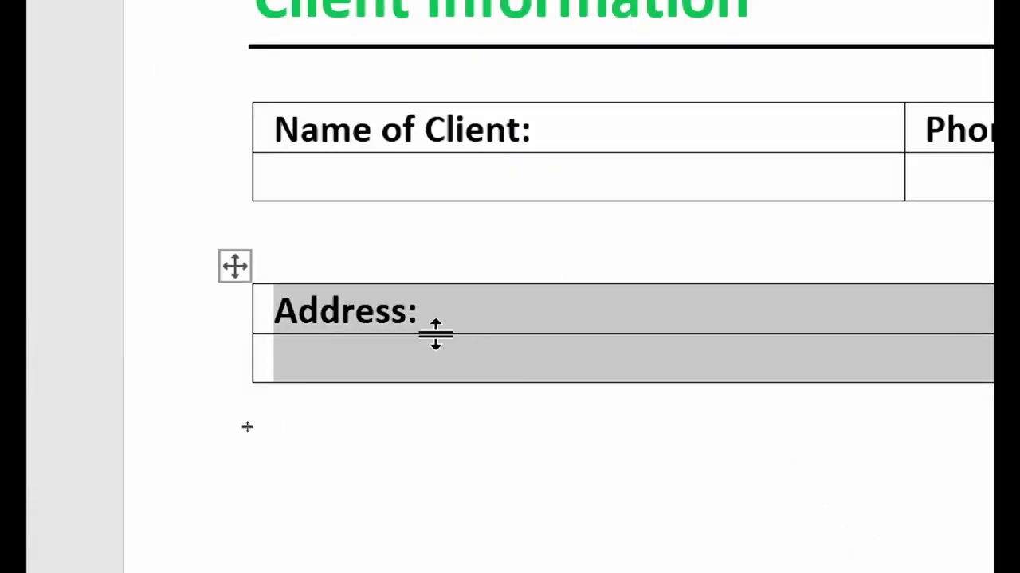
pyautogui.click(435, 363)
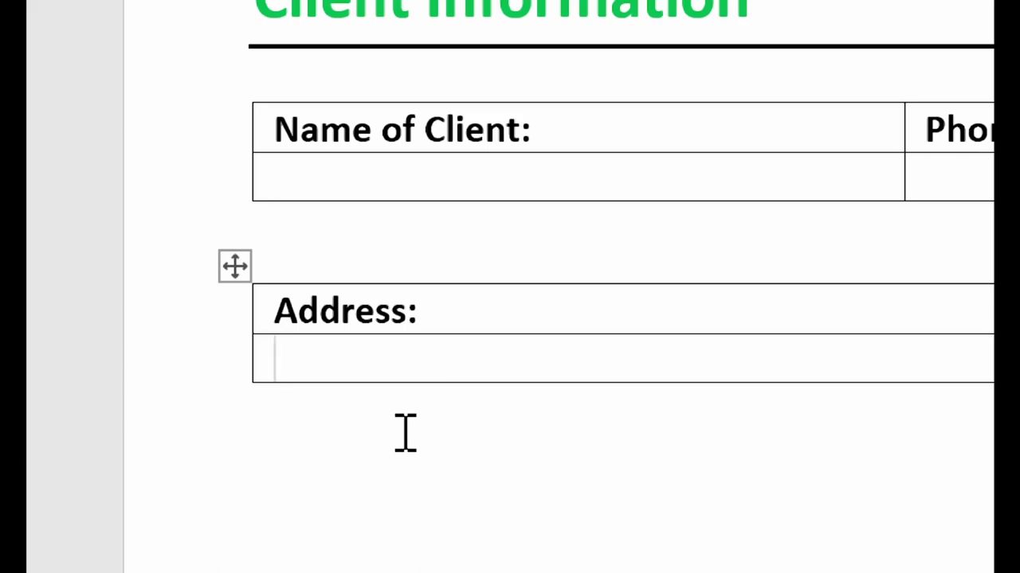
pyautogui.click(341, 229)
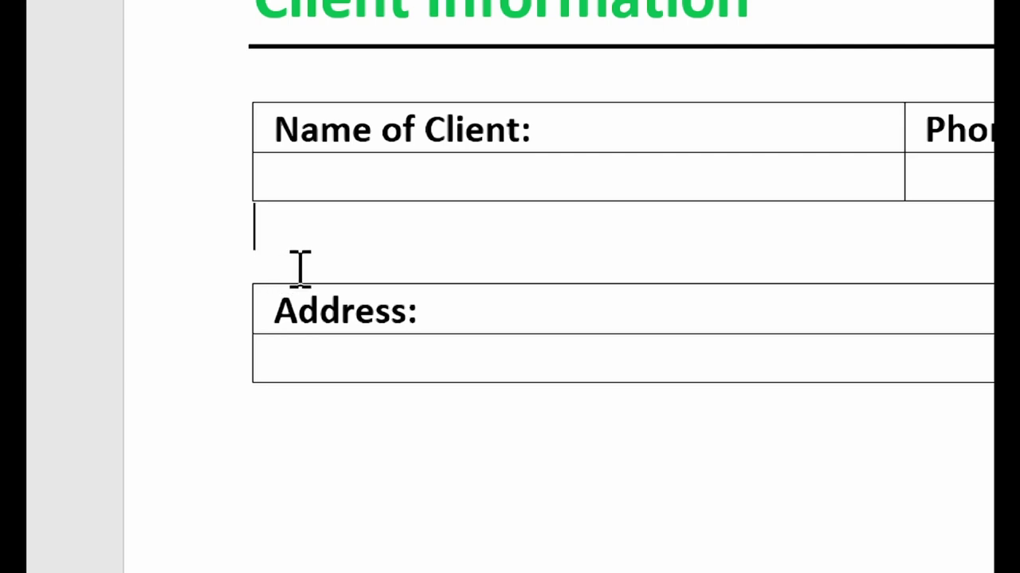
# Step: Remove the space after the empty paragraph between the Client Information and Address tables
pyautogui.click(176, 226)
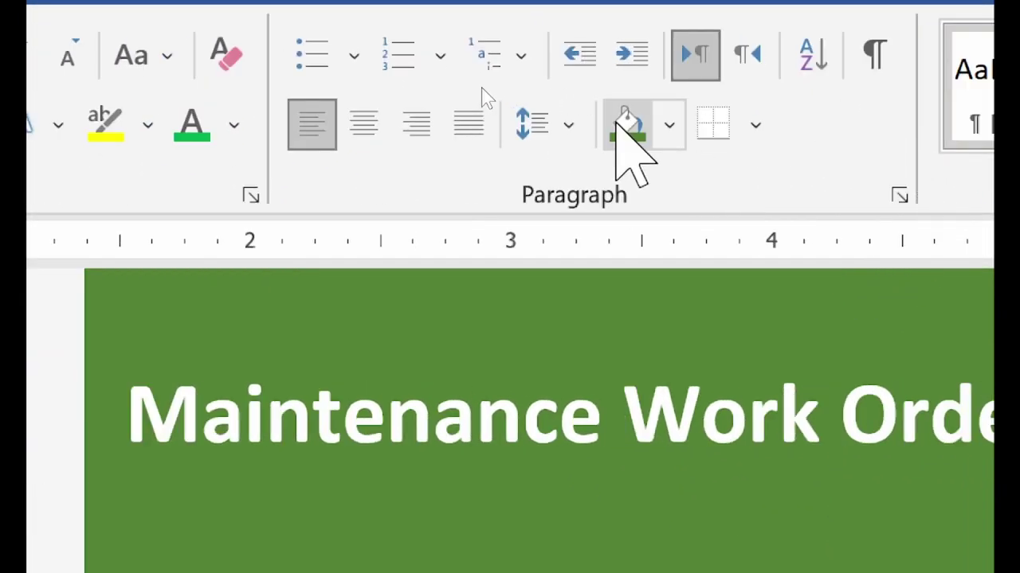
pyautogui.click(570, 123)
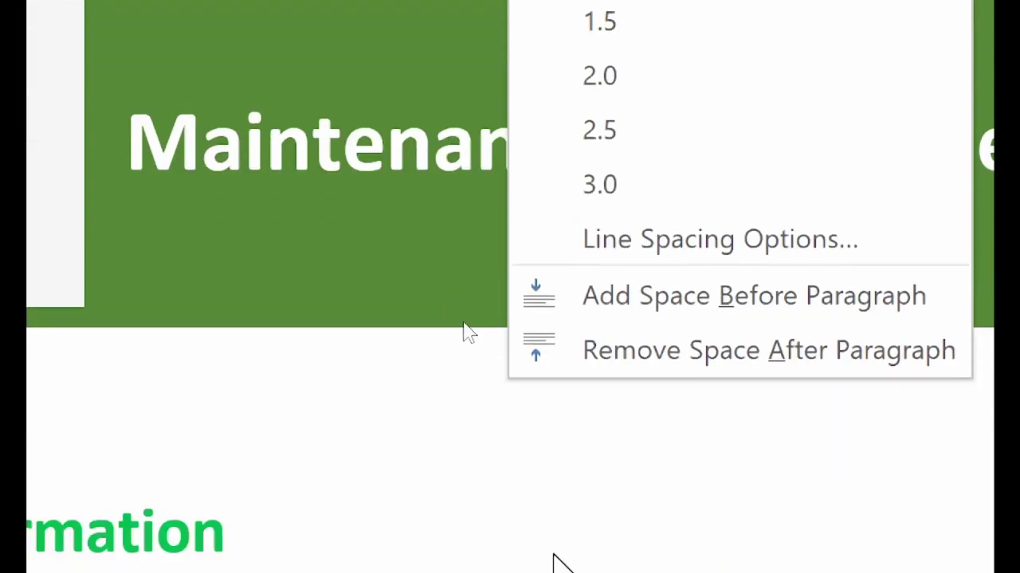
pyautogui.click(700, 354)
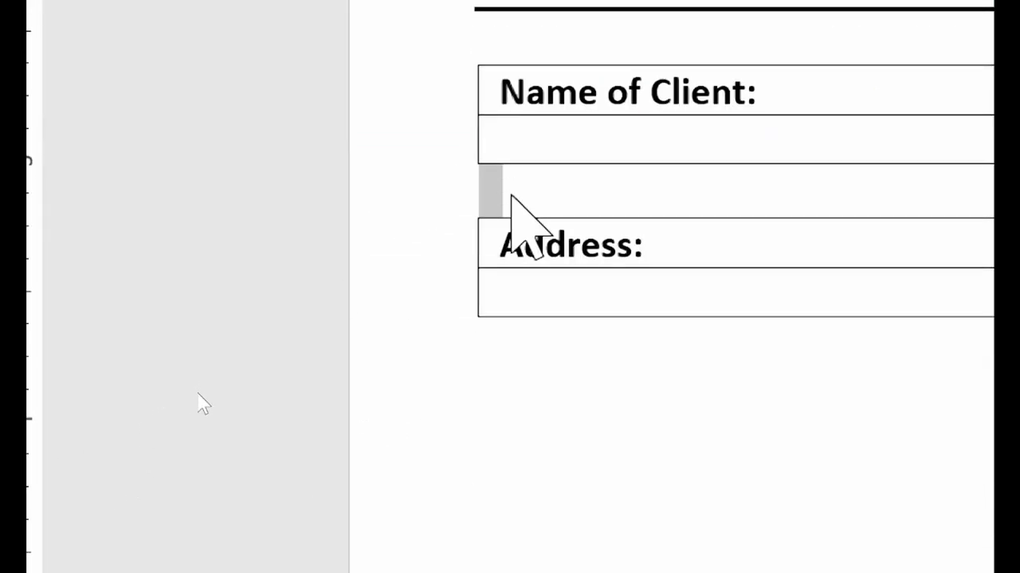
pyautogui.click(513, 193)
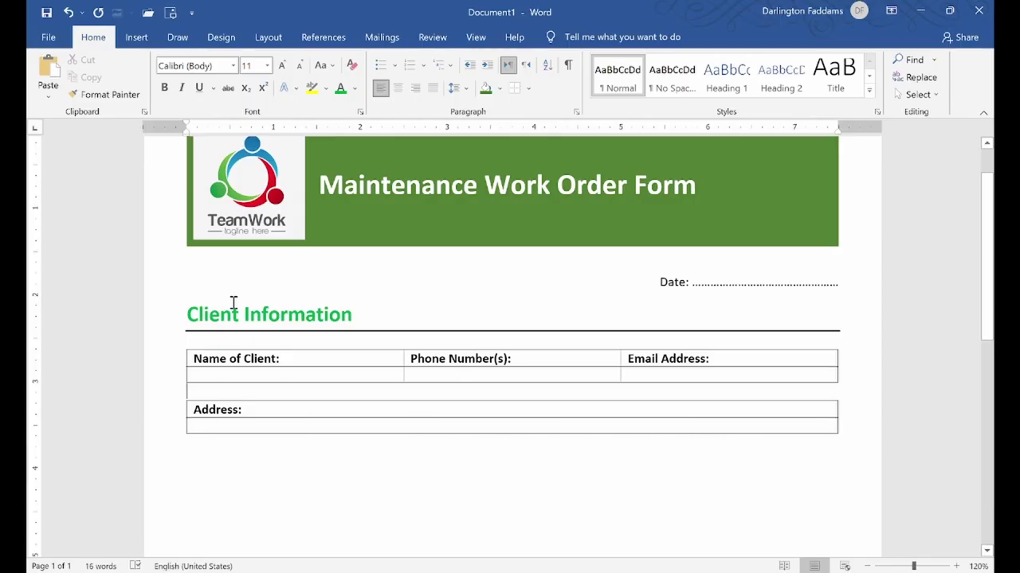
pyautogui.click(224, 462)
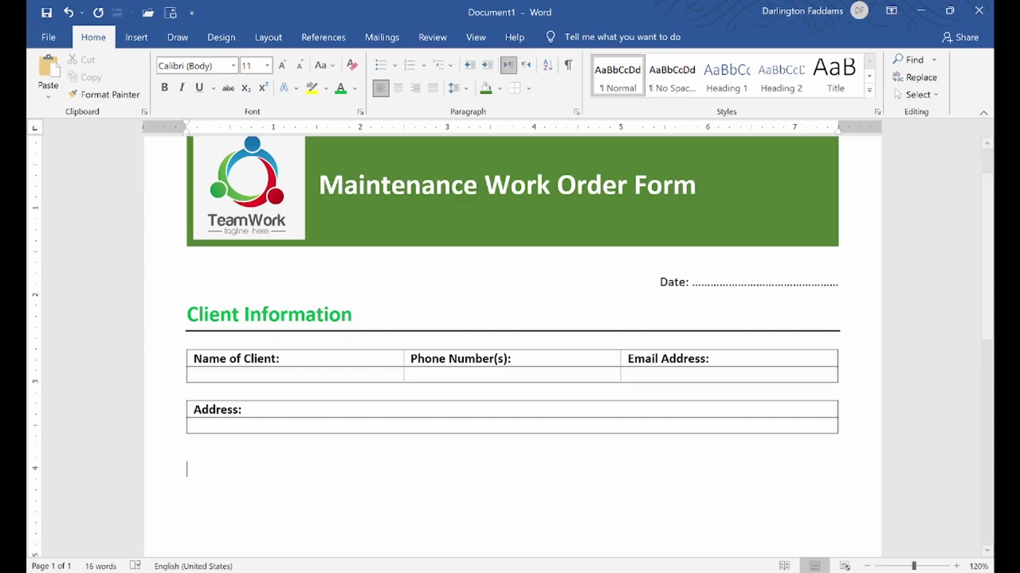
pyautogui.click(114, 510)
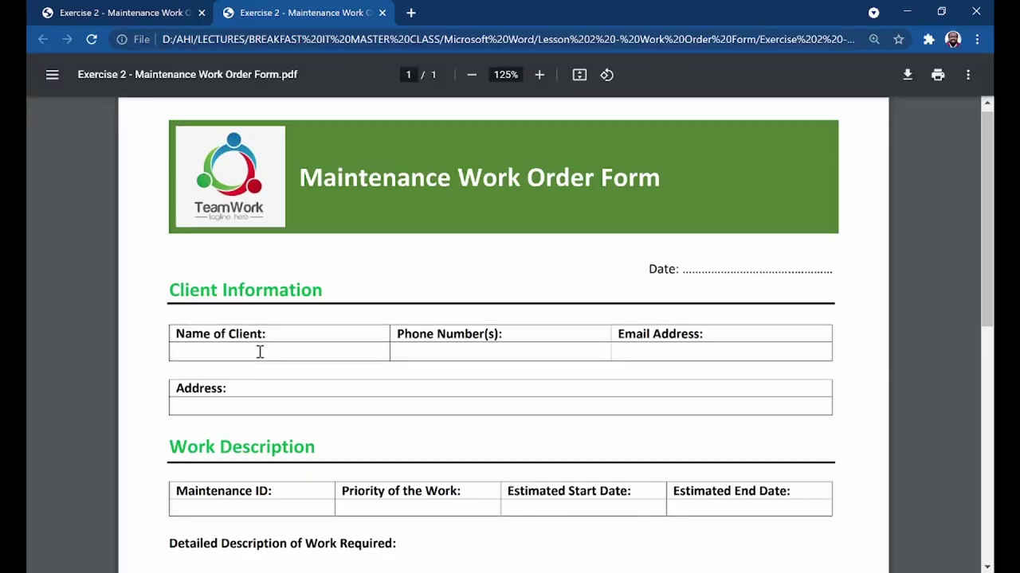
pyautogui.scroll(-4, 259, 351)
pyautogui.scroll(3, 253, 310)
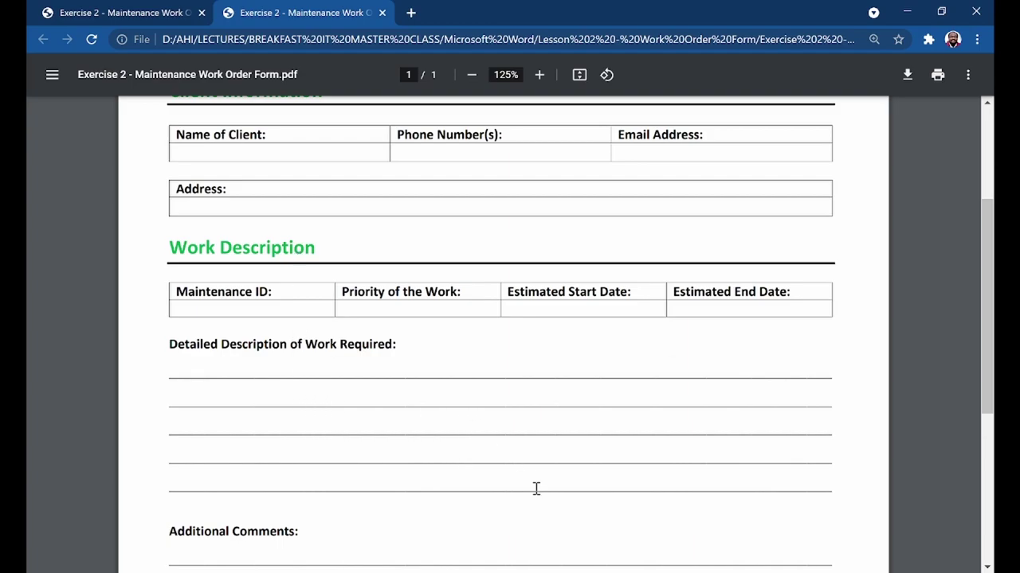
pyautogui.hotkey('alt', 'Tab')
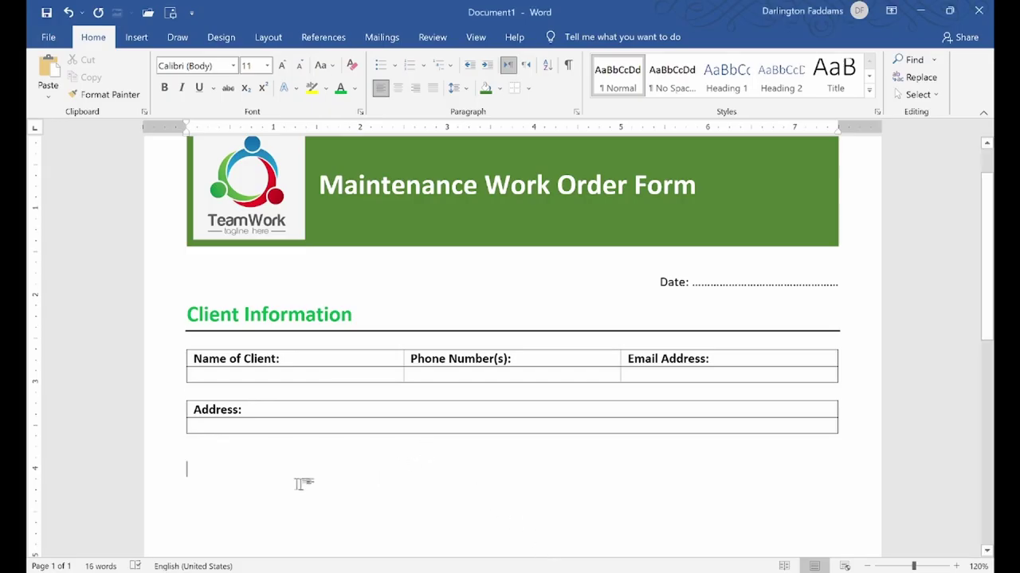
# Step: Copy the green Client Information heading below the Address table and retype it as 'Work Description'
pyautogui.moveTo(199, 325)
pyautogui.click(158, 329)
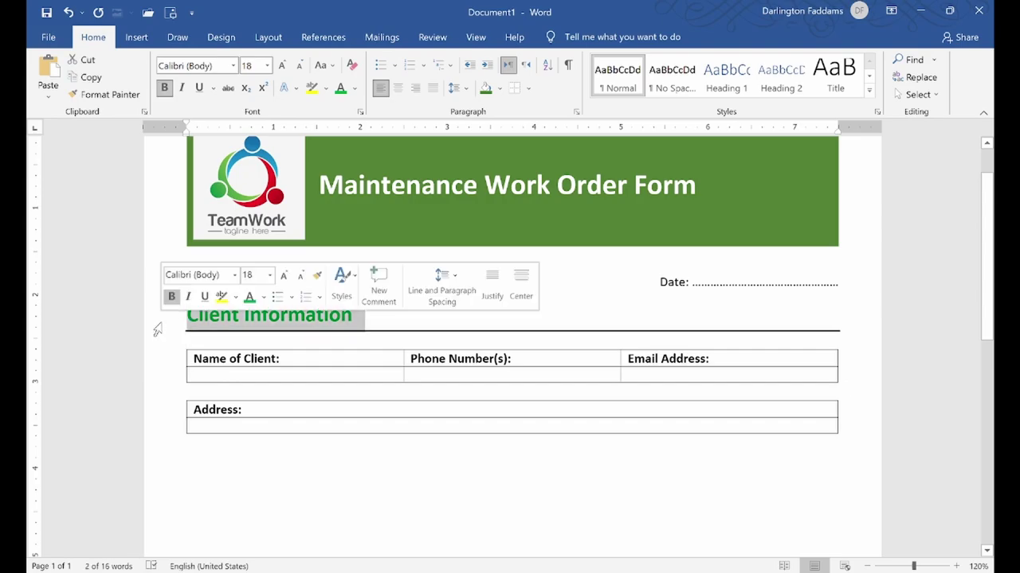
pyautogui.click(86, 78)
pyautogui.click(201, 455)
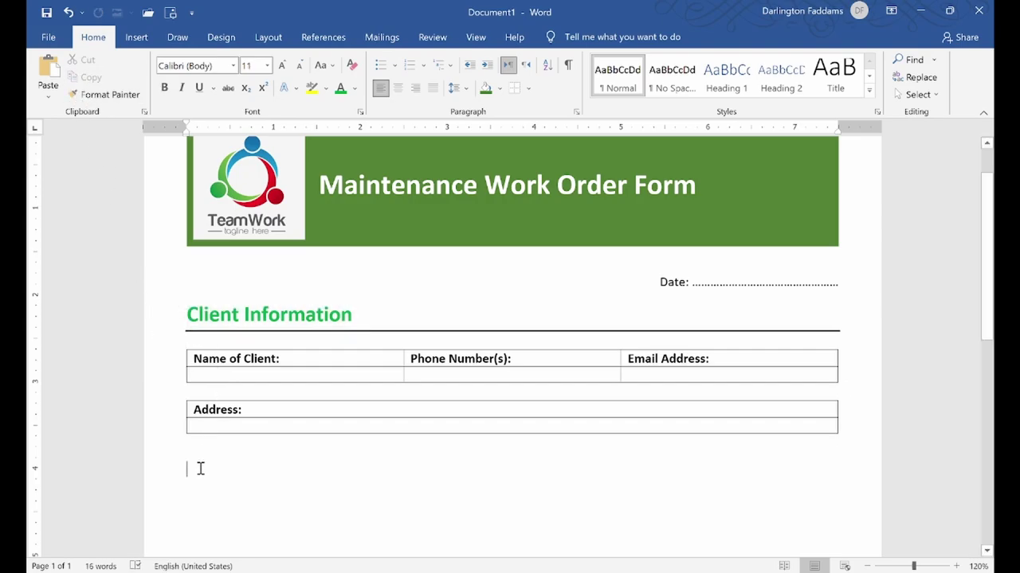
pyautogui.click(48, 70)
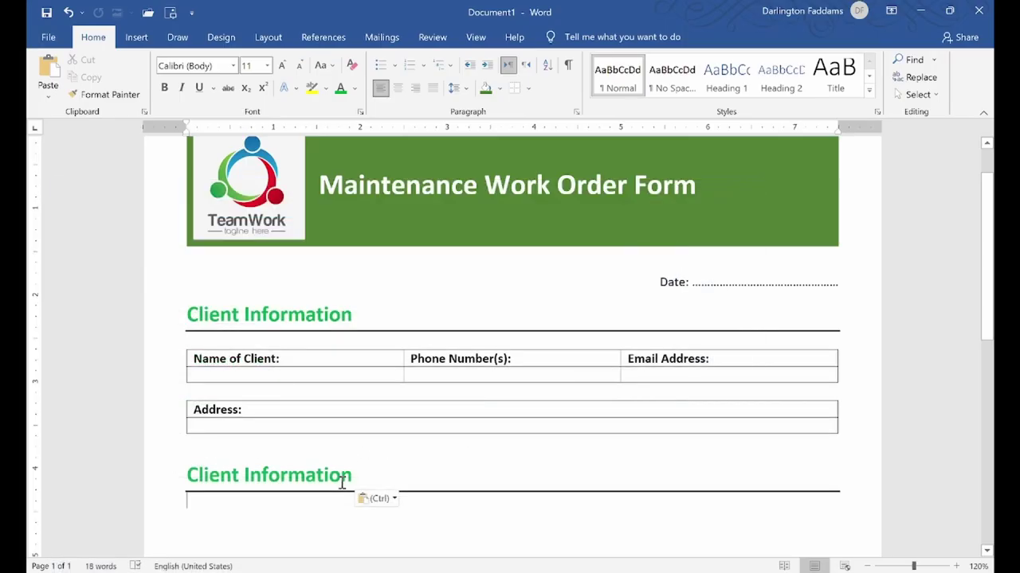
pyautogui.moveTo(214, 476); pyautogui.dragTo(309, 484)
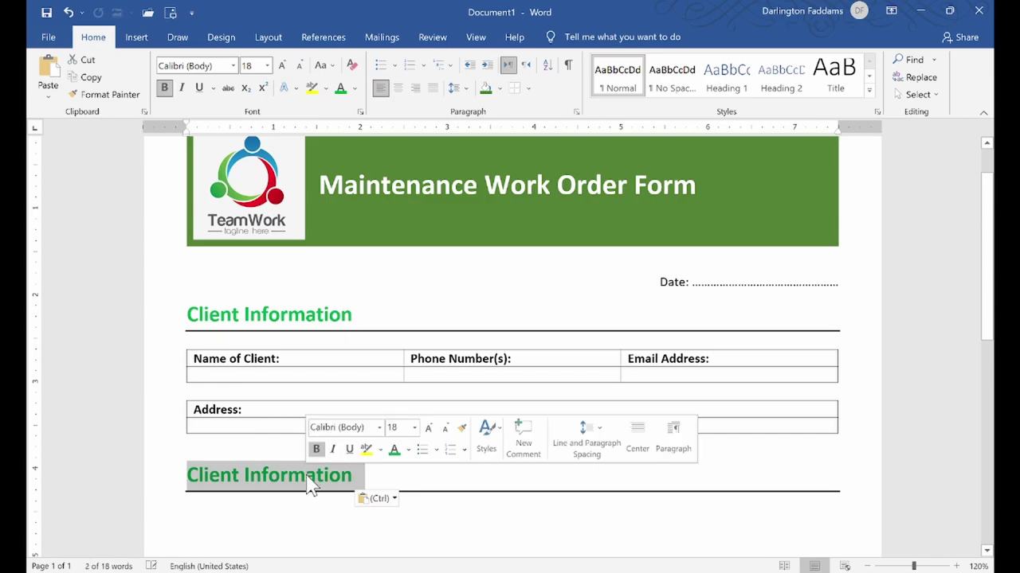
pyautogui.hotkey('shift', 'Left')
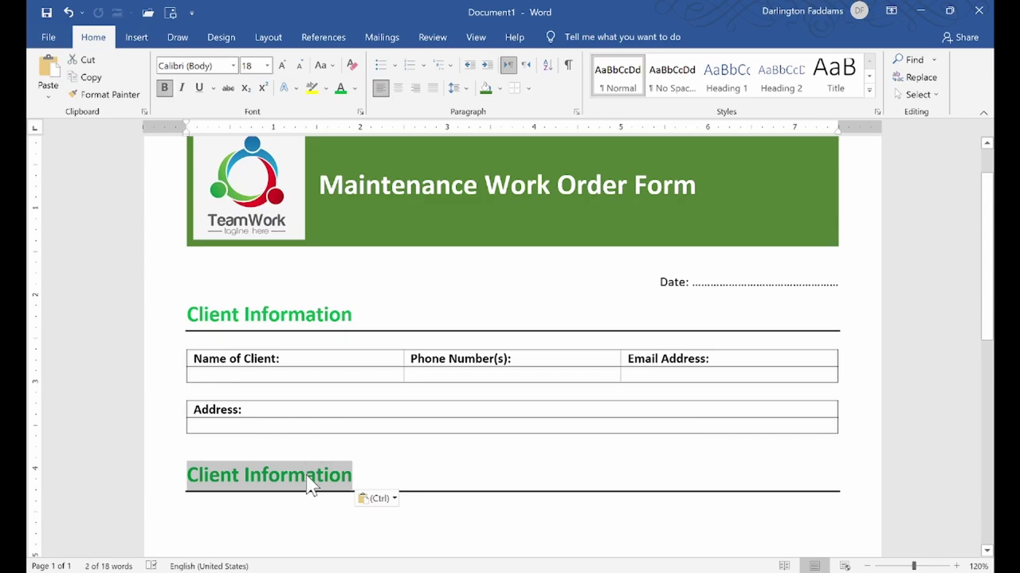
pyautogui.write('Work Des')
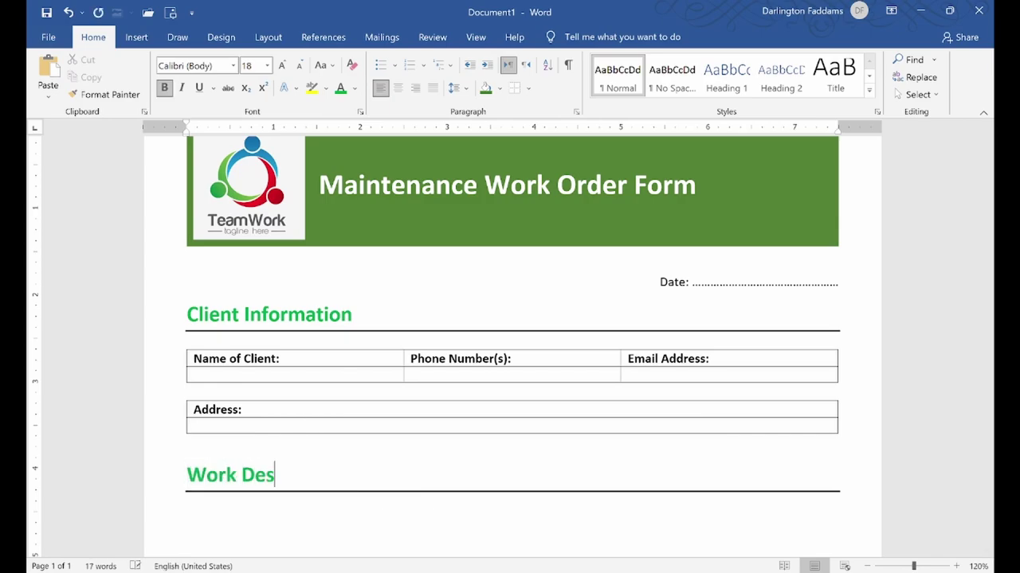
pyautogui.write('cription')
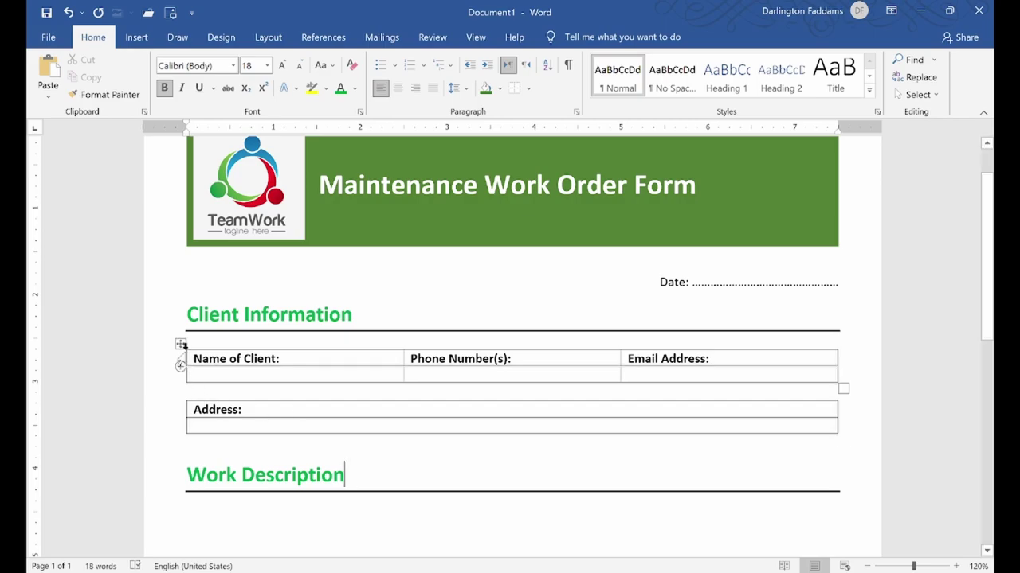
# Step: Check the new Work Description heading's formatting against Client Information, then return to the reference PDF
pyautogui.click(147, 321)
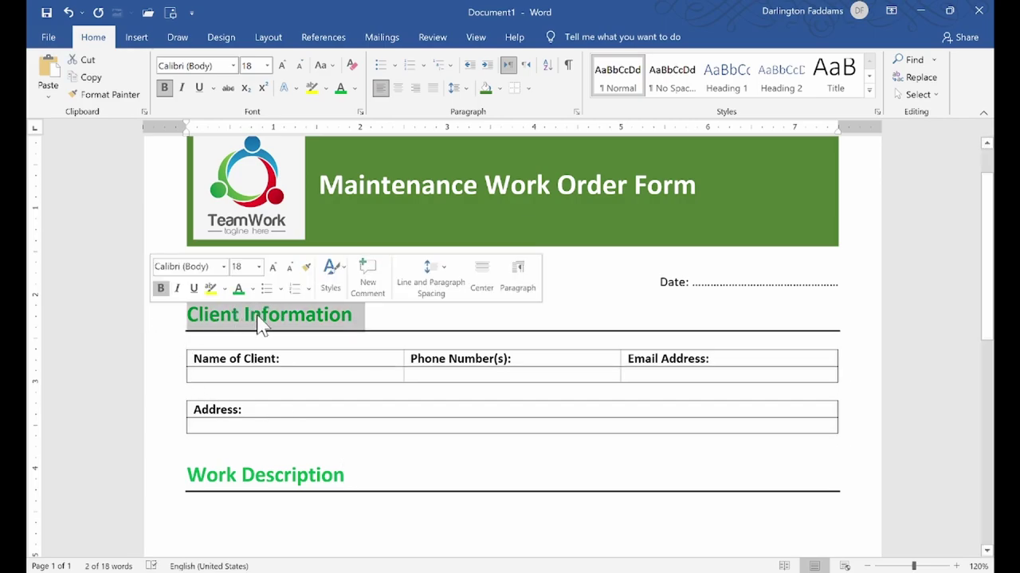
pyautogui.click(239, 475)
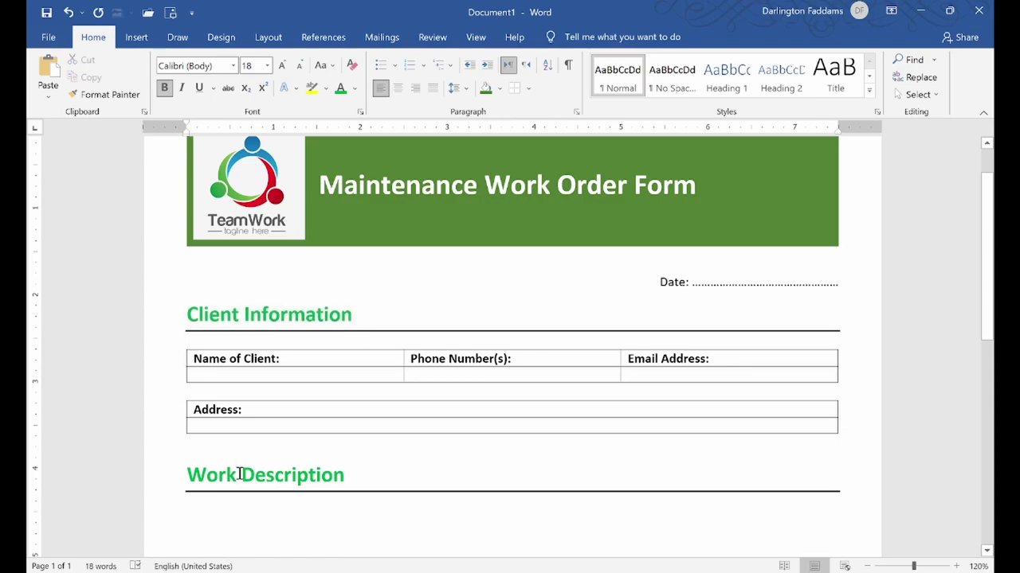
pyautogui.moveTo(189, 475); pyautogui.dragTo(329, 477)
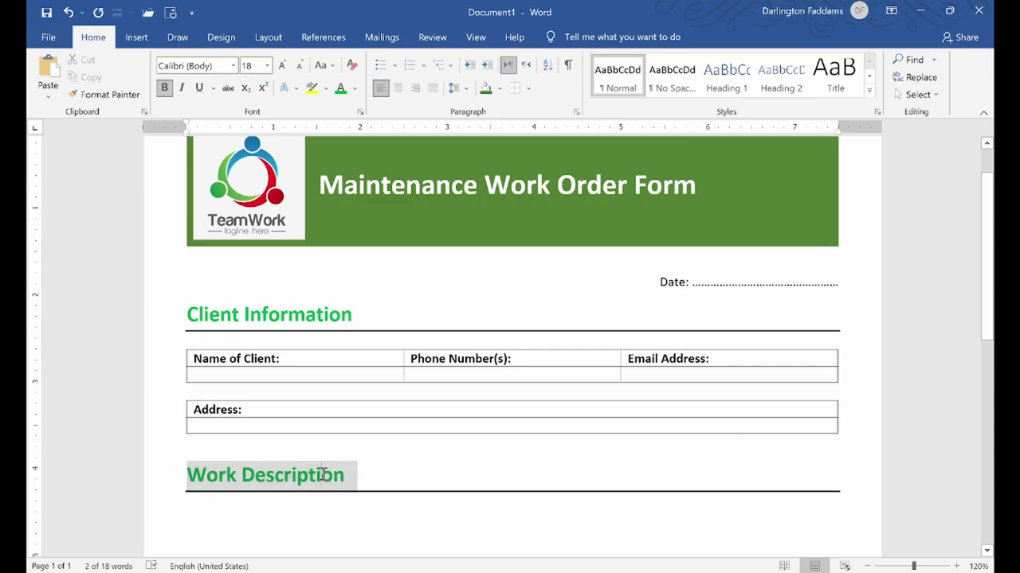
pyautogui.click(323, 475)
pyautogui.scroll(-3, 302, 443)
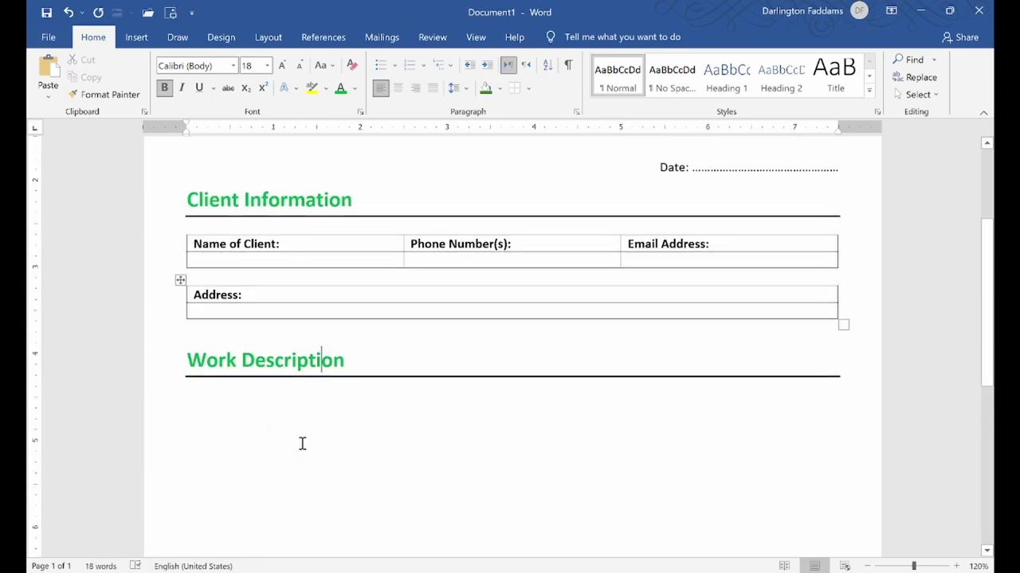
pyautogui.click(114, 510)
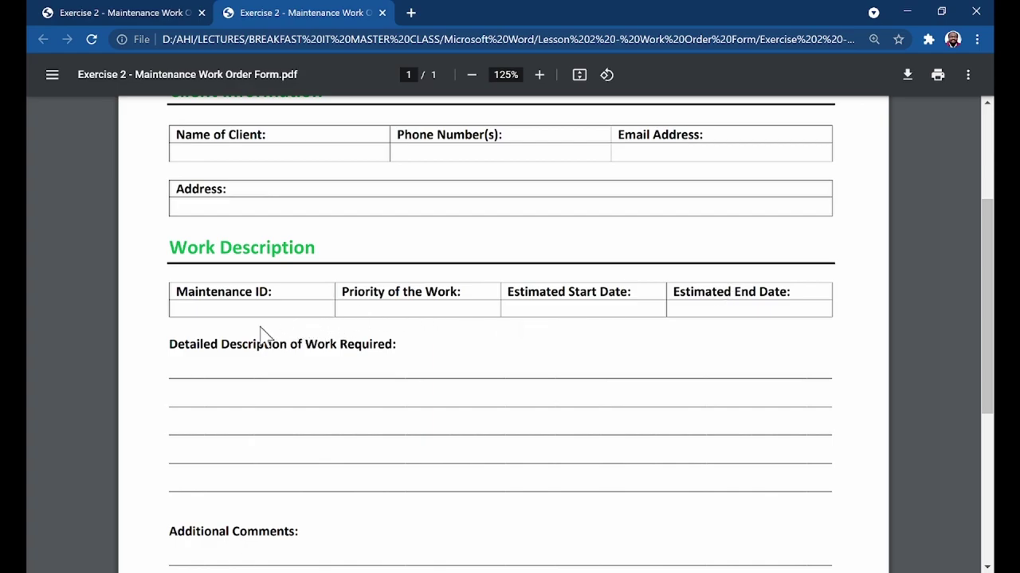
# Step: Insert an empty 4-column, 2-row table on a new line under Work Description and compare it with the PDF
pyautogui.hotkey('alt', 'Tab')
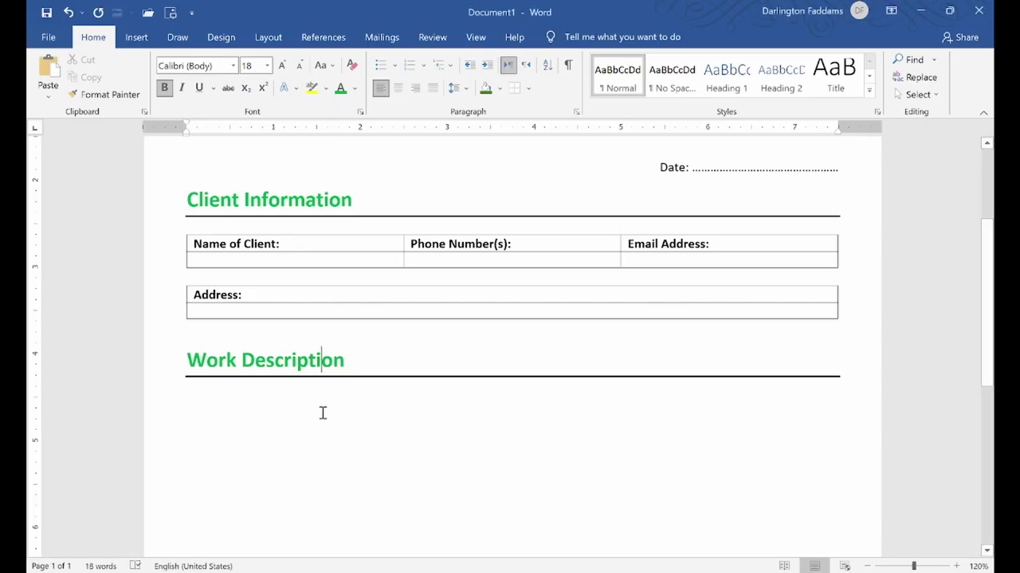
pyautogui.click(257, 401)
pyautogui.press('Return')
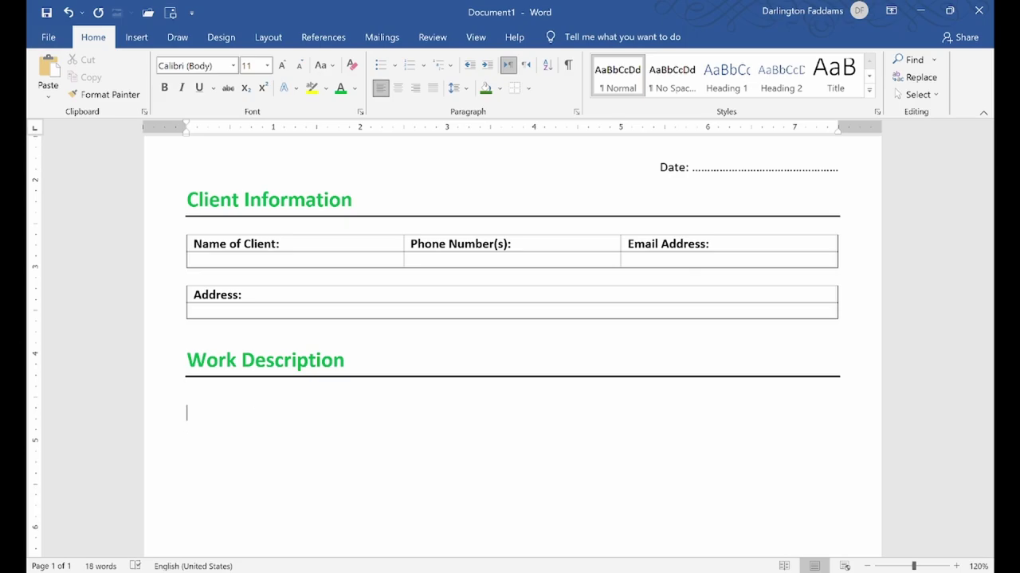
pyautogui.click(133, 40)
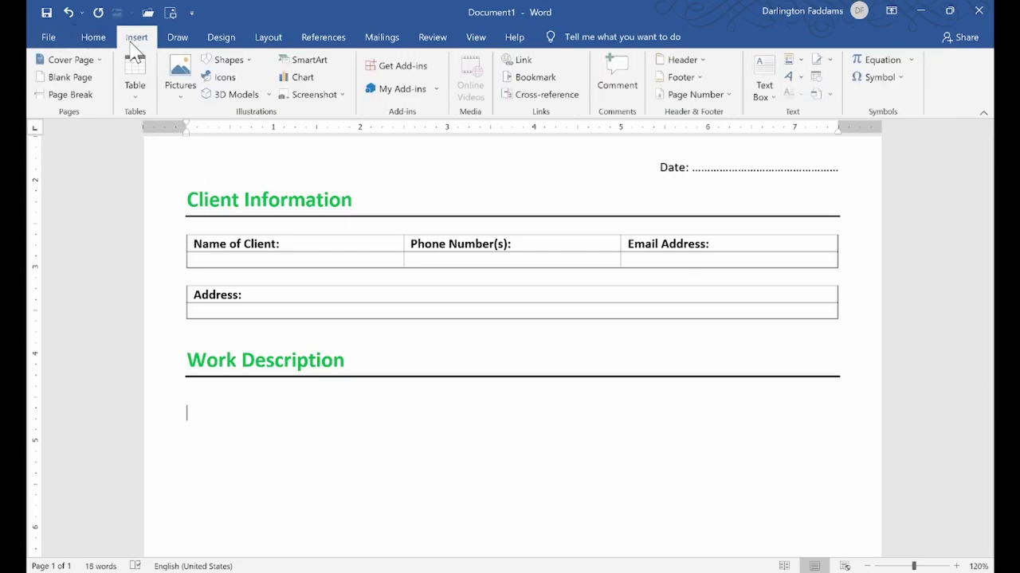
pyautogui.click(139, 80)
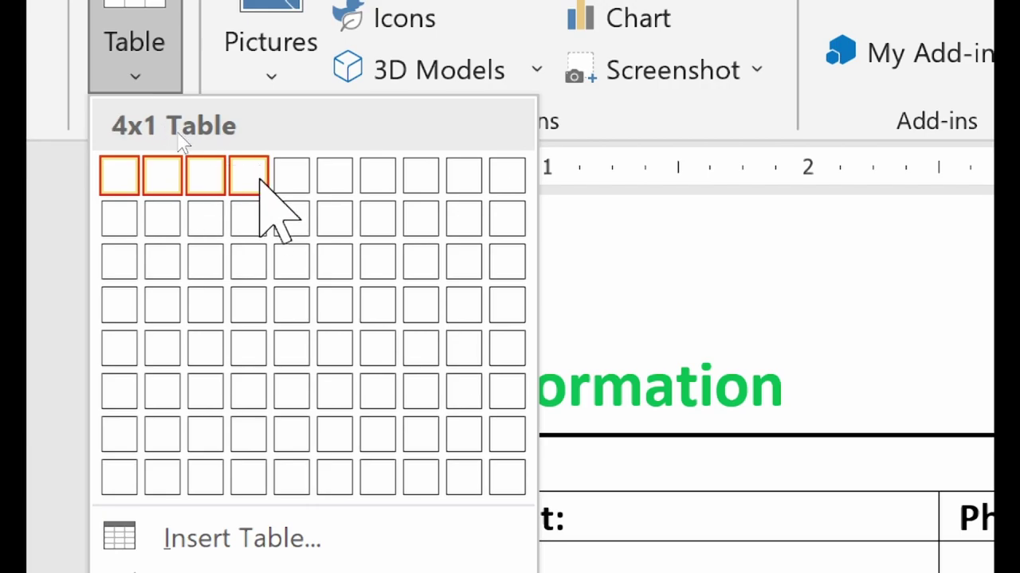
pyautogui.click(259, 209)
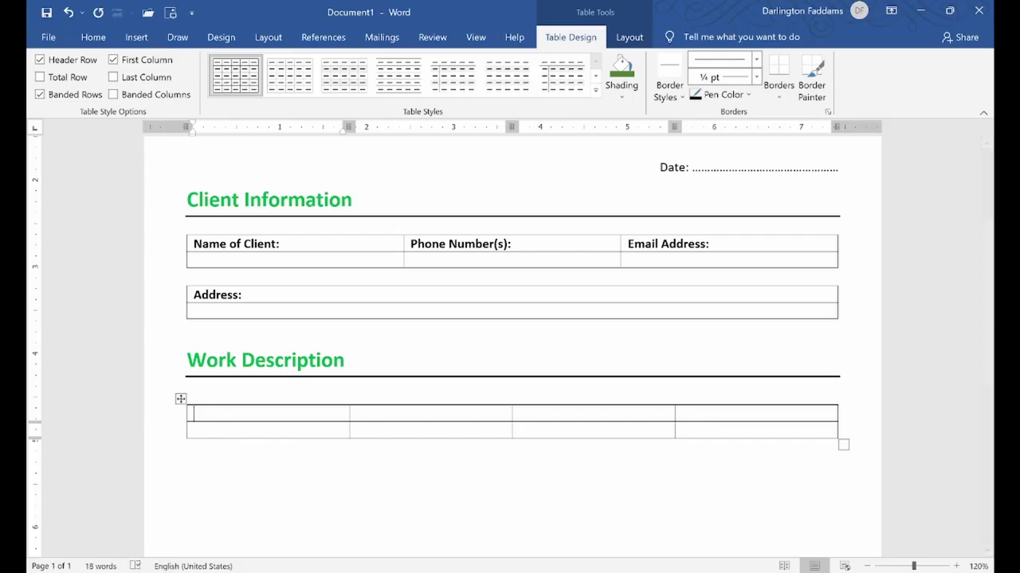
pyautogui.hotkey('alt', 'Tab')
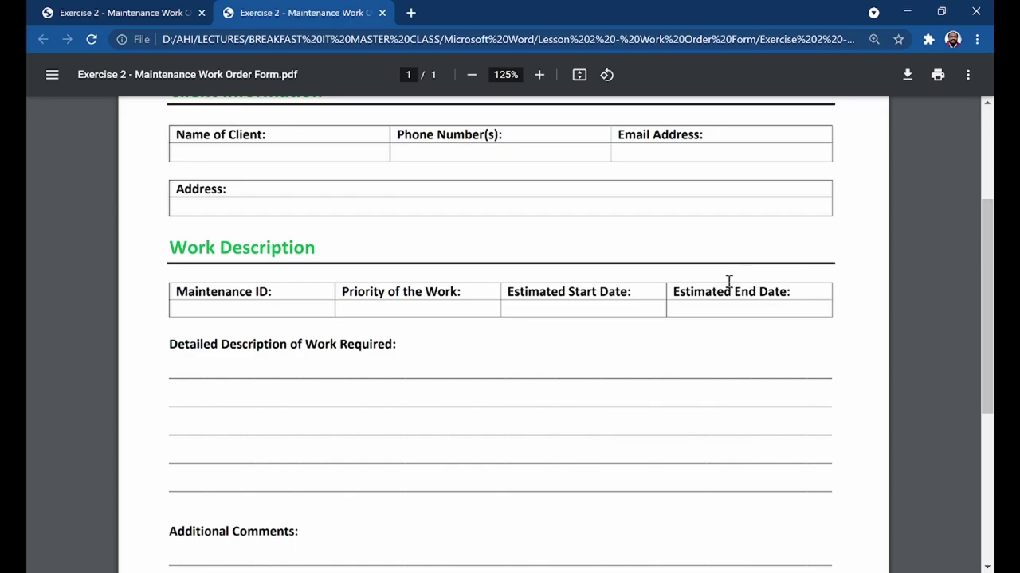
pyautogui.hotkey('alt', 'Tab')
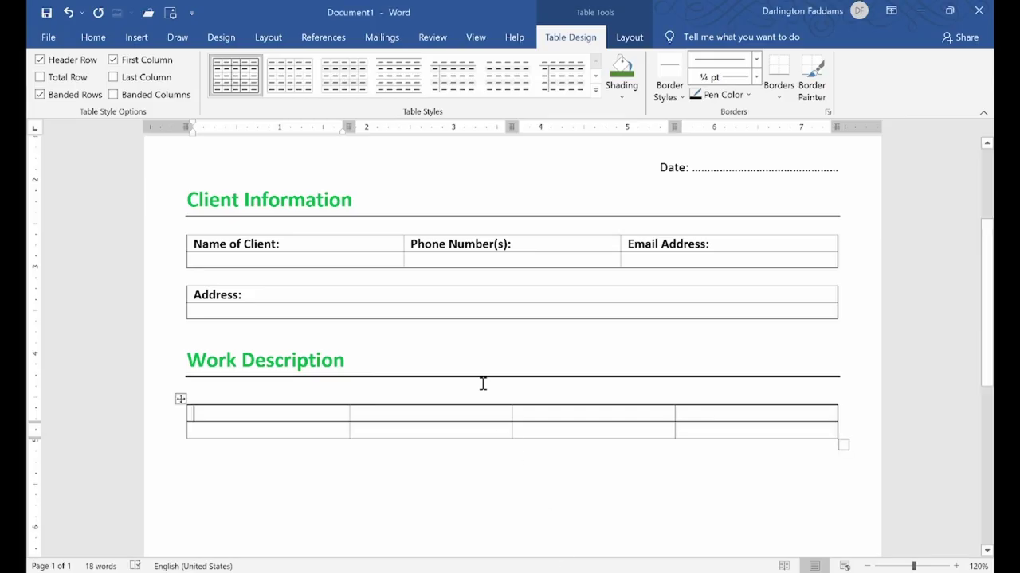
# Step: Type 'Maintenance ID:' and 'Priority of Work:' into the table's first two header cells
pyautogui.click(313, 417)
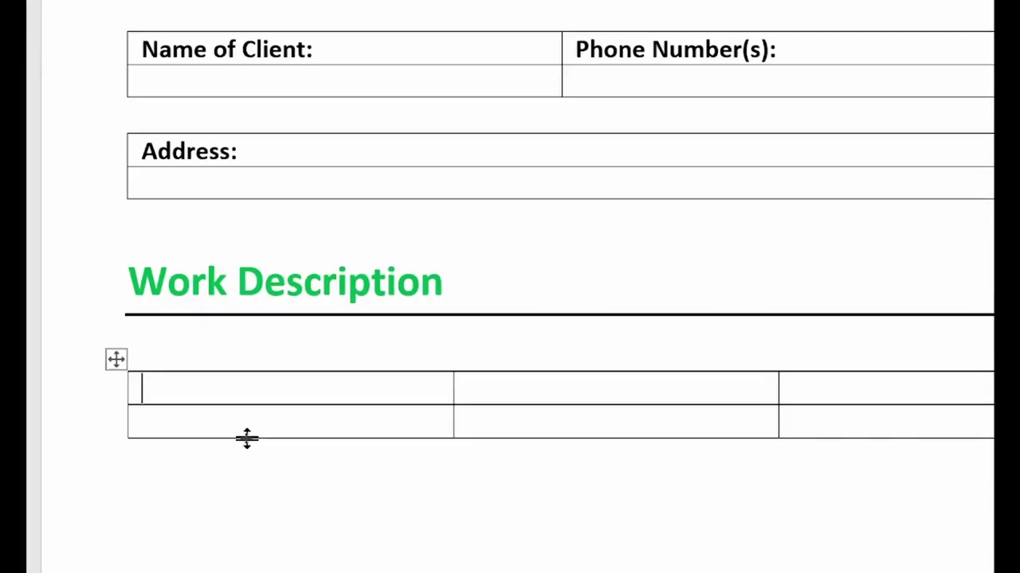
pyautogui.write('Maintena')
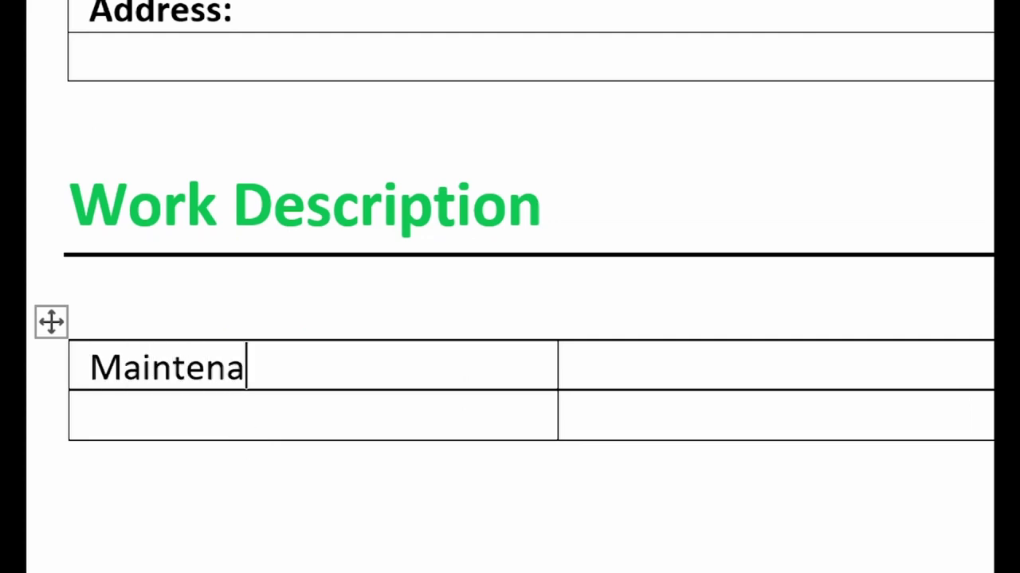
pyautogui.write('ce')
pyautogui.press('BackSpace')
pyautogui.press('BackSpace')
pyautogui.press('BackSpace')
pyautogui.write('ne I')
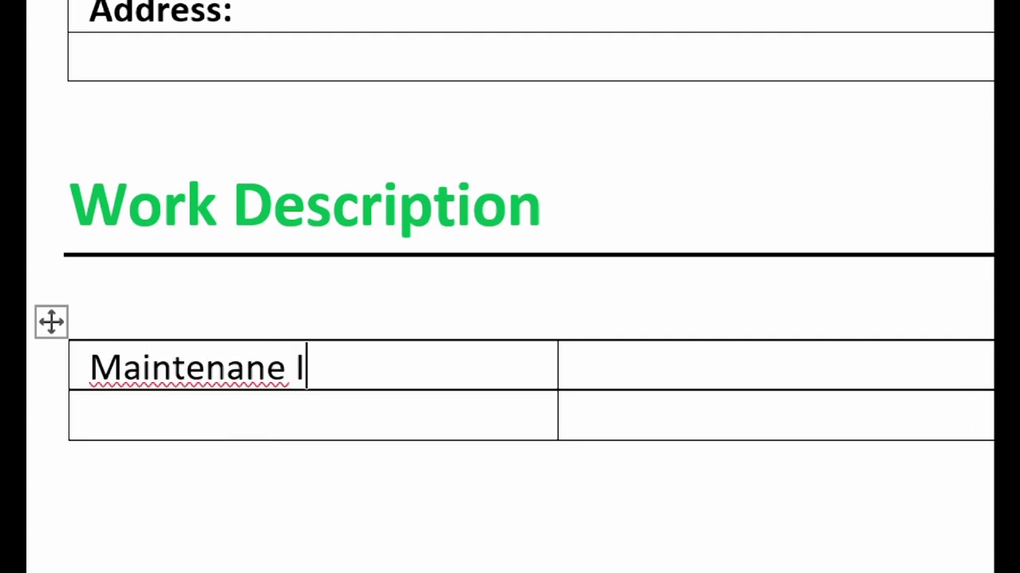
pyautogui.press('BackSpace')
pyautogui.press('BackSpace')
pyautogui.write('ce ID:')
pyautogui.press('Tab')
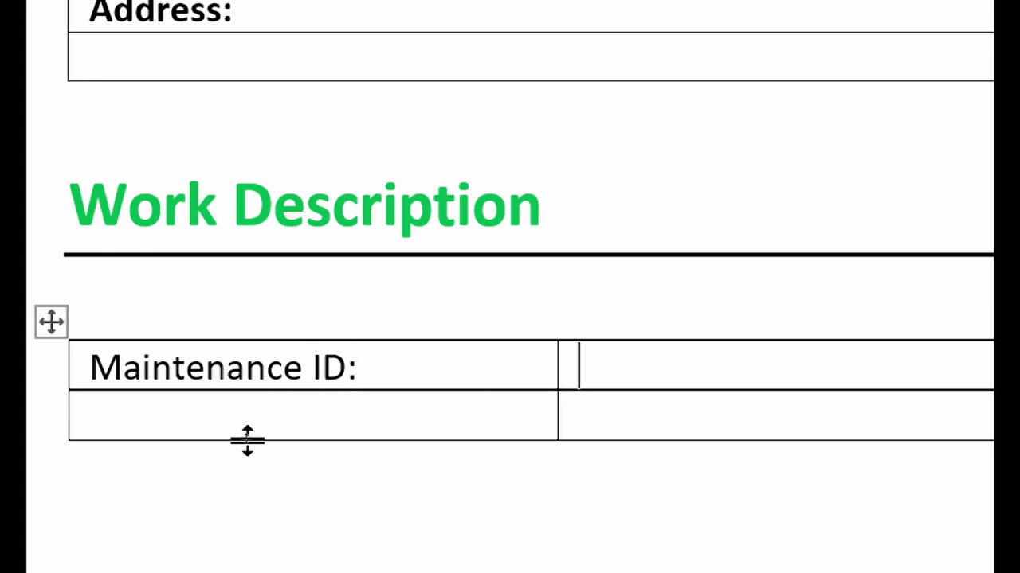
pyautogui.write('Priority ')
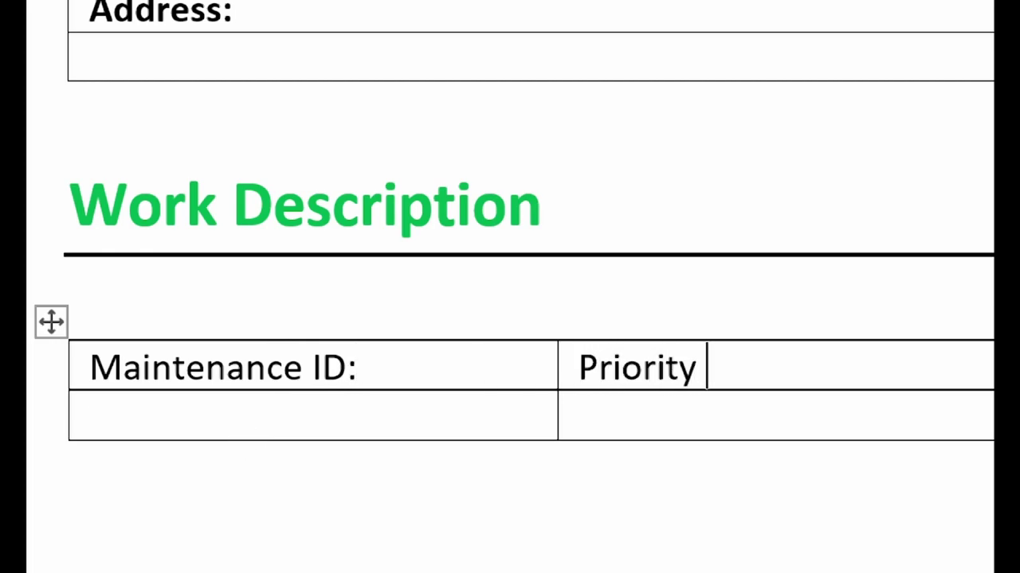
pyautogui.write('of Work:')
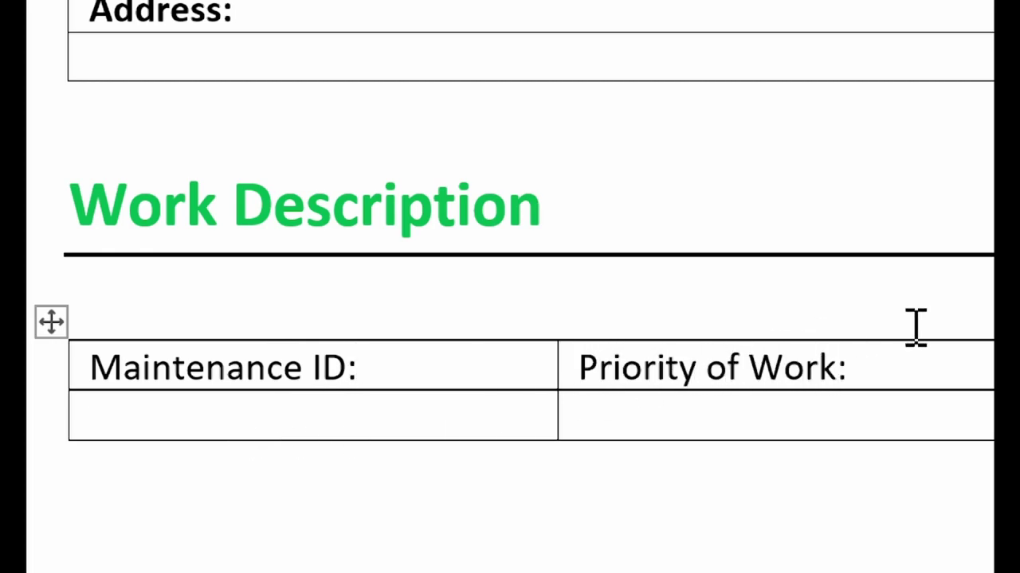
# Step: Fill the remaining header cells with 'Estimated Start Date:' and 'Estimated End Date:'
pyautogui.press('Tab')
pyautogui.write('Estg')
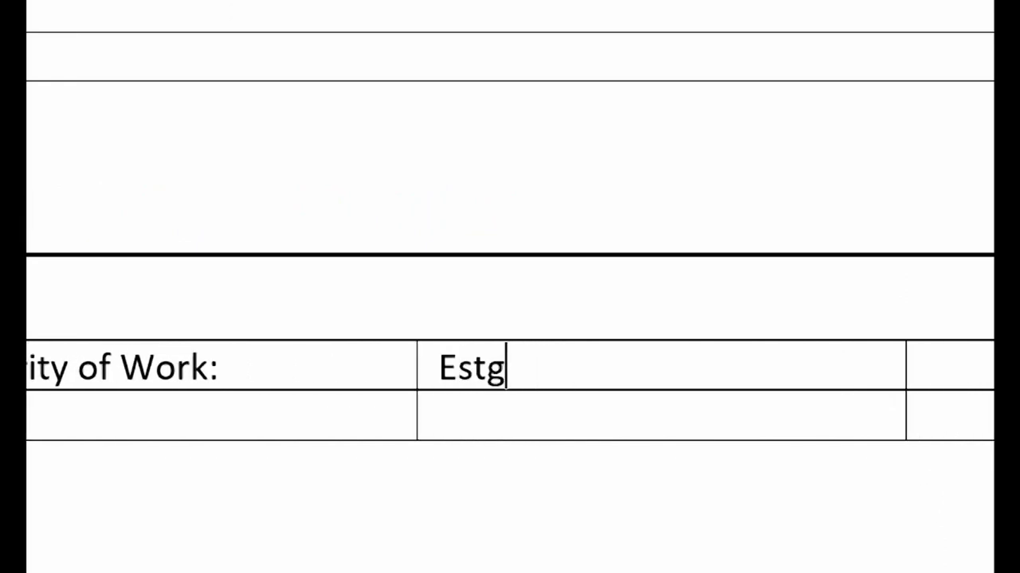
pyautogui.press('BackSpace')
pyautogui.write('inmat')
pyautogui.press('BackSpace')
pyautogui.press('BackSpace')
pyautogui.press('BackSpace')
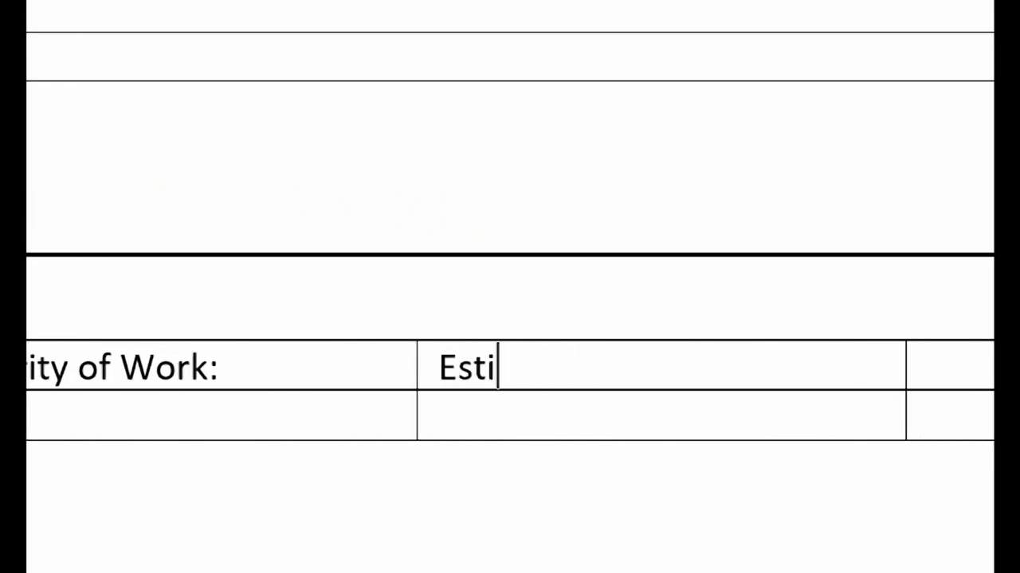
pyautogui.write('mated Start D')
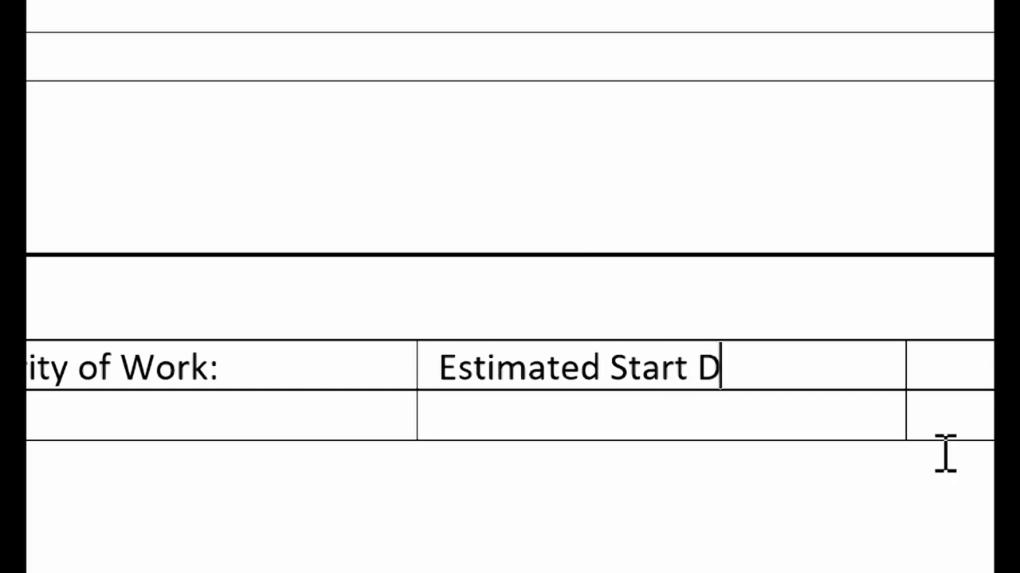
pyautogui.write('ate:')
pyautogui.press('Tab')
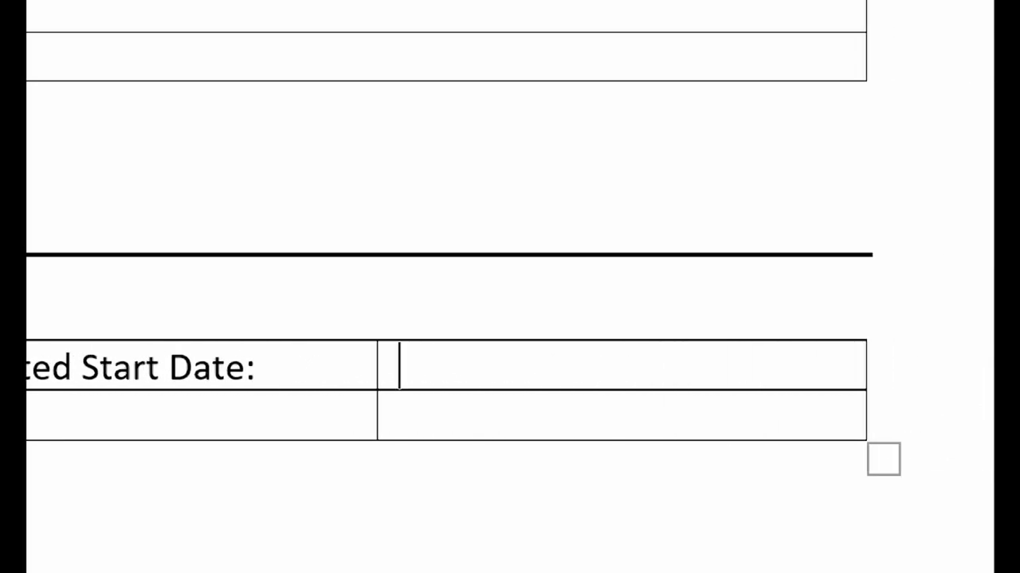
pyautogui.write('Estimated End')
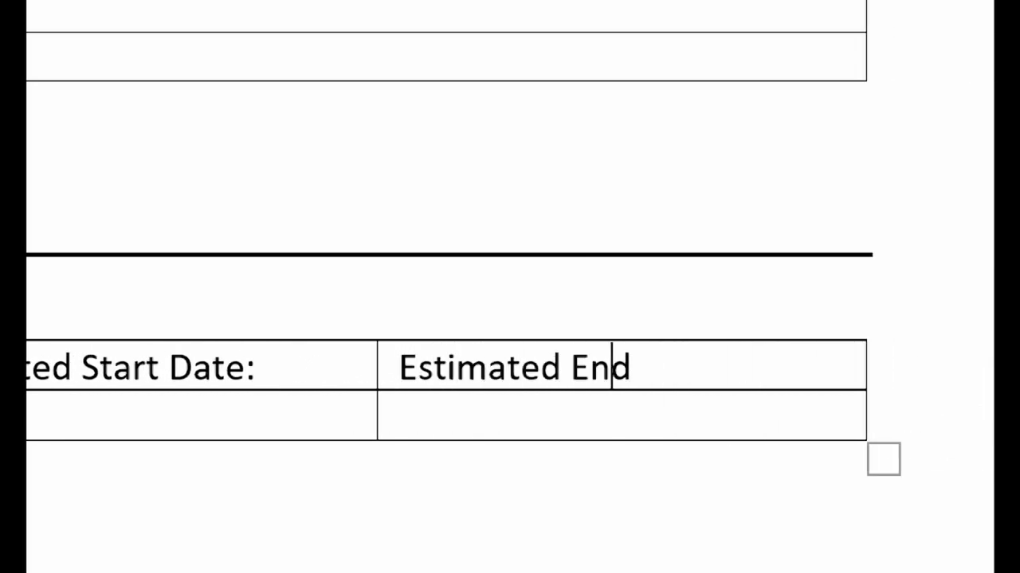
pyautogui.write(' Date:')
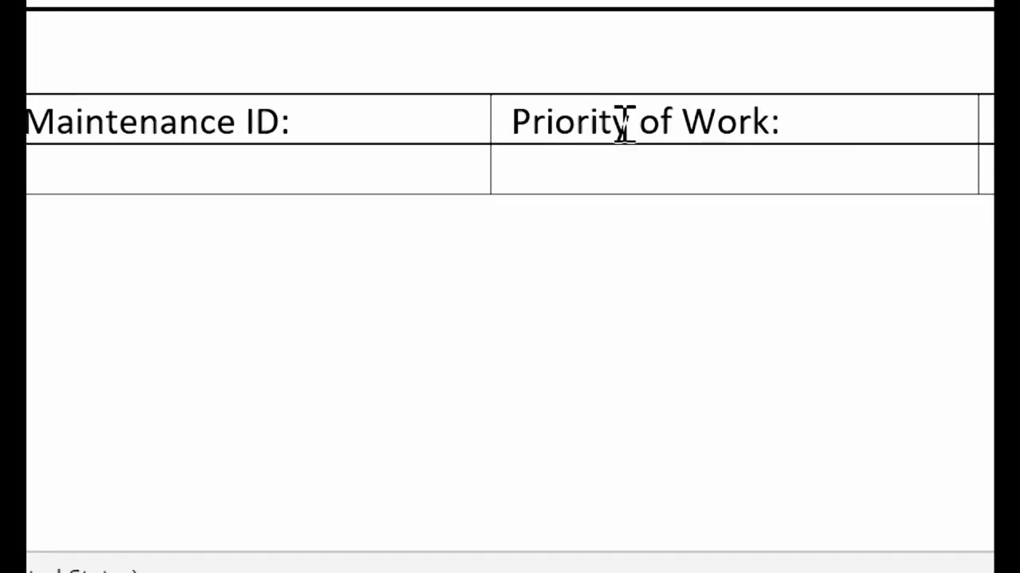
# Step: Apply the Address label's formatting to the four header labels with Format Painter and make them bold
pyautogui.click(473, 193)
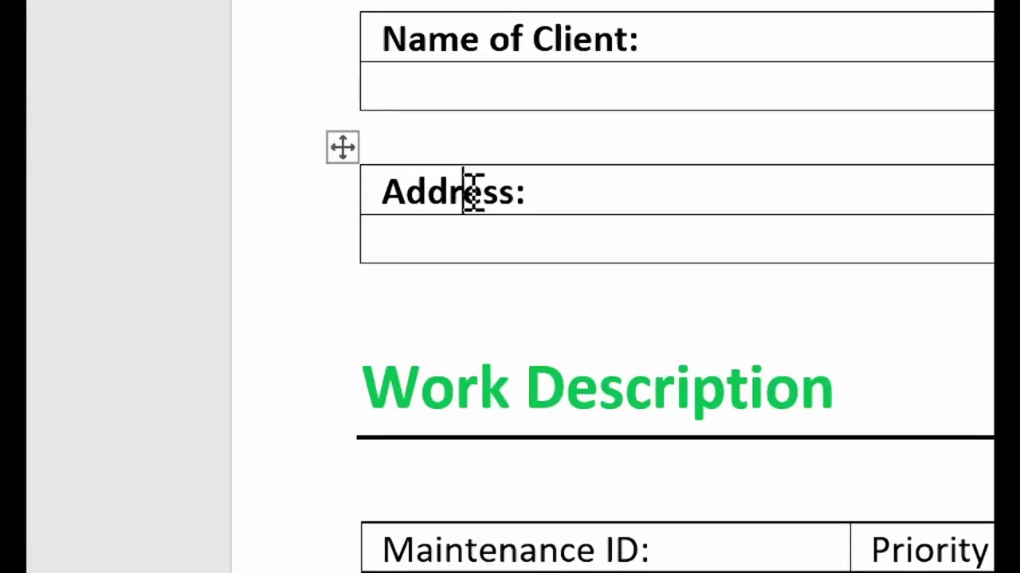
pyautogui.doubleClick(473, 192)
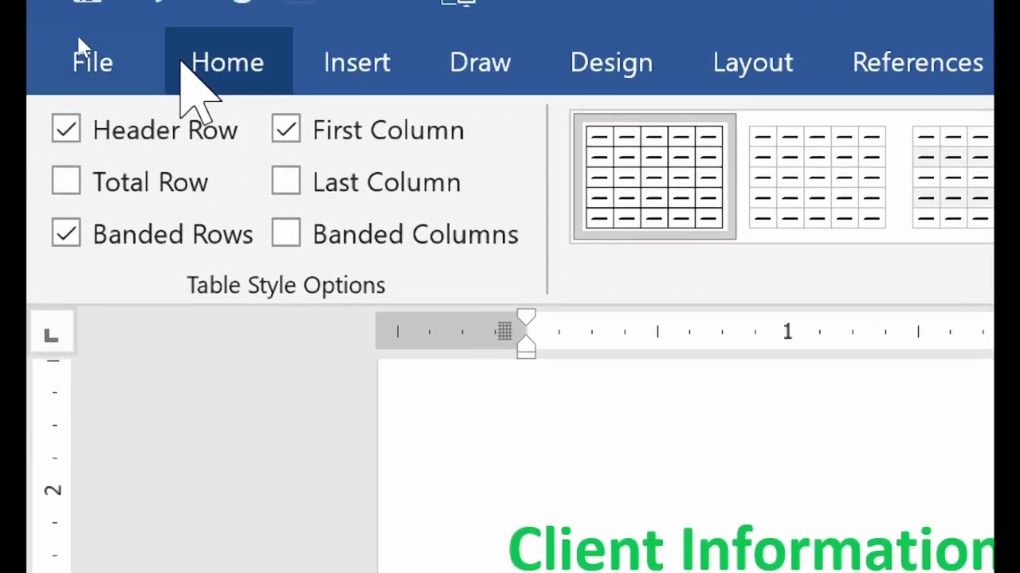
pyautogui.click(194, 62)
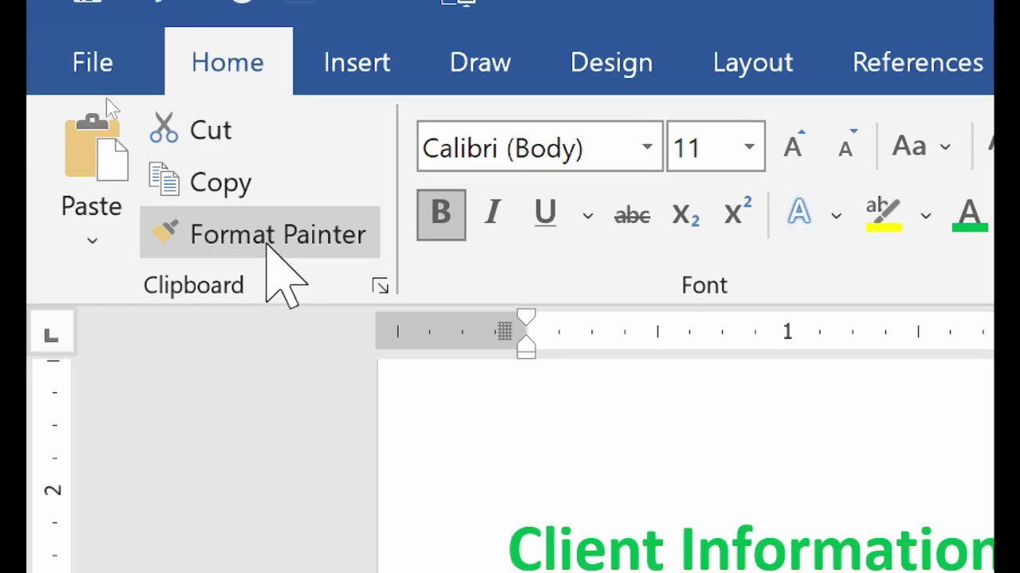
pyautogui.click(266, 241)
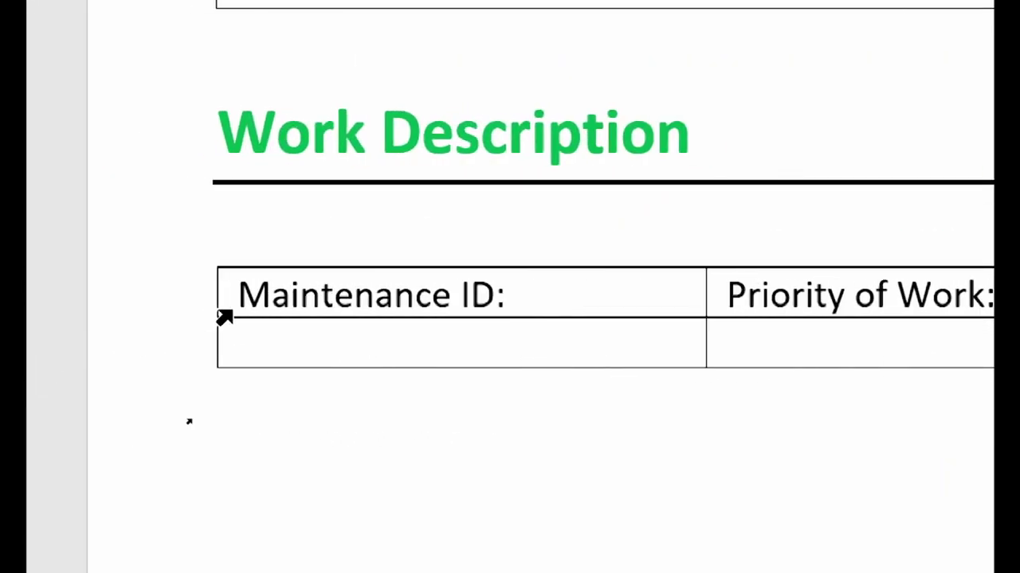
pyautogui.moveTo(223, 312); pyautogui.dragTo(912, 317)
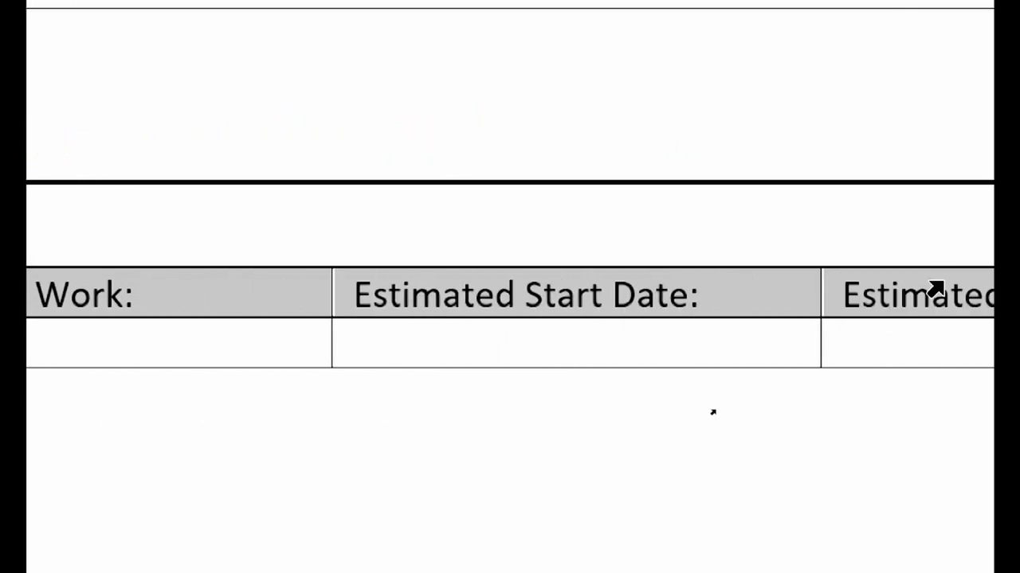
pyautogui.moveTo(911, 317); pyautogui.dragTo(944, 298)
pyautogui.hotkey('ctrl', 'b')
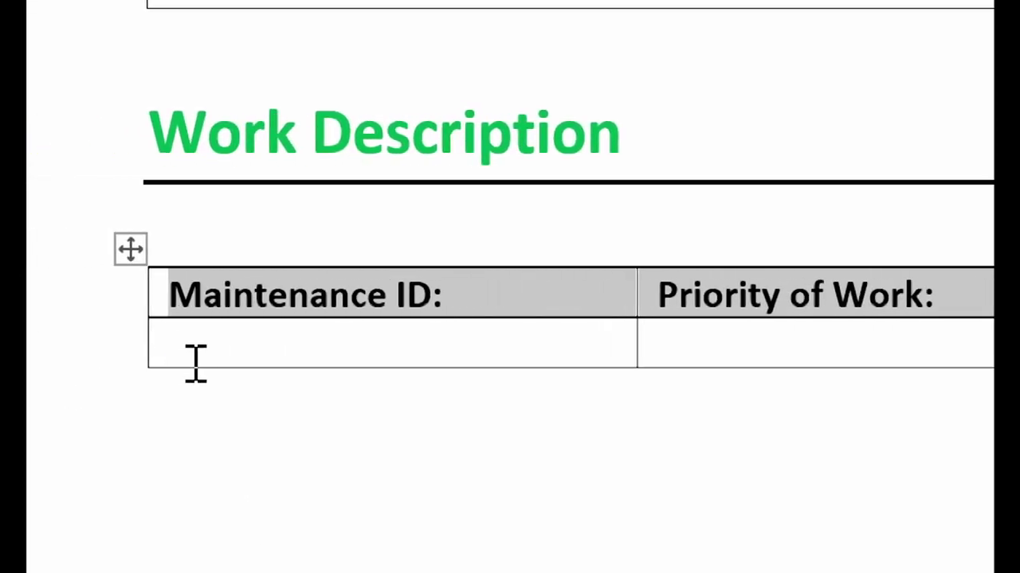
pyautogui.click(219, 334)
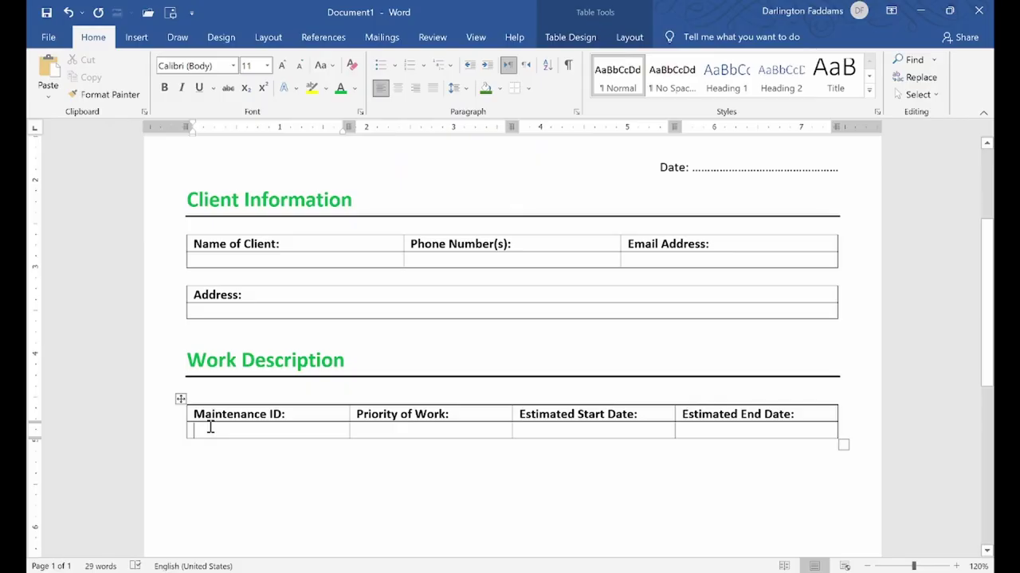
# Step: Remove the space after the empty paragraph between the Work Description heading and its table
pyautogui.click(211, 465)
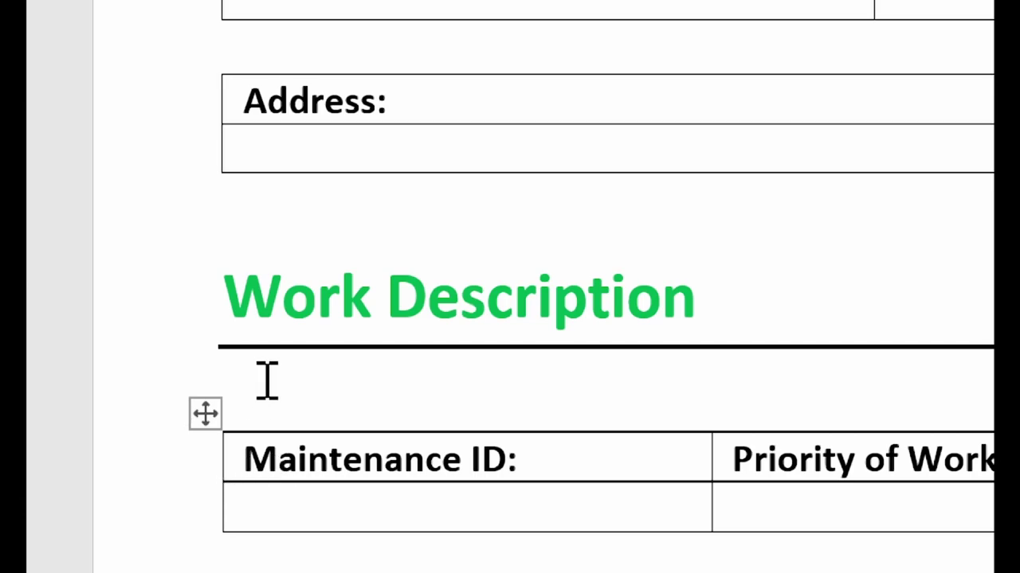
pyautogui.click(168, 398)
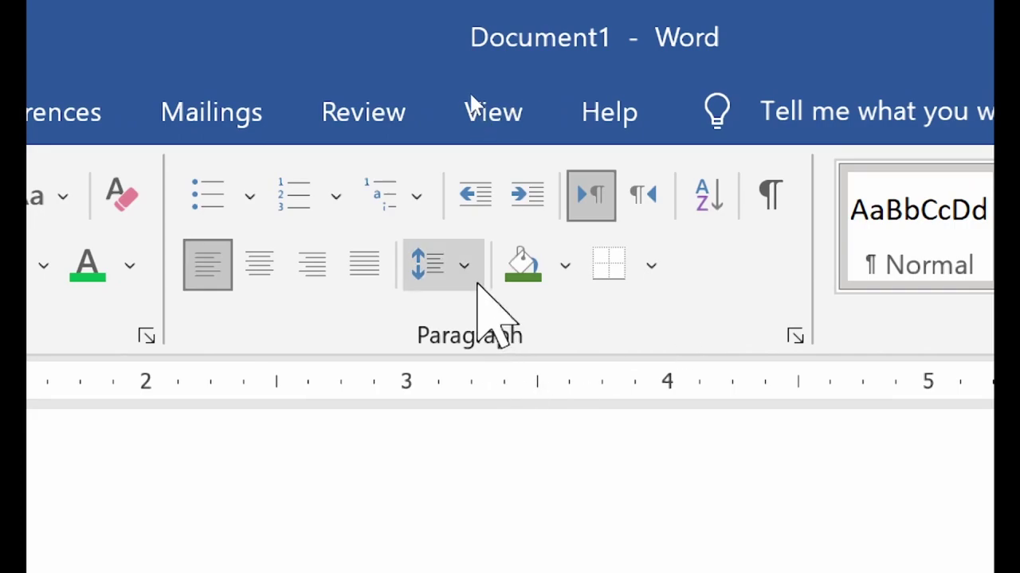
pyautogui.click(470, 279)
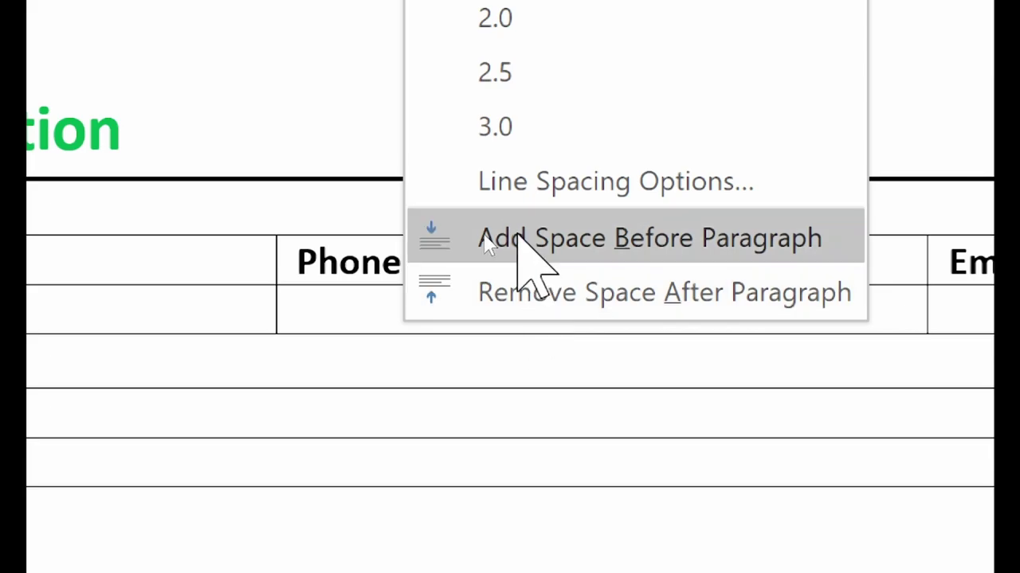
pyautogui.click(539, 288)
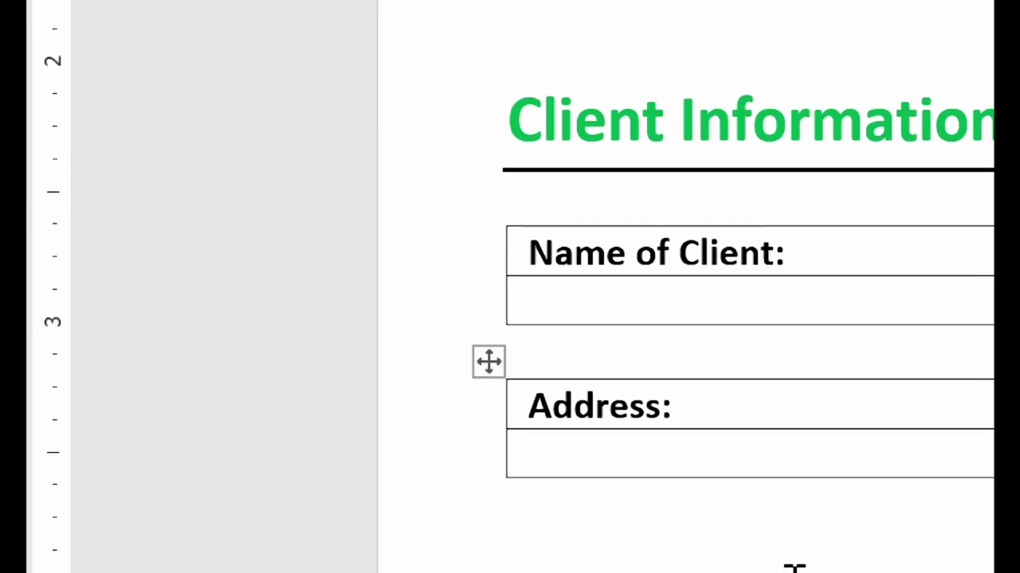
pyautogui.scroll(-5, 620, 221)
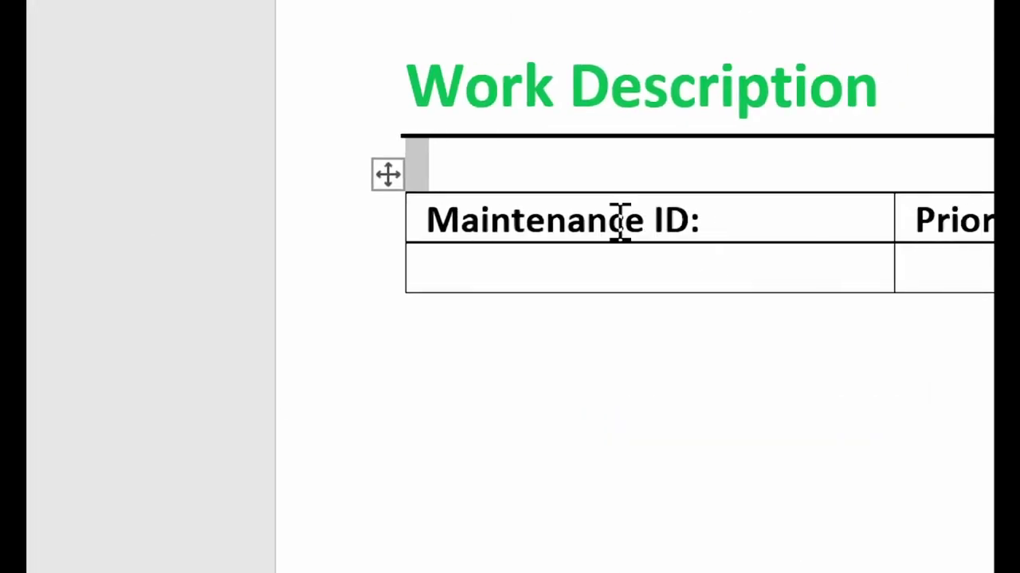
pyautogui.click(539, 174)
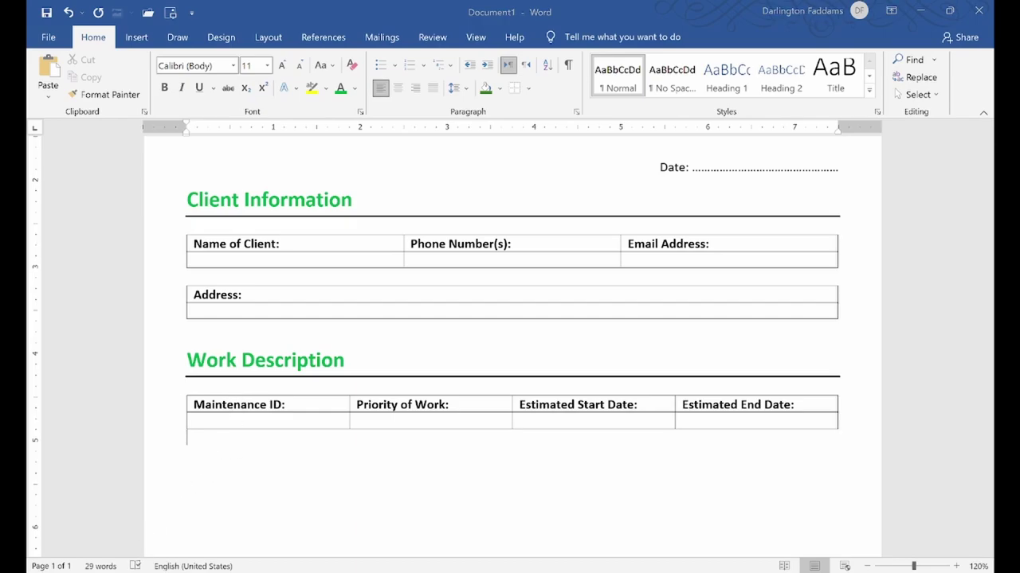
# Step: Scroll through the reference PDF from Detailed Description down to Work Authorization
pyautogui.click(137, 570)
pyautogui.scroll(1, 414, 358)
pyautogui.scroll(-1, 414, 358)
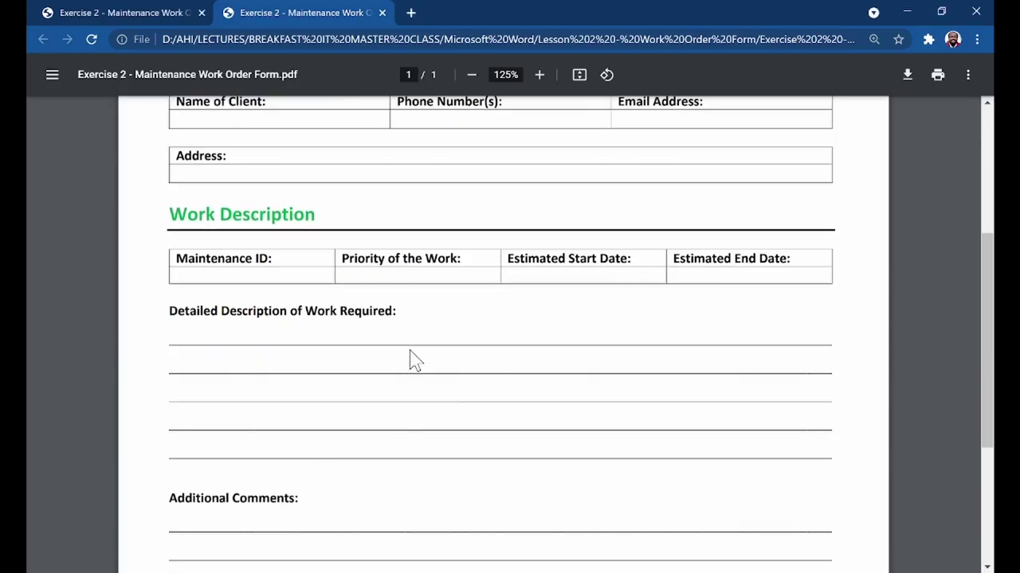
pyautogui.scroll(-2, 409, 359)
pyautogui.scroll(-1, 409, 359)
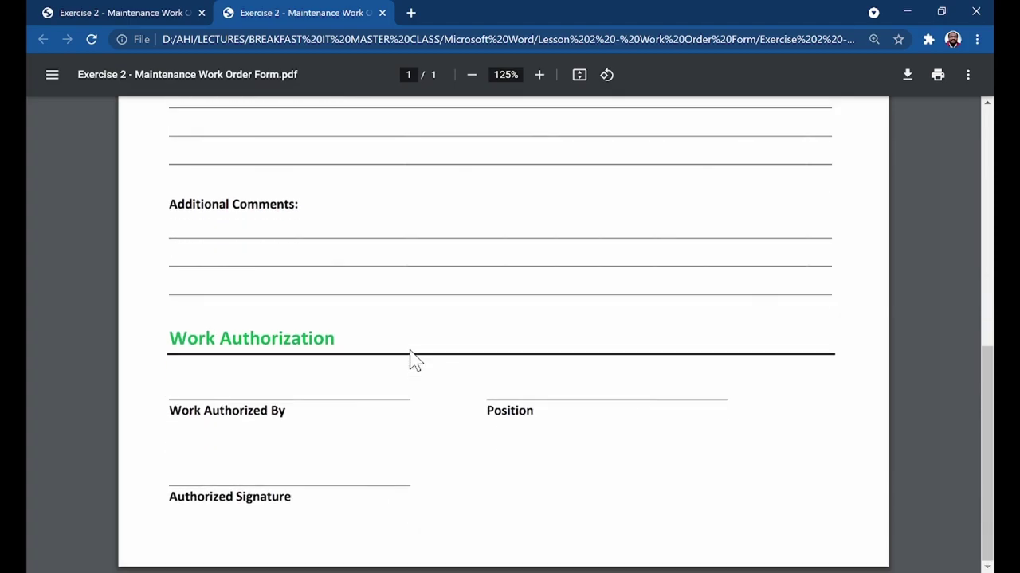
pyautogui.scroll(2, 409, 358)
pyautogui.scroll(2, 409, 359)
pyautogui.scroll(1, 409, 358)
pyautogui.scroll(-1, 409, 358)
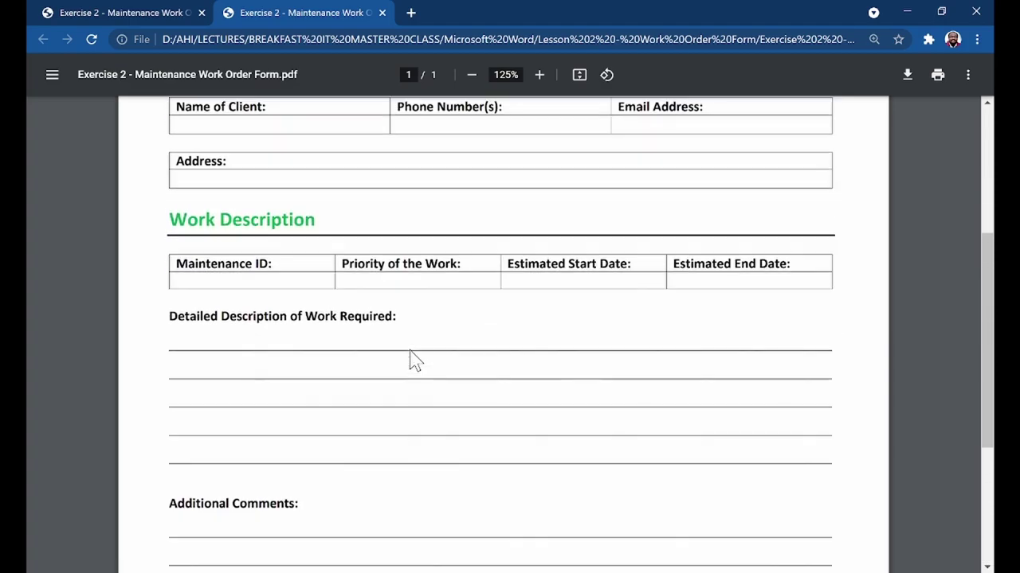
pyautogui.scroll(-2, 410, 358)
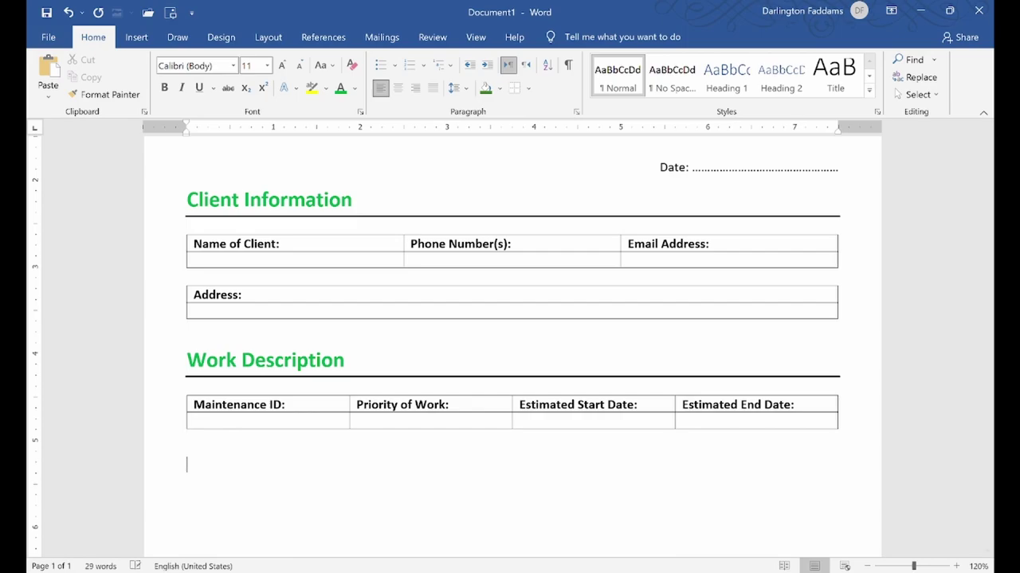
# Step: Type the 'Detailed Description of Work Required:' label below the table and check it against the PDF
pyautogui.write('Dest')
pyautogui.write('d Description of')
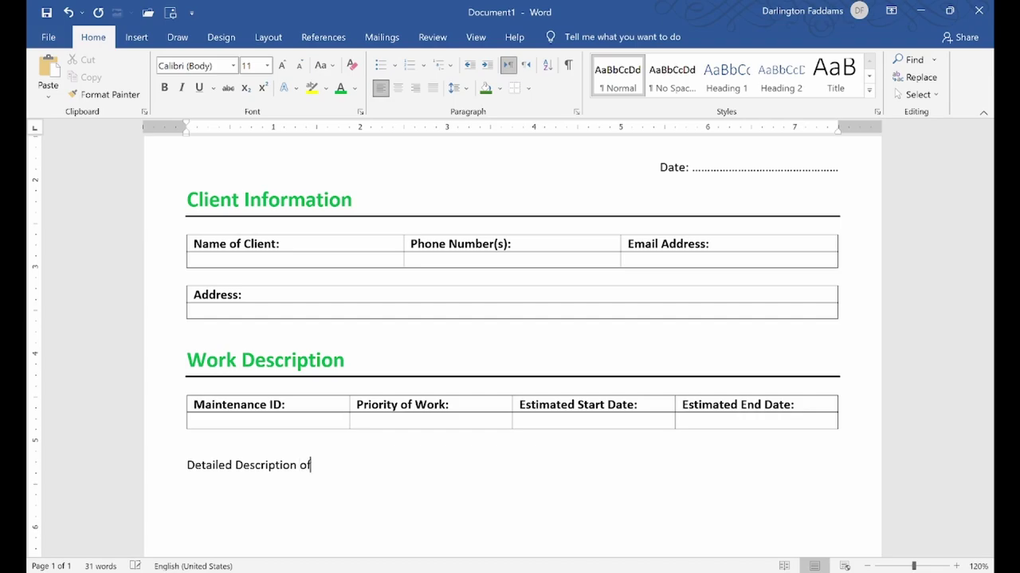
pyautogui.write(' Work Required:')
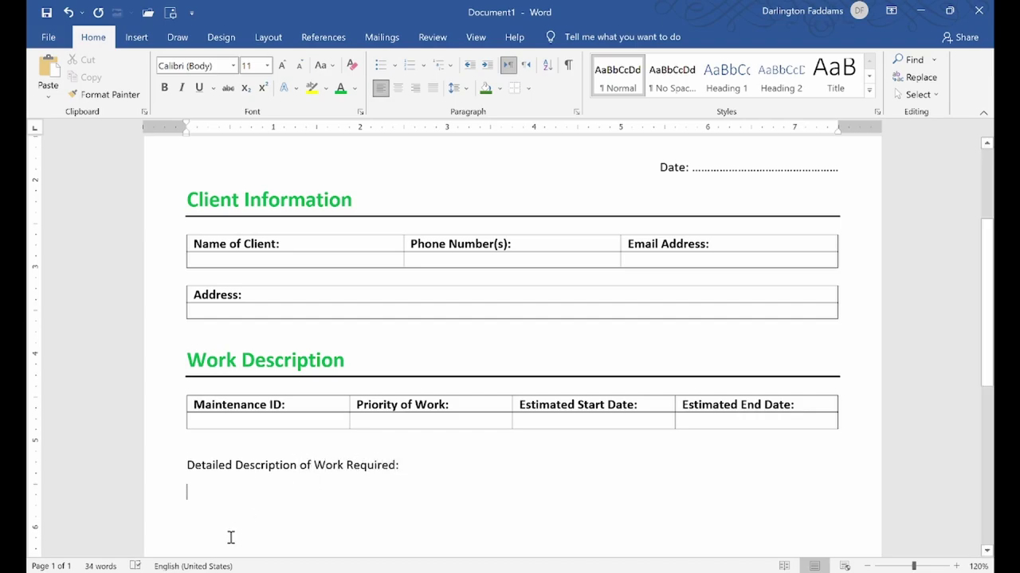
pyautogui.hotkey('alt', 'Tab')
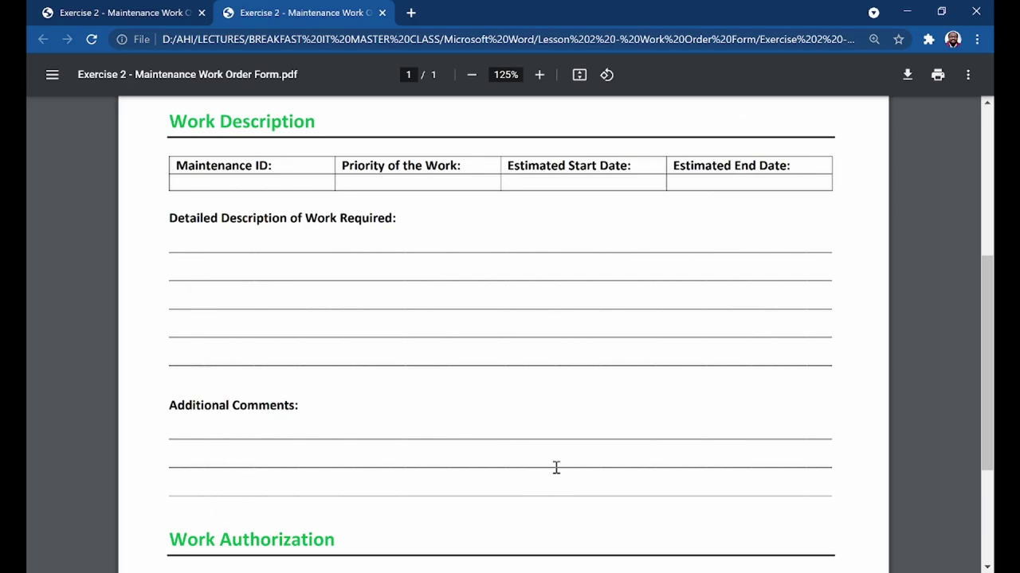
pyautogui.hotkey('alt', 'Tab')
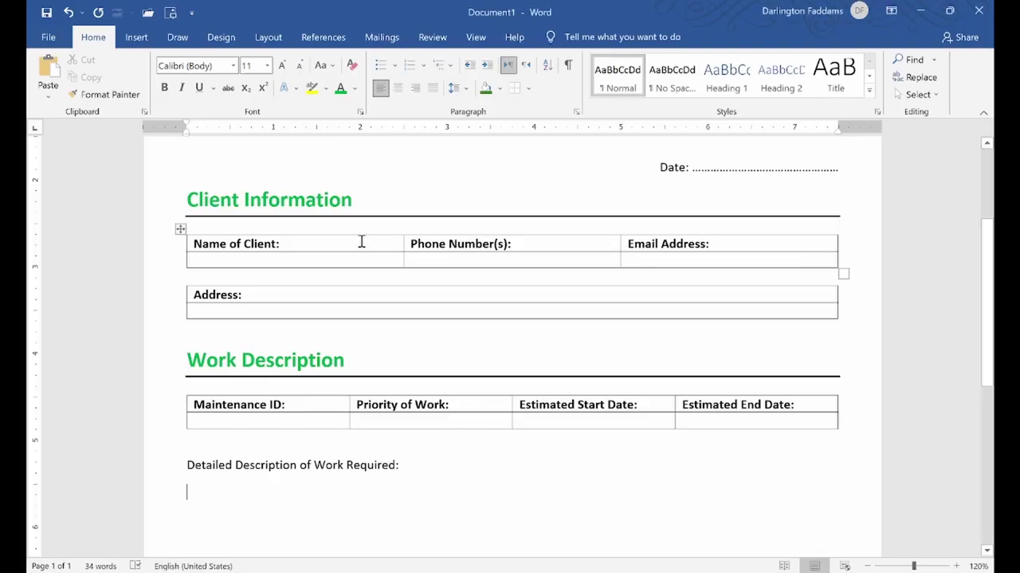
pyautogui.scroll(3, 360, 239)
pyautogui.scroll(-4, 343, 271)
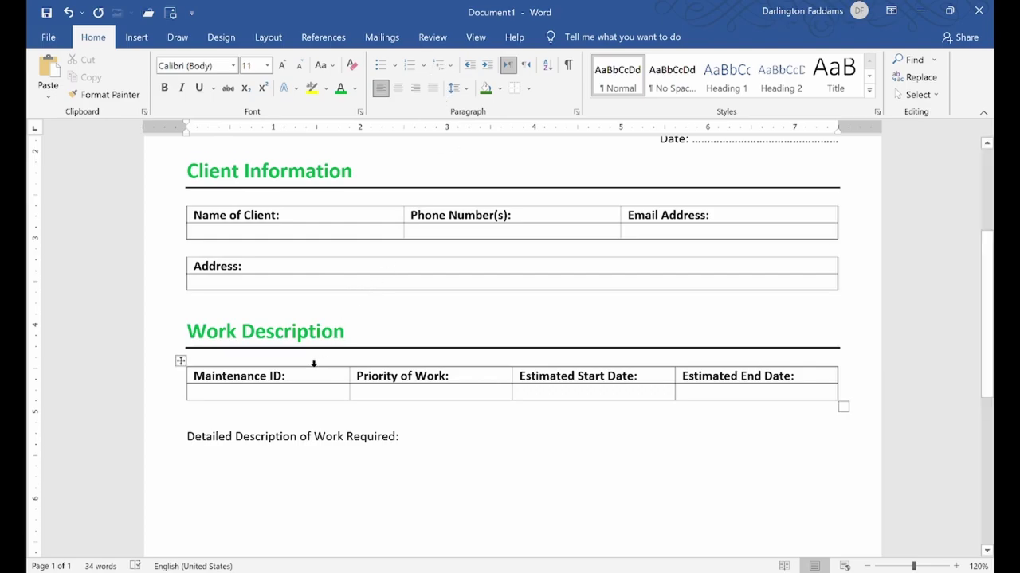
pyautogui.scroll(-2, 313, 362)
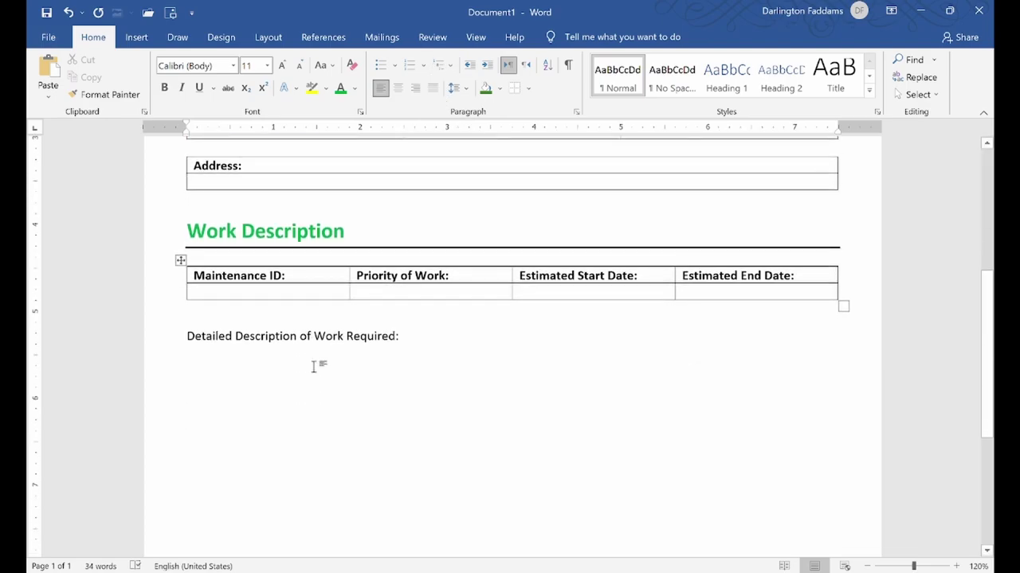
# Step: Type a full-width row of underscores under the label as a writing line, trimming the overflow
pyautogui.write('_')
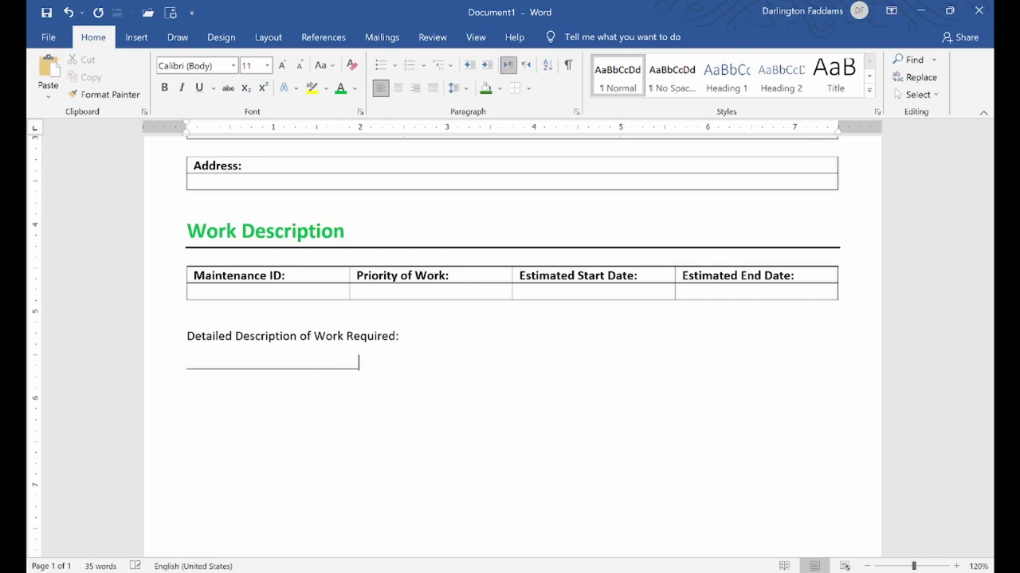
pyautogui.write('____________________________')
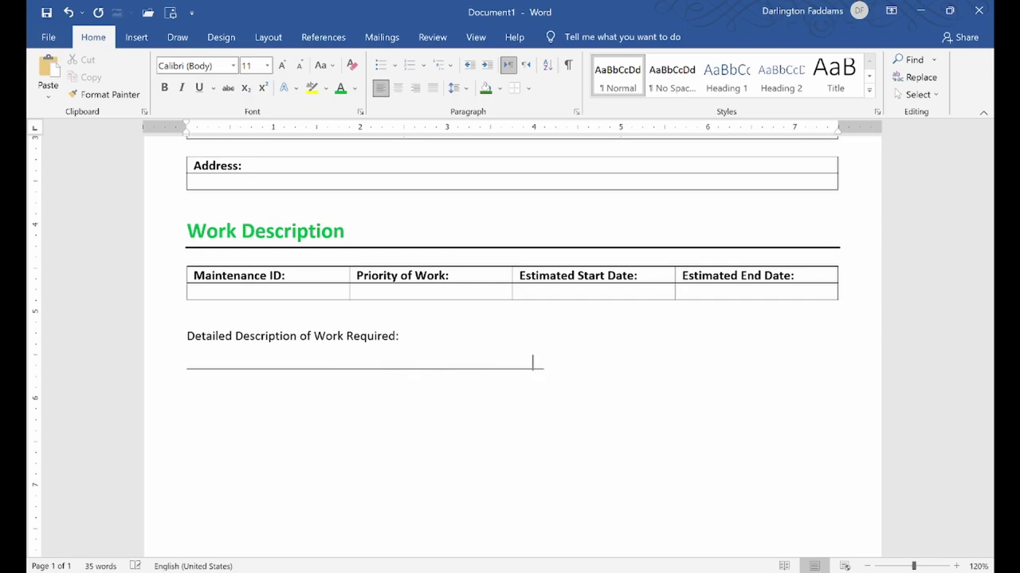
pyautogui.write('__________________________________________')
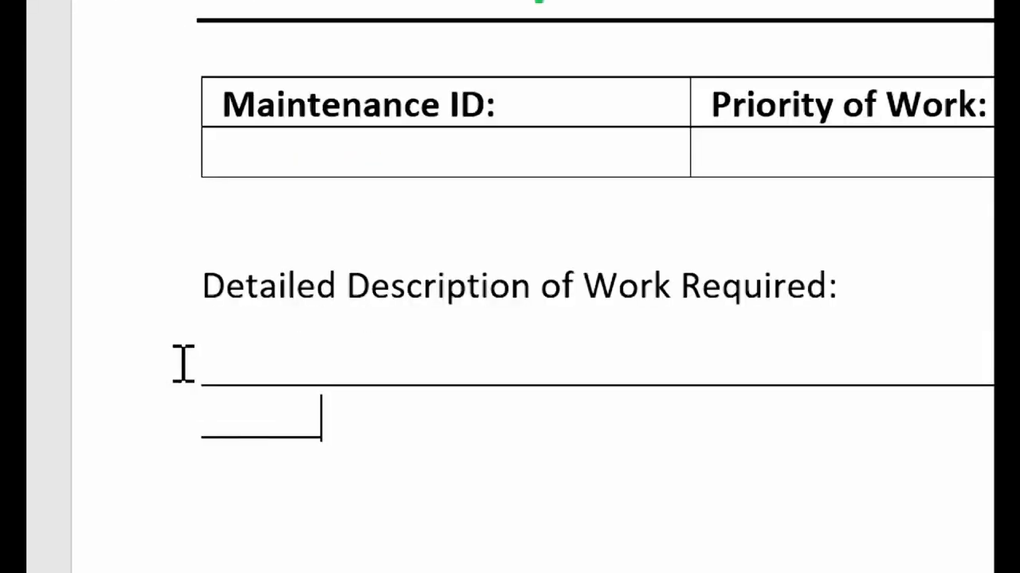
pyautogui.press('BackSpace')
pyautogui.press('BackSpace')
pyautogui.press('BackSpace')
pyautogui.press('BackSpace')
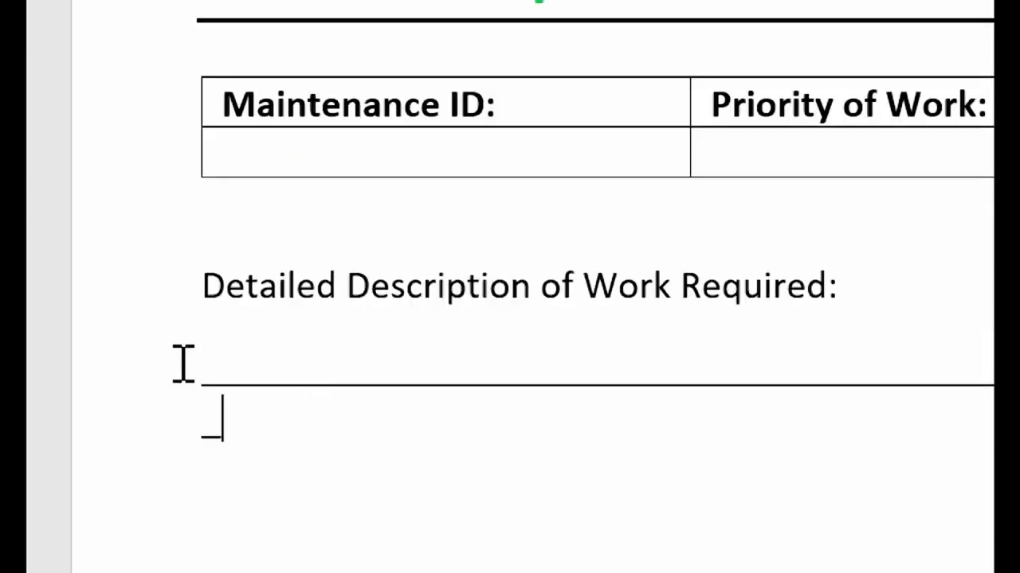
pyautogui.press('BackSpace')
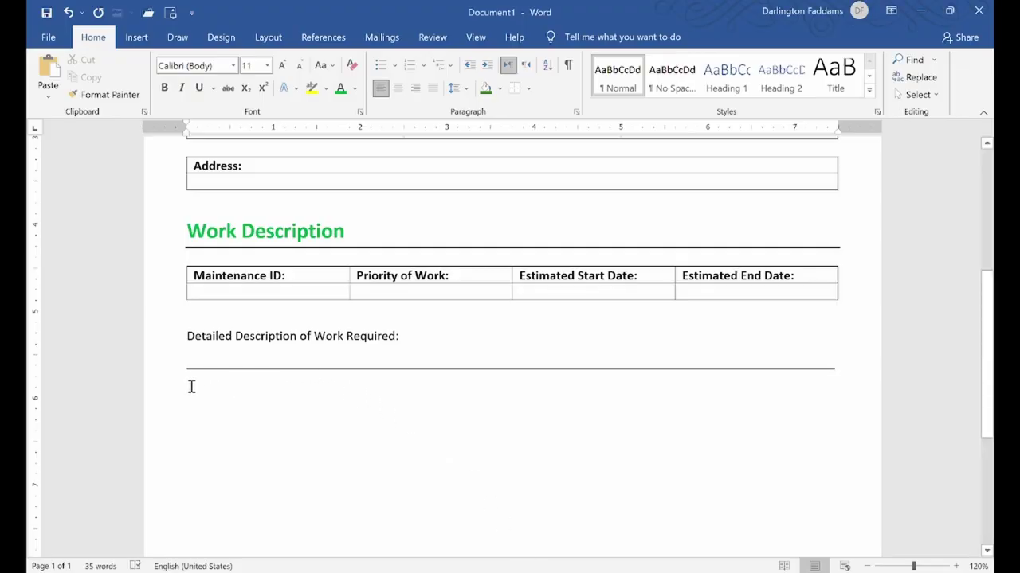
# Step: Set the writing line's font to Calibri Light at size 8
pyautogui.click(160, 379)
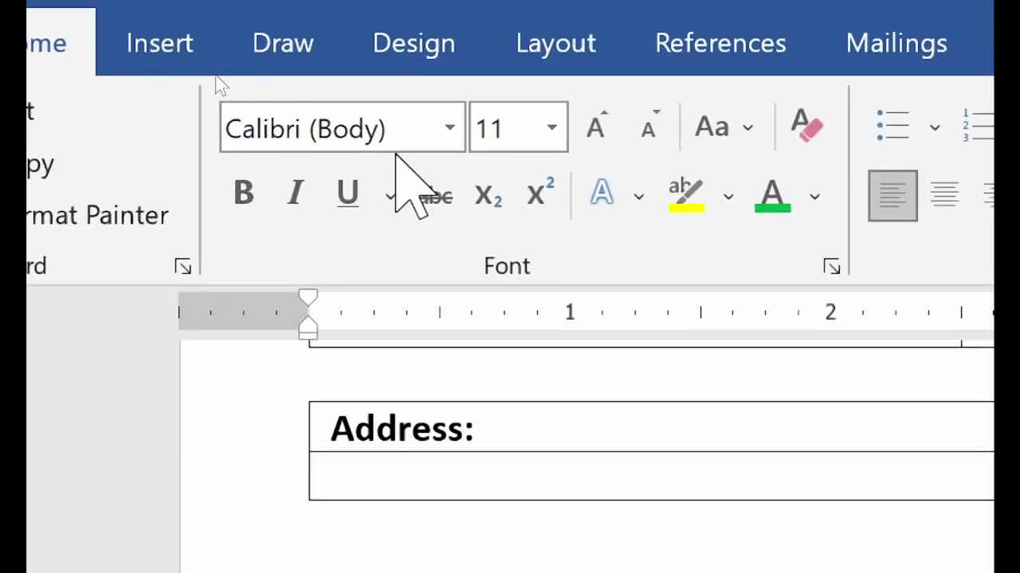
pyautogui.click(450, 127)
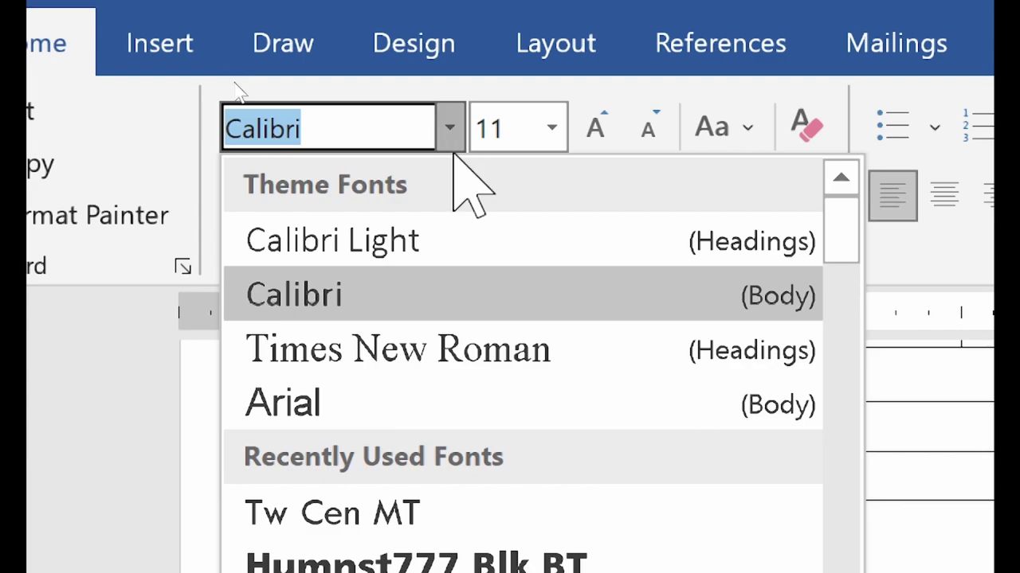
pyautogui.click(448, 238)
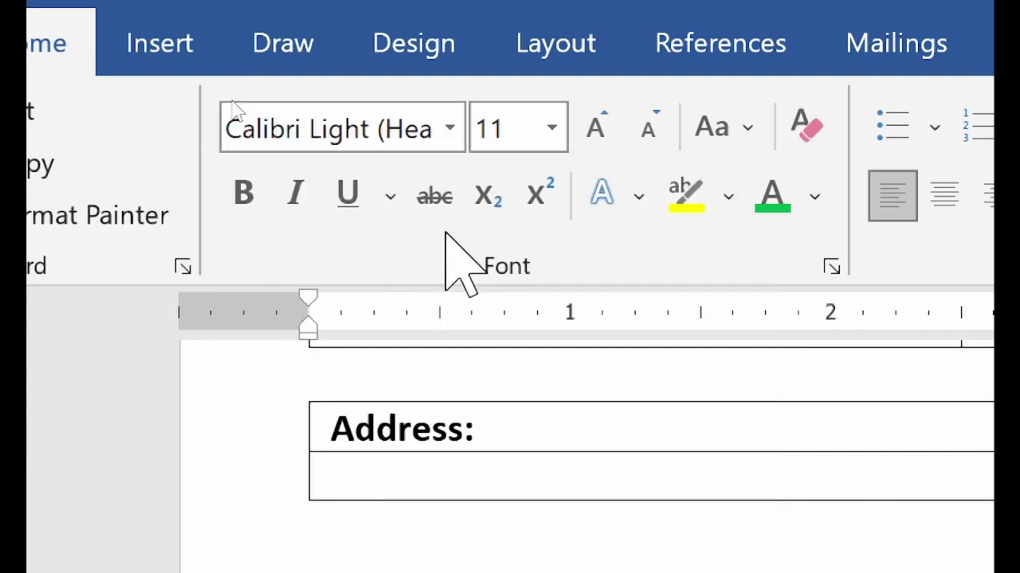
pyautogui.click(641, 129)
pyautogui.click(641, 129)
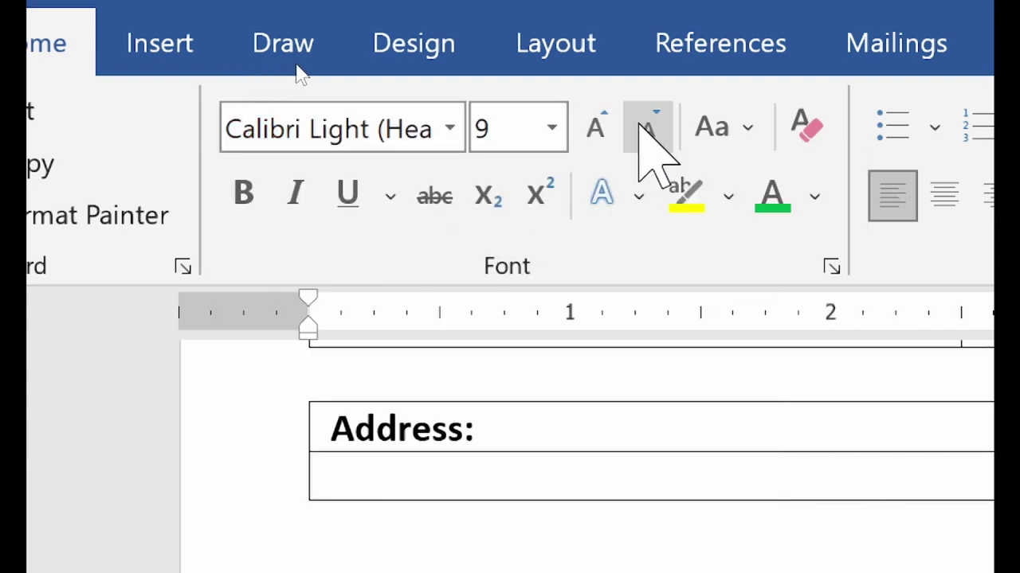
pyautogui.click(642, 129)
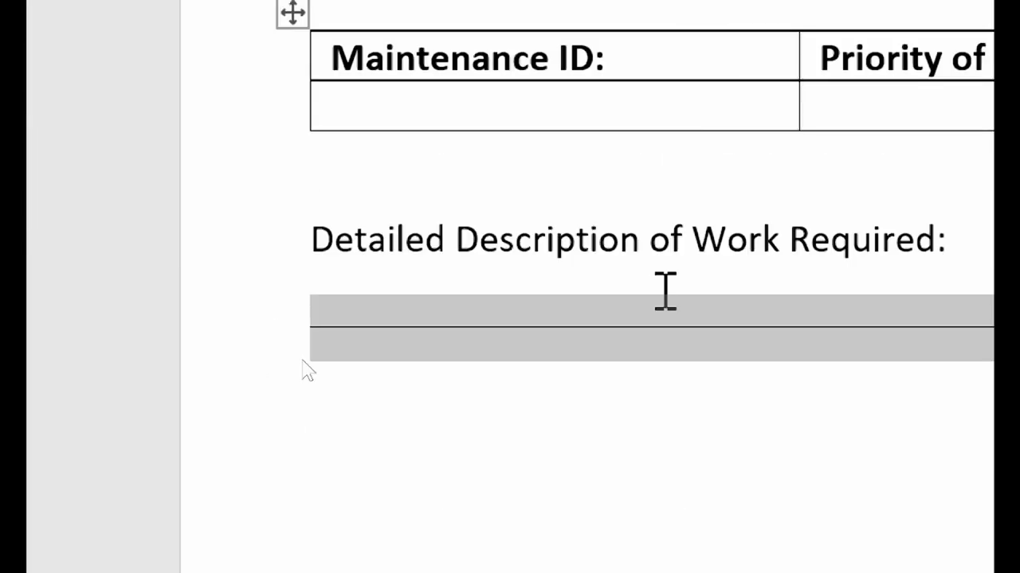
pyautogui.click(641, 353)
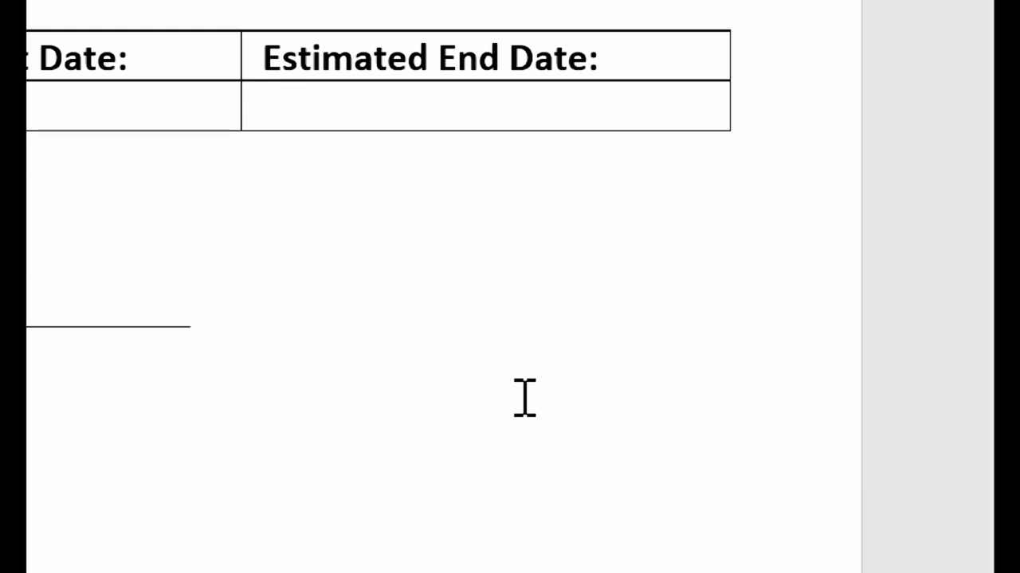
# Step: Duplicate the writing line so several copies sit under the label
pyautogui.click(144, 310)
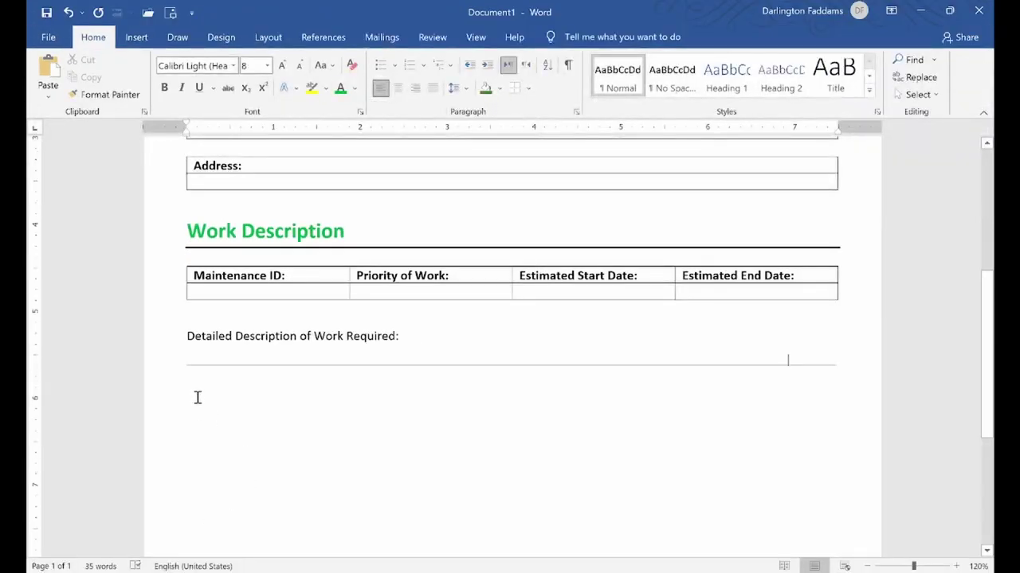
pyautogui.click(162, 370)
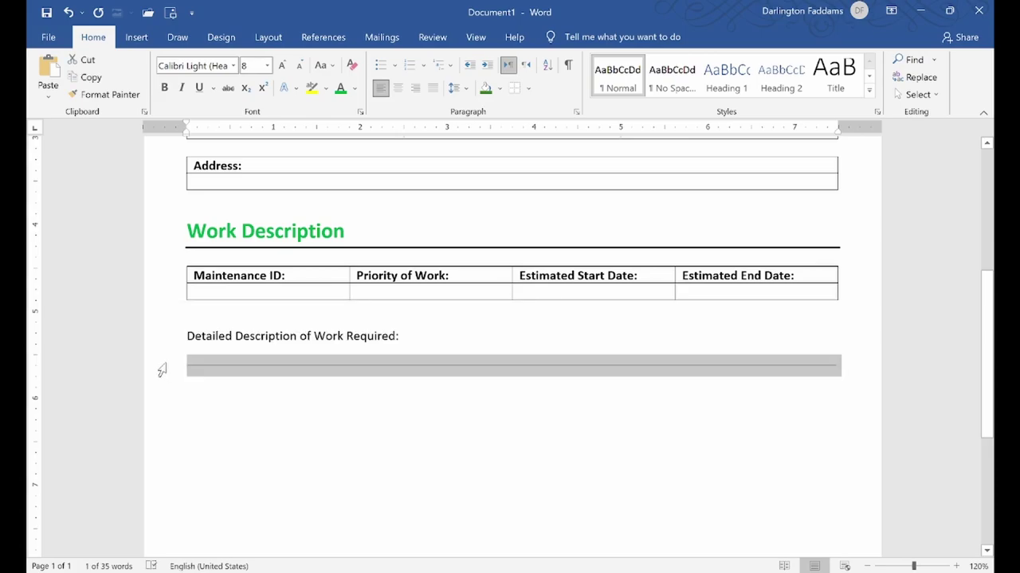
pyautogui.hotkey('ctrl', 'v')
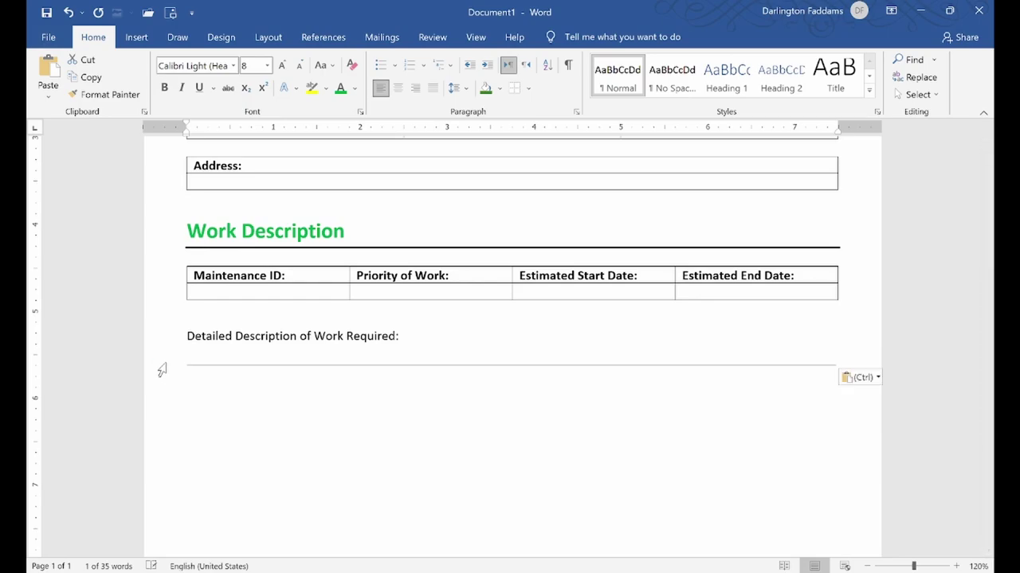
pyautogui.hotkey('ctrl', 'v')
pyautogui.hotkey('ctrl', 'v')
pyautogui.hotkey('ctrl', 'v')
pyautogui.hotkey('ctrl', 'v')
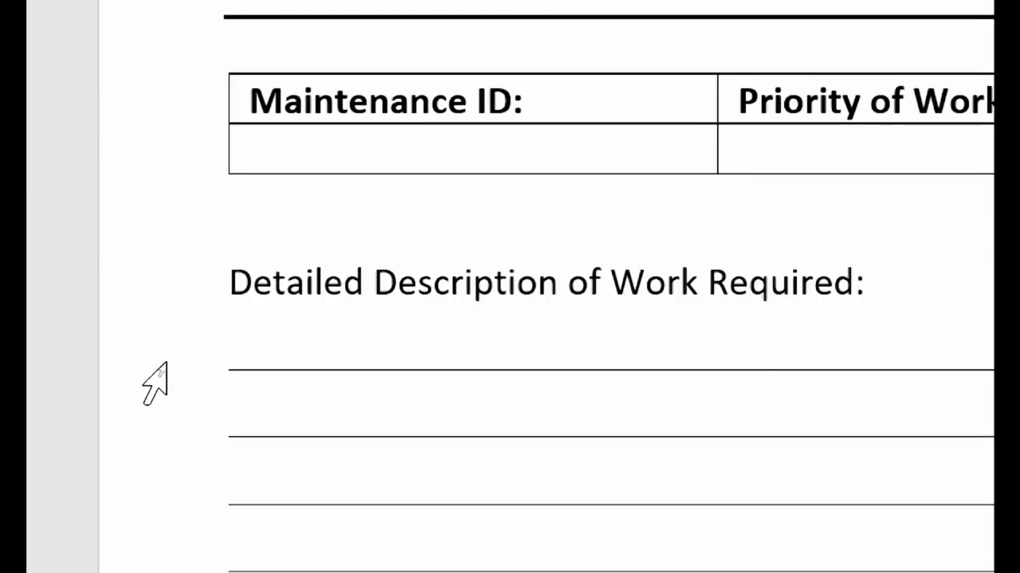
pyautogui.scroll(-1, 152, 462)
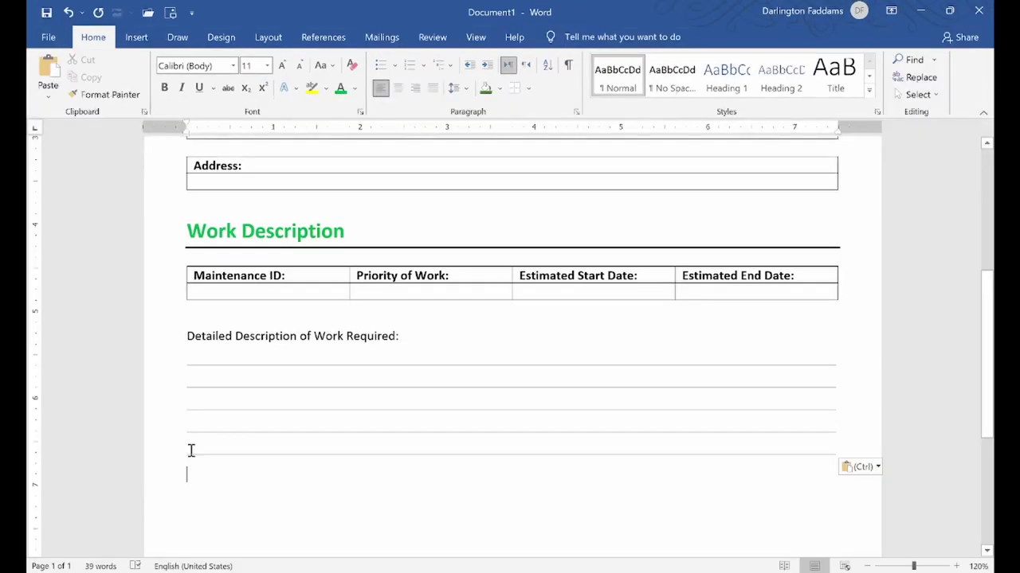
# Step: Compare the new writing lines with the reference PDF
pyautogui.scroll(1, 292, 387)
pyautogui.scroll(-1, 202, 475)
pyautogui.hotkey('ctrl', 'v')
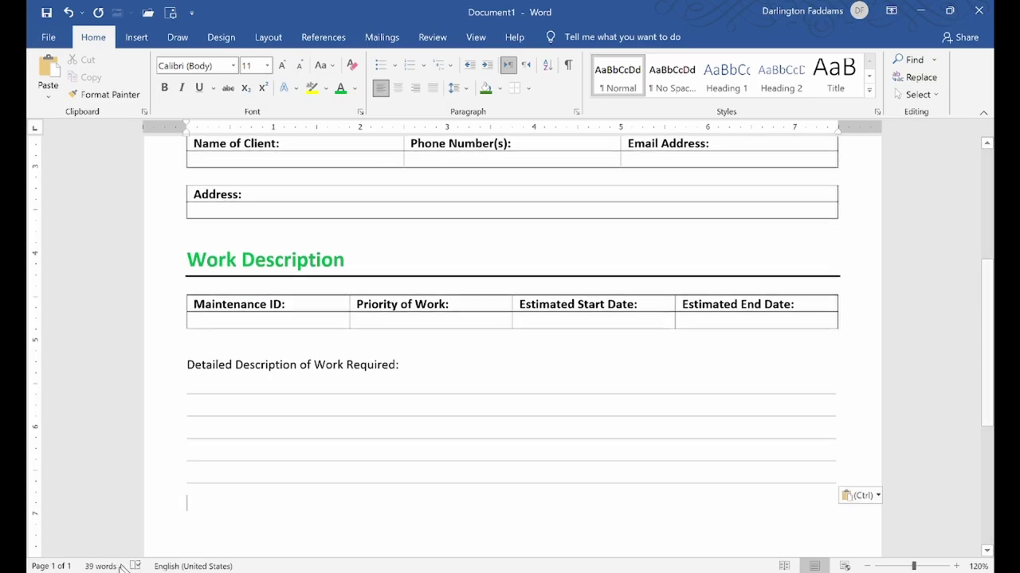
pyautogui.hotkey('alt', 'Tab')
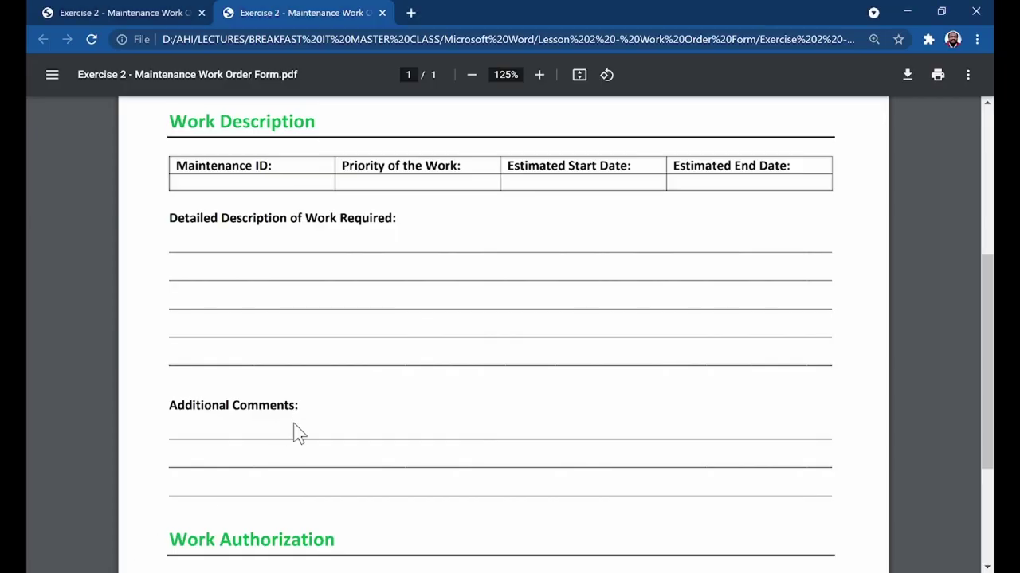
pyautogui.scroll(1, 293, 422)
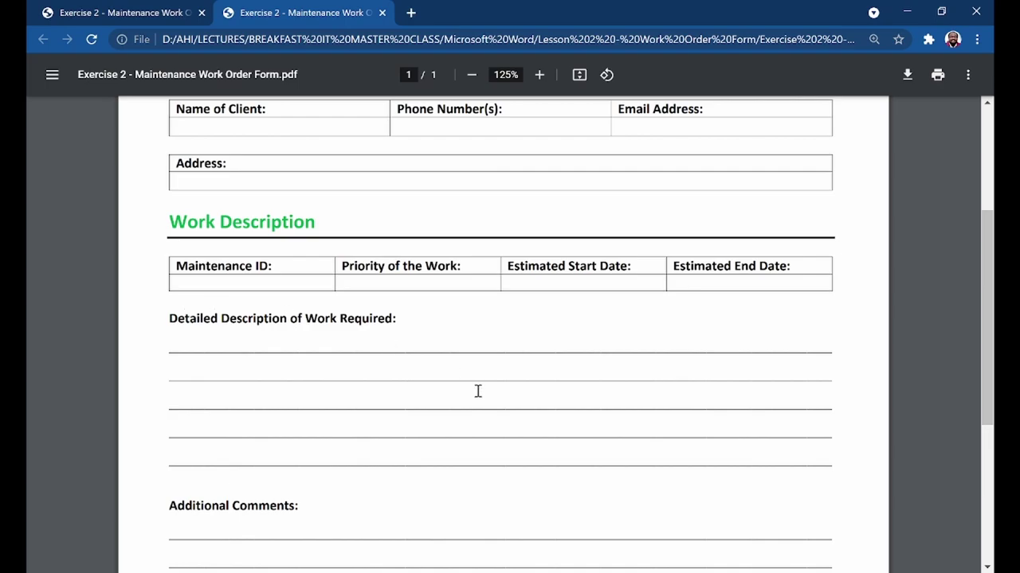
pyautogui.hotkey('alt', 'Tab')
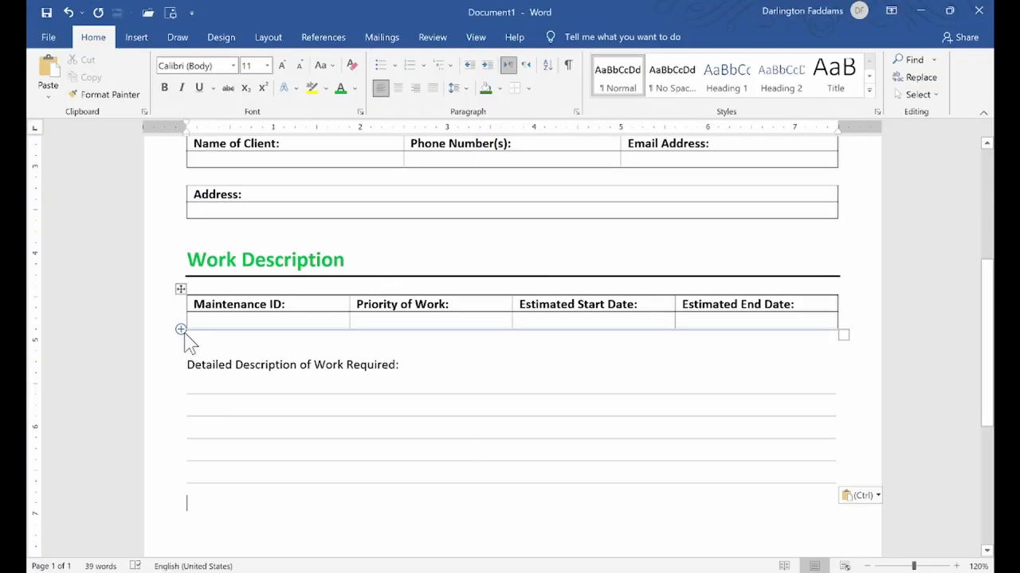
# Step: Remove the space after the empty paragraph between the table and the Detailed Description label
pyautogui.click(160, 344)
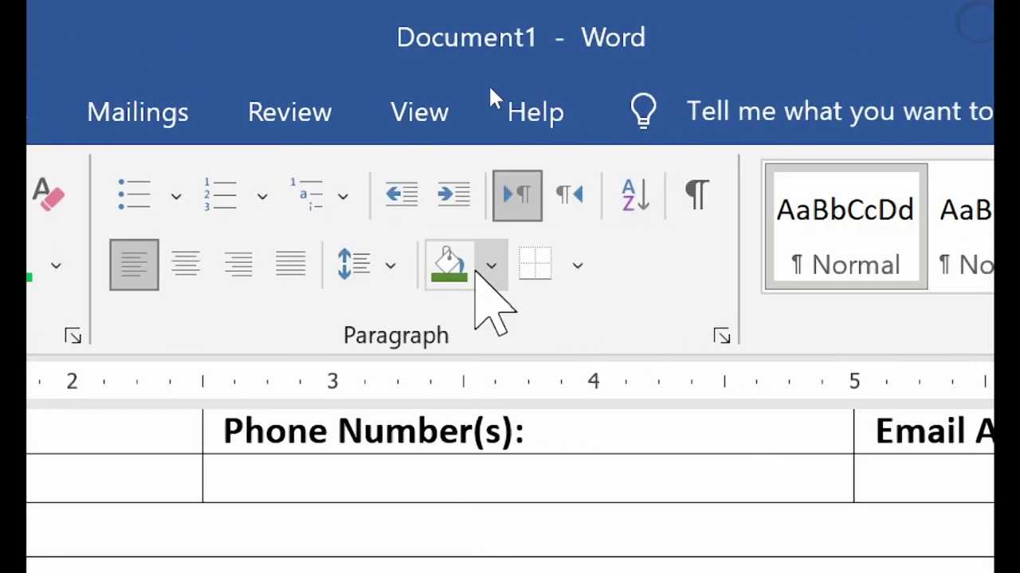
pyautogui.click(390, 265)
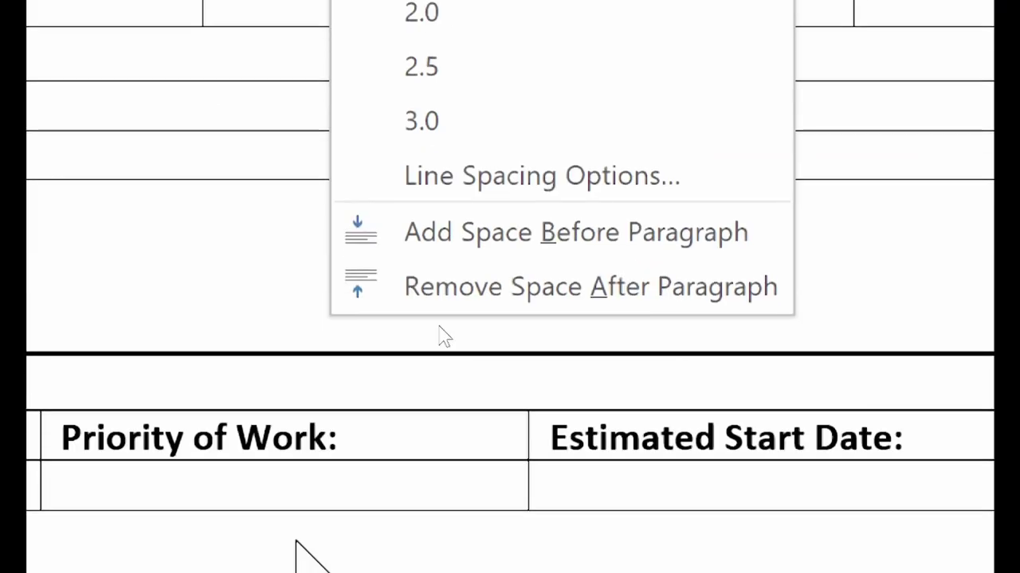
pyautogui.click(501, 289)
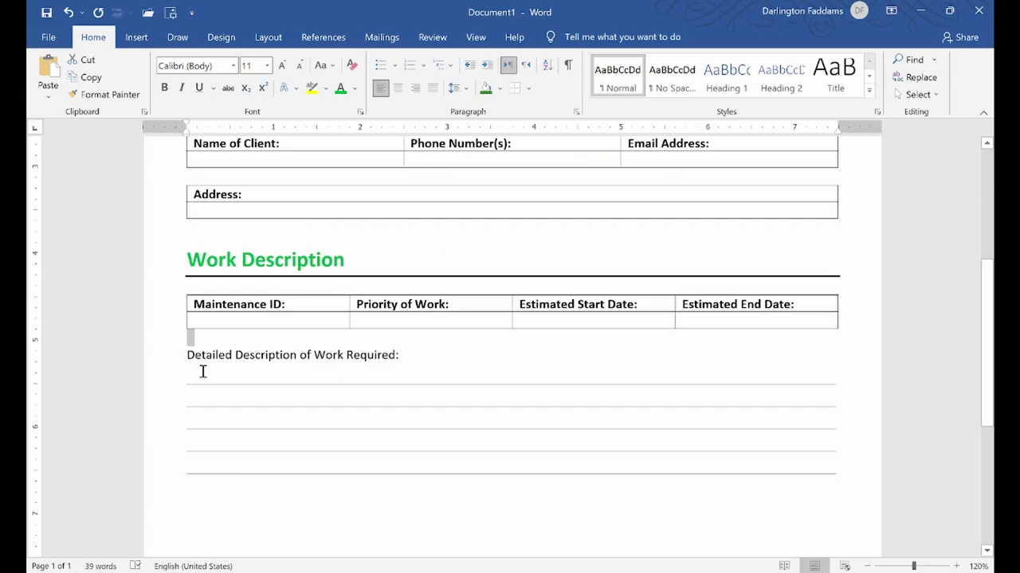
pyautogui.click(203, 372)
# Step: Compare the description section's layout in Word with the reference PDF
pyautogui.scroll(1, 202, 372)
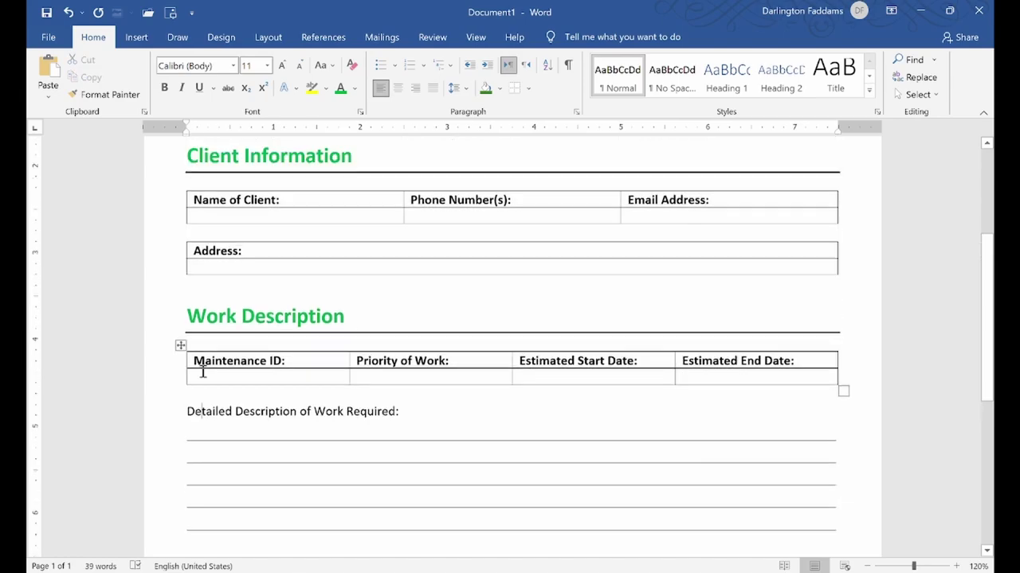
pyautogui.scroll(3, 203, 372)
pyautogui.scroll(1, 202, 372)
pyautogui.scroll(-3, 202, 372)
pyautogui.scroll(-3, 202, 370)
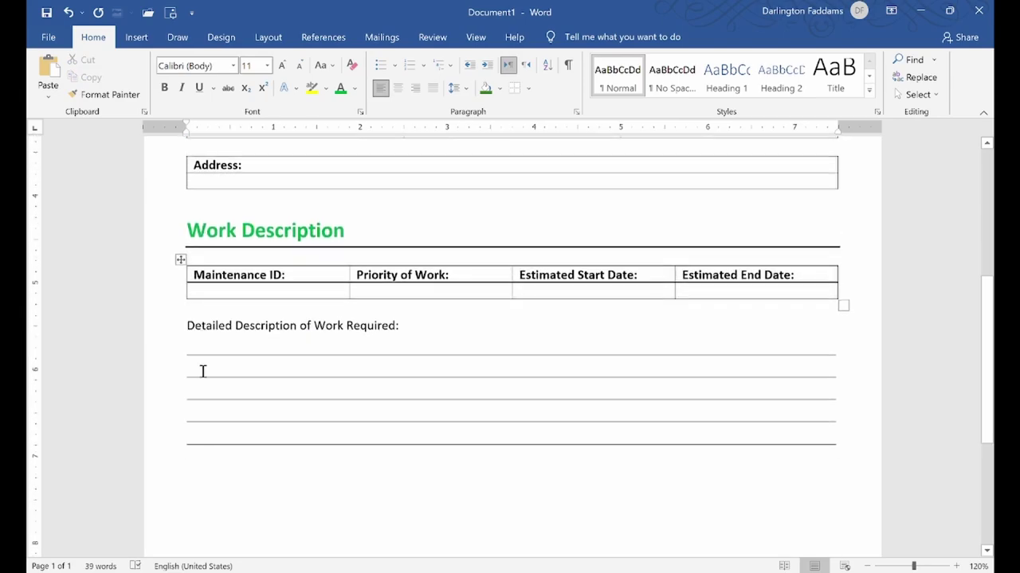
pyautogui.scroll(-2, 202, 370)
pyautogui.scroll(-1, 201, 358)
pyautogui.click(197, 343)
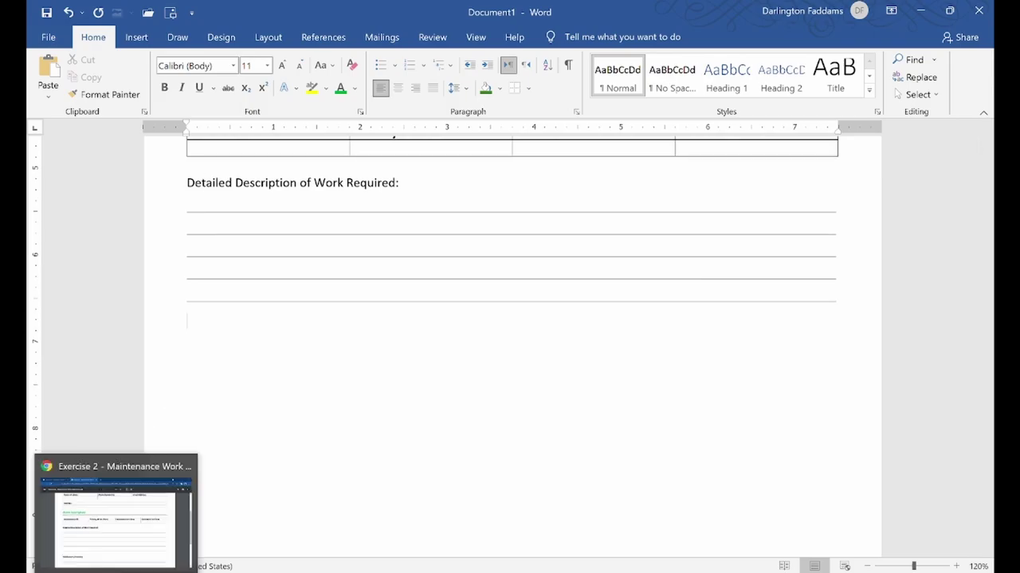
pyautogui.click(117, 514)
pyautogui.scroll(-2, 296, 351)
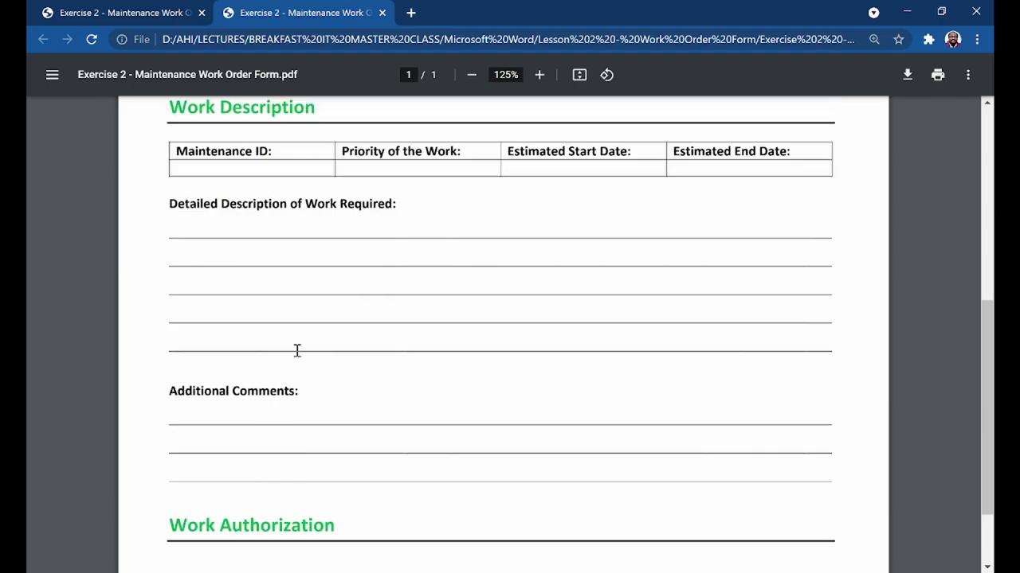
pyautogui.scroll(-2, 296, 351)
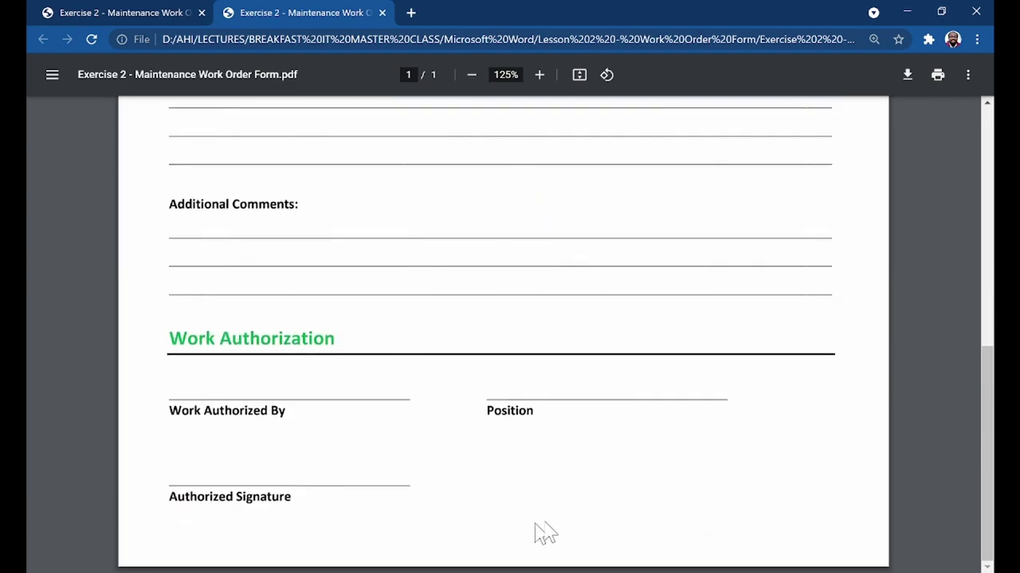
pyautogui.hotkey('alt', 'Tab')
pyautogui.scroll(2, 428, 401)
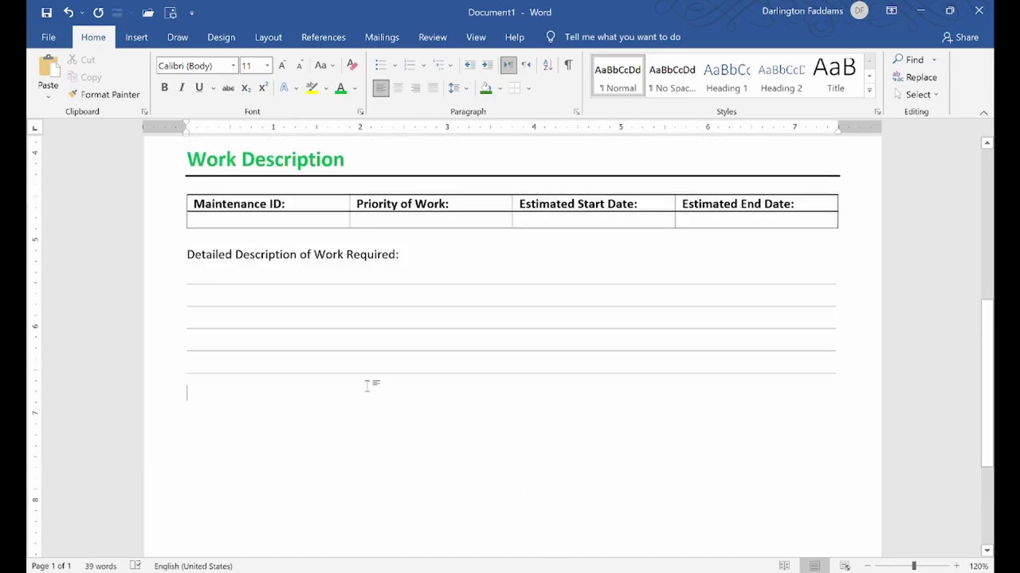
pyautogui.hotkey('alt', 'Tab')
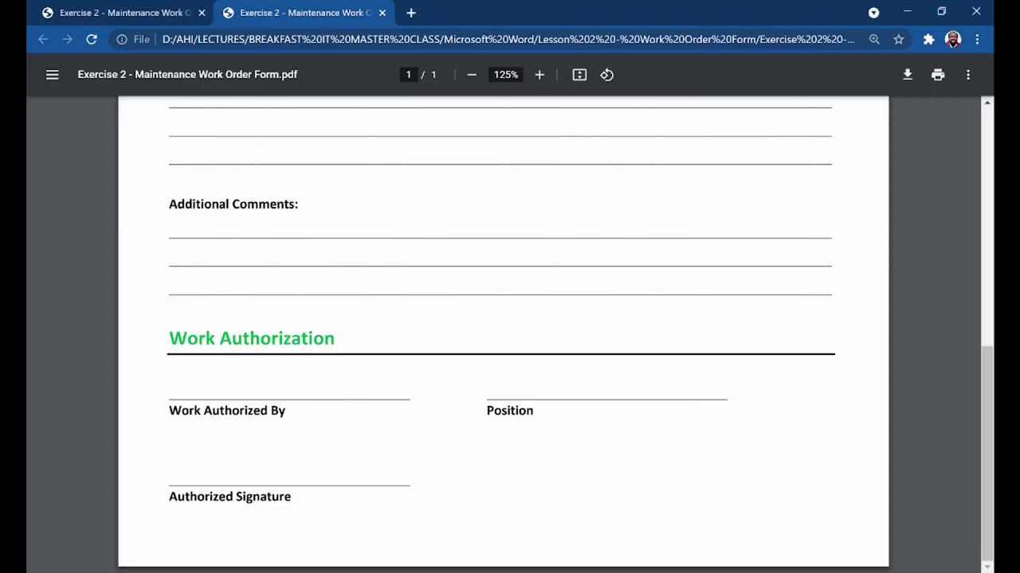
pyautogui.scroll(3, 241, 400)
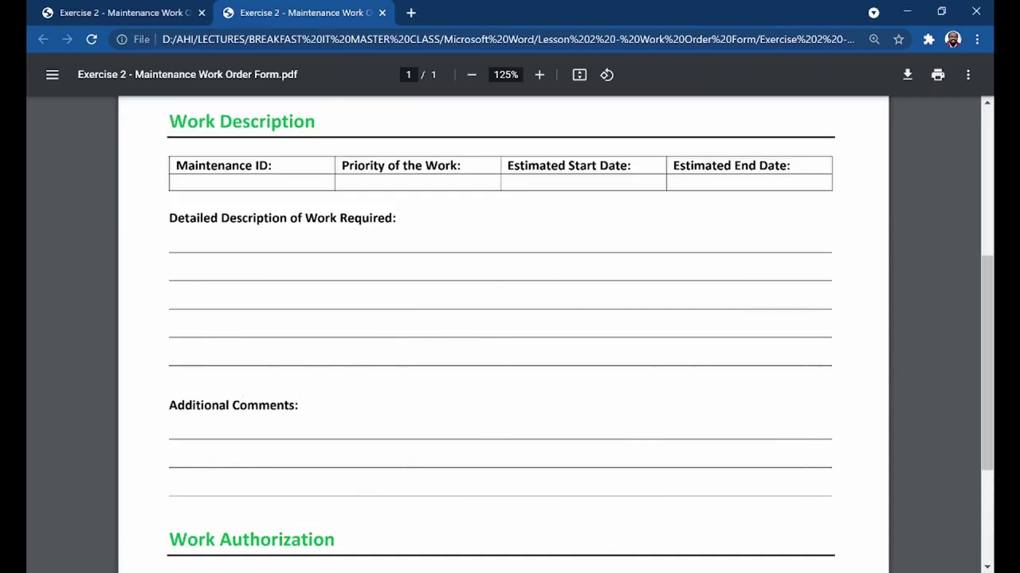
pyautogui.hotkey('alt', 'Tab')
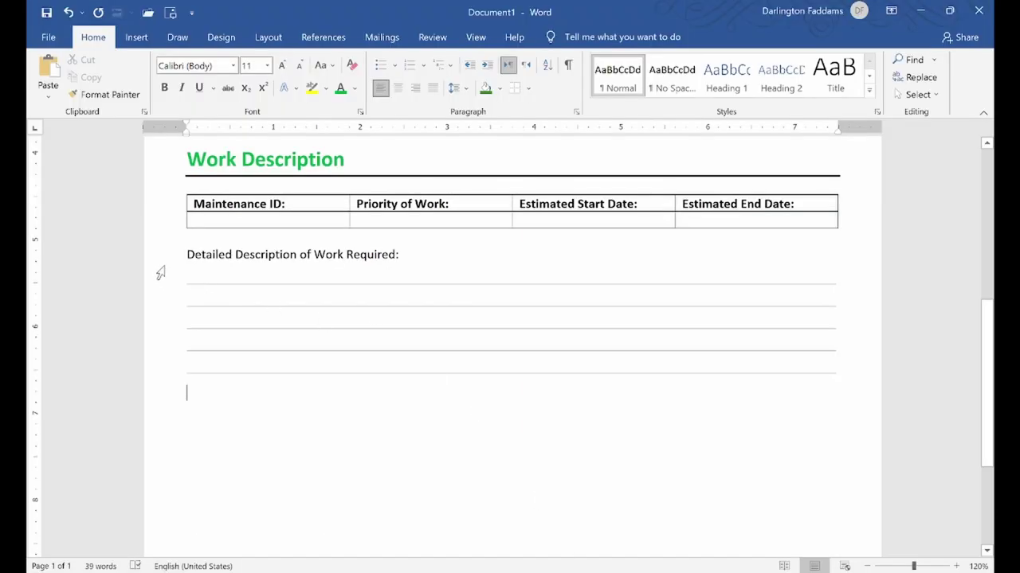
# Step: Bold the 'Detailed Description of Work Required:' label using Format Painter from the Maintenance ID cell
pyautogui.click(163, 255)
pyautogui.click(233, 203)
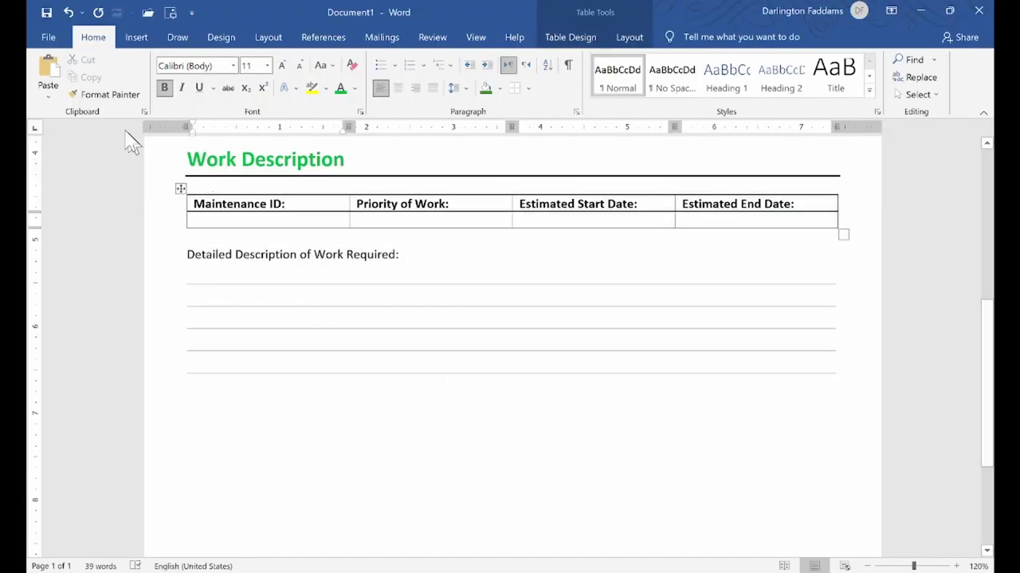
pyautogui.click(120, 95)
pyautogui.click(153, 254)
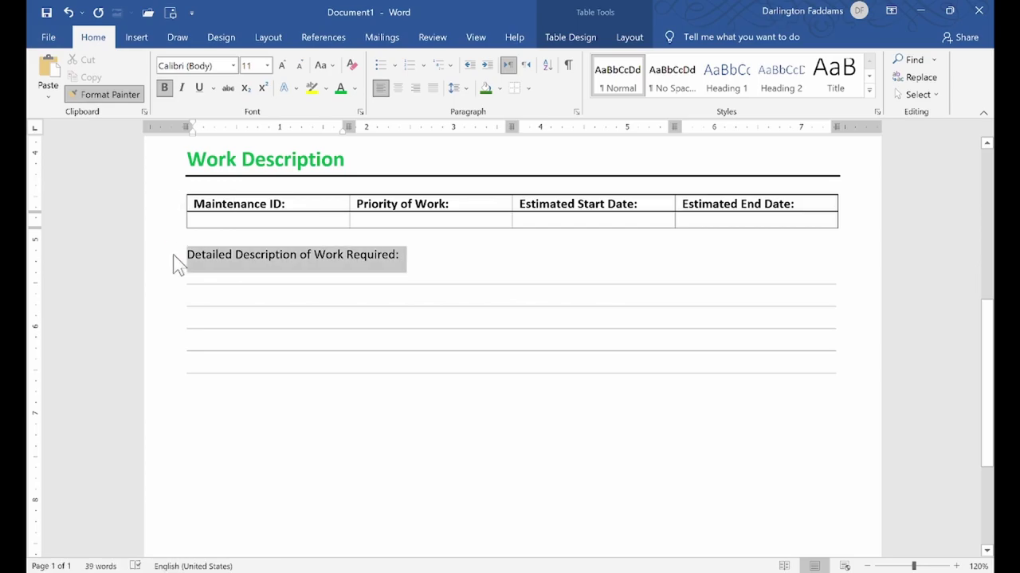
pyautogui.click(310, 256)
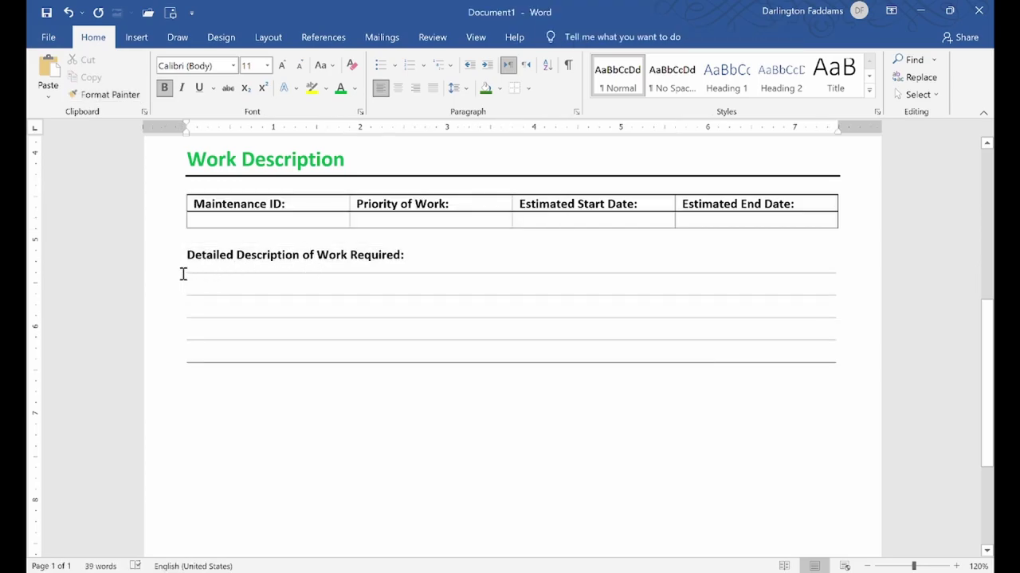
# Step: Add an empty line under the label and remove its space after, tightening the five writing lines
pyautogui.click(183, 273)
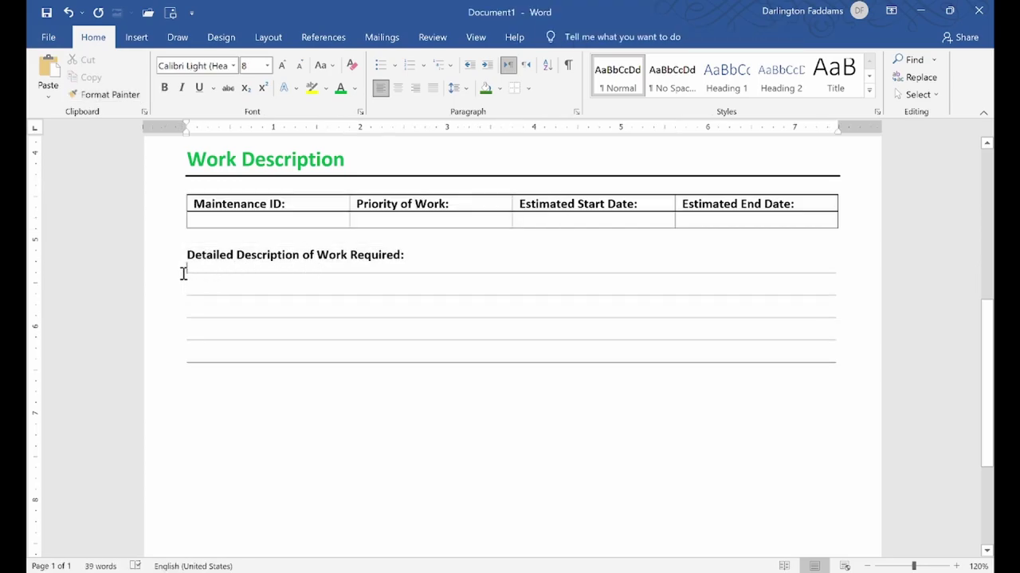
pyautogui.press('Return')
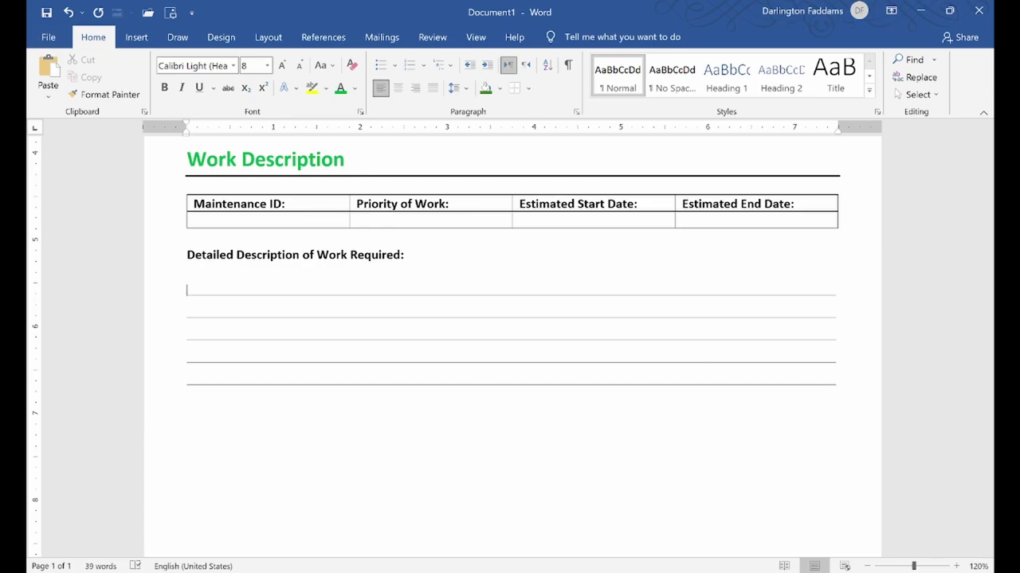
pyautogui.hotkey('alt', 'Tab')
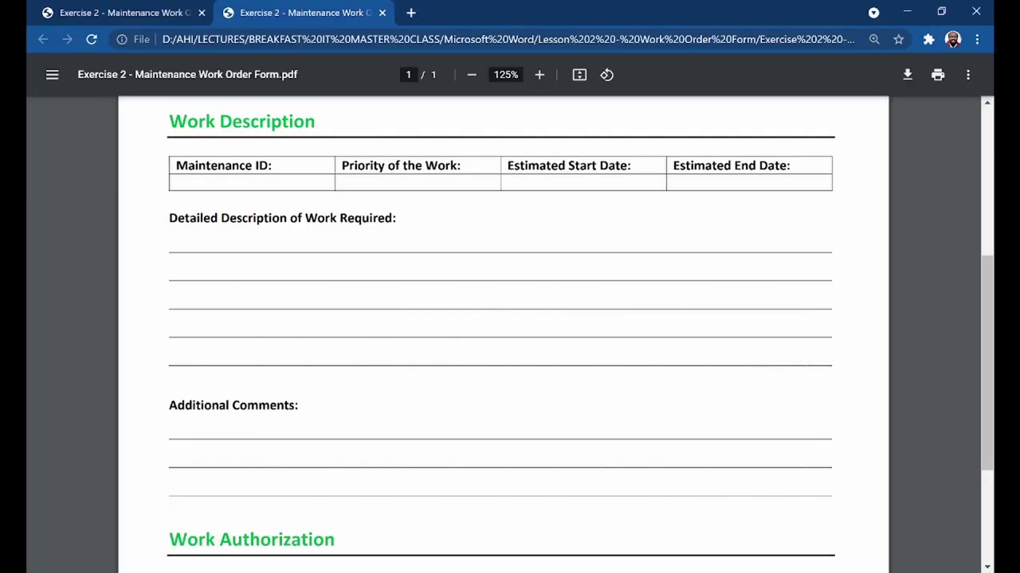
pyautogui.hotkey('alt', 'Tab')
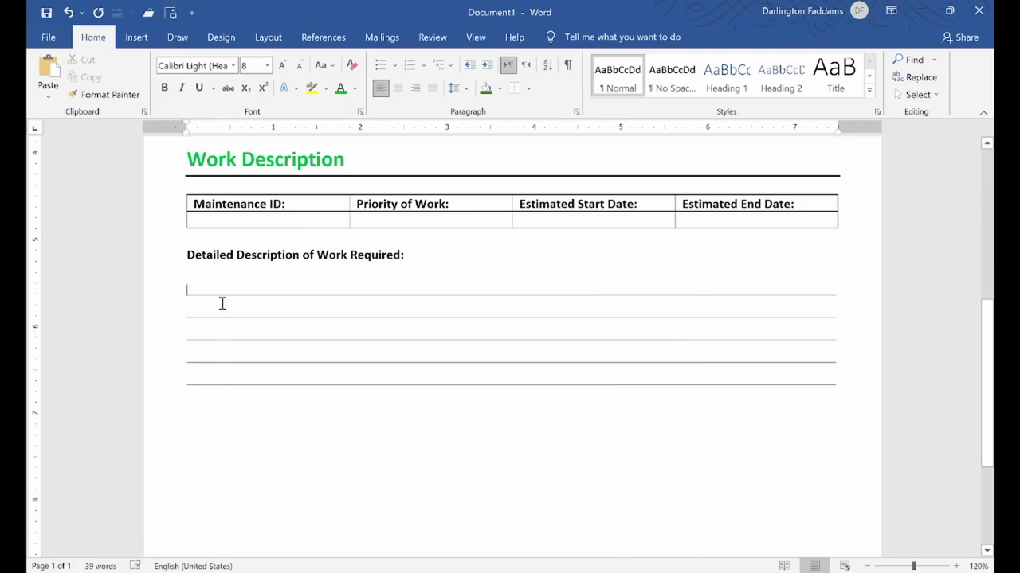
pyautogui.click(159, 274)
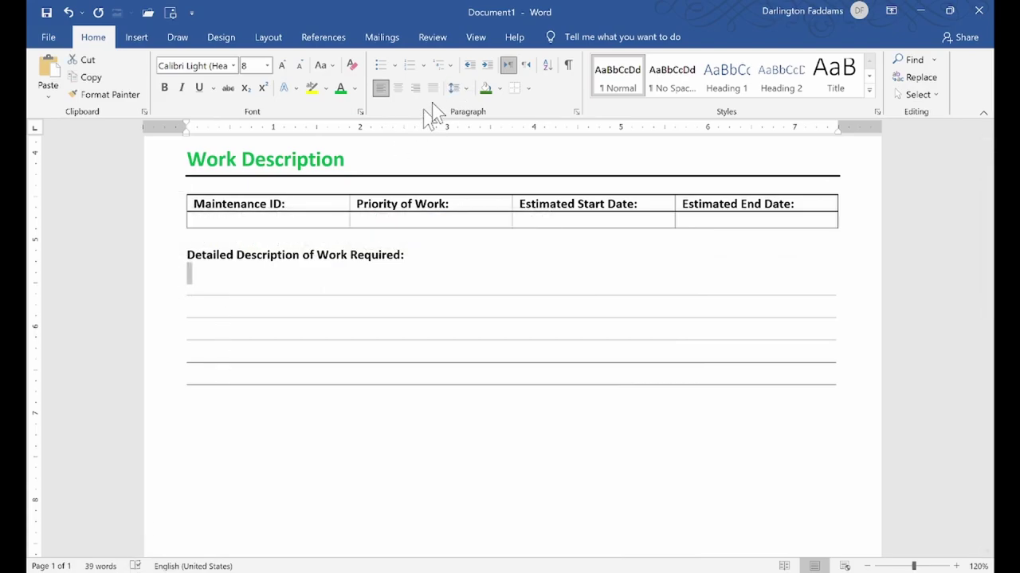
pyautogui.click(471, 89)
pyautogui.click(461, 285)
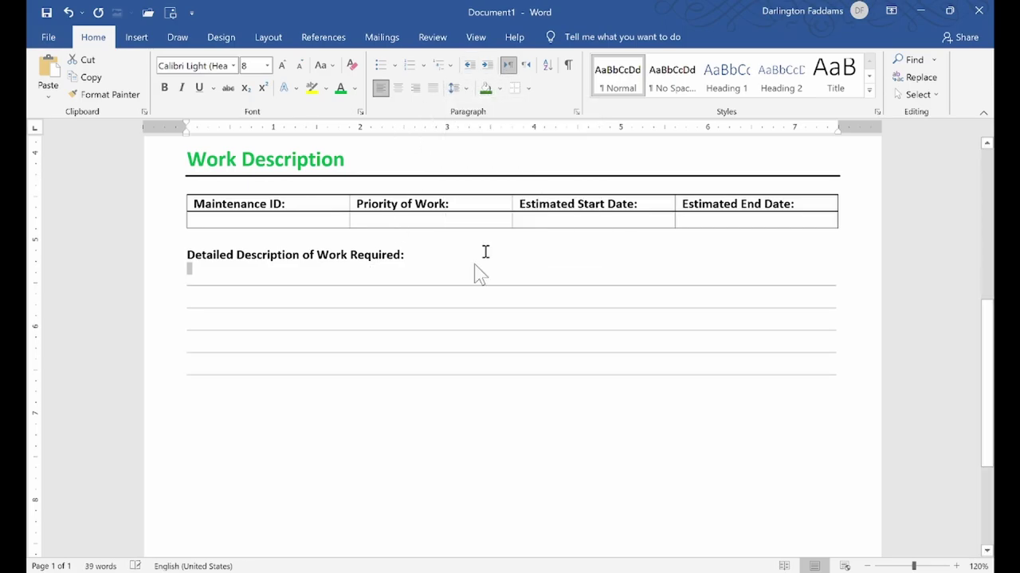
pyautogui.click(440, 314)
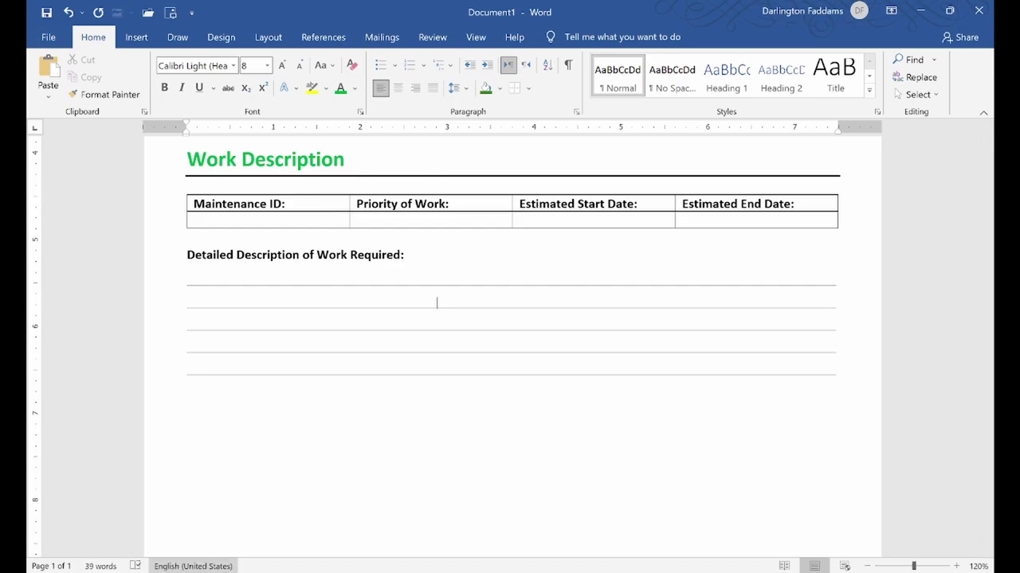
pyautogui.hotkey('alt', 'Tab')
pyautogui.hotkey('alt', 'Tab')
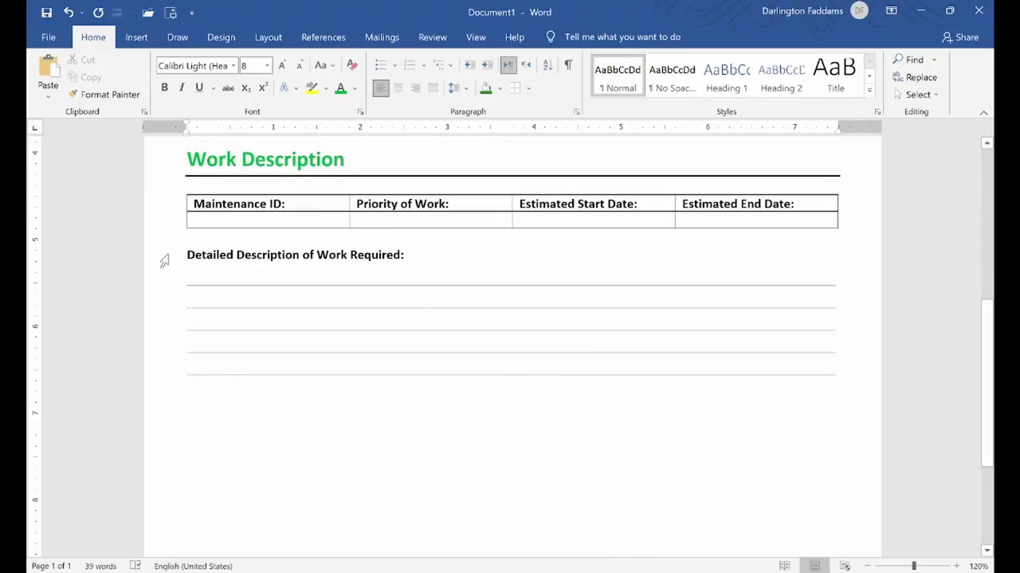
# Step: Duplicate the description label with three writing lines below the existing lines
pyautogui.moveTo(163, 261); pyautogui.dragTo(167, 383)
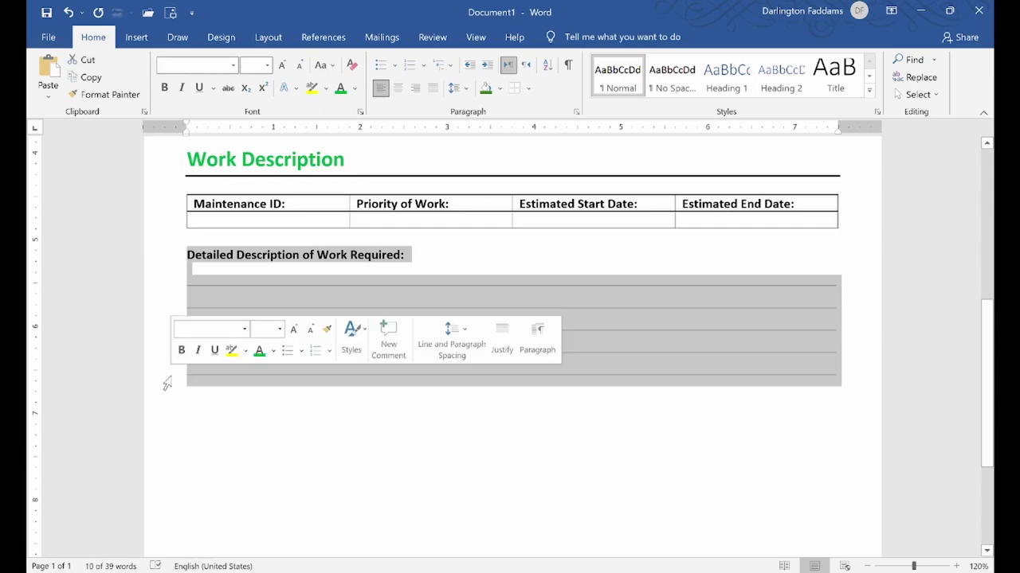
pyautogui.hotkey('shift', 'Up')
pyautogui.hotkey('shift', 'Up')
pyautogui.hotkey('ctrl', 'c')
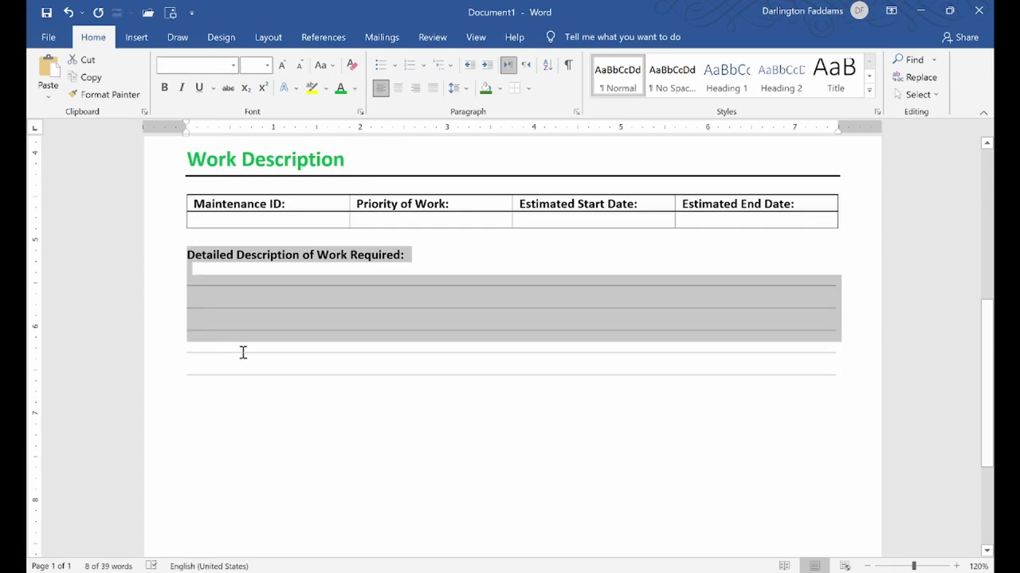
pyautogui.click(219, 408)
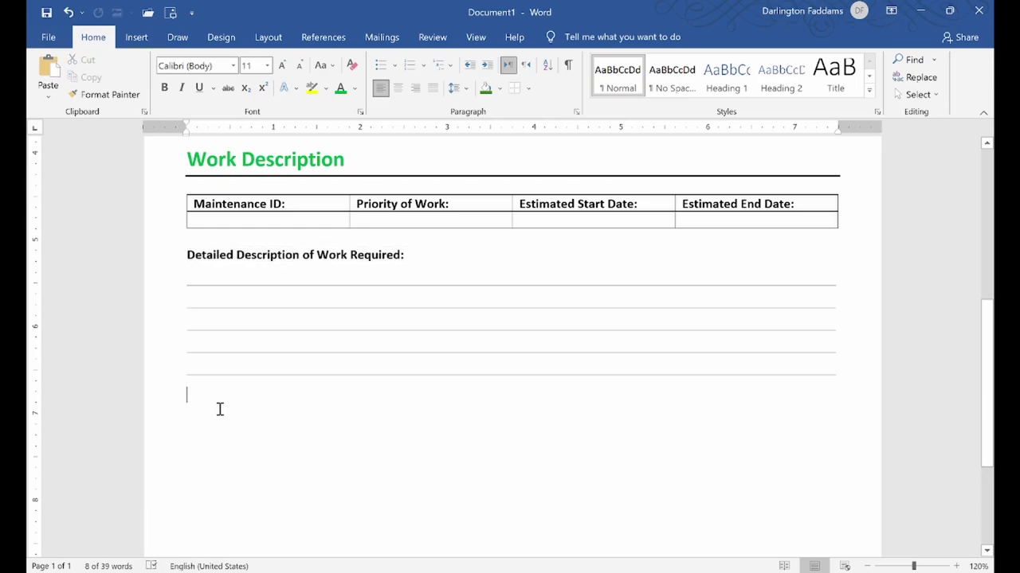
pyautogui.hotkey('ctrl', 'v')
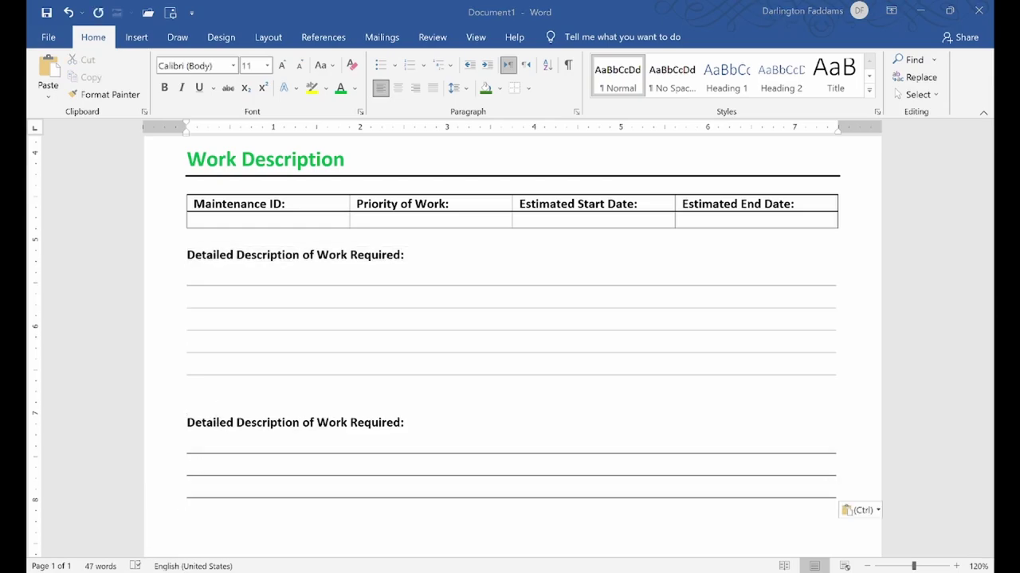
pyautogui.hotkey('alt', 'Tab')
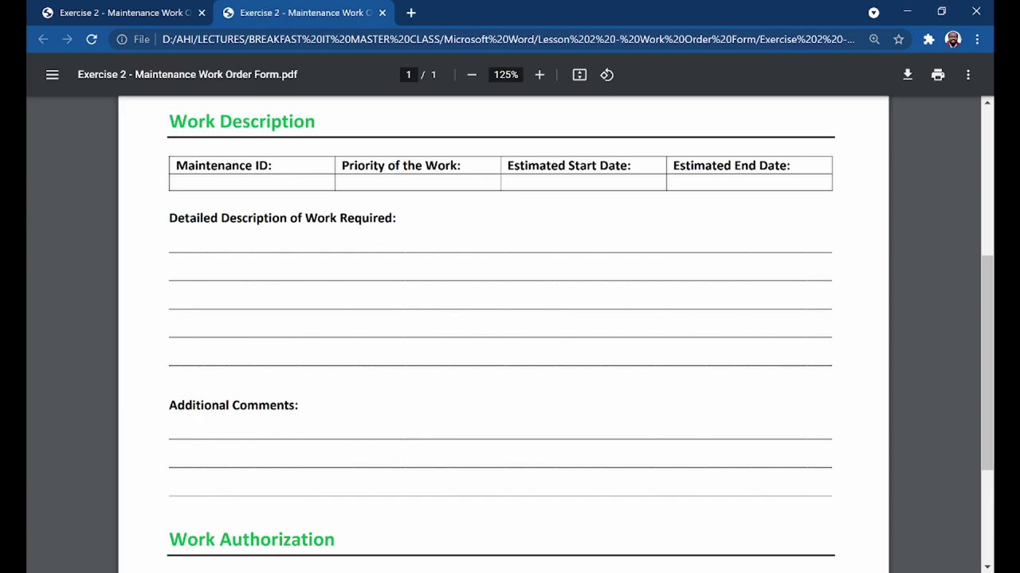
pyautogui.hotkey('alt', 'Tab')
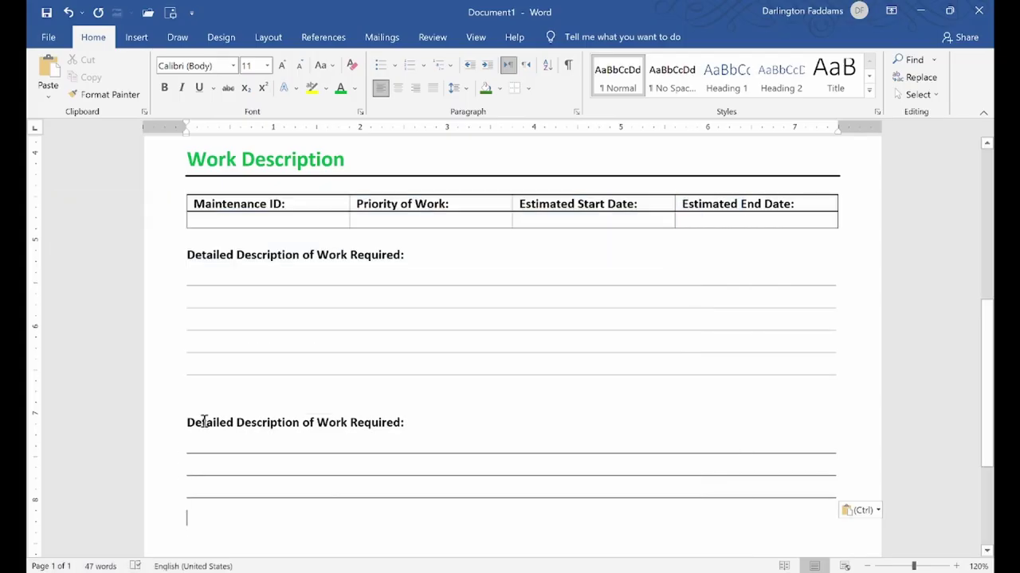
# Step: Retype the copied label as 'Additional Comments:'
pyautogui.moveTo(188, 422); pyautogui.dragTo(398, 423)
pyautogui.write('Addition')
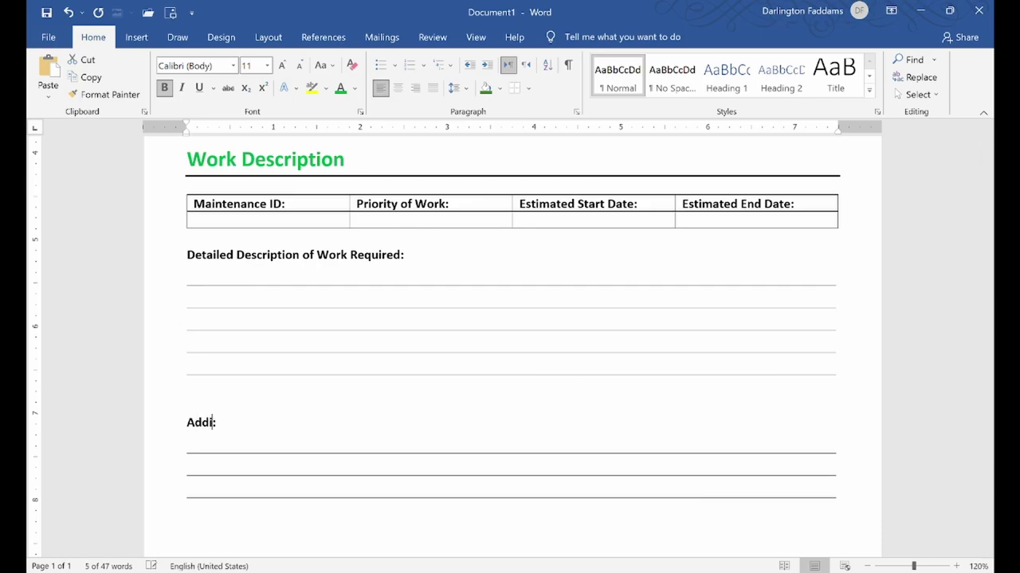
pyautogui.write('al Comen')
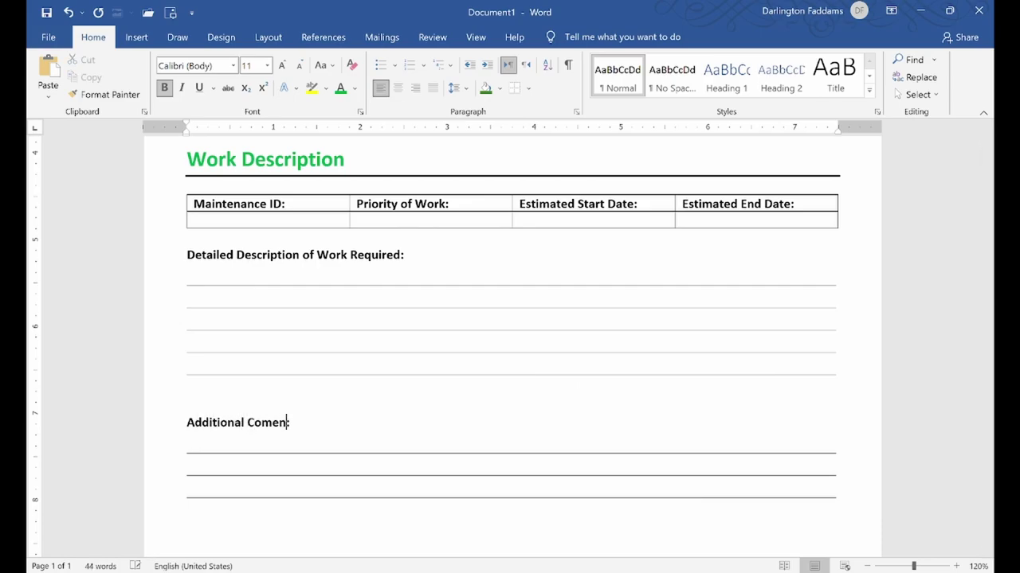
pyautogui.press('BackSpace')
pyautogui.press('BackSpace')
pyautogui.write('ments')
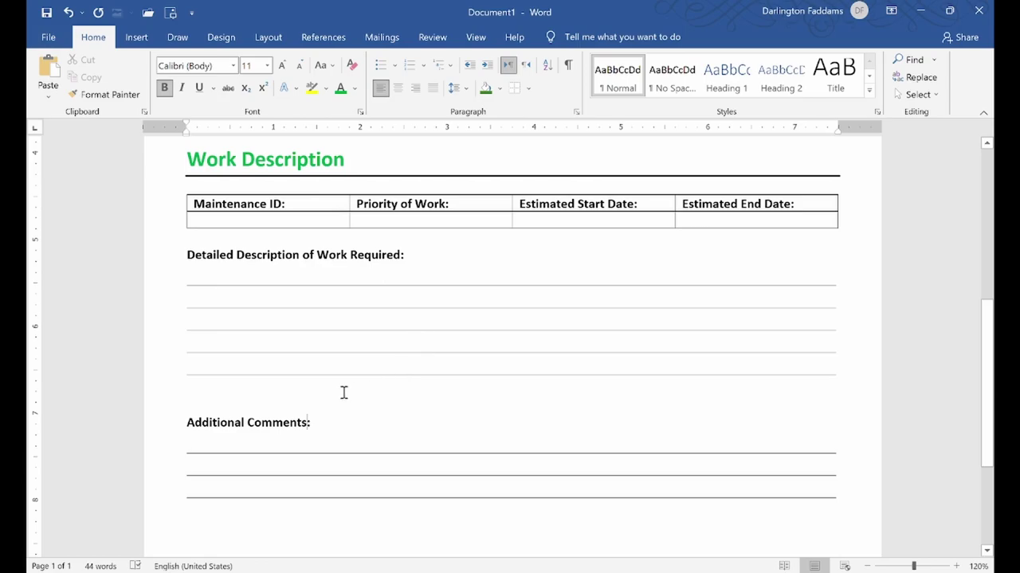
pyautogui.scroll(-1, 343, 392)
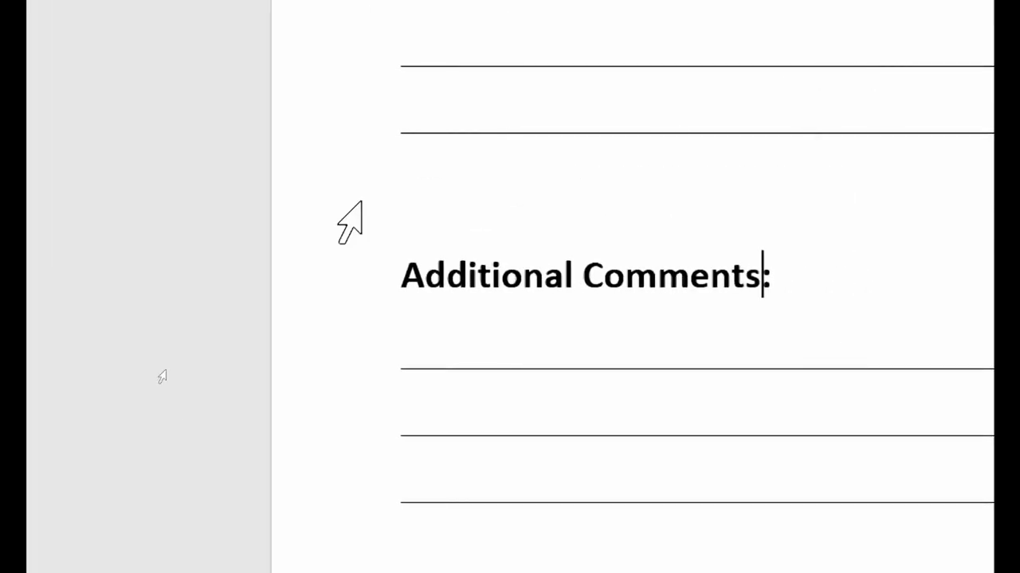
# Step: Remove the space after the blank line above Additional Comments
pyautogui.click(332, 201)
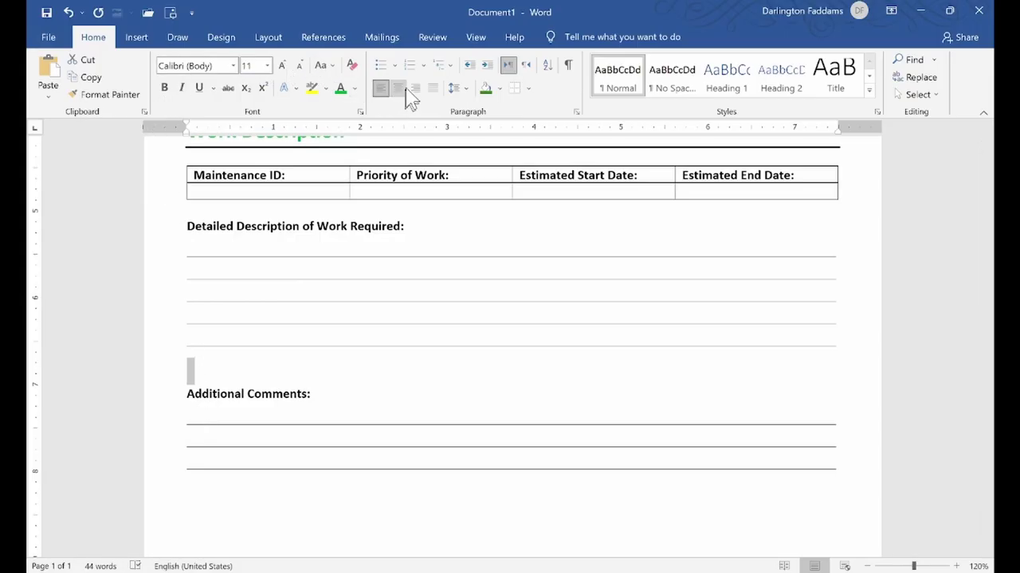
pyautogui.click(469, 89)
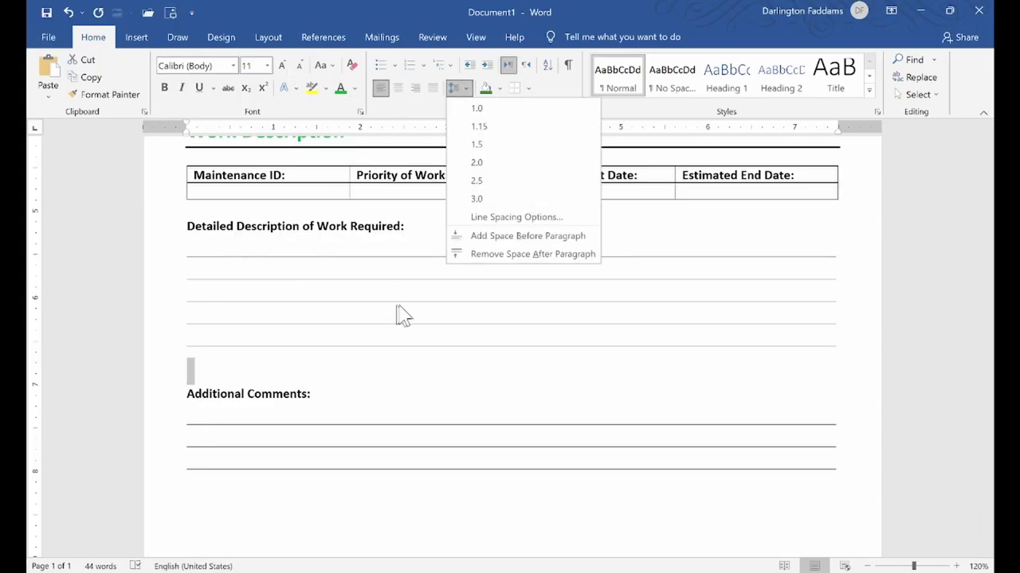
pyautogui.click(481, 255)
pyautogui.click(382, 378)
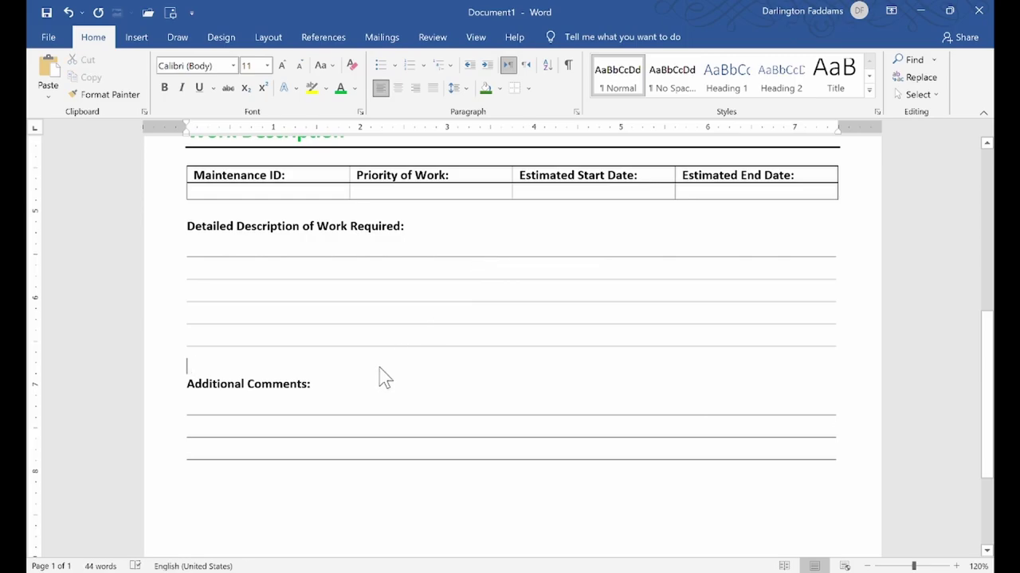
pyautogui.scroll(4, 381, 373)
pyautogui.scroll(3, 381, 368)
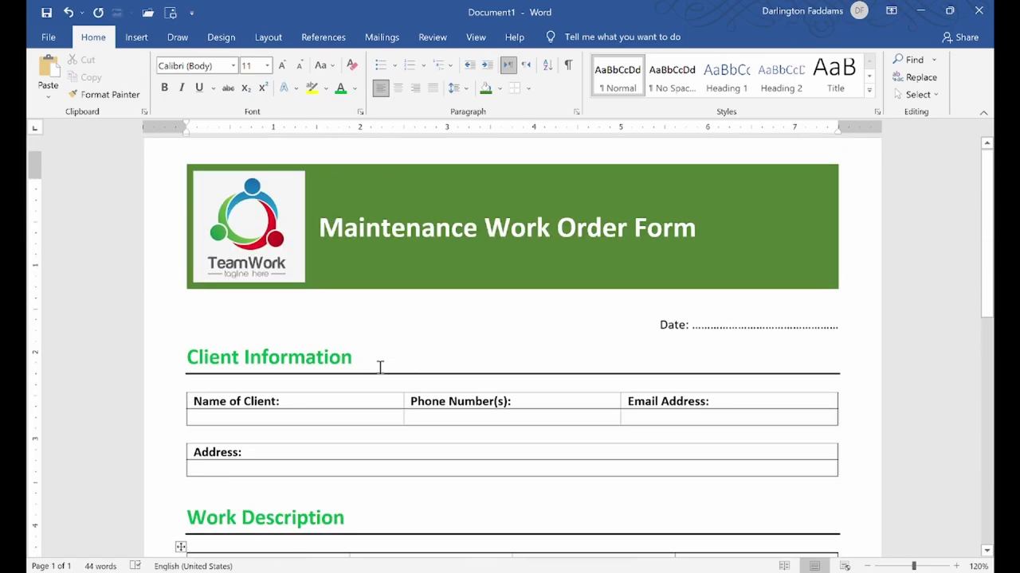
pyautogui.scroll(-8, 380, 368)
pyautogui.scroll(-4, 379, 367)
# Step: Paste a copy of the green Work Description heading below the Additional Comments lines
pyautogui.click(292, 343)
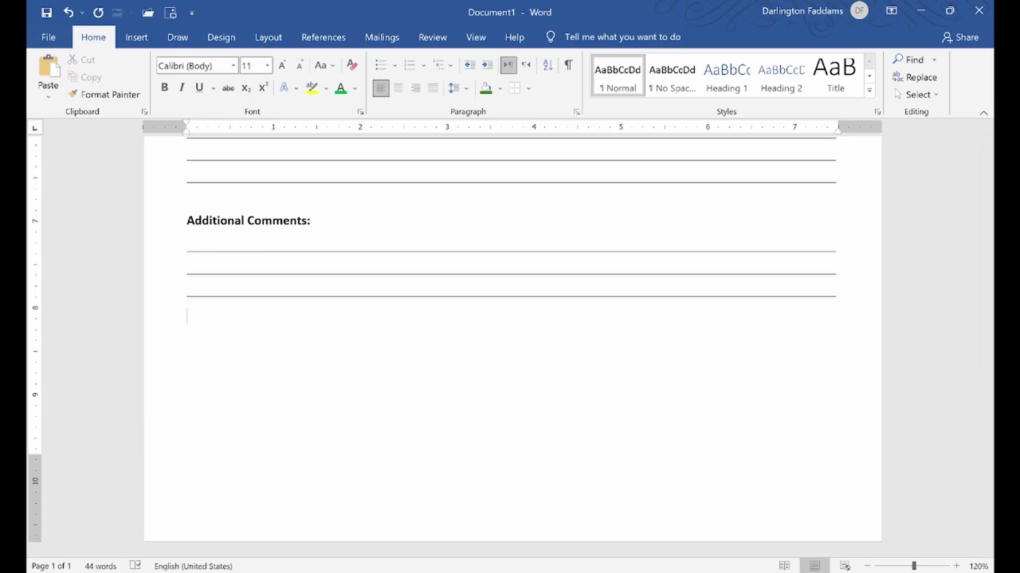
pyautogui.click(121, 570)
pyautogui.scroll(-3, 355, 407)
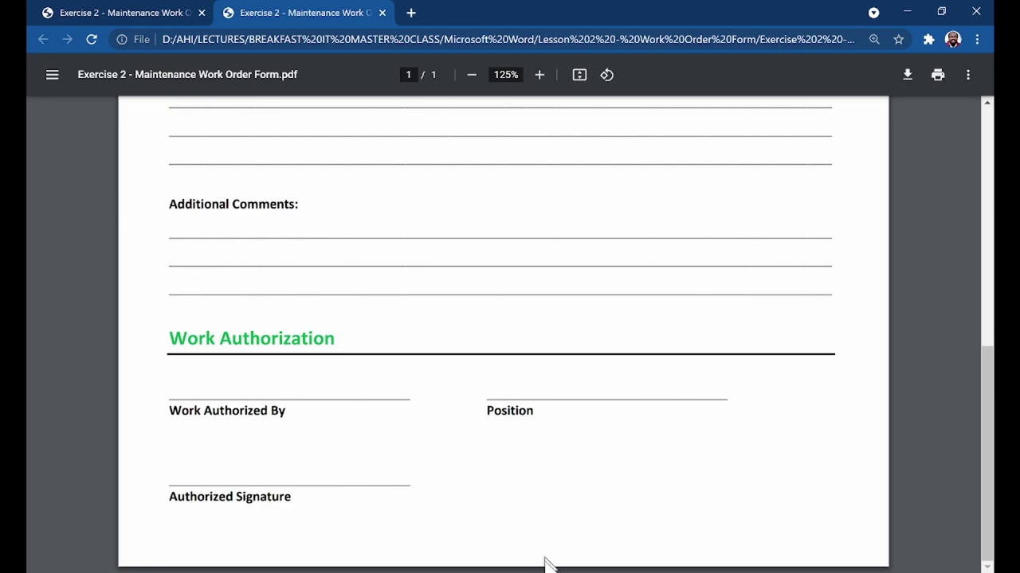
pyautogui.hotkey('alt', 'Tab')
pyautogui.scroll(3, 337, 289)
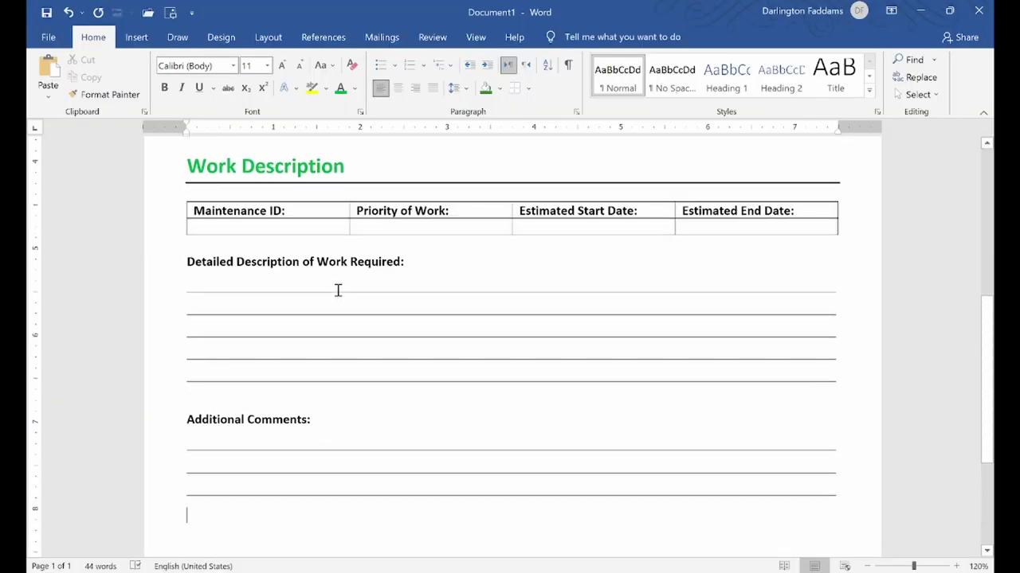
pyautogui.click(151, 178)
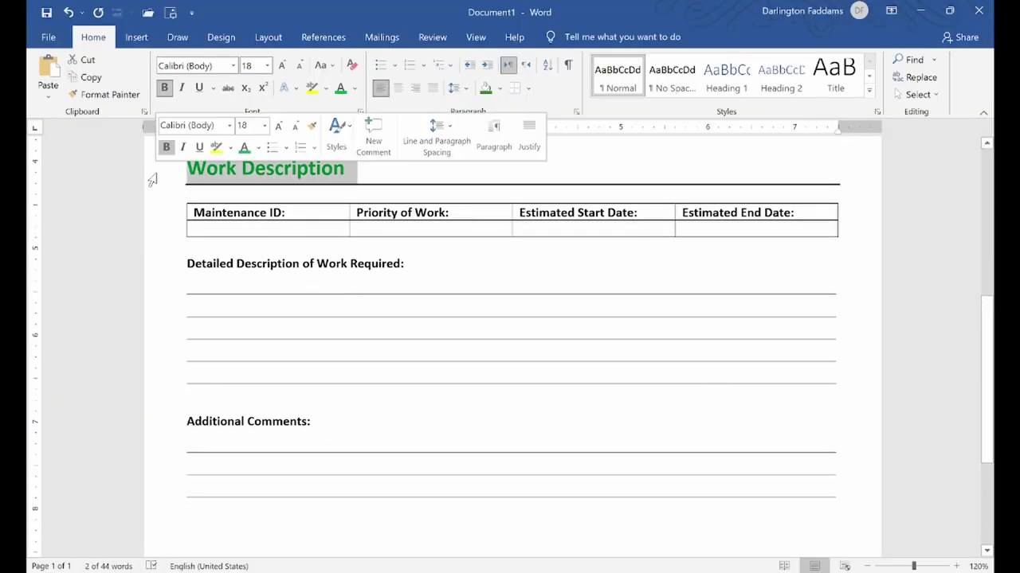
pyautogui.scroll(-5, 232, 264)
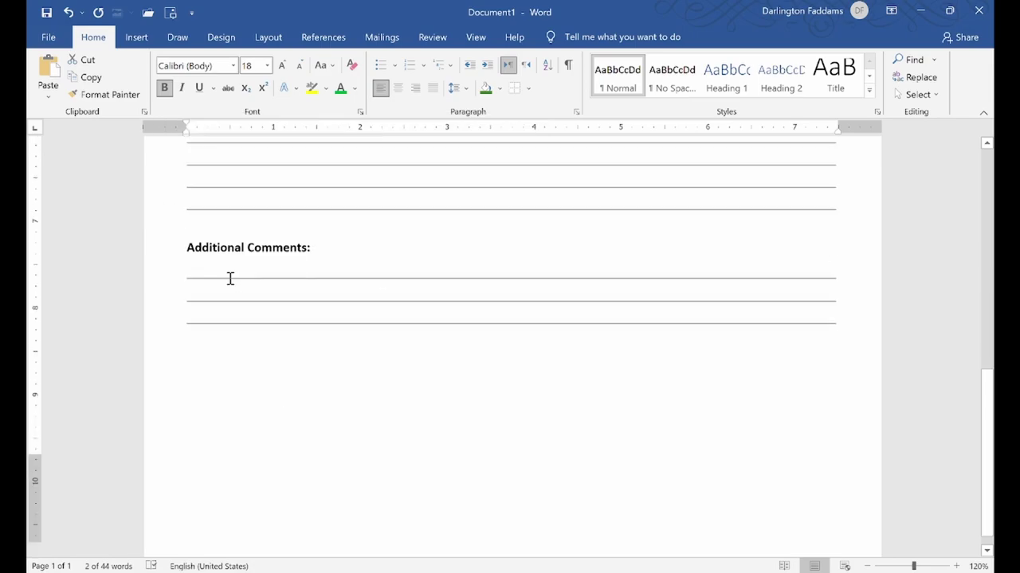
pyautogui.click(202, 330)
pyautogui.write('Work Description')
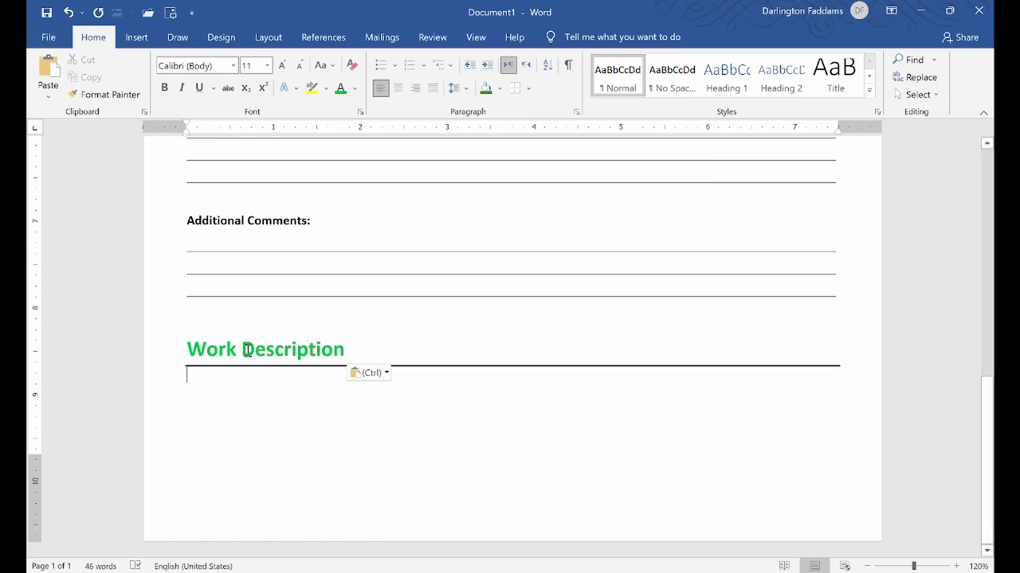
# Step: Retype the pasted heading as 'Work Authorization'
pyautogui.moveTo(202, 349); pyautogui.dragTo(266, 352)
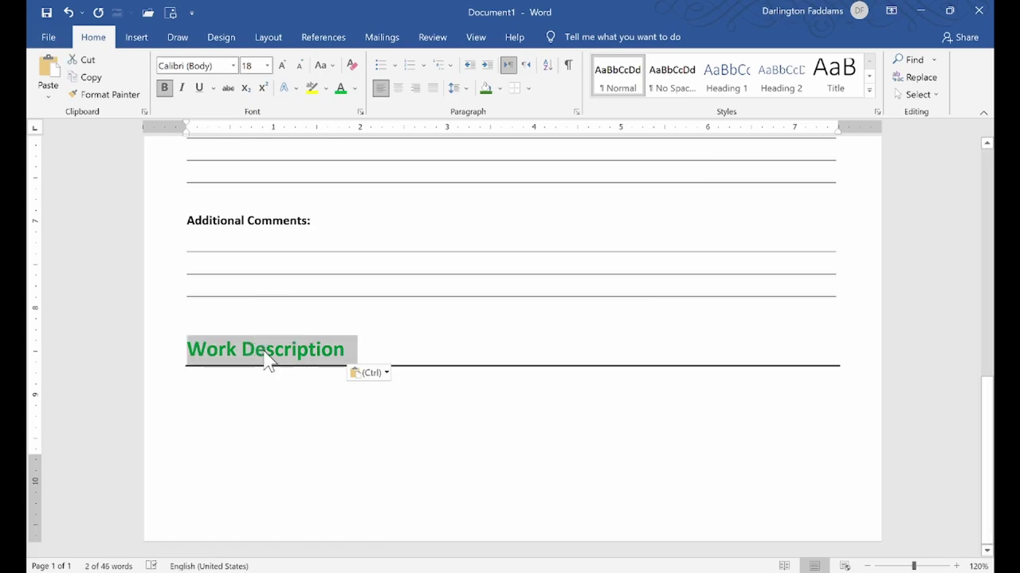
pyautogui.hotkey('shift', 'Left')
pyautogui.write('Wo')
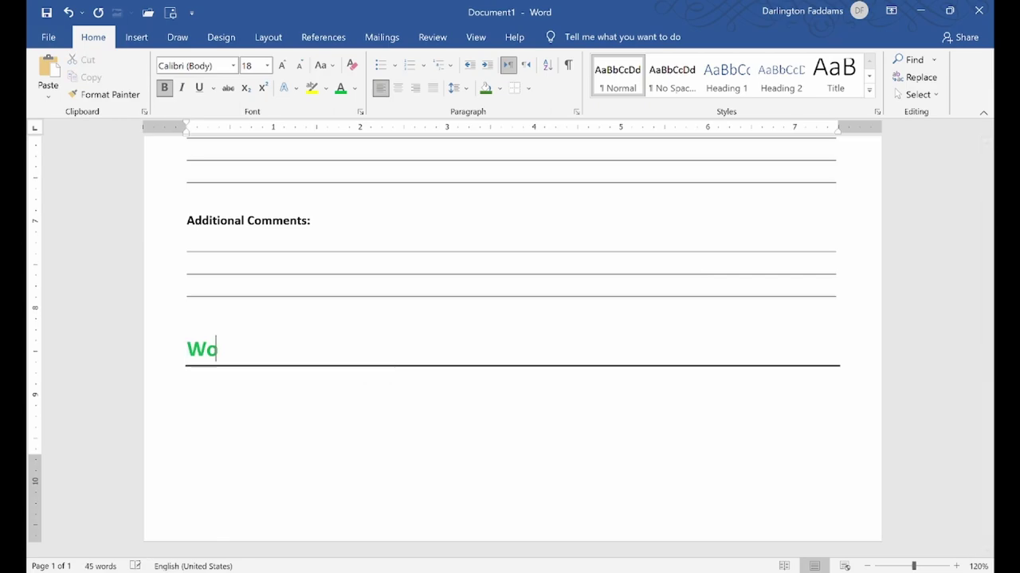
pyautogui.write('rk Authoria')
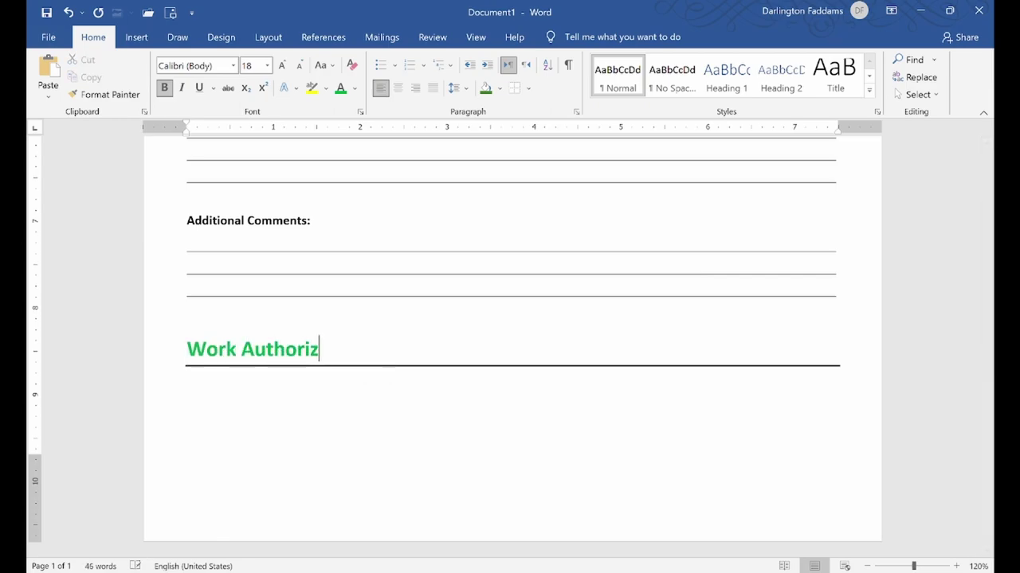
pyautogui.write('ation')
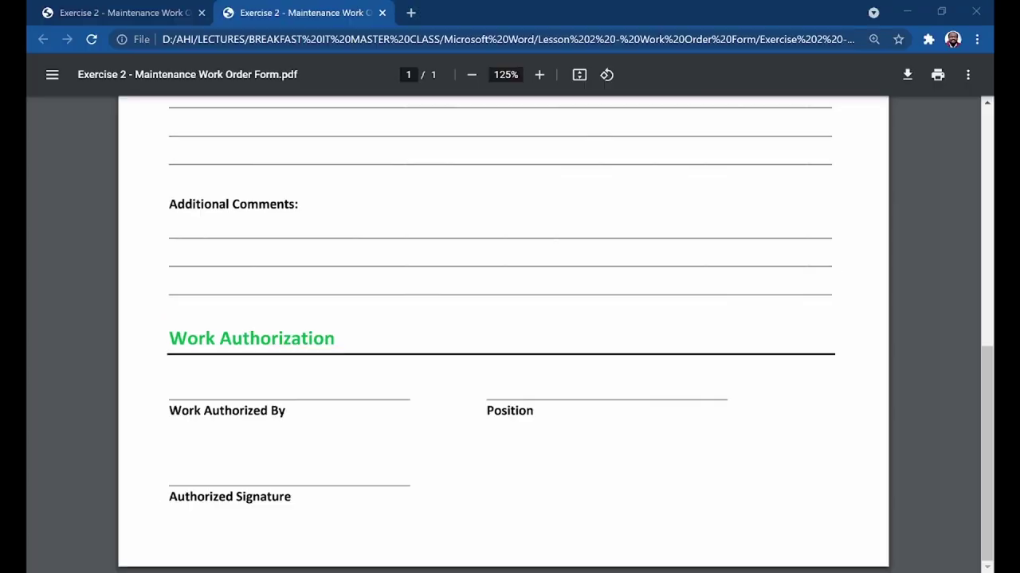
pyautogui.click(174, 569)
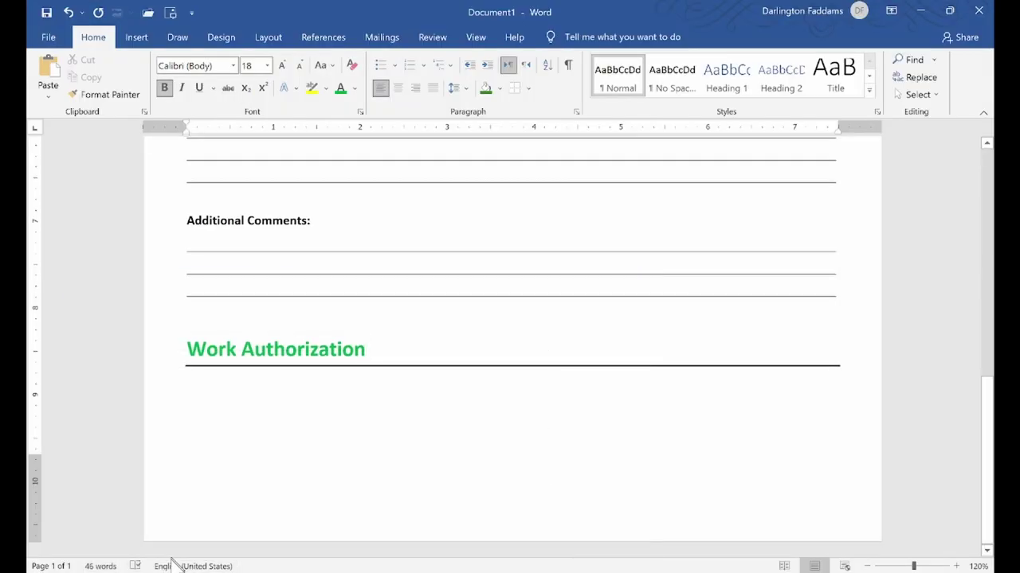
pyautogui.hotkey('alt', 'Tab')
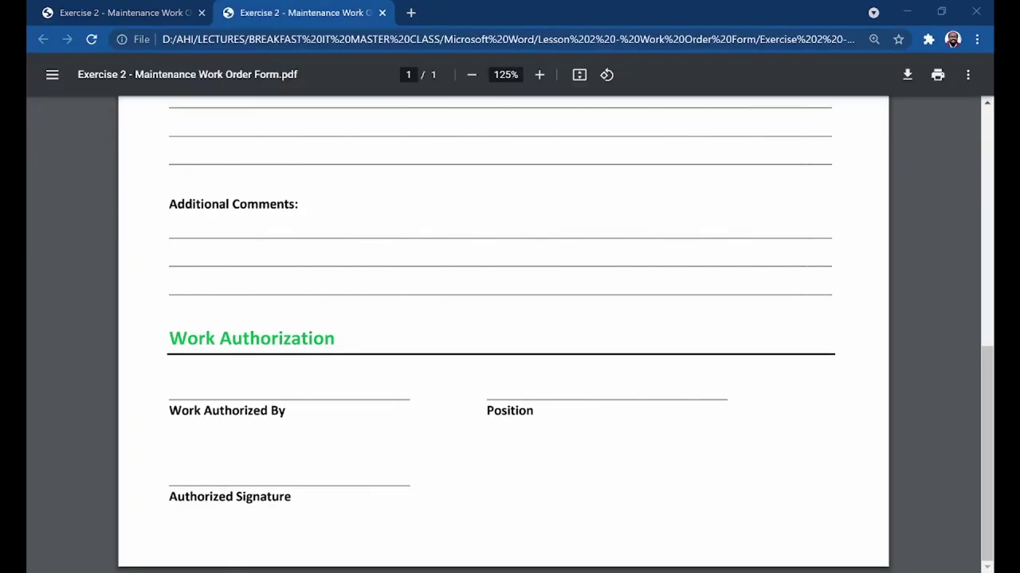
pyautogui.hotkey('alt', 'Tab')
# Step: Remove the space after the empty line above Work Authorization
pyautogui.click(162, 323)
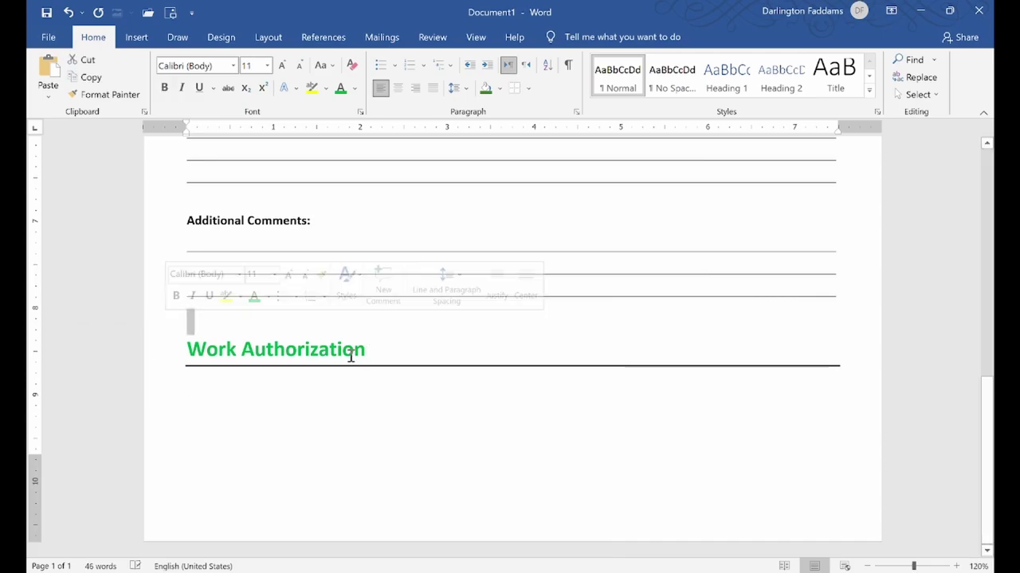
pyautogui.click(458, 88)
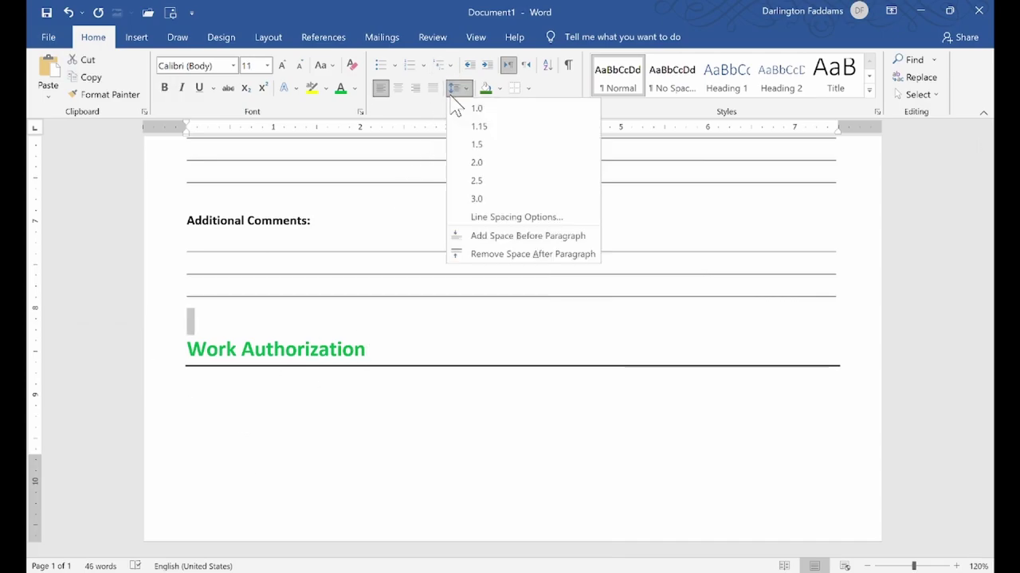
pyautogui.click(496, 254)
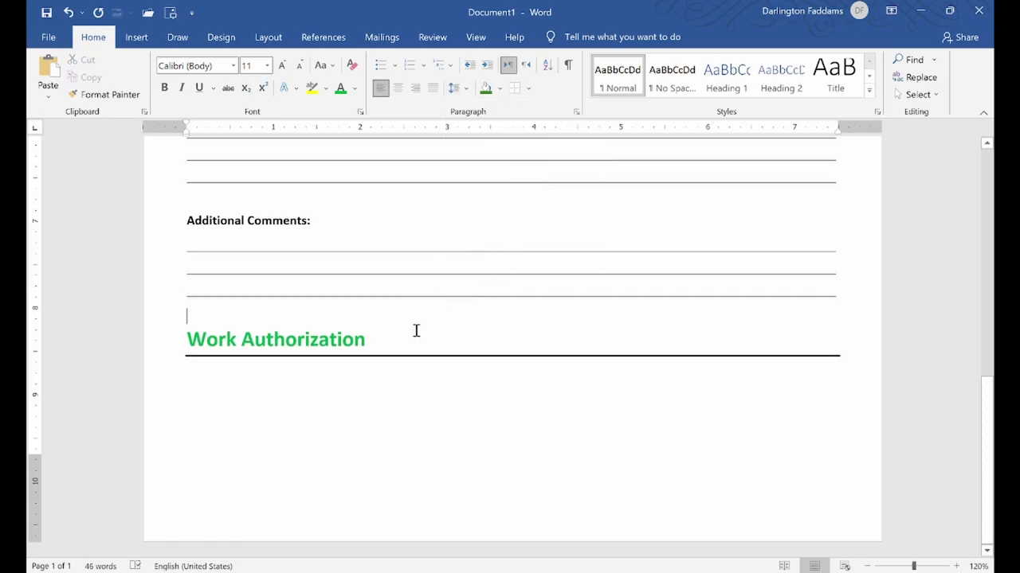
pyautogui.click(338, 380)
# Step: Paste a signature underline copied from the comment lines beneath the Work Authorization heading
pyautogui.scroll(2, 287, 398)
pyautogui.scroll(4, 288, 398)
pyautogui.scroll(4, 287, 398)
pyautogui.scroll(1, 287, 398)
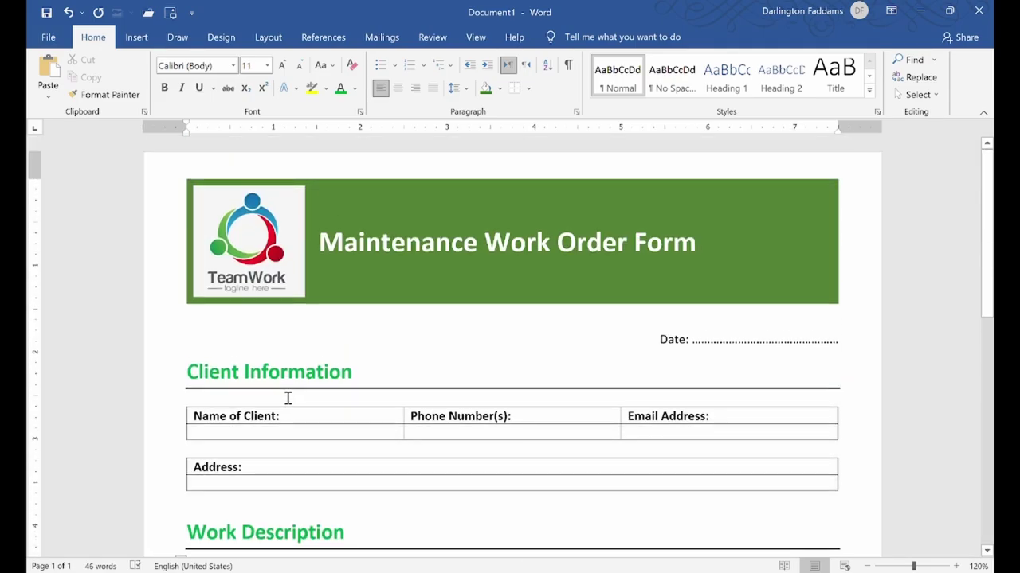
pyautogui.scroll(-2, 287, 398)
pyautogui.scroll(-3, 287, 397)
pyautogui.scroll(-4, 278, 430)
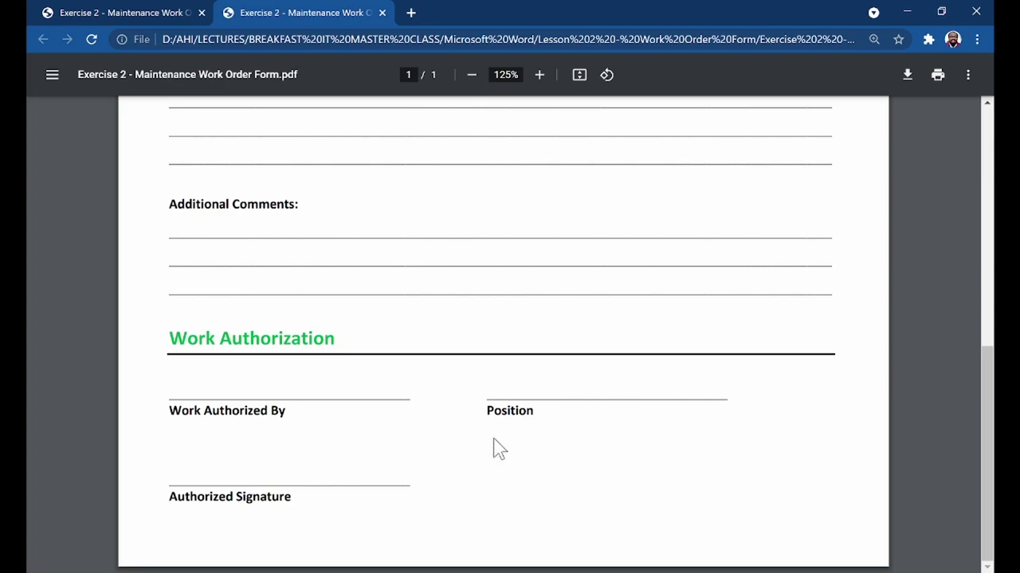
pyautogui.click(567, 518)
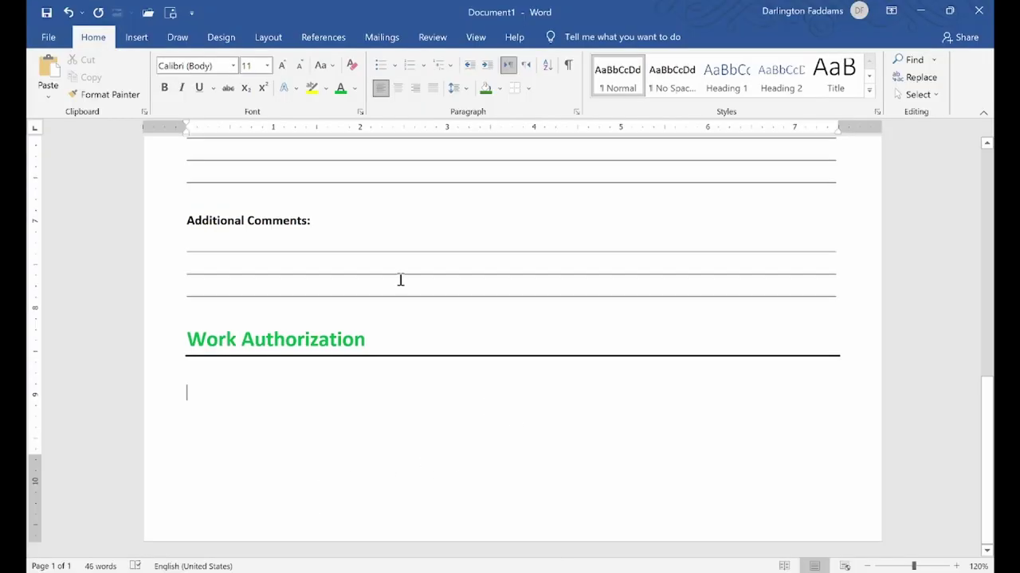
pyautogui.moveTo(184, 252); pyautogui.dragTo(439, 249)
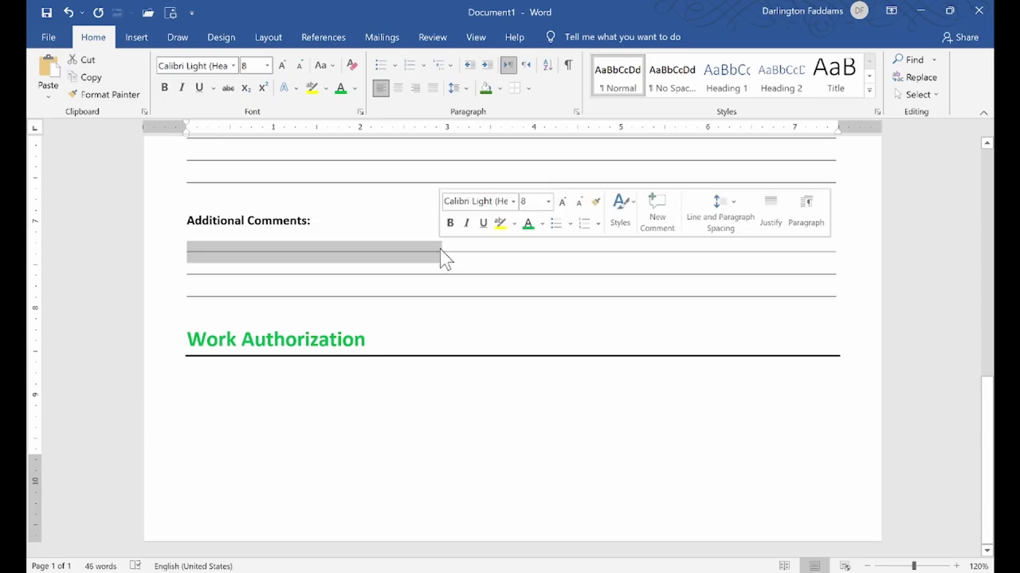
pyautogui.click(307, 379)
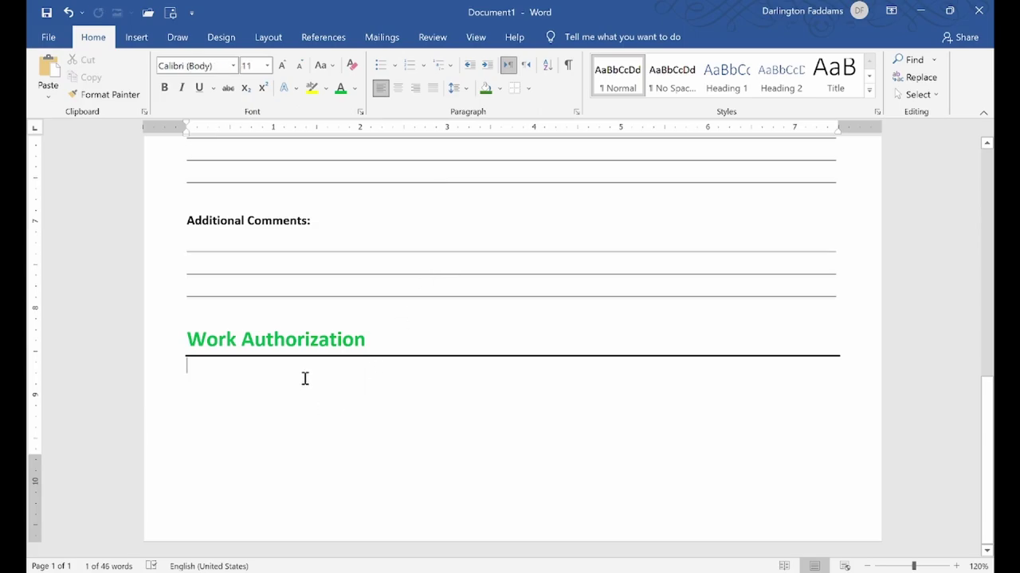
pyautogui.hotkey('ctrl', 'v')
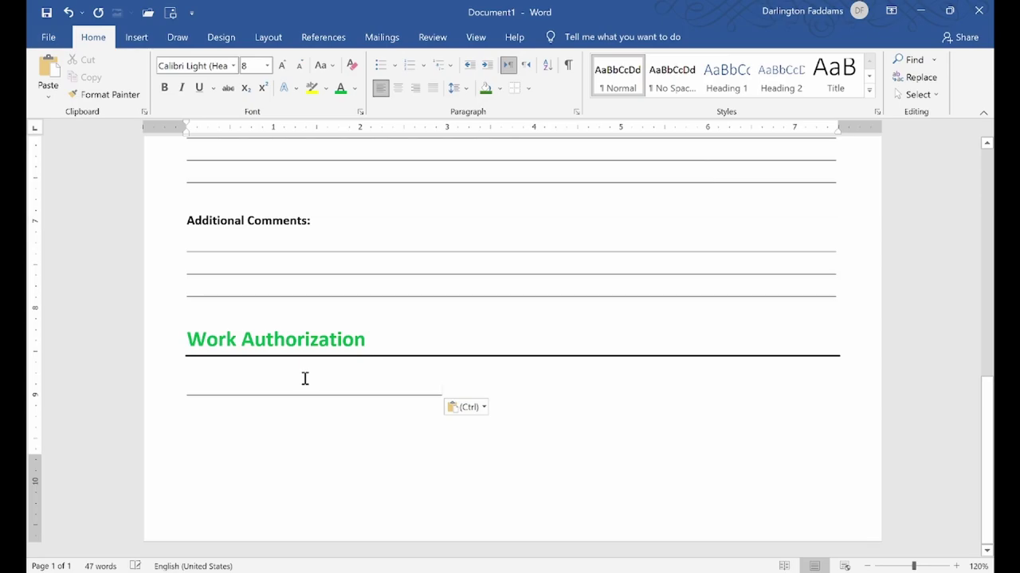
# Step: Paste a second signature line beside the first at the 4-inch tab stop
pyautogui.press('Tab')
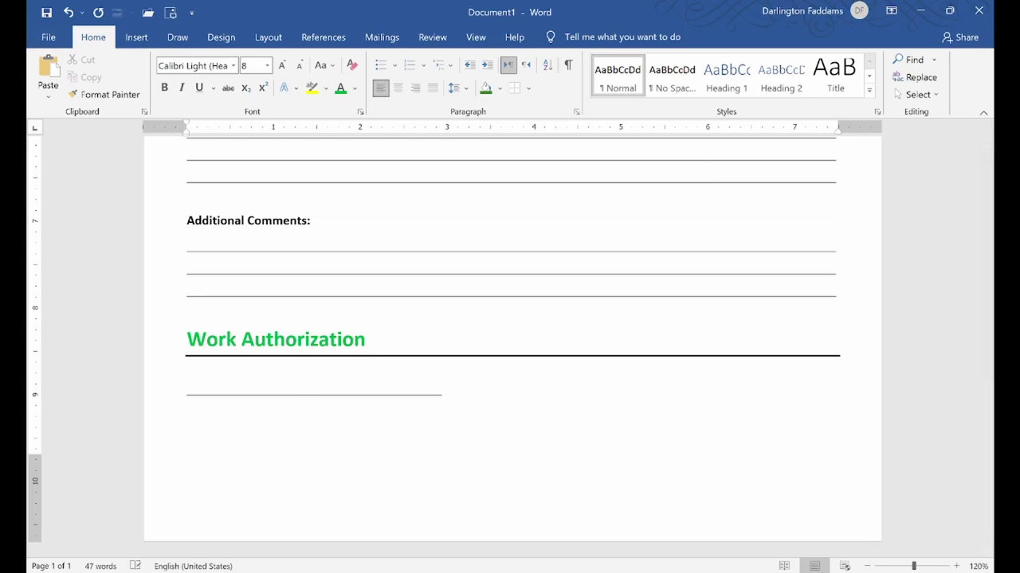
pyautogui.click(49, 469)
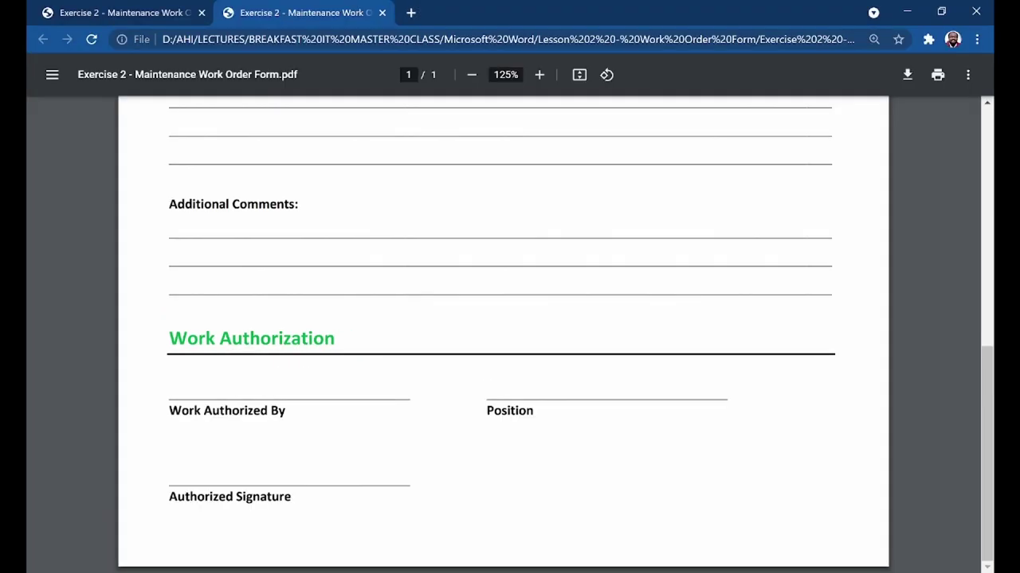
pyautogui.hotkey('alt', 'Tab')
pyautogui.press('Tab')
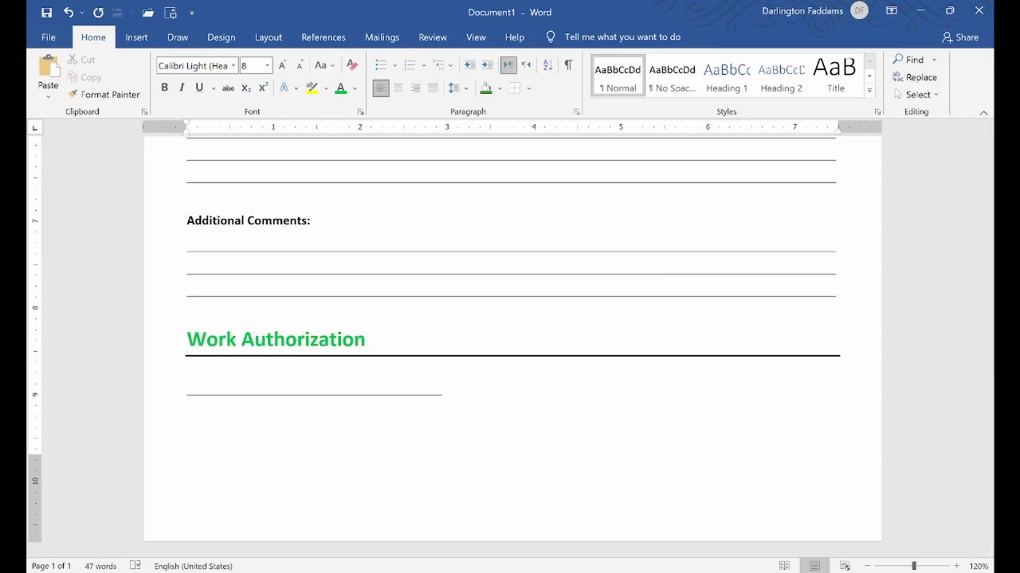
pyautogui.hotkey('ctrl', 'v')
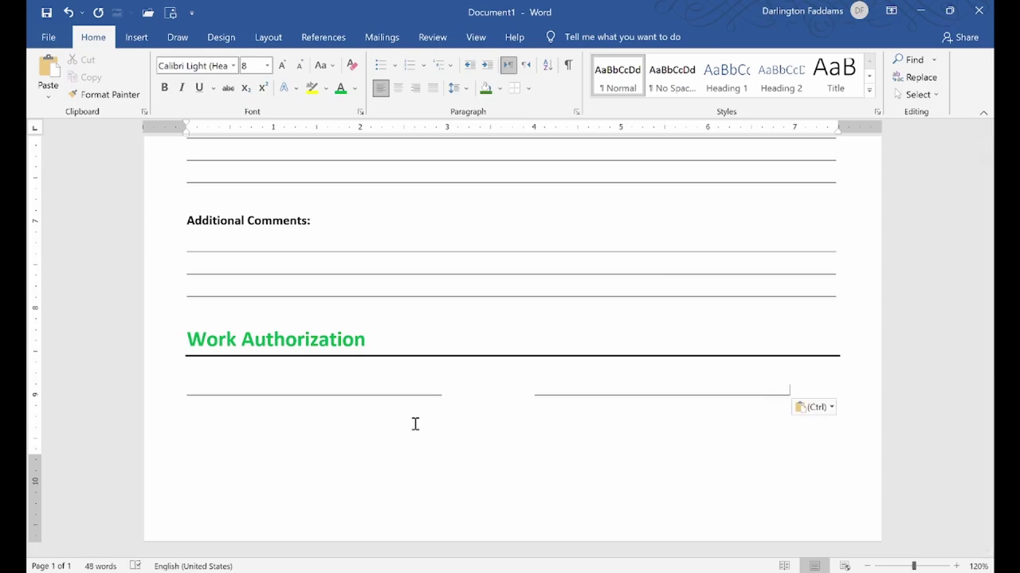
# Step: Caption the lines 'Work Authorized By' and 'Position', then paste a third line, undoing the AutoFormat border
pyautogui.press('Return')
pyautogui.write('Wo')
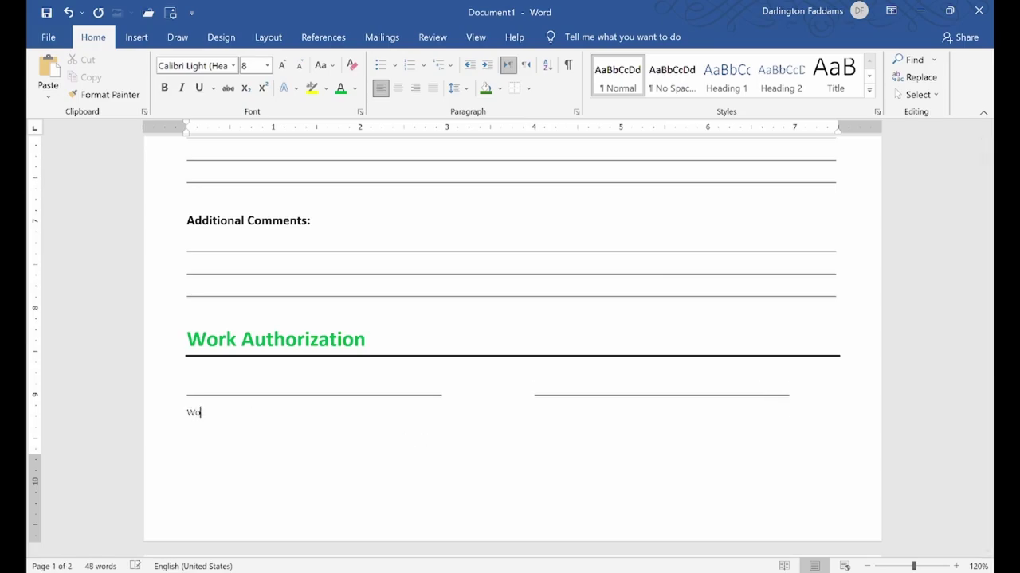
pyautogui.write('rk Authorized B')
pyautogui.write('y')
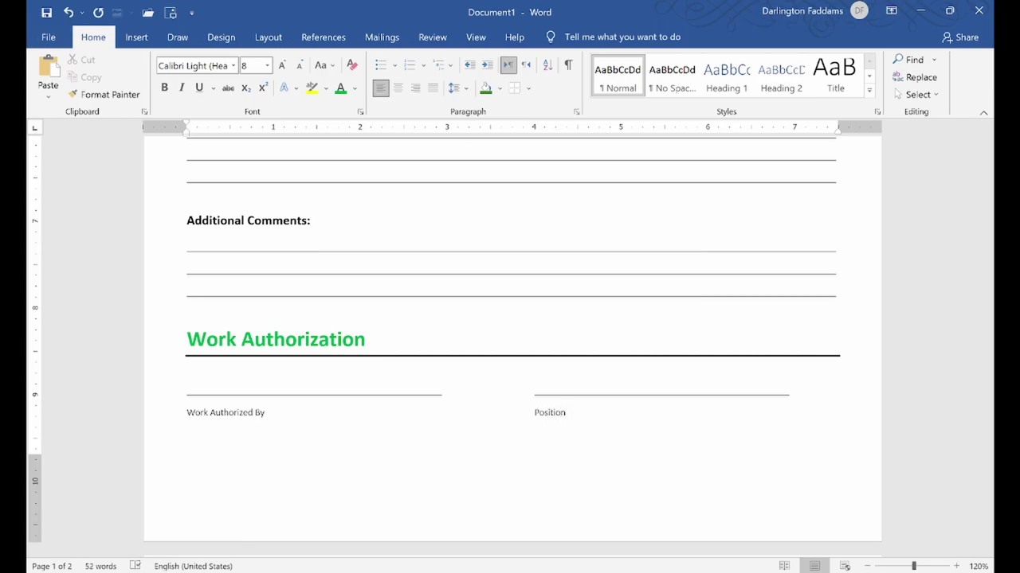
pyautogui.hotkey('ctrl', 'Return')
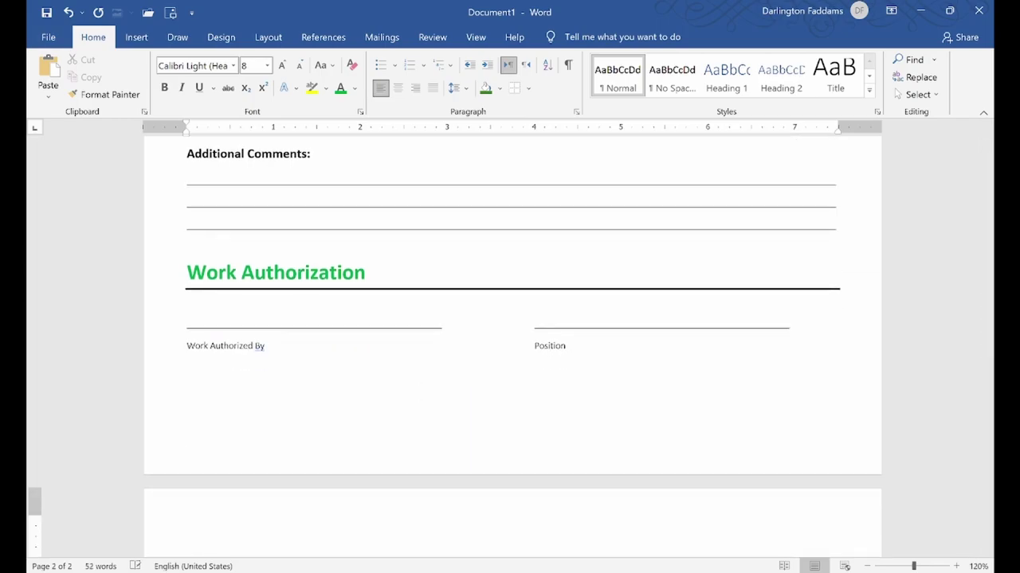
pyautogui.hotkey('ctrl', 'v')
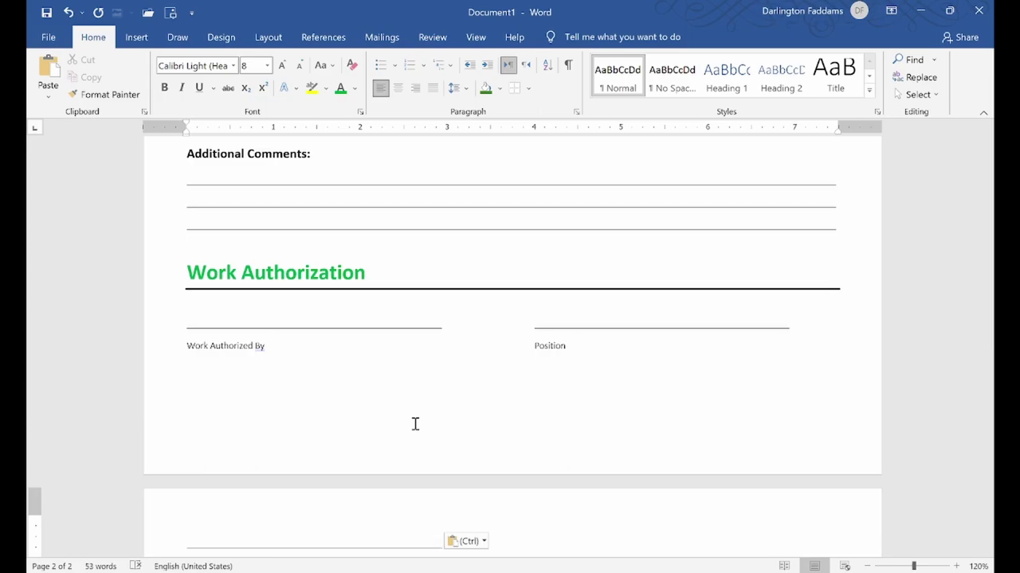
pyautogui.press('Return')
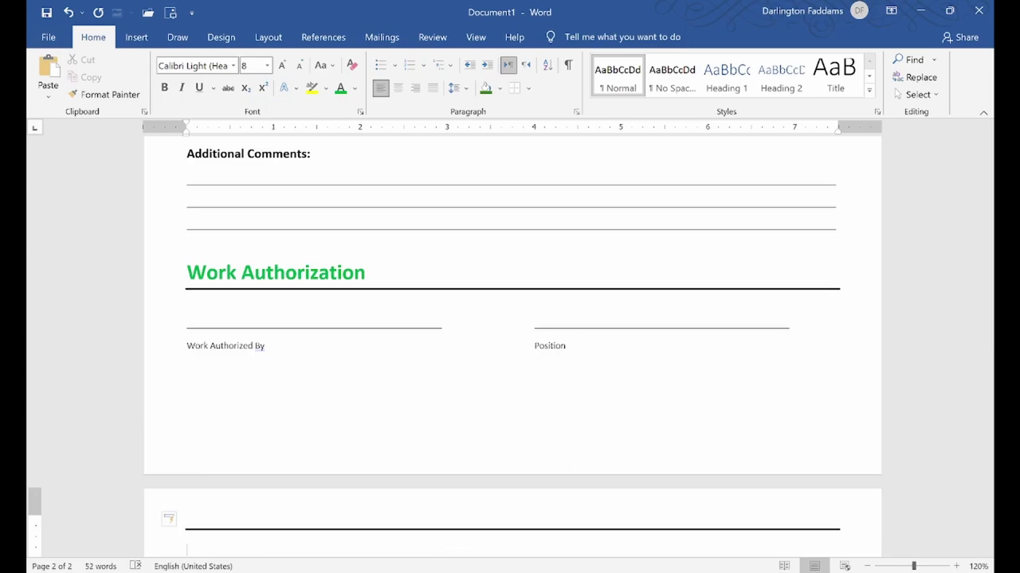
pyautogui.hotkey('ctrl', 'z')
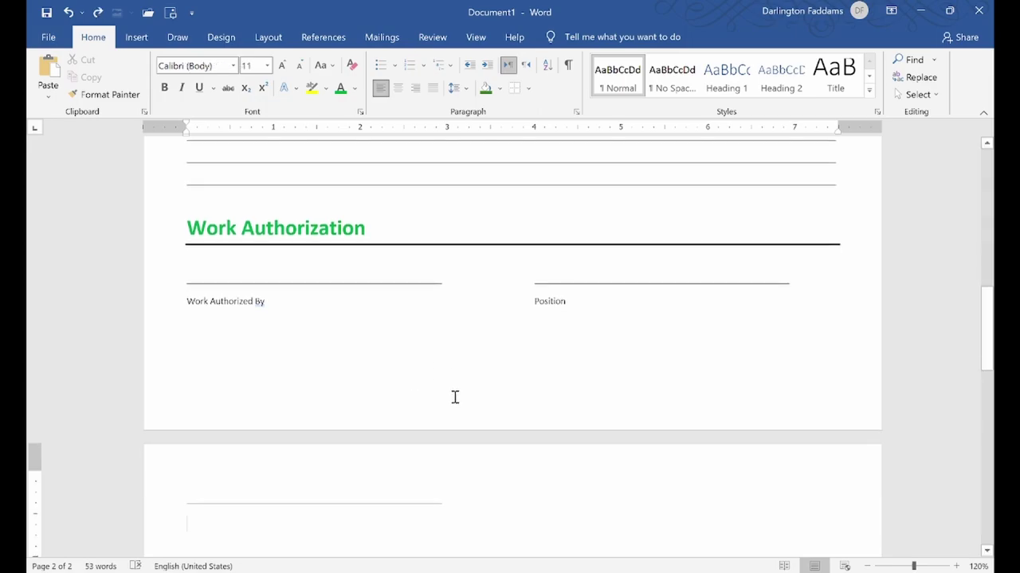
# Step: Caption the third signature line 'Authorized Signature'
pyautogui.scroll(-3, 454, 397)
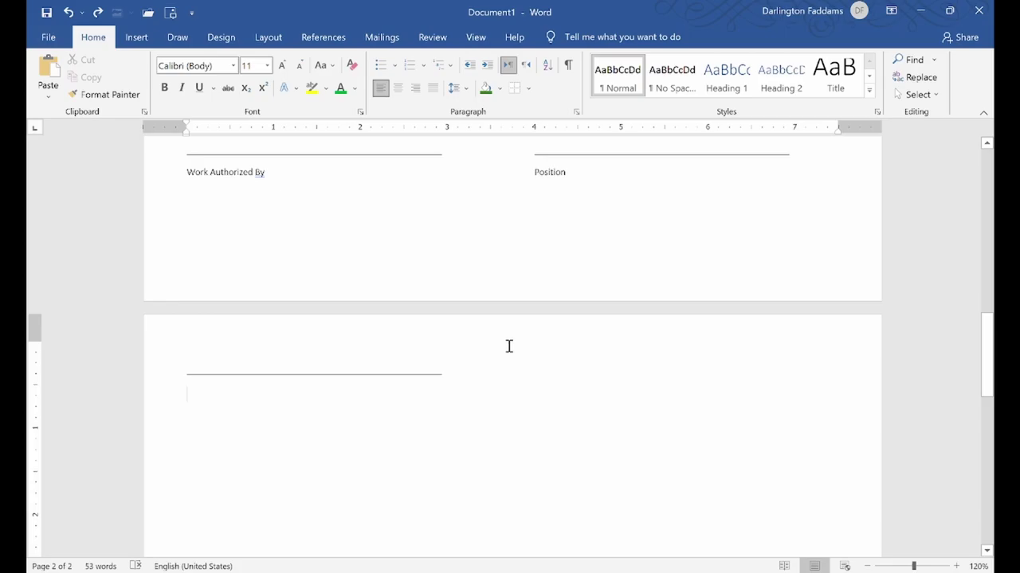
pyautogui.click(130, 567)
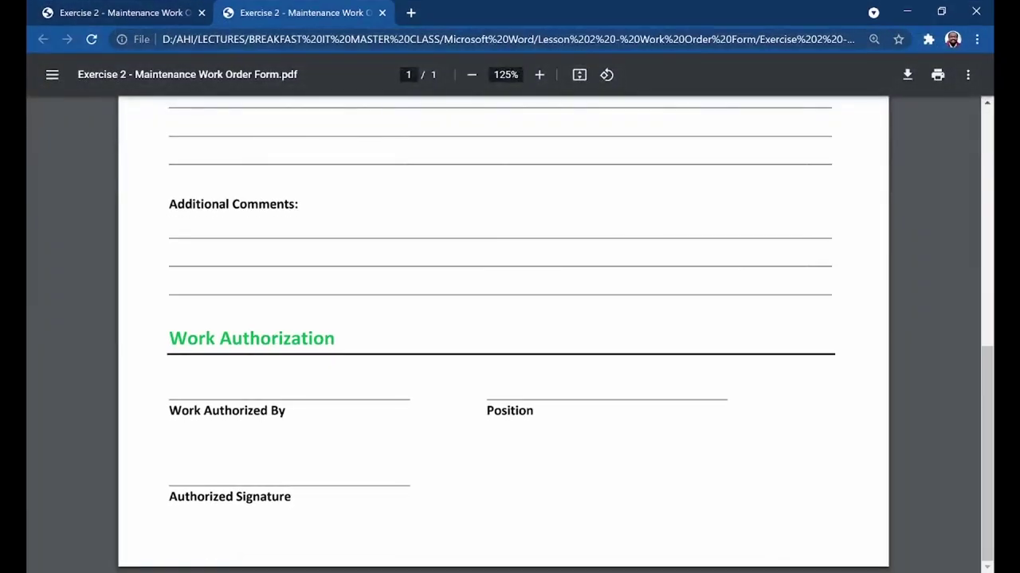
pyautogui.click(98, 566)
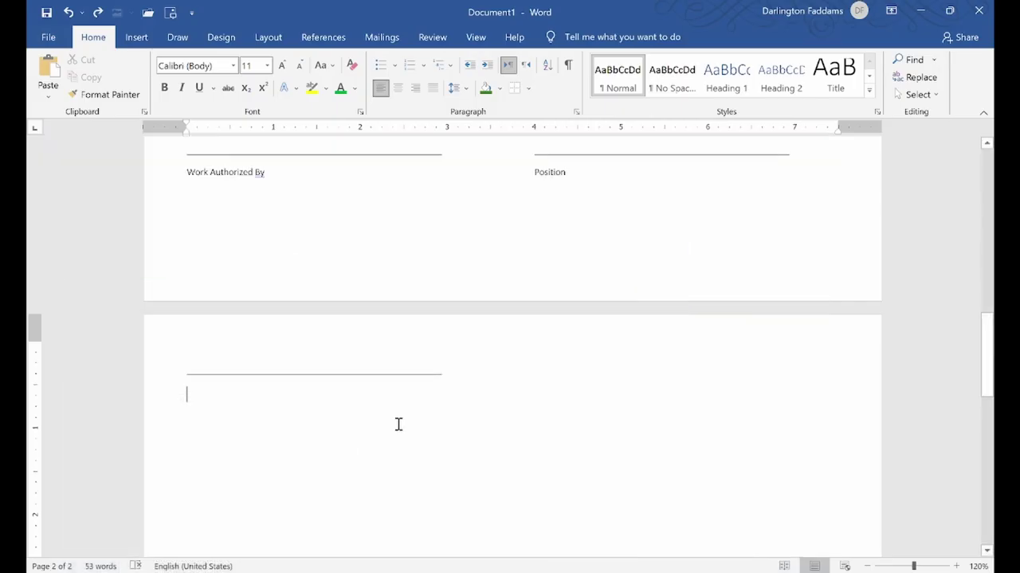
pyautogui.write('Authorize')
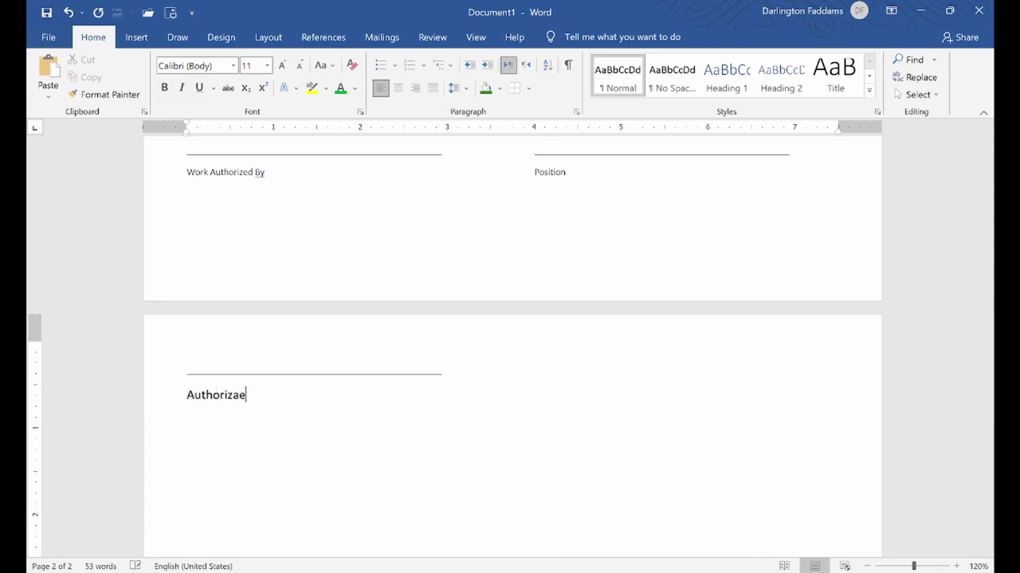
pyautogui.write('d Signbatur')
# Step: Drag the ruler margin so the signature fits page 1 and delete the blank second page
pyautogui.scroll(3, 356, 383)
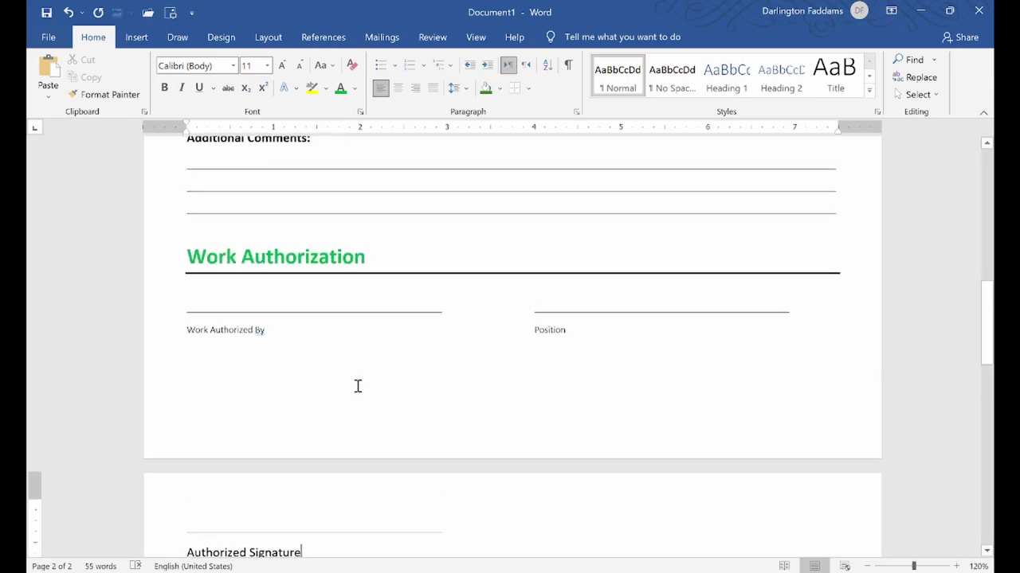
pyautogui.scroll(-2, 357, 387)
pyautogui.scroll(-1, 358, 386)
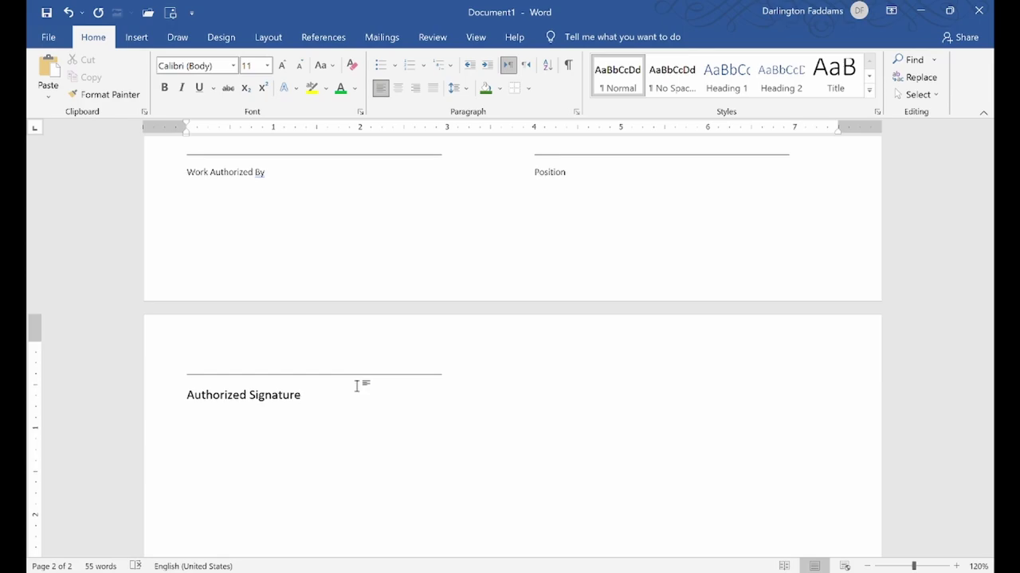
pyautogui.click(259, 201)
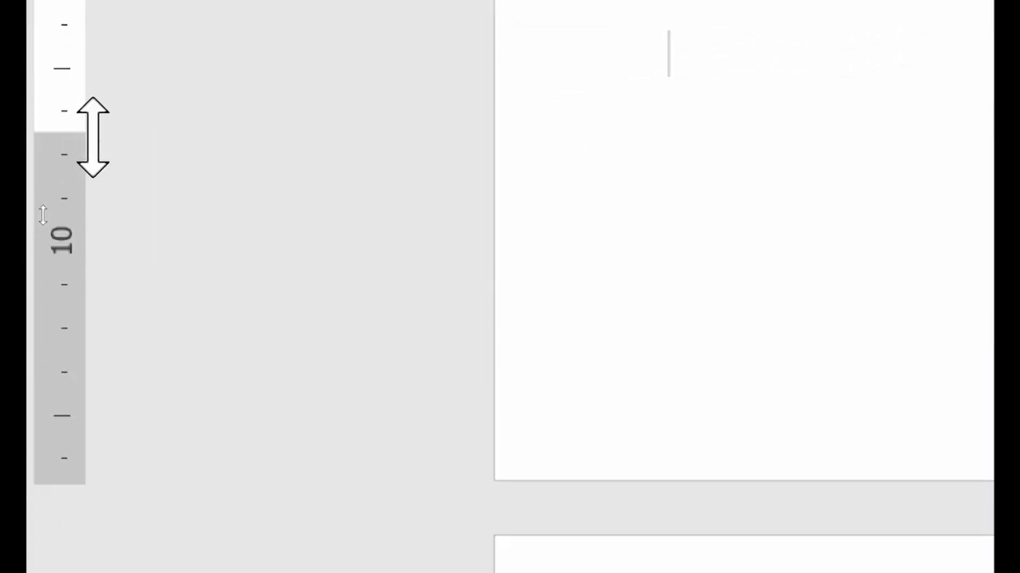
pyautogui.moveTo(86, 134); pyautogui.dragTo(118, 426)
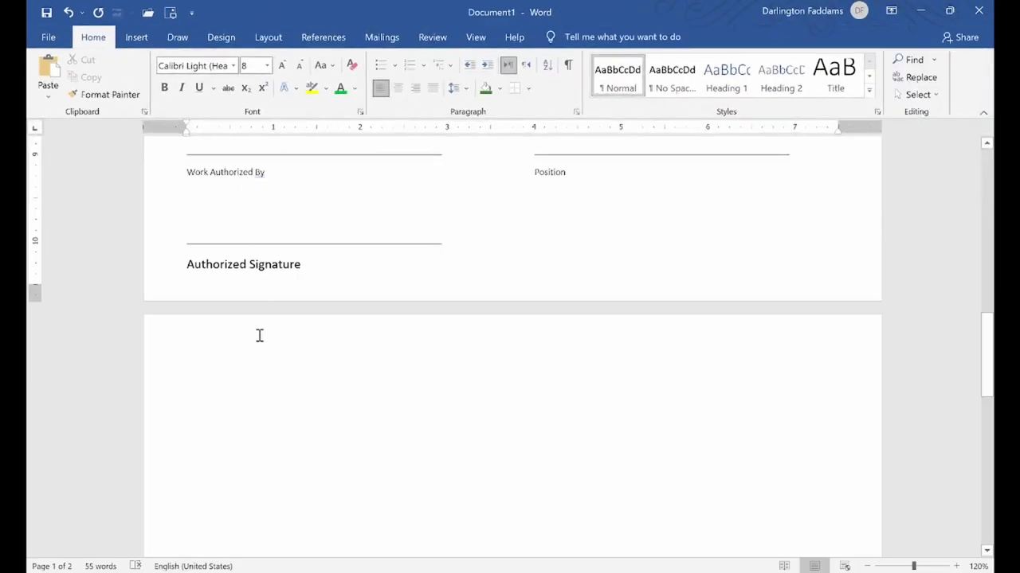
pyautogui.click(250, 359)
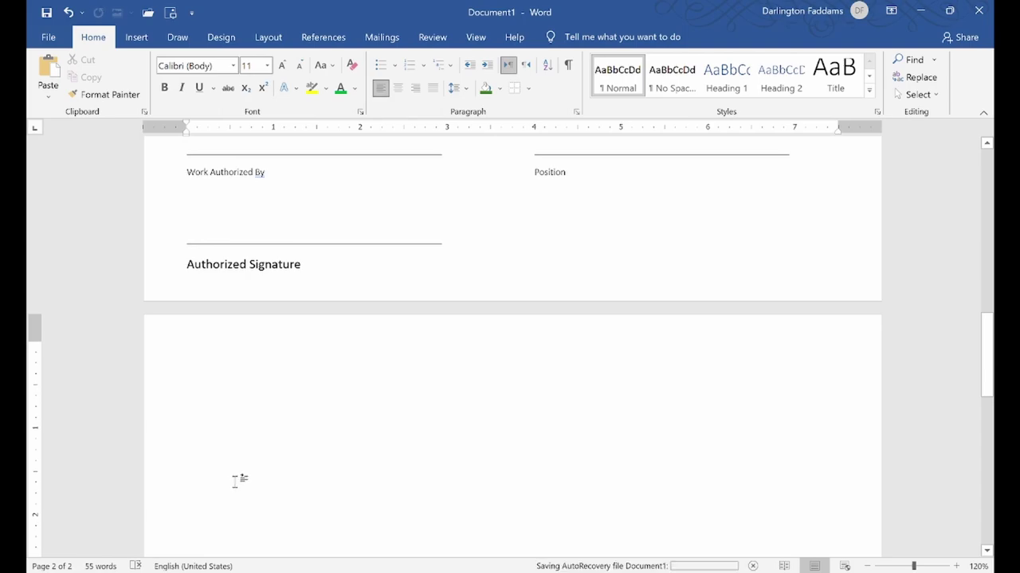
pyautogui.press('BackSpace')
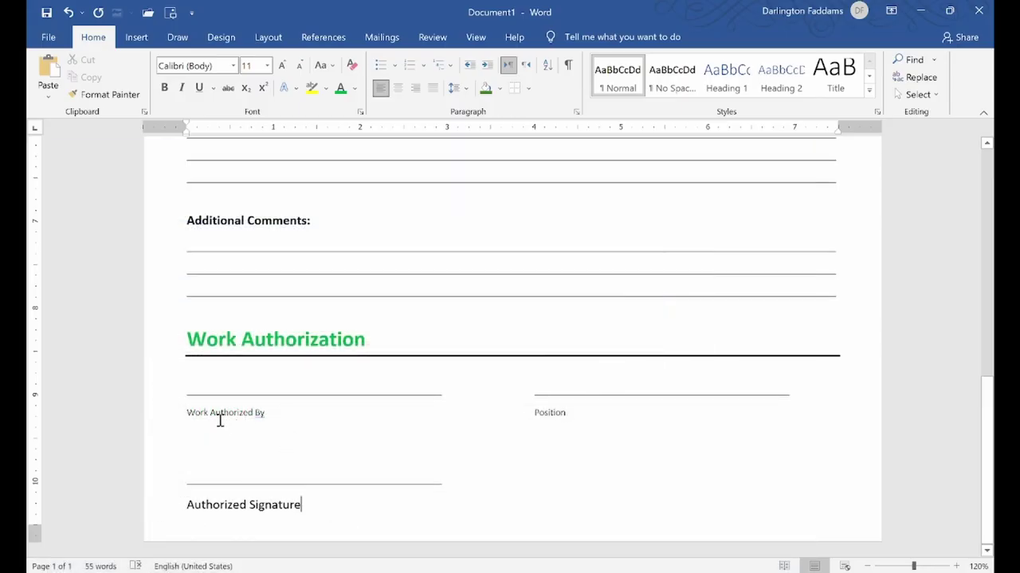
# Step: Format-paint the Additional Comments bold onto Work Authorized By, Position and Authorized Signature labels
pyautogui.click(220, 419)
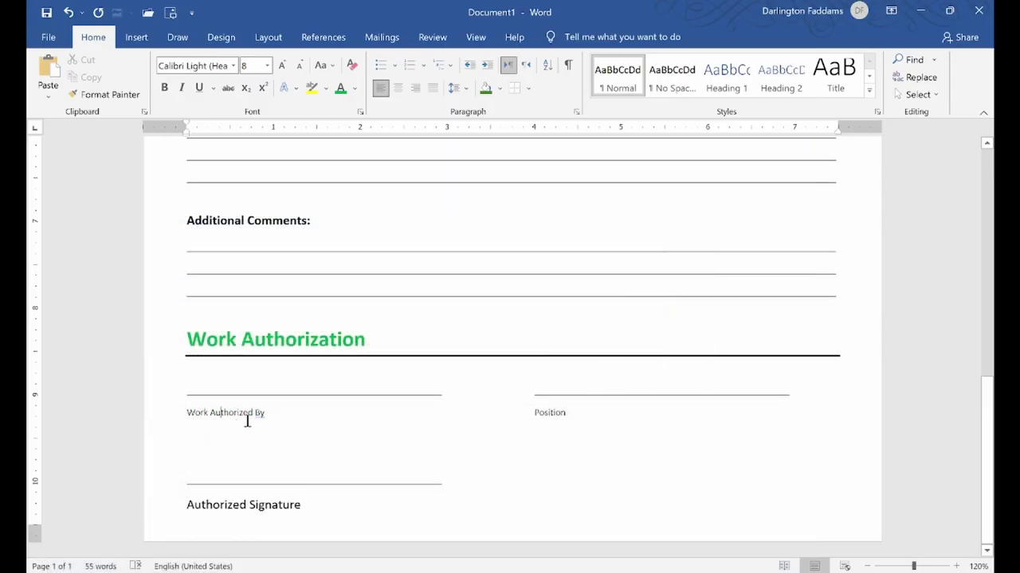
pyautogui.click(284, 504)
pyautogui.click(169, 228)
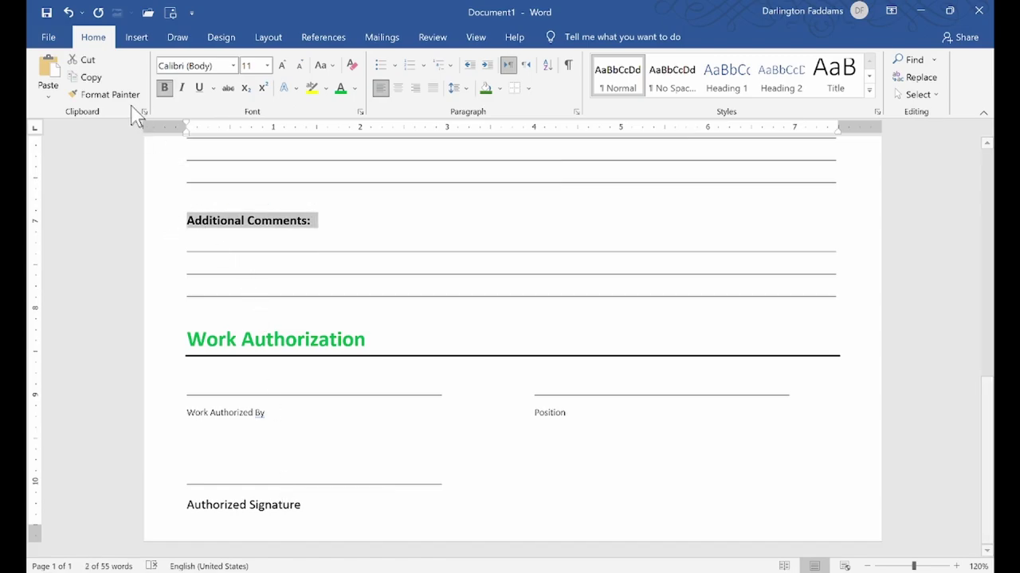
pyautogui.click(111, 94)
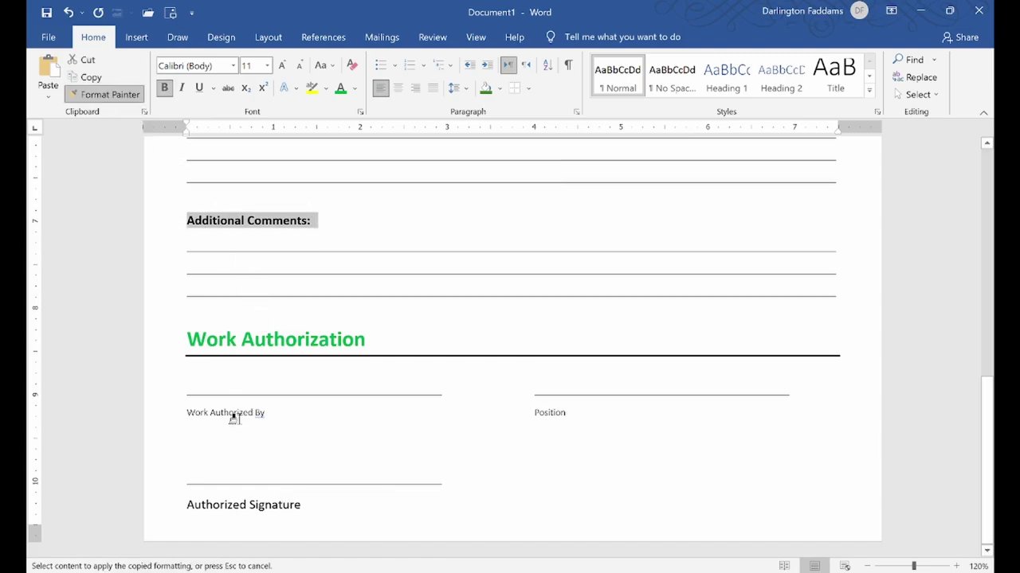
pyautogui.click(154, 422)
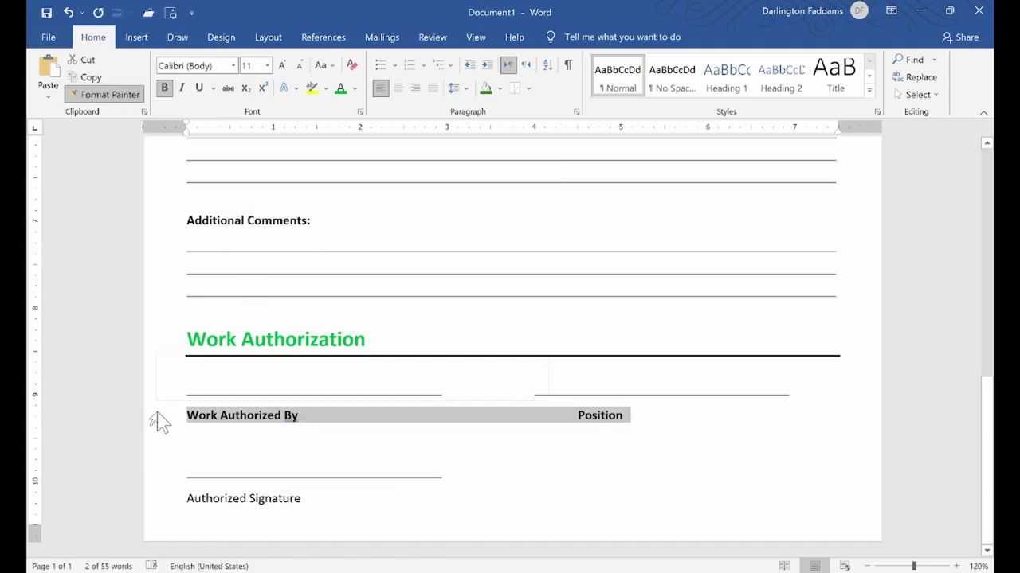
pyautogui.click(284, 416)
pyautogui.click(111, 94)
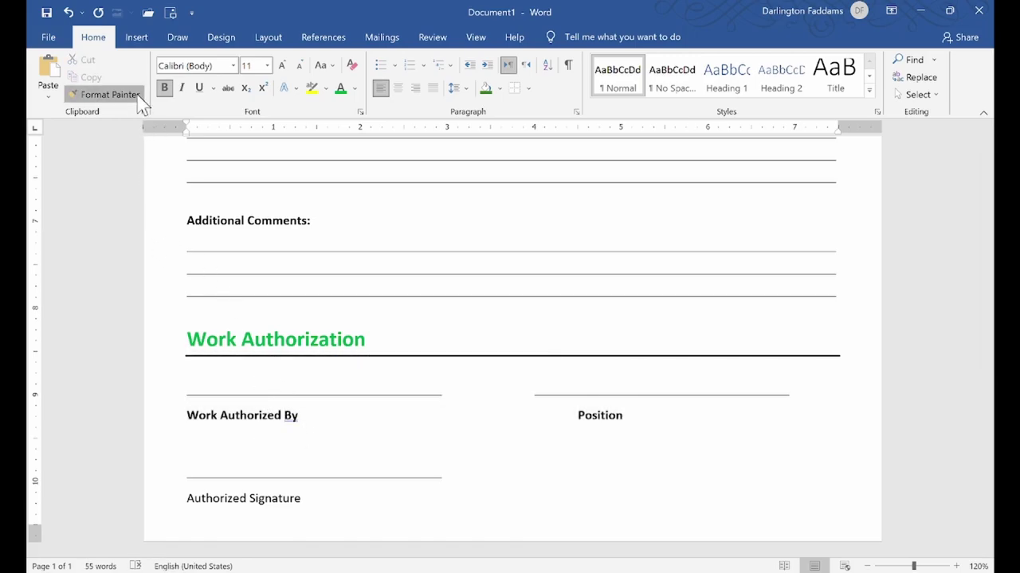
pyautogui.click(159, 499)
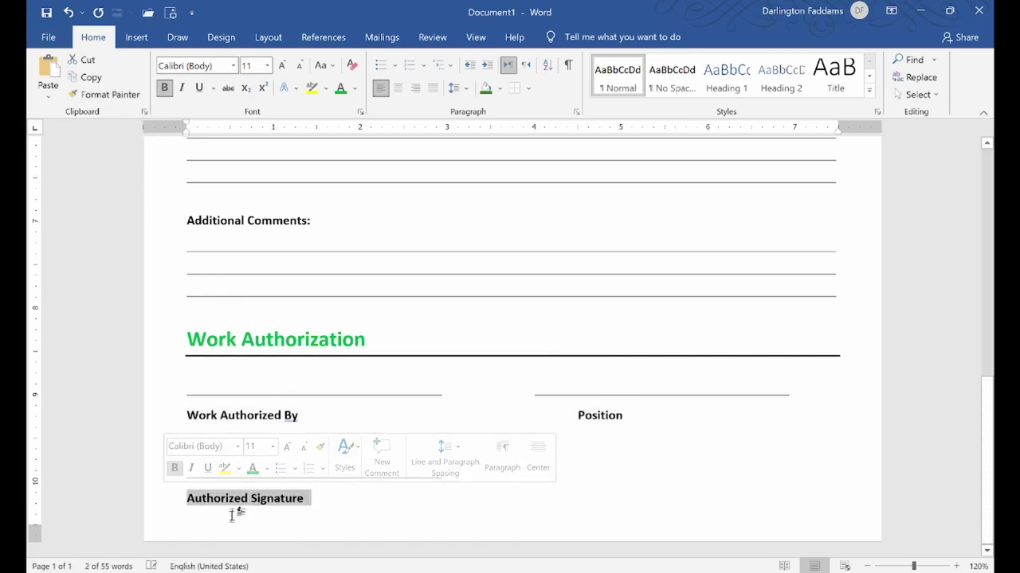
pyautogui.click(232, 500)
# Step: Delete the extra space before the Position label
pyautogui.click(564, 402)
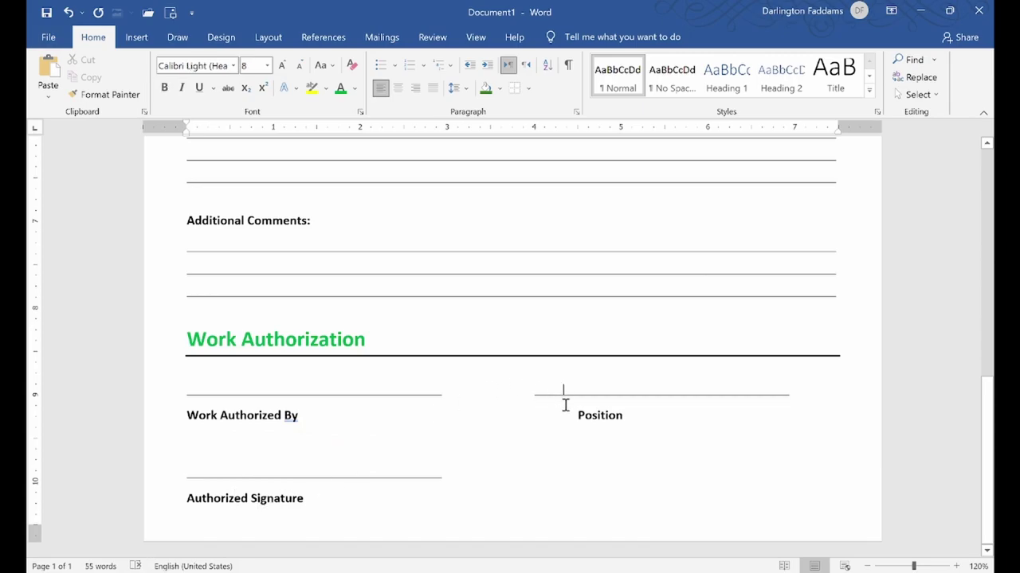
pyautogui.press('Down')
pyautogui.press('BackSpace')
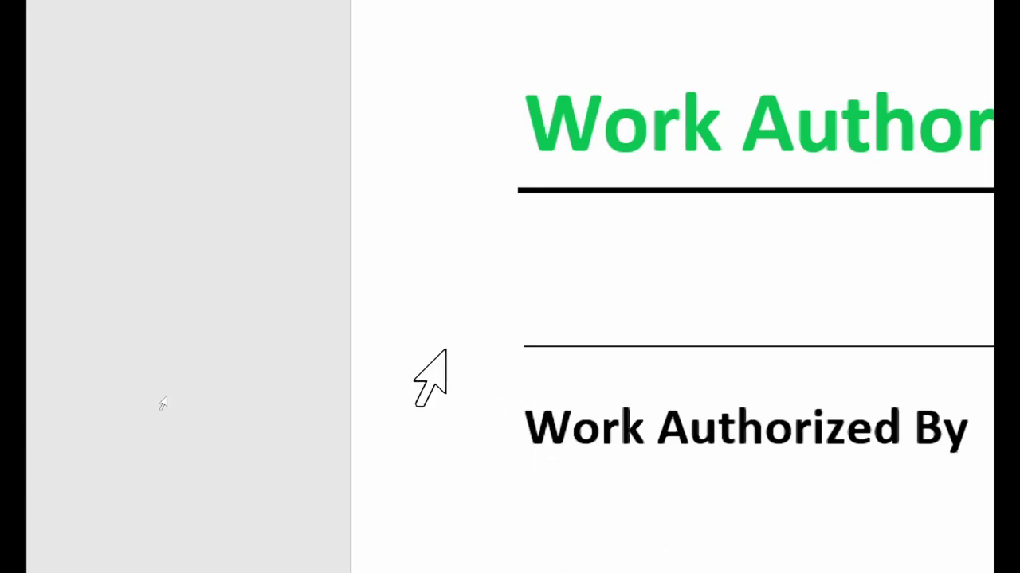
pyautogui.click(410, 364)
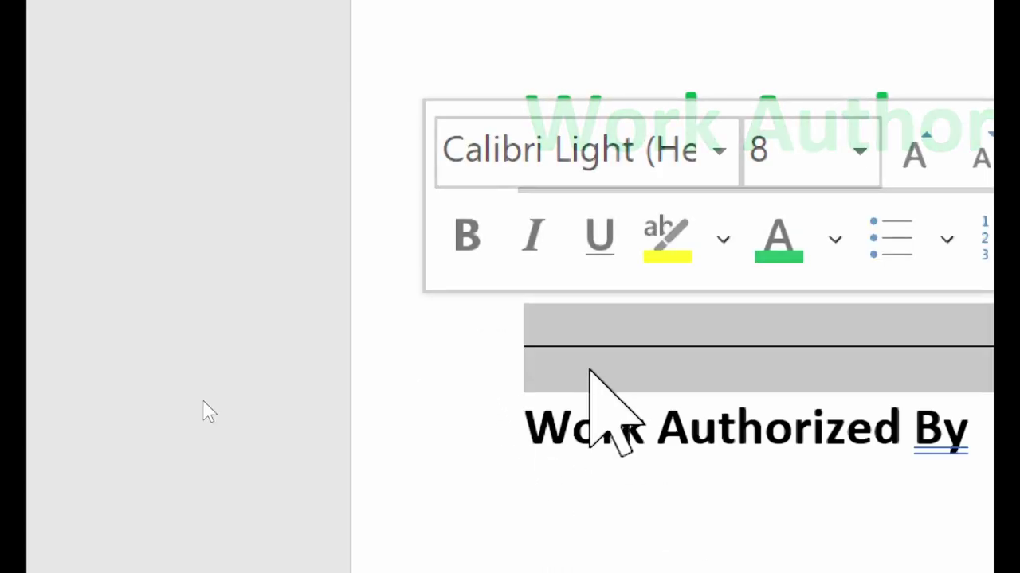
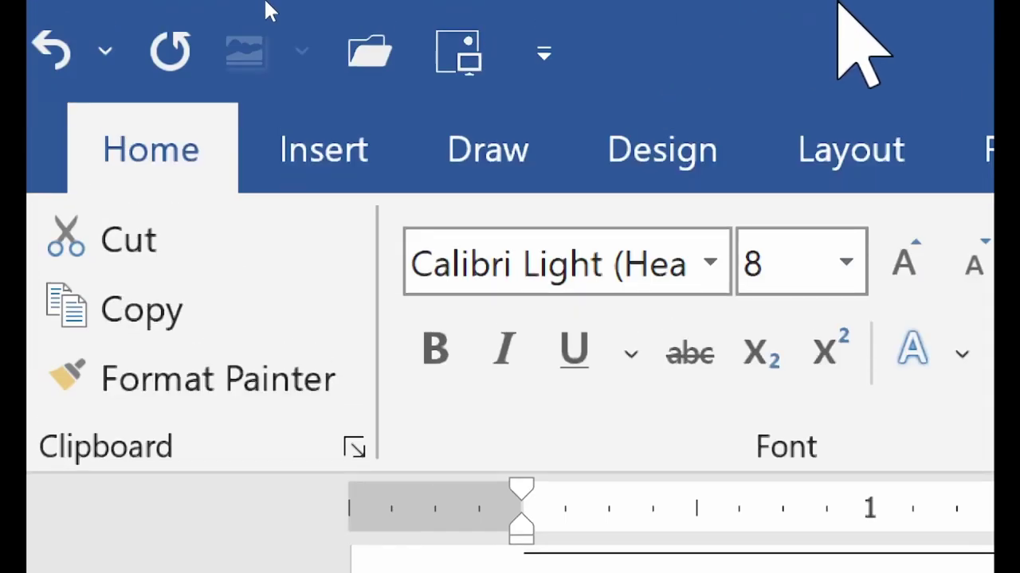
# Step: Remove the space after the Work Authorized By, Position and Authorized Signature lines
pyautogui.click(462, 358)
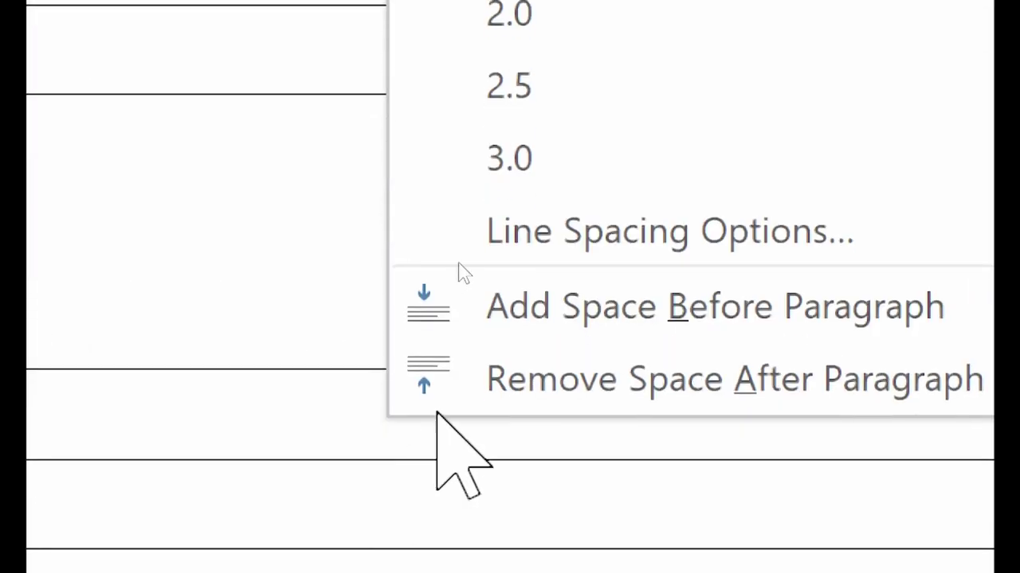
pyautogui.click(522, 376)
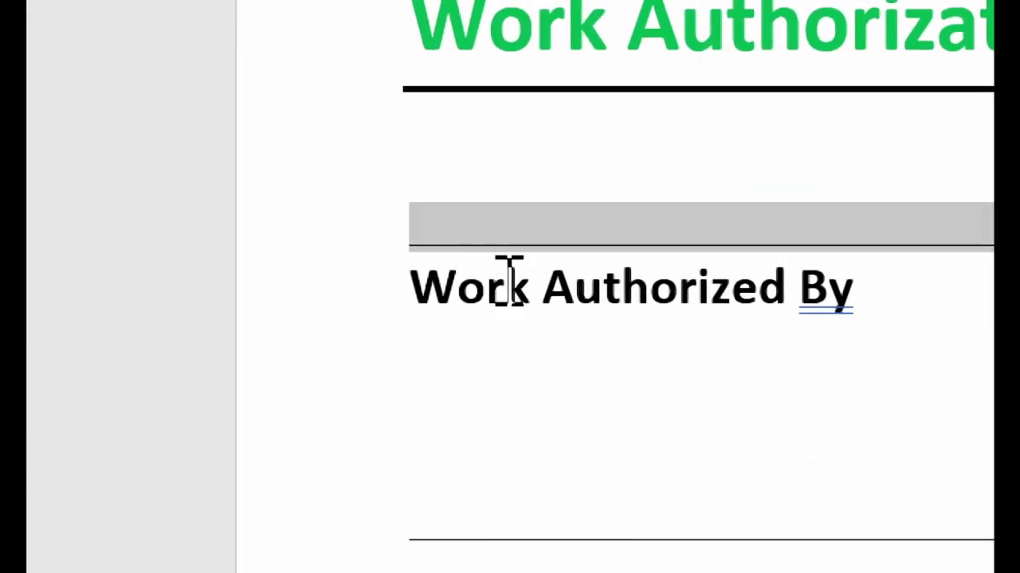
pyautogui.click(493, 290)
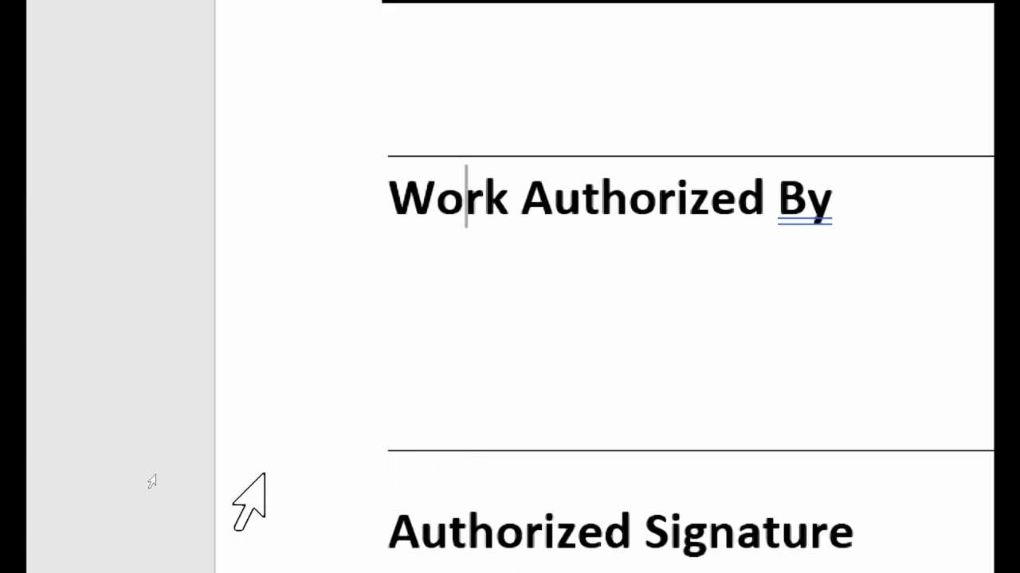
pyautogui.click(265, 475)
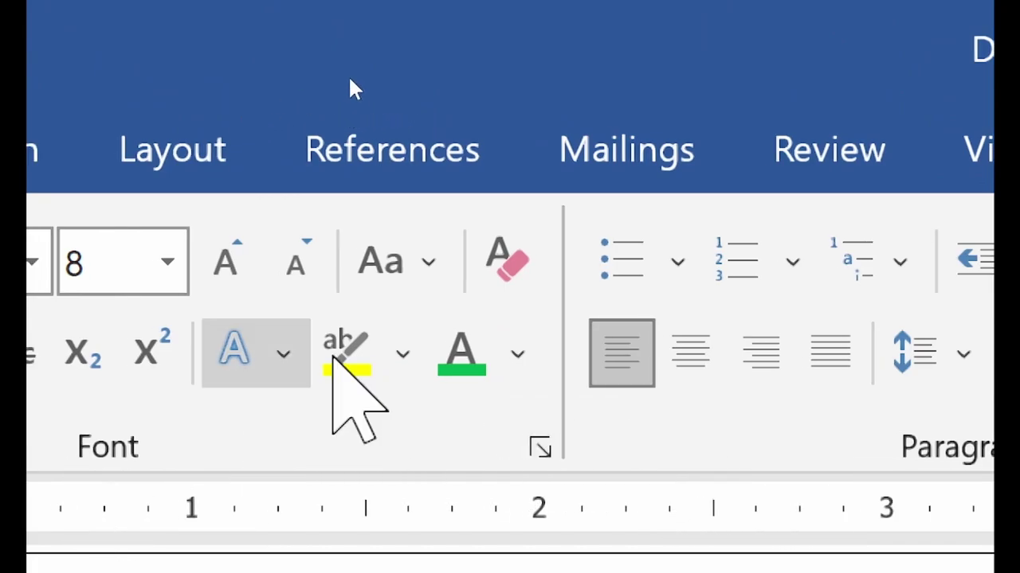
pyautogui.click(733, 345)
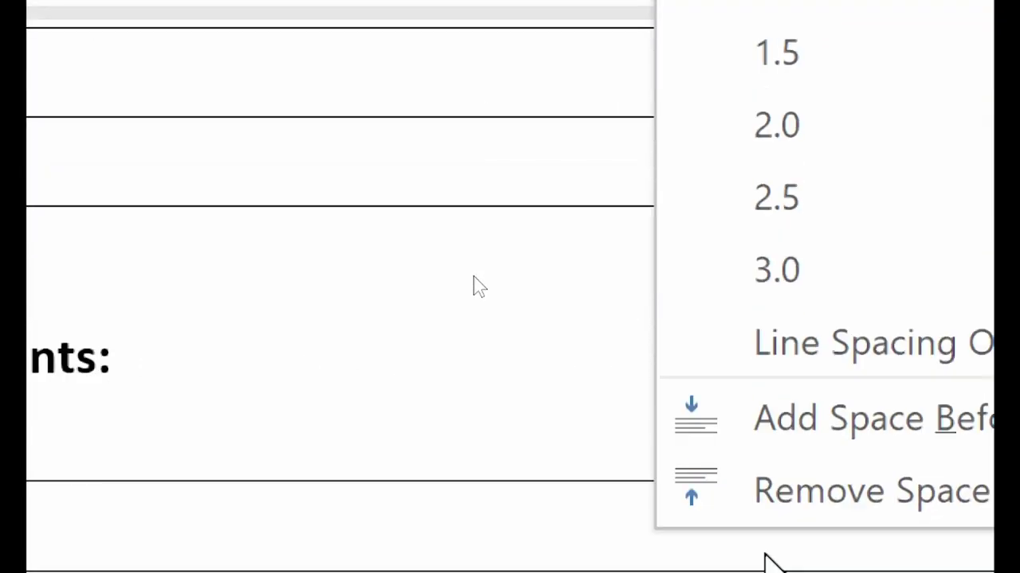
pyautogui.click(833, 406)
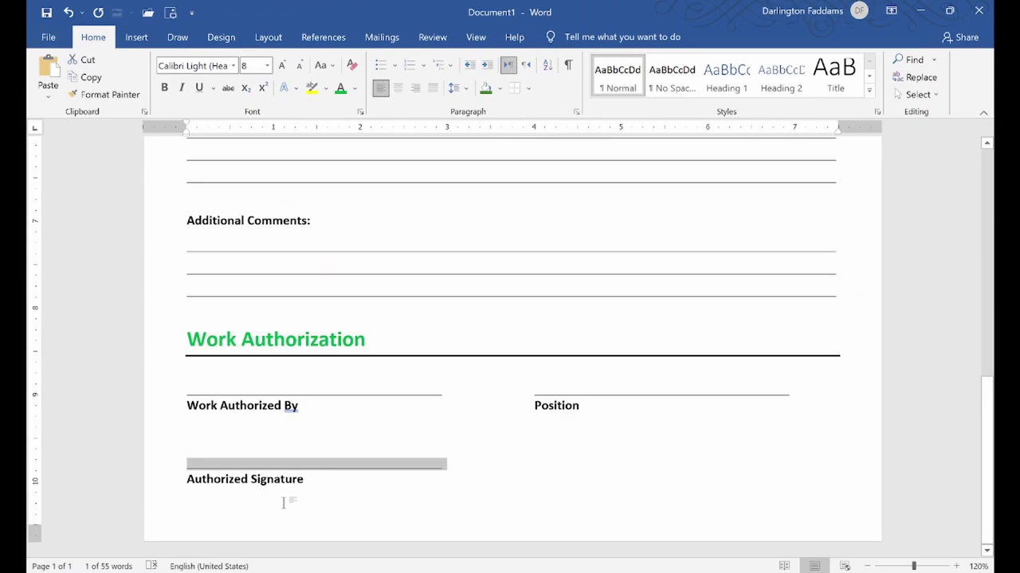
pyautogui.click(283, 502)
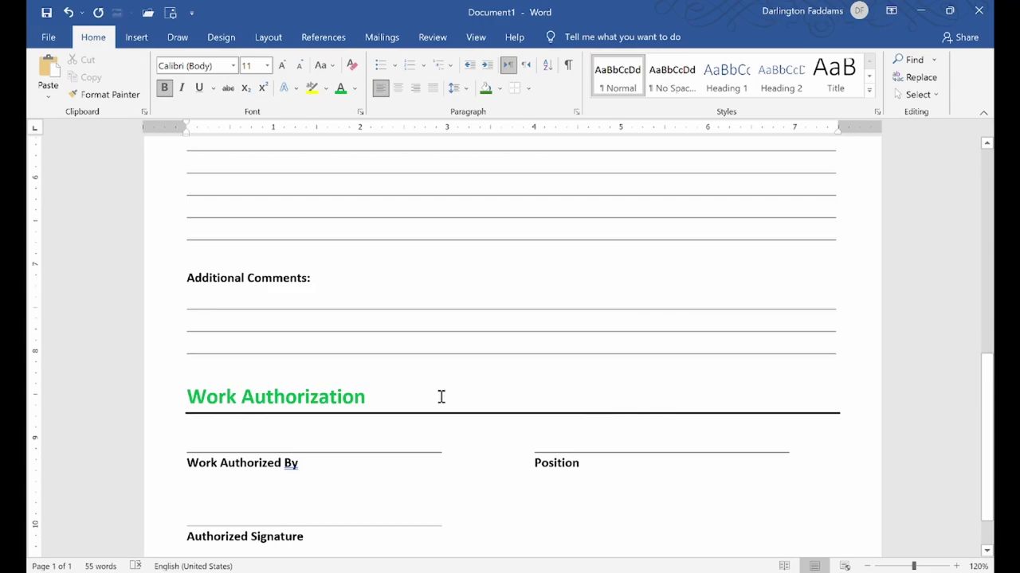
pyautogui.scroll(4, 440, 396)
pyautogui.scroll(5, 440, 396)
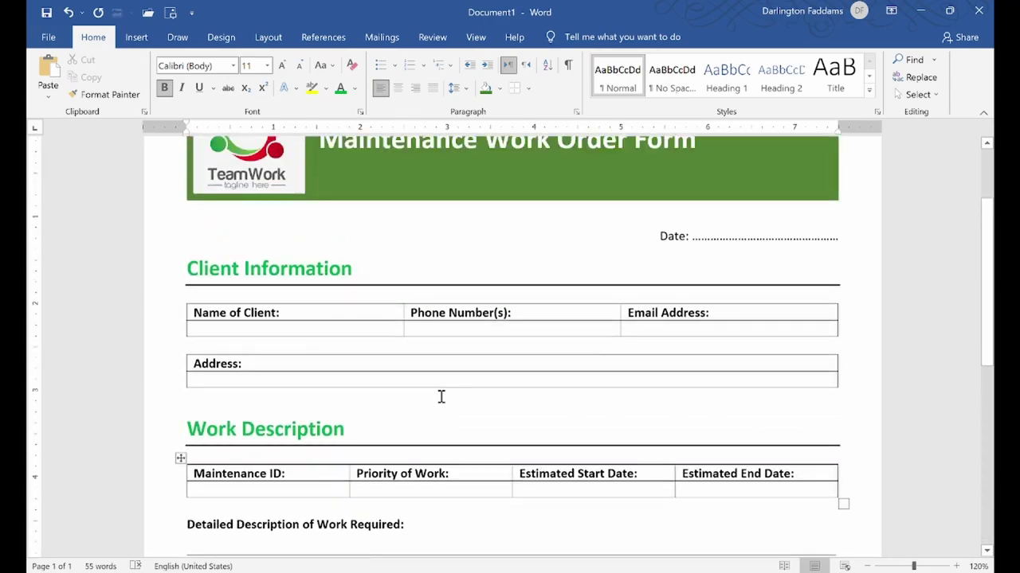
pyautogui.scroll(2, 441, 396)
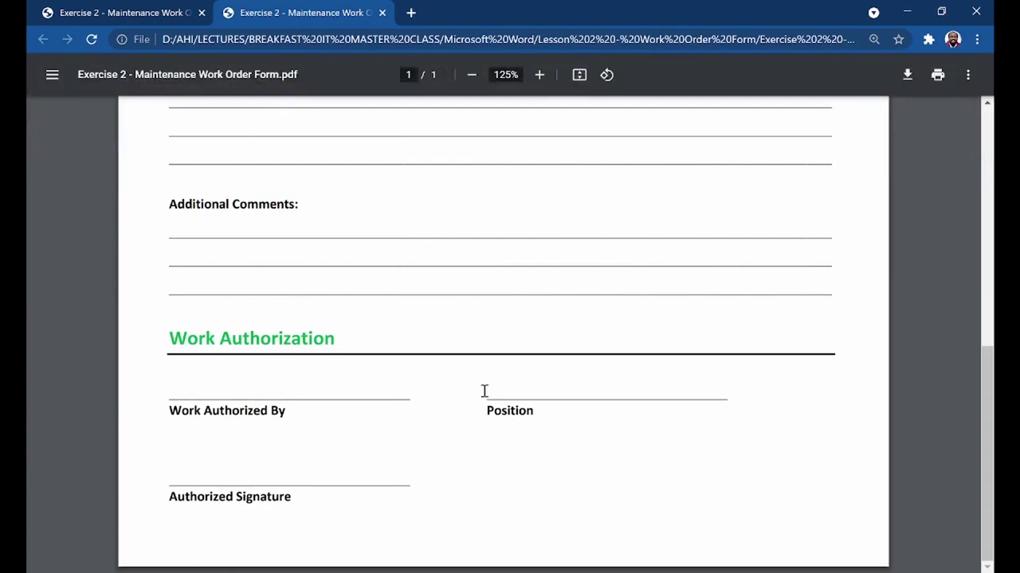
pyautogui.scroll(1, 483, 390)
pyautogui.scroll(3, 484, 391)
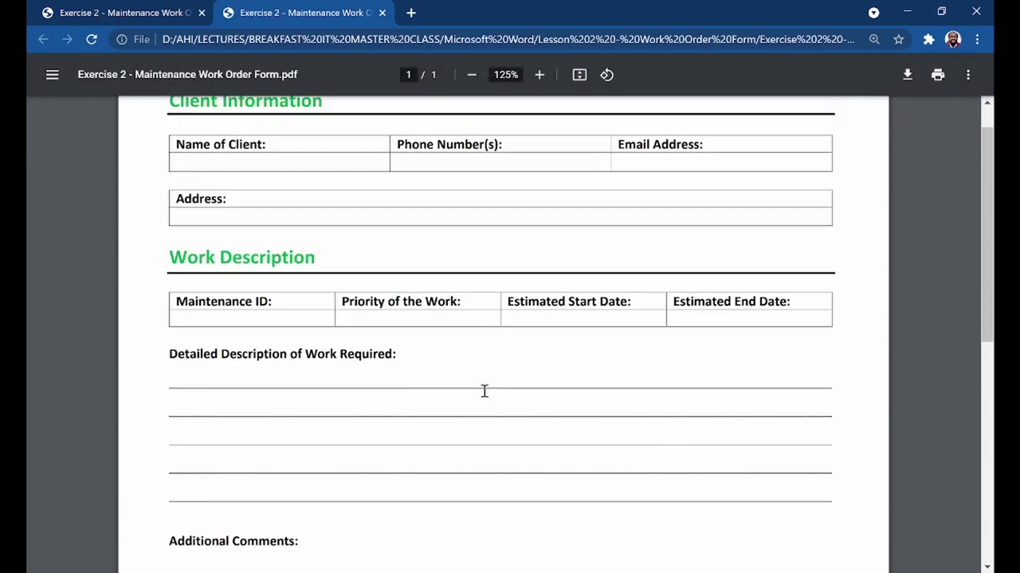
pyautogui.scroll(3, 483, 391)
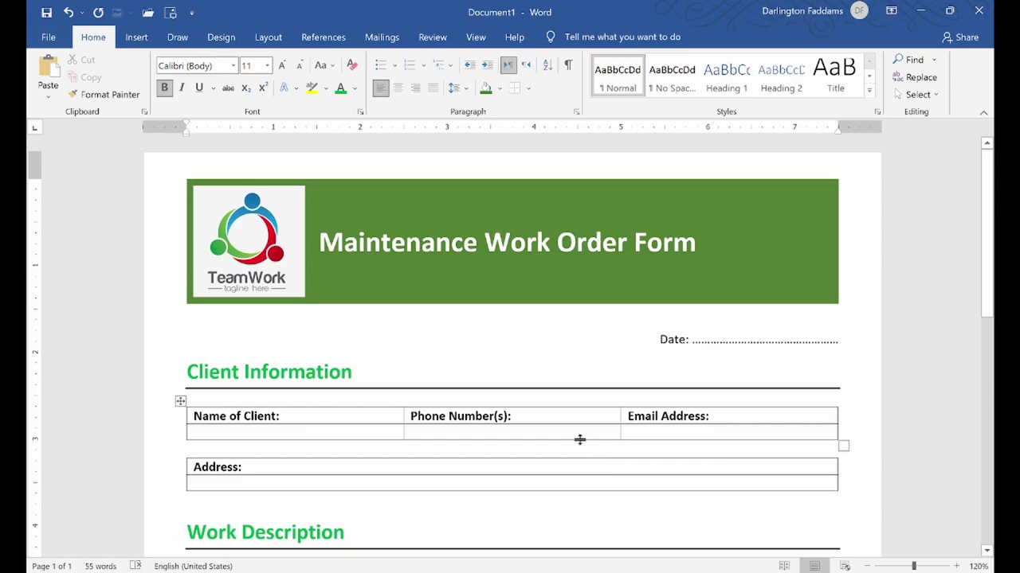
pyautogui.scroll(-1, 581, 438)
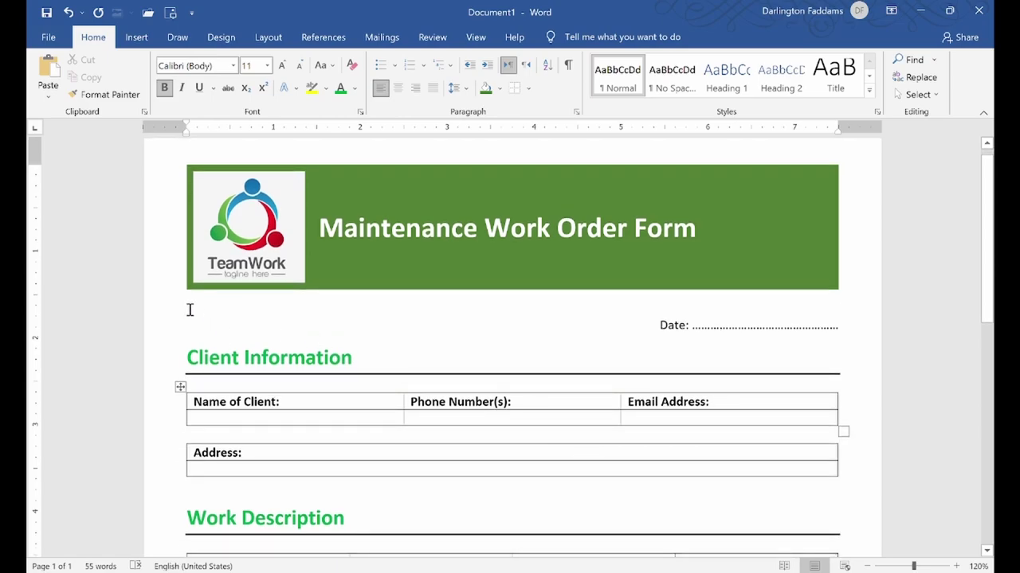
pyautogui.moveTo(167, 310)
pyautogui.mouseDown()
pyautogui.moveTo(172, 355)
pyautogui.moveTo(170, 341)
pyautogui.mouseUp()
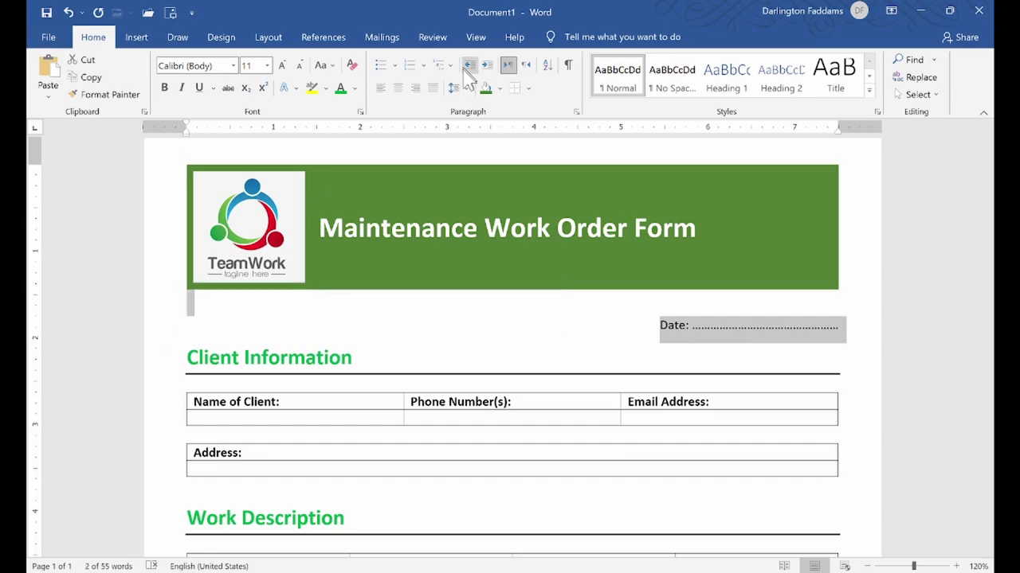
pyautogui.click(459, 89)
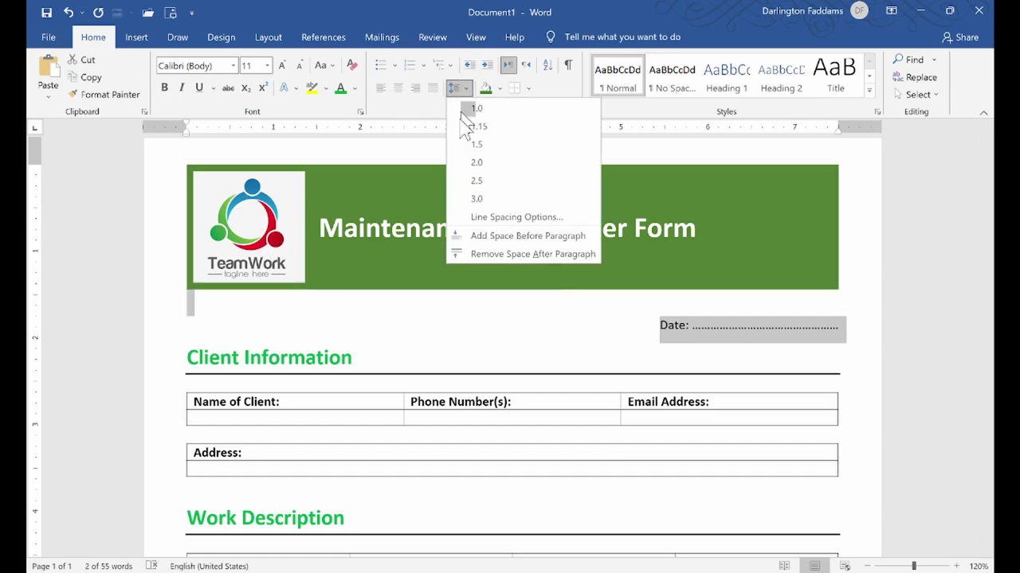
pyautogui.click(478, 252)
pyautogui.click(492, 317)
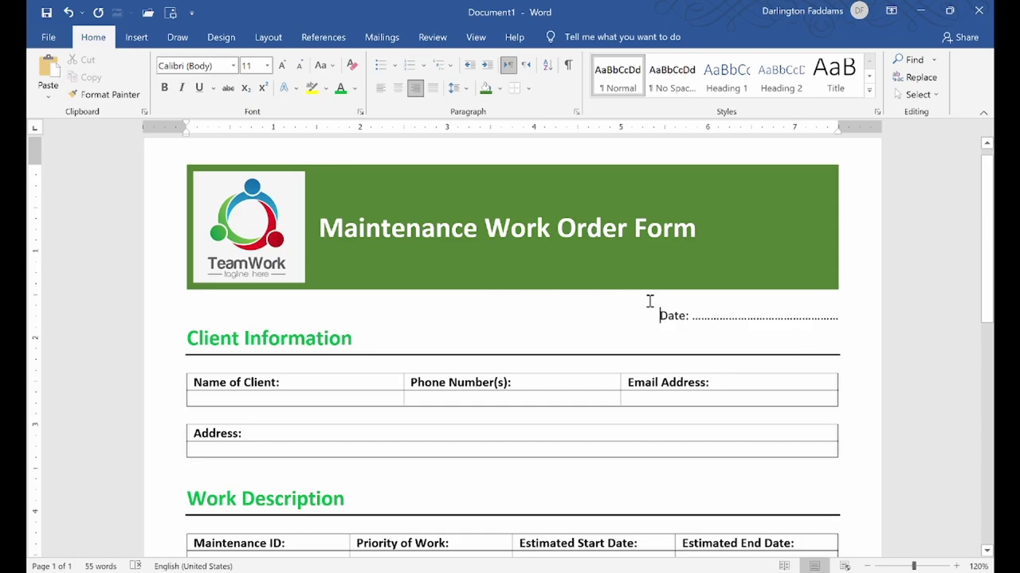
pyautogui.hotkey('ctrl', 'z')
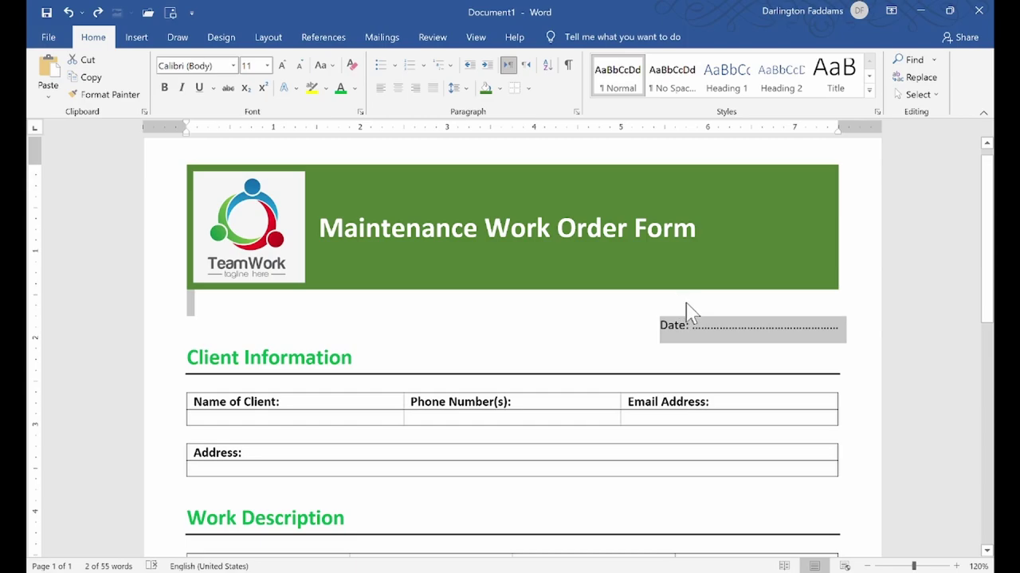
pyautogui.click(693, 333)
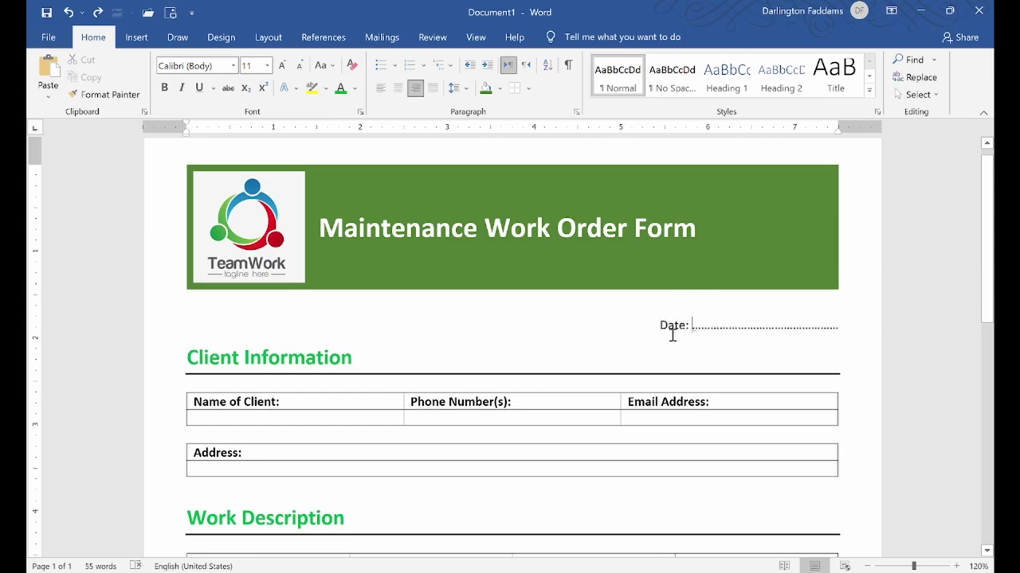
pyautogui.moveTo(662, 330); pyautogui.dragTo(847, 335)
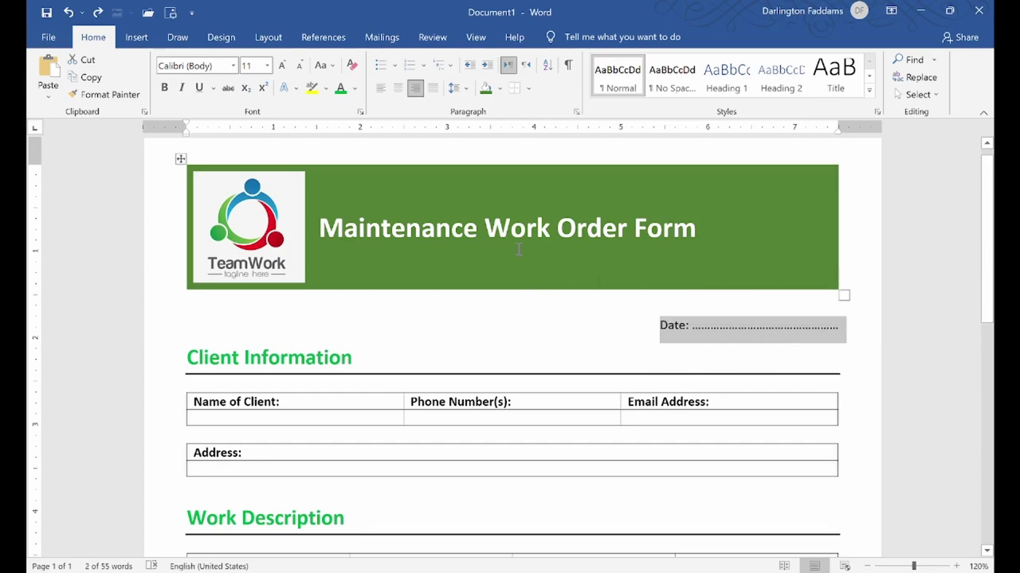
pyautogui.click(456, 87)
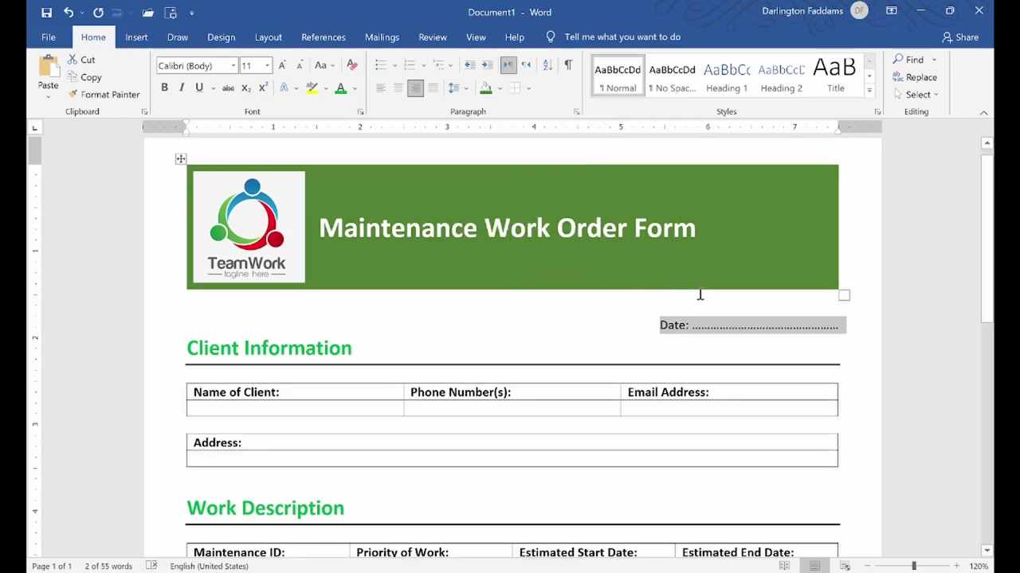
pyautogui.click(306, 342)
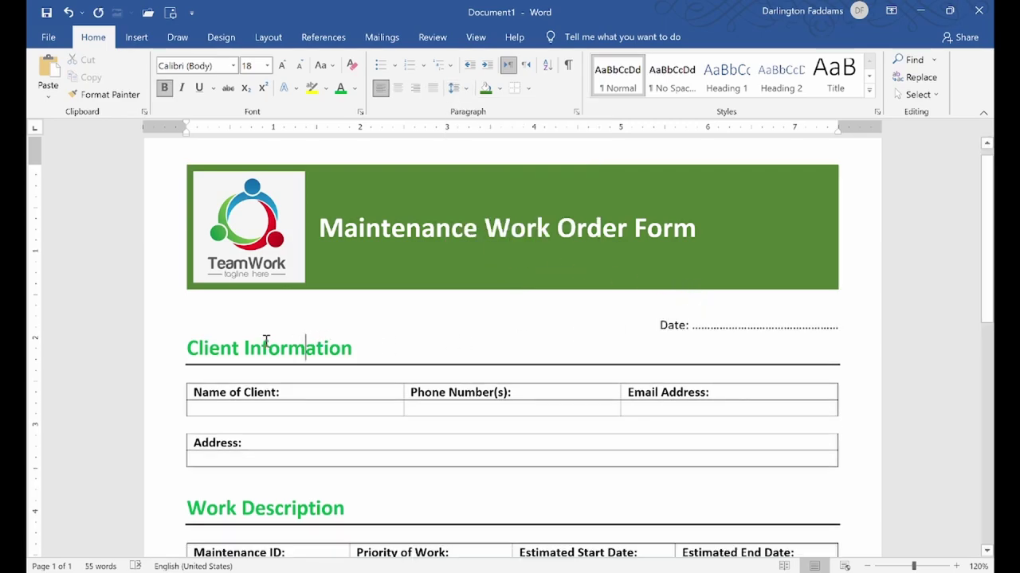
pyautogui.moveTo(166, 329); pyautogui.dragTo(166, 346)
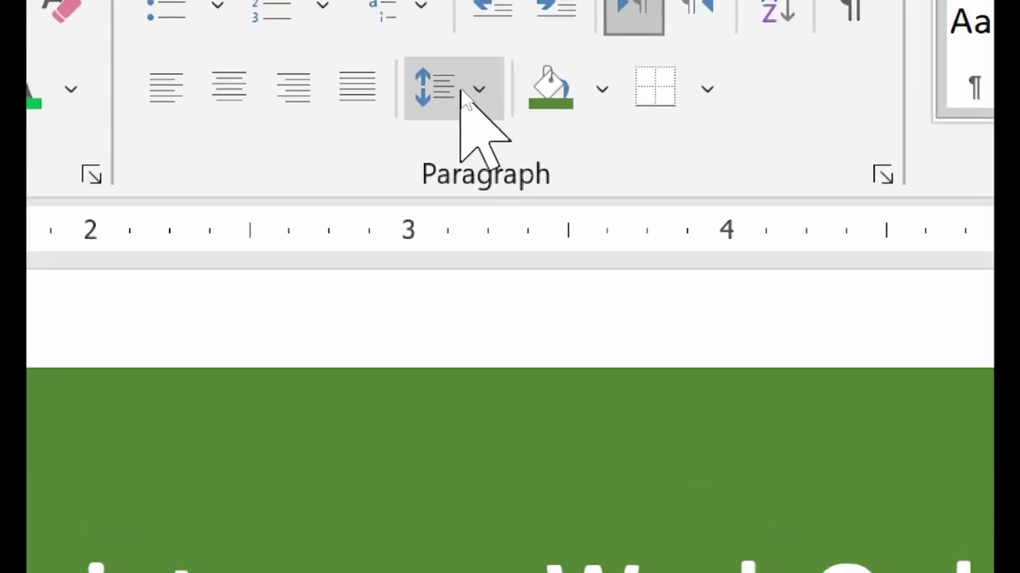
pyautogui.click(466, 88)
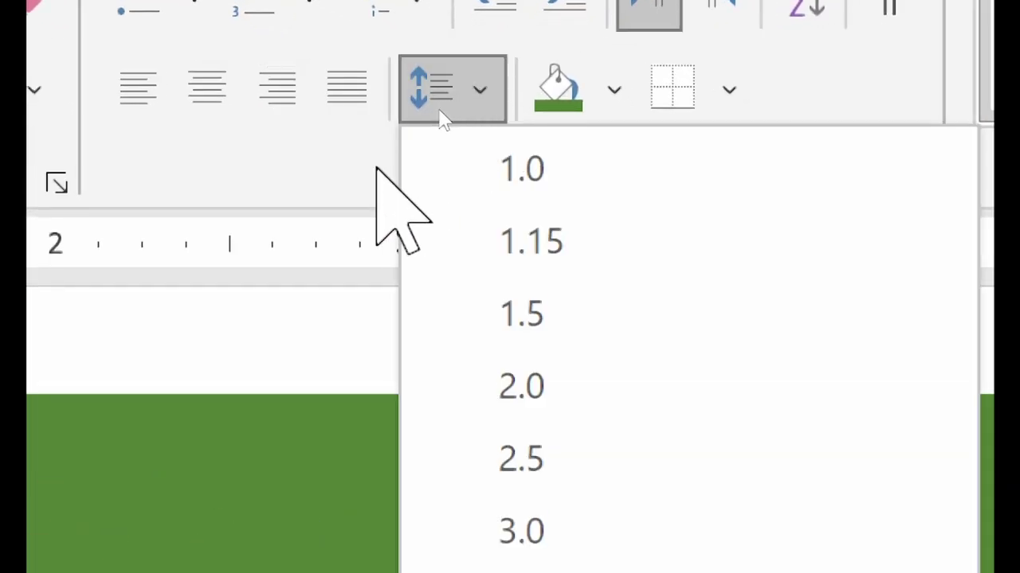
pyautogui.click(557, 155)
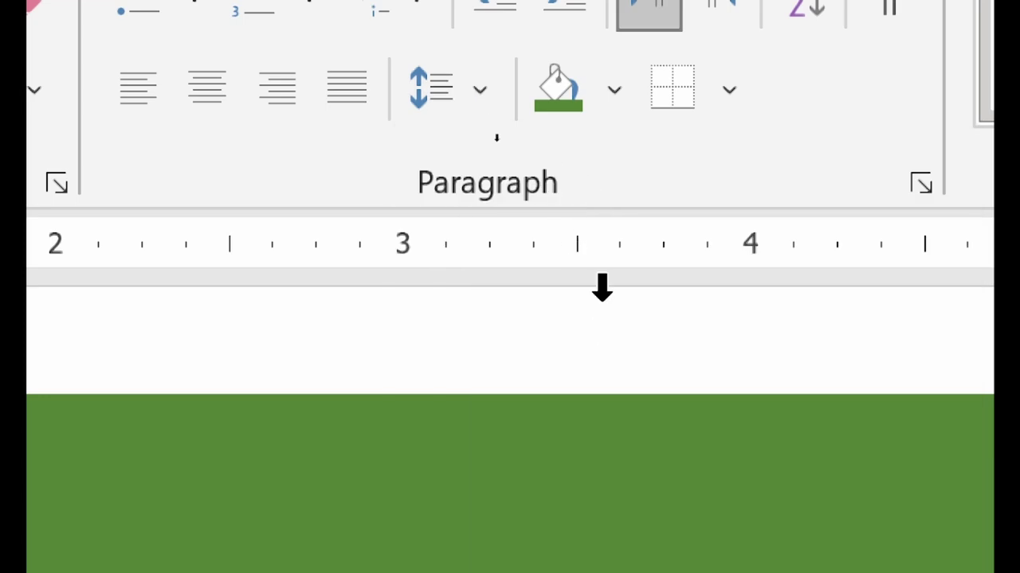
pyautogui.moveTo(558, 214)
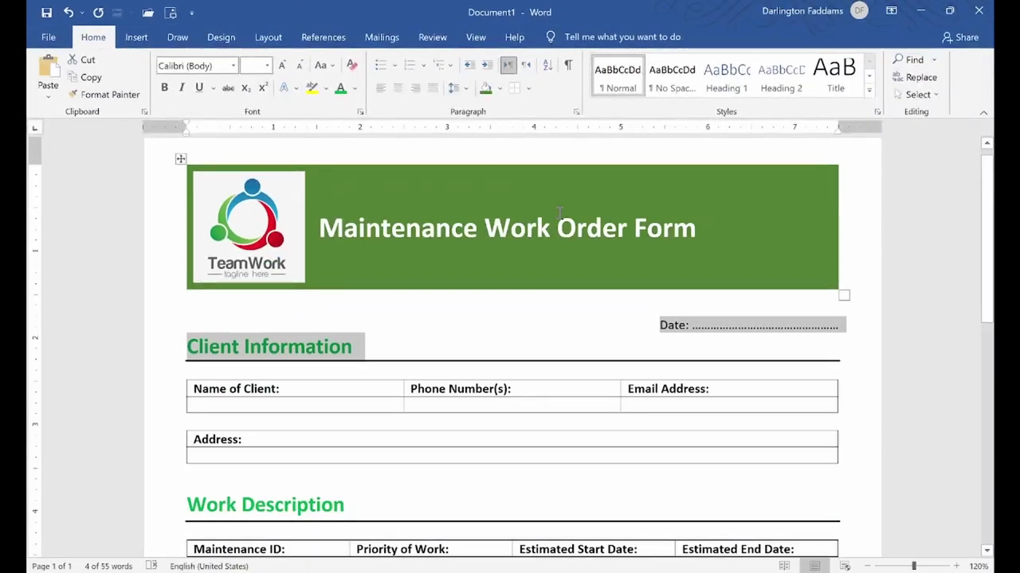
pyautogui.click(446, 351)
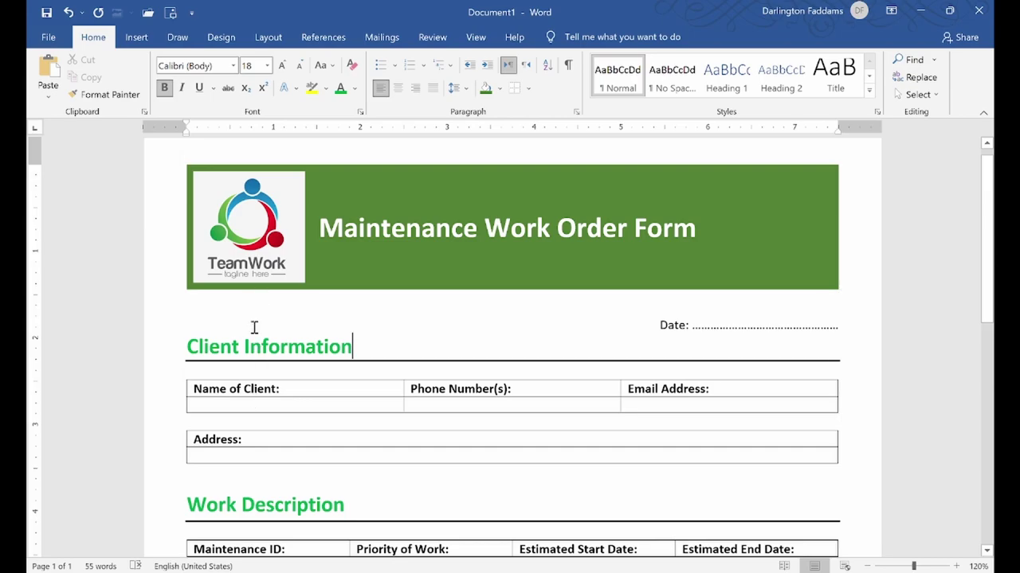
pyautogui.scroll(-2, 310, 369)
pyautogui.scroll(-5, 310, 369)
pyautogui.scroll(-3, 310, 368)
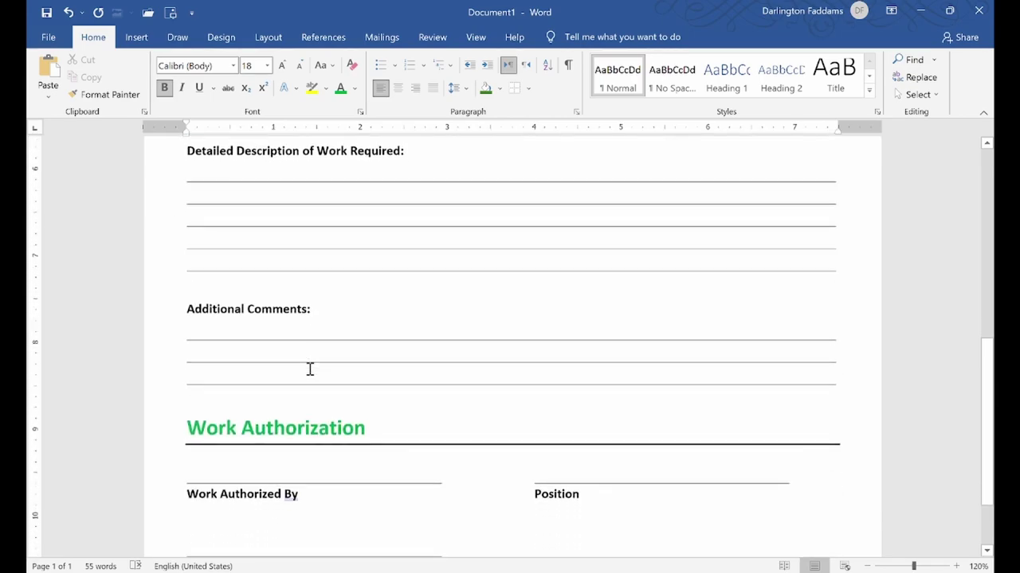
pyautogui.scroll(-2, 310, 369)
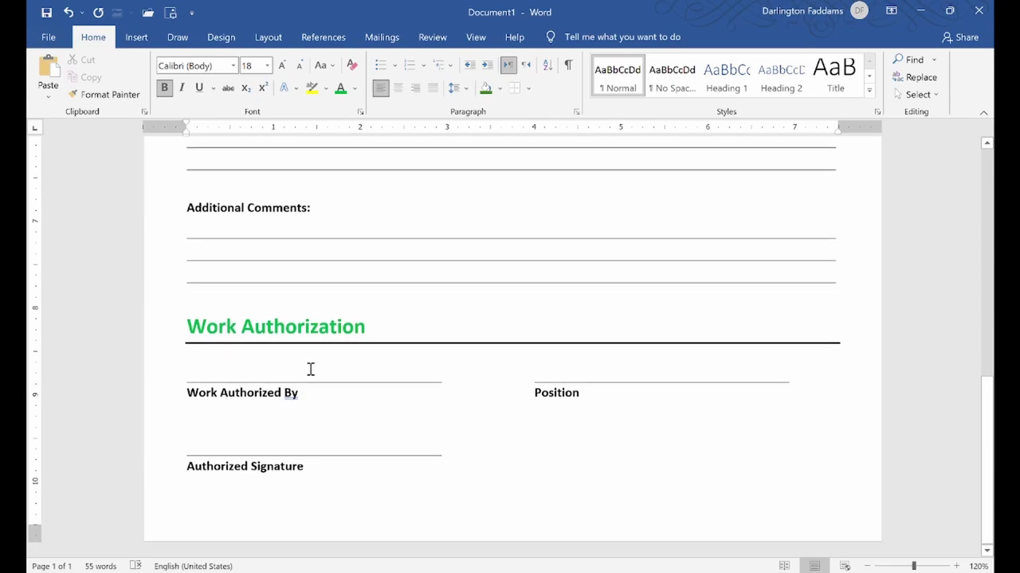
pyautogui.hotkey('alt', 'Tab')
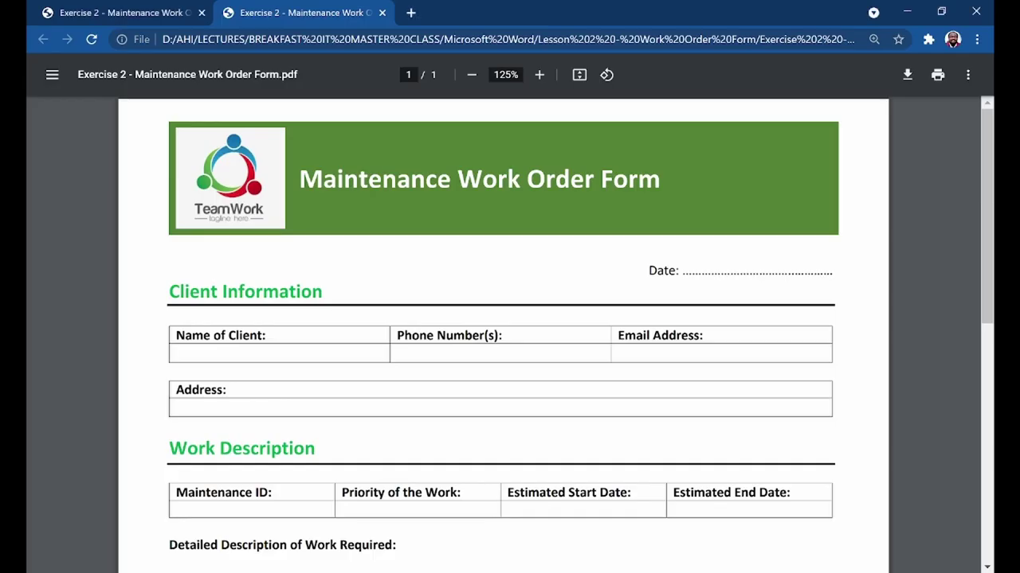
pyautogui.scroll(-2, 446, 366)
pyautogui.scroll(-8, 446, 367)
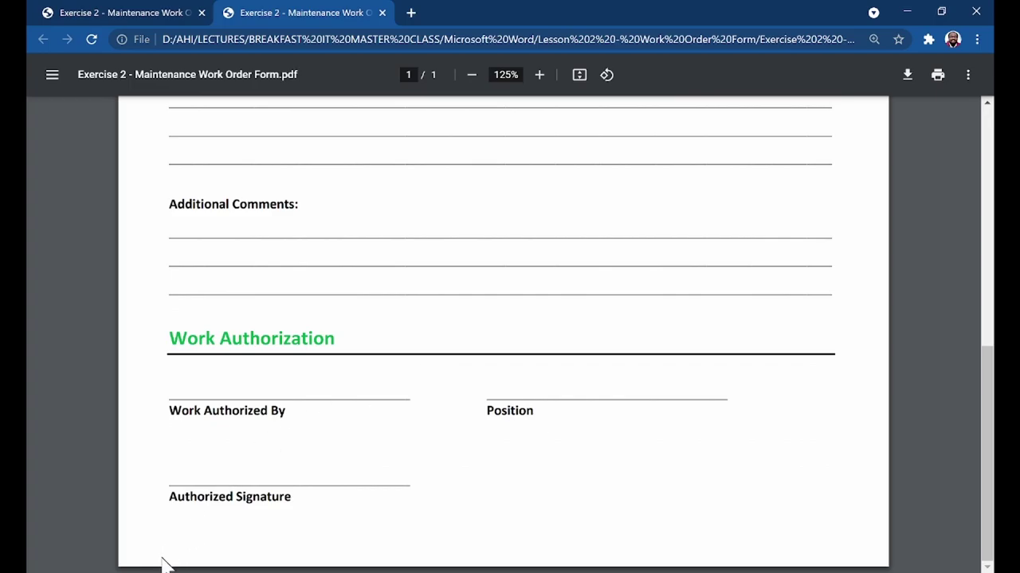
pyautogui.hotkey('alt', 'Tab')
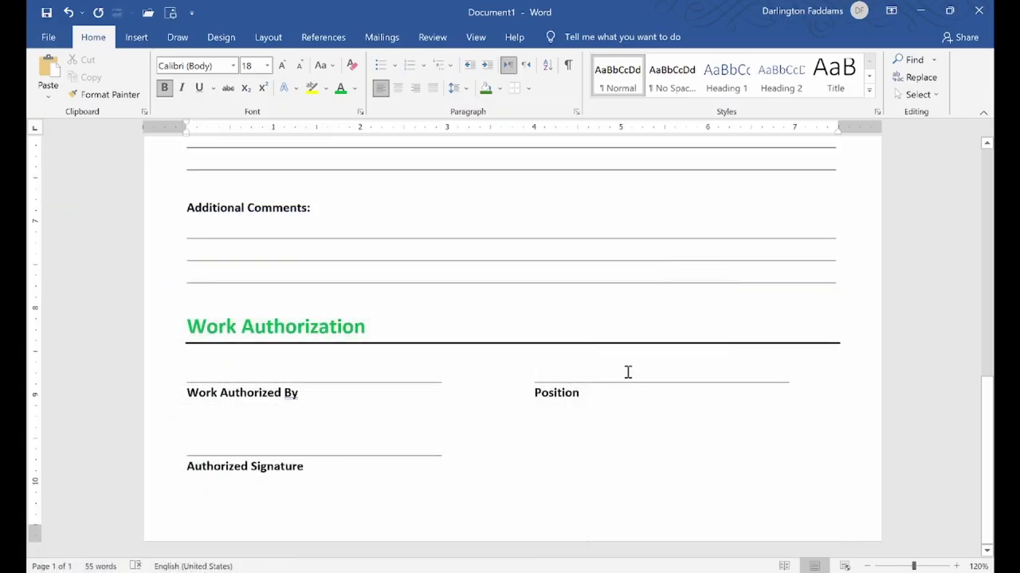
# Step: Try saving to the recent Lesson 2 - Work Order folder, dismissing the unreachable-folder warnings
pyautogui.scroll(3, 627, 372)
pyautogui.scroll(6, 627, 372)
pyautogui.scroll(4, 628, 372)
pyautogui.scroll(-1, 628, 373)
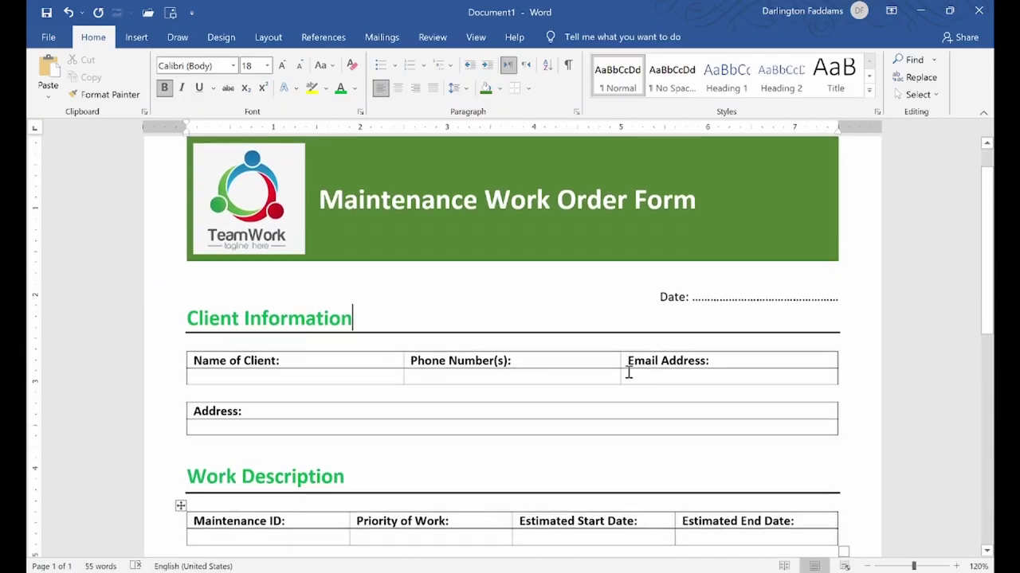
pyautogui.scroll(2, 627, 368)
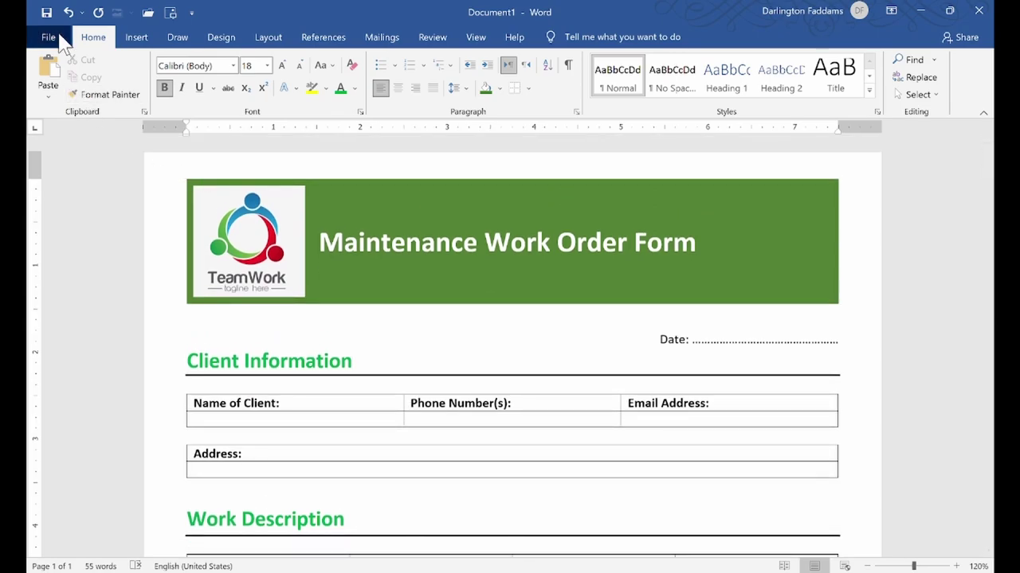
pyautogui.click(59, 37)
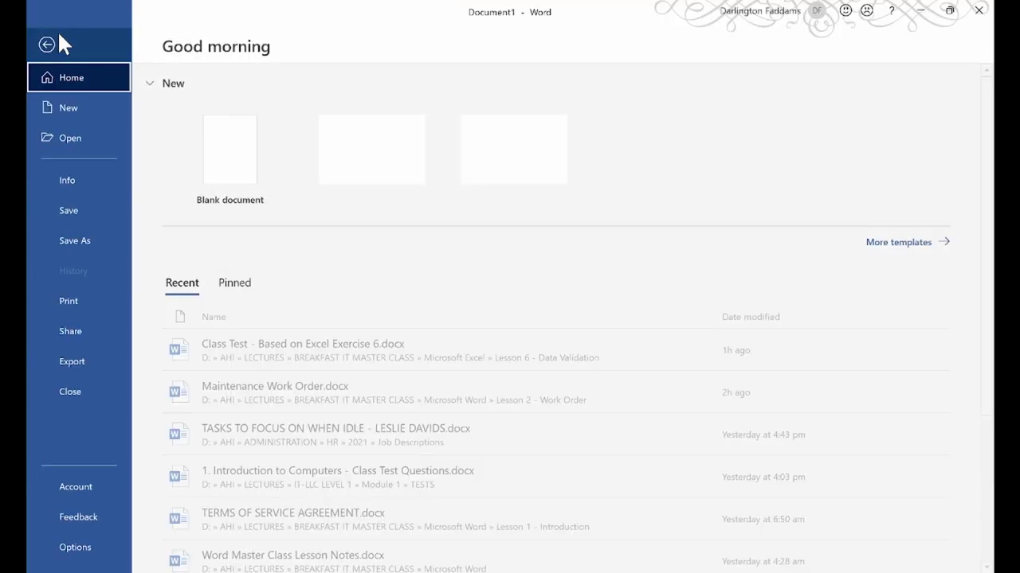
pyautogui.click(83, 215)
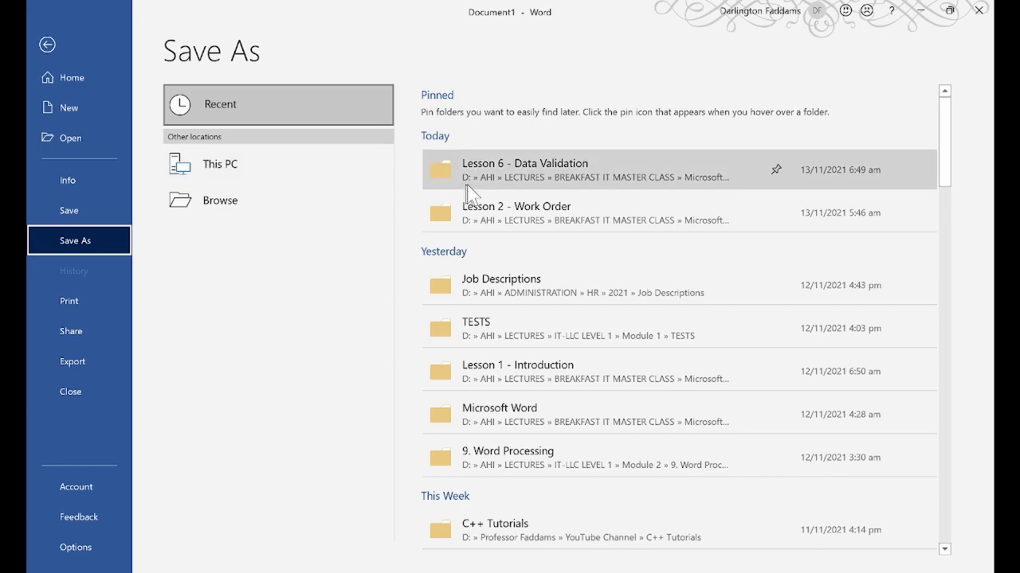
pyautogui.moveTo(558, 213)
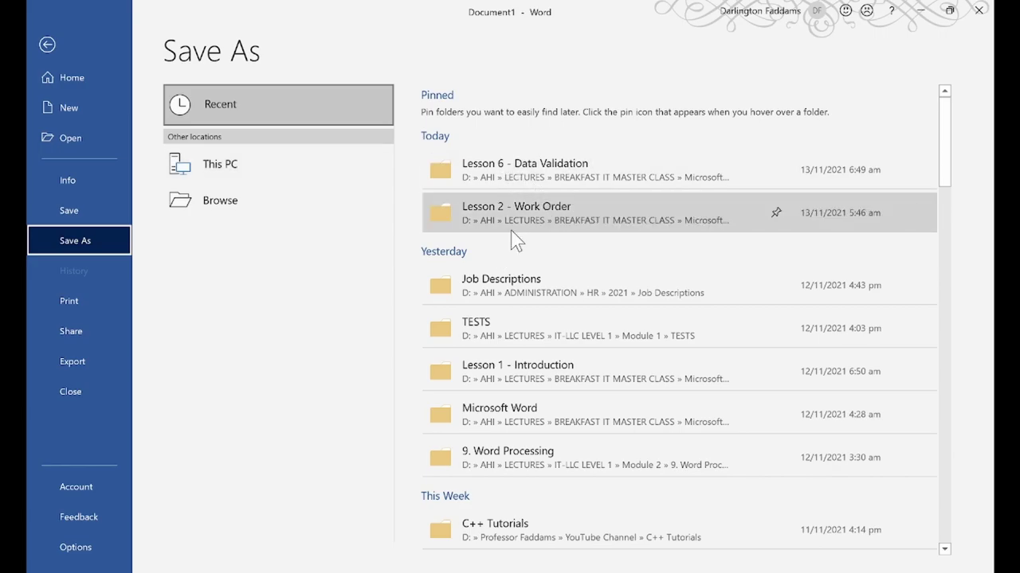
pyautogui.click(548, 223)
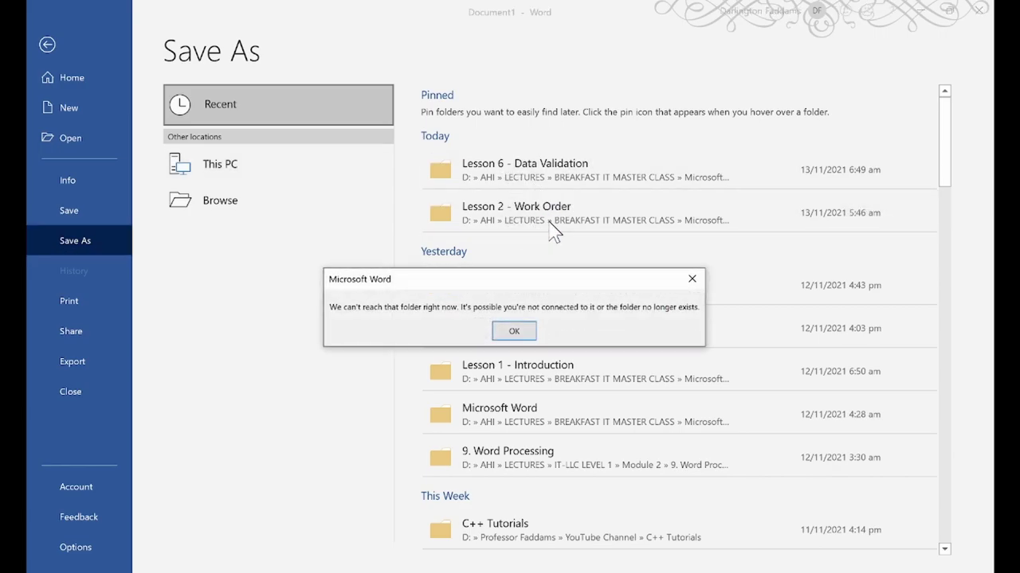
pyautogui.click(514, 332)
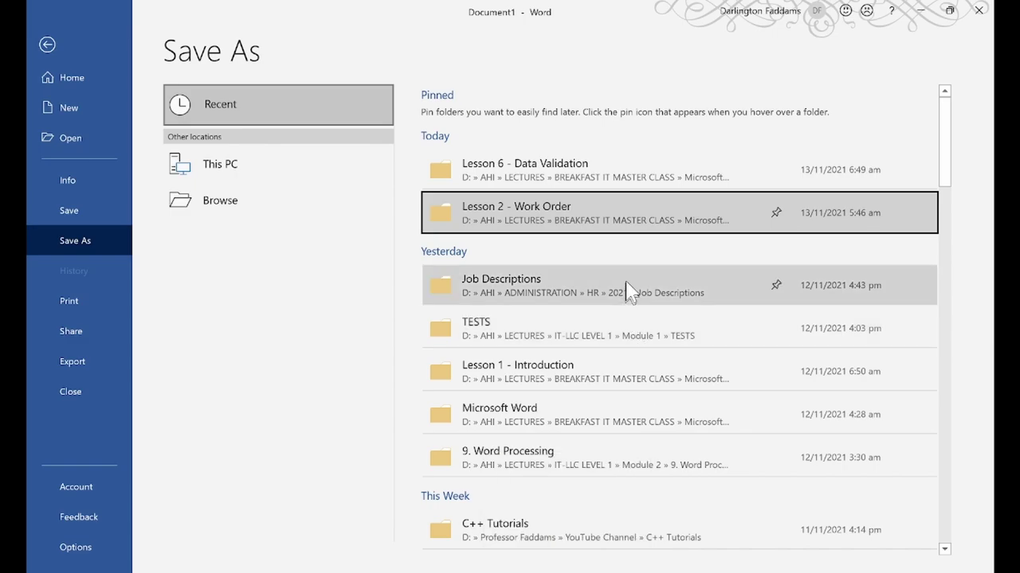
pyautogui.click(626, 220)
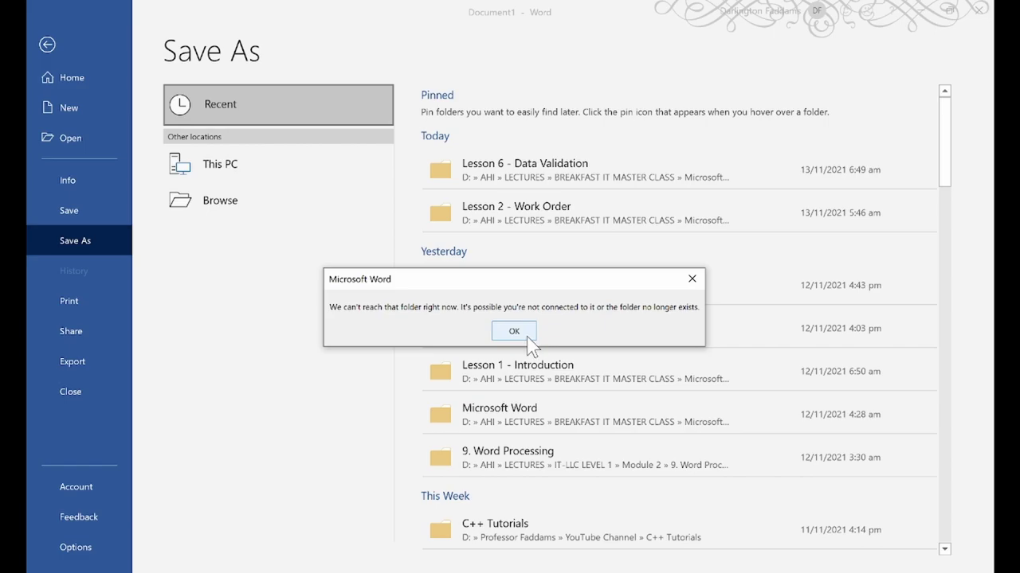
pyautogui.click(527, 336)
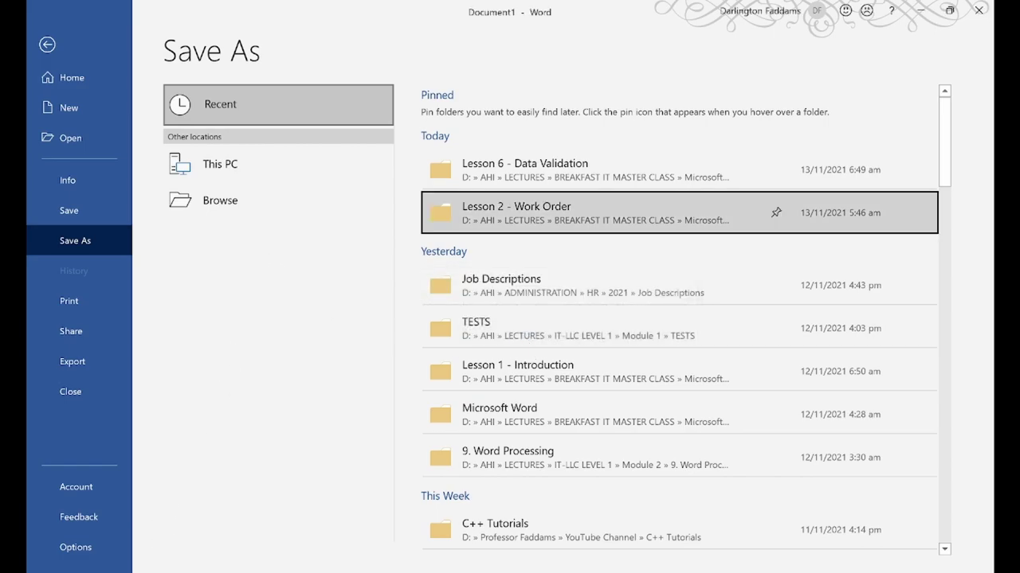
pyautogui.click(191, 572)
pyautogui.click(263, 386)
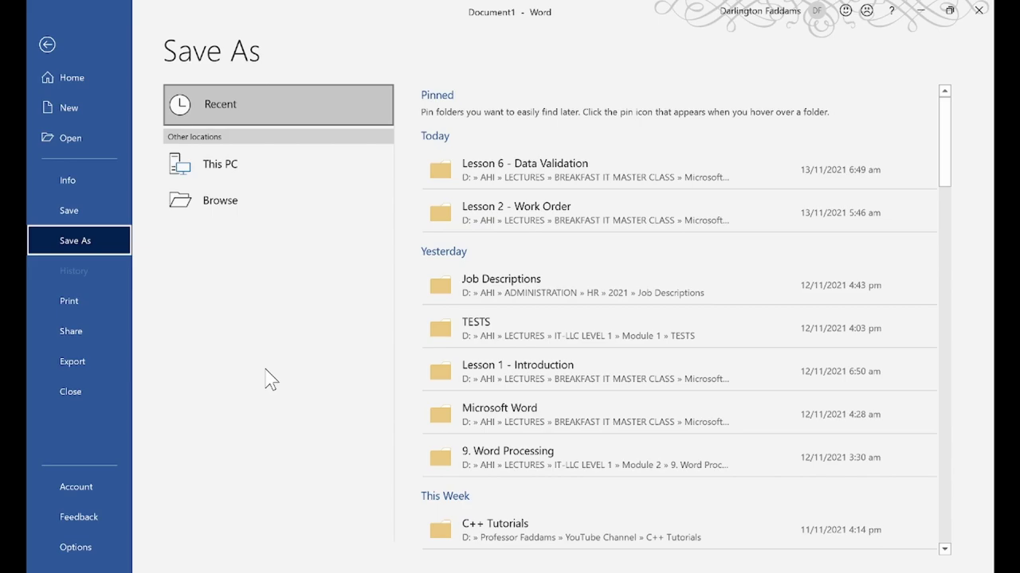
# Step: Browse to LECTURES\BREAKFAST IT MASTER CLASS\Microsoft Word\Lesson 2 - Work Order Form as the save location
pyautogui.click(279, 203)
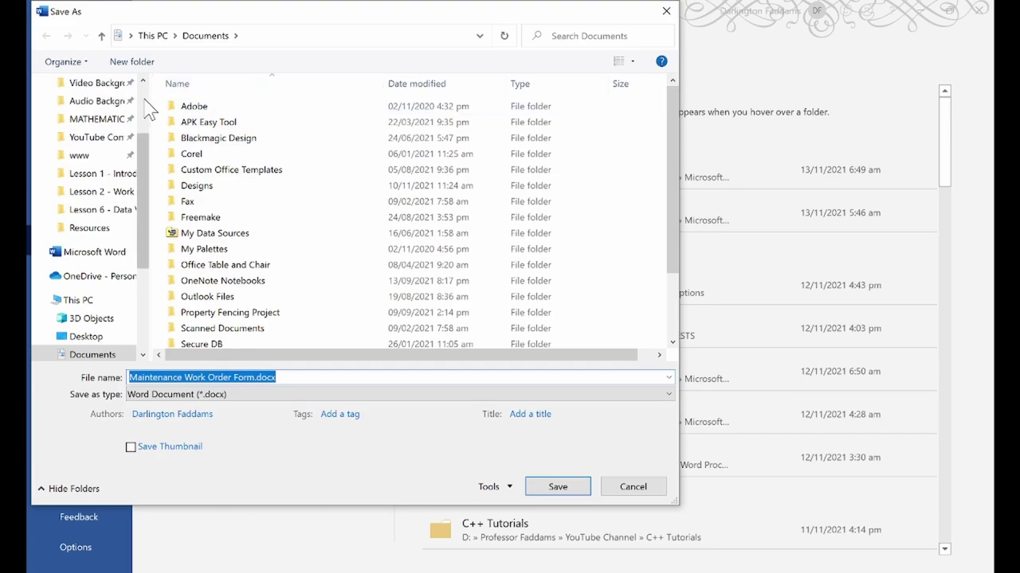
pyautogui.scroll(2, 148, 112)
pyautogui.click(97, 116)
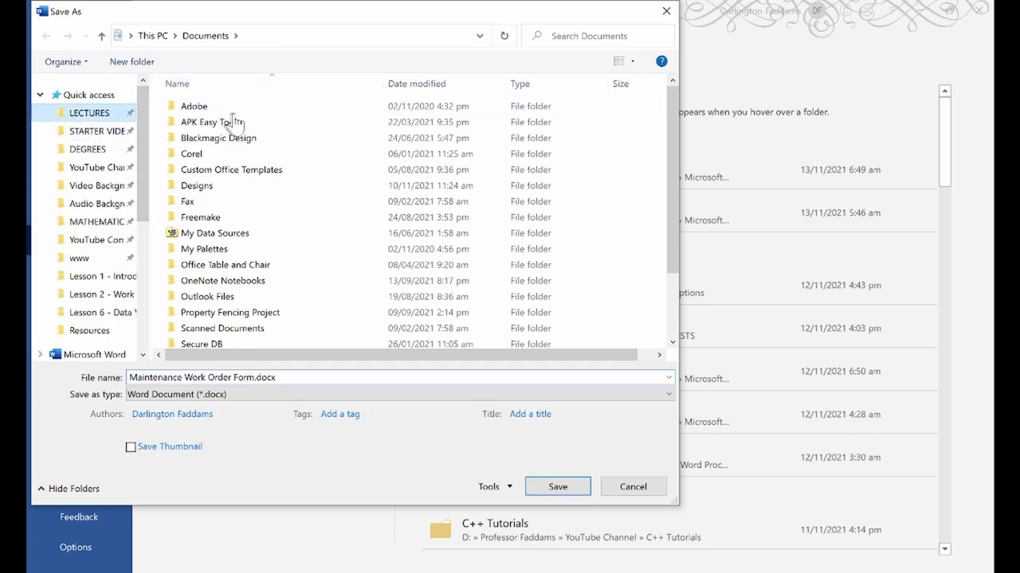
pyautogui.click(246, 117)
pyautogui.doubleClick(244, 112)
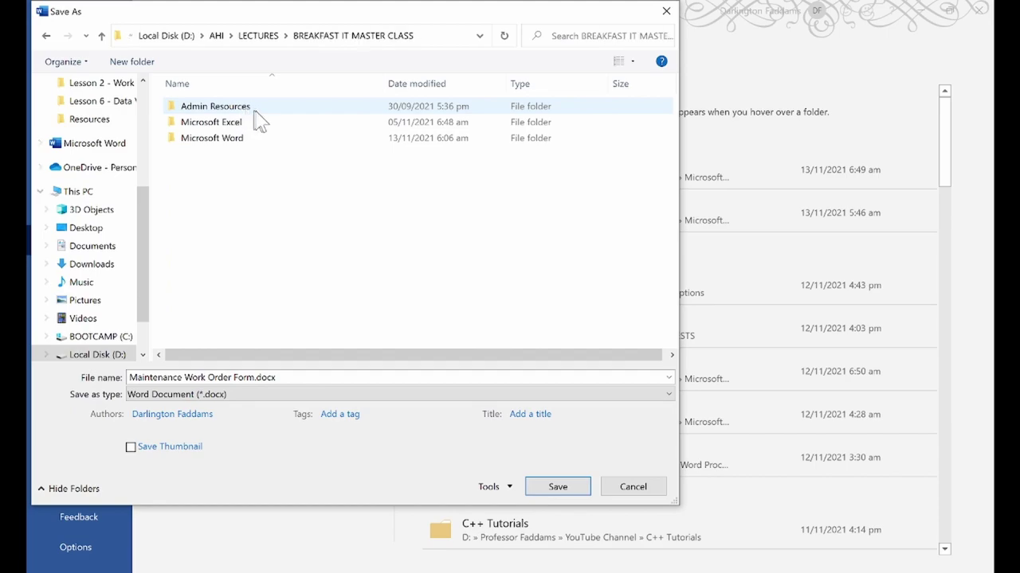
pyautogui.doubleClick(247, 139)
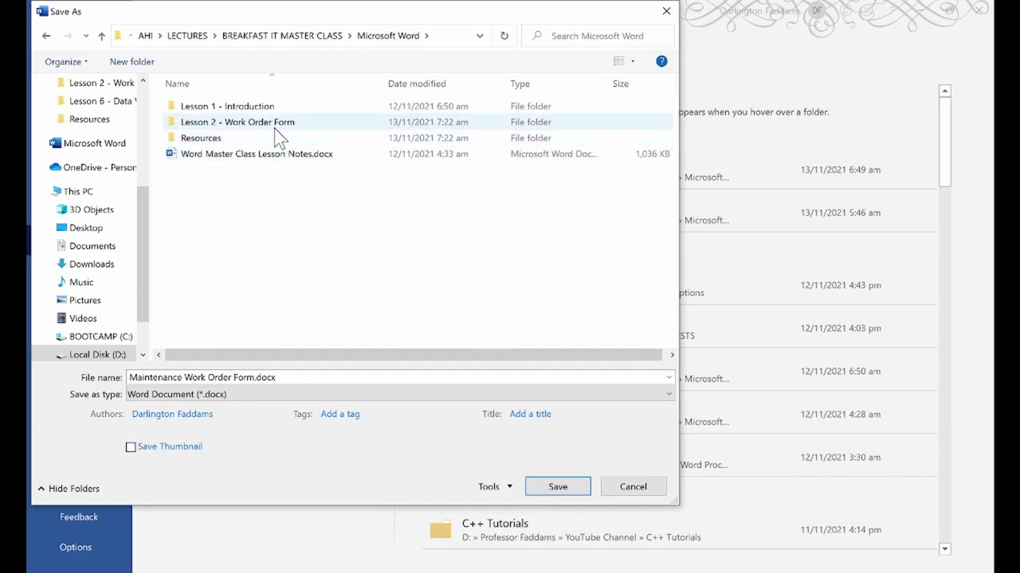
pyautogui.doubleClick(279, 125)
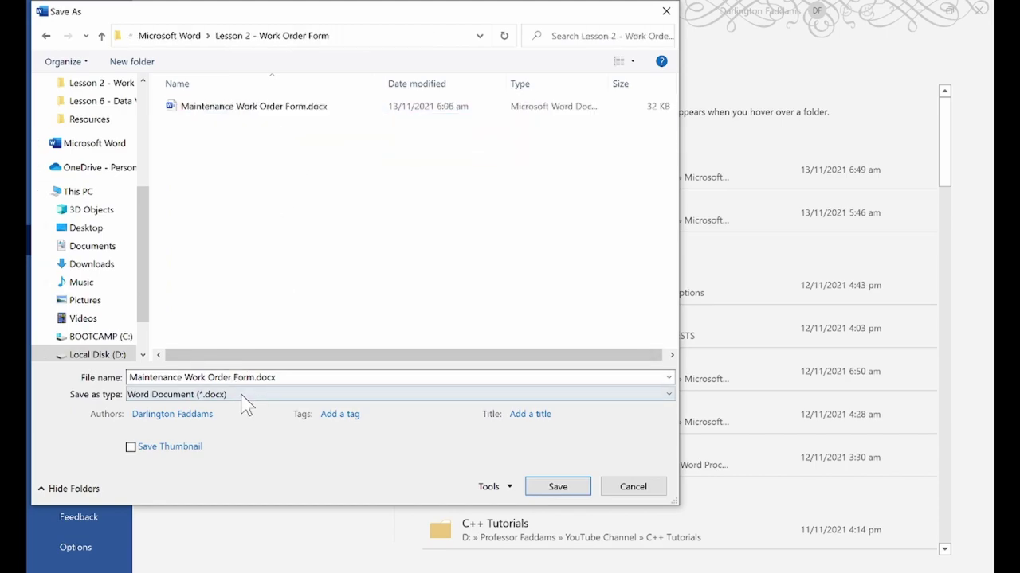
# Step: Save the document as 'Class Work - Maintenance Work Order Form.docx'
pyautogui.click(212, 382)
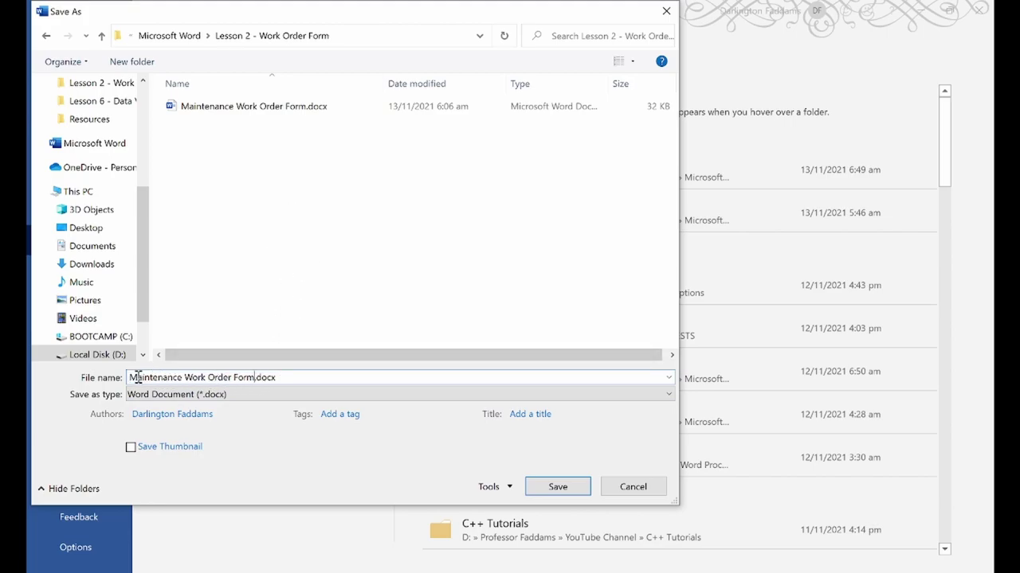
pyautogui.write('Clas')
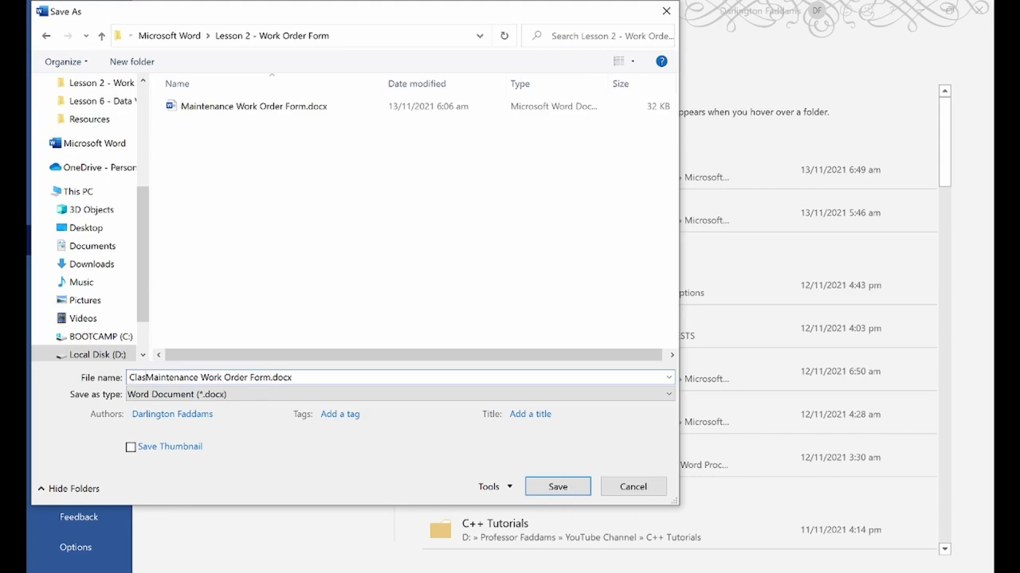
pyautogui.write('s Work -')
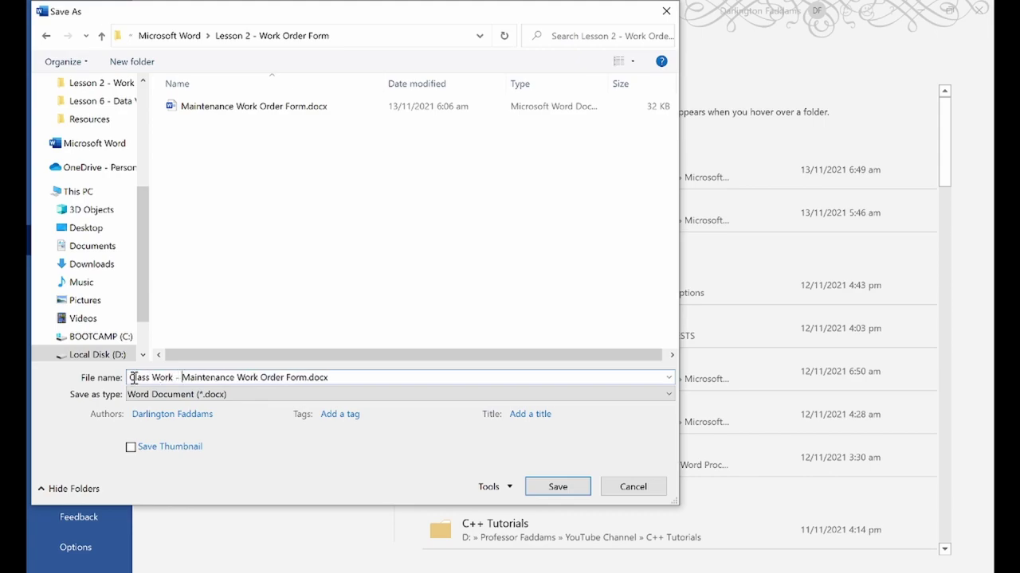
pyautogui.click(558, 486)
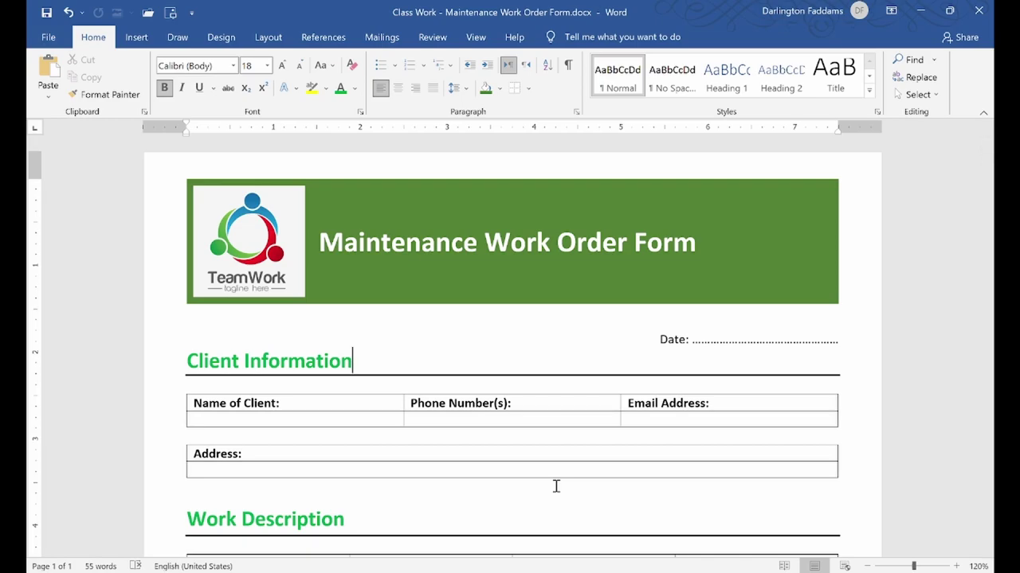
pyautogui.scroll(-3, 556, 486)
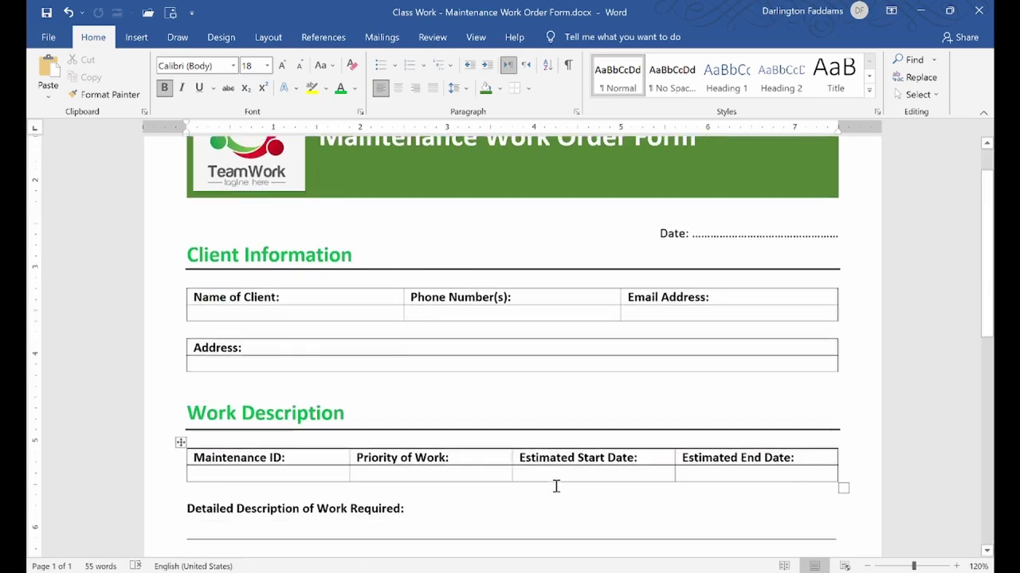
pyautogui.scroll(-2, 556, 486)
pyautogui.scroll(5, 556, 486)
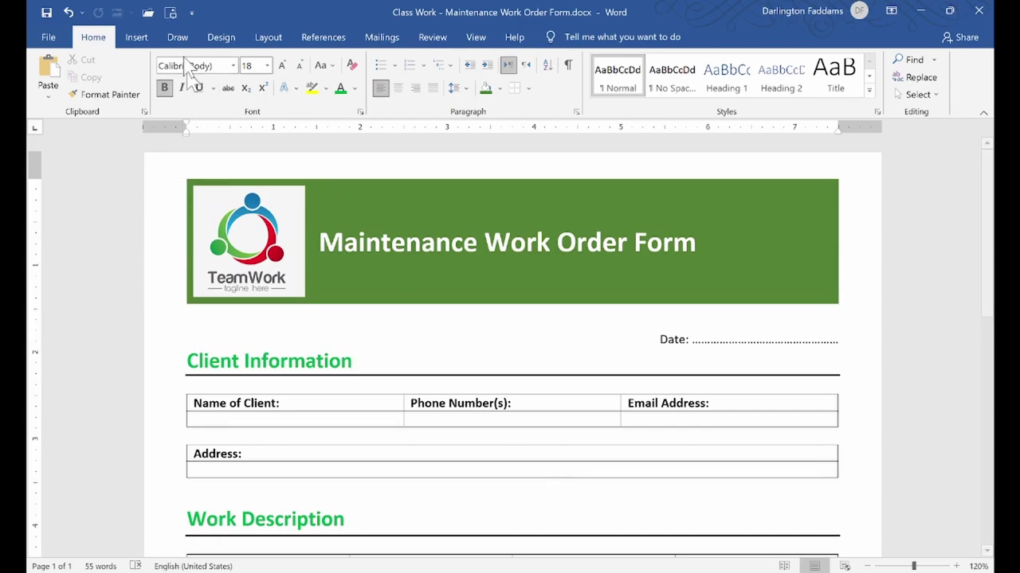
# Step: Export the form as a PDF (*.pdf) into the Lesson 2 folder
pyautogui.click(47, 37)
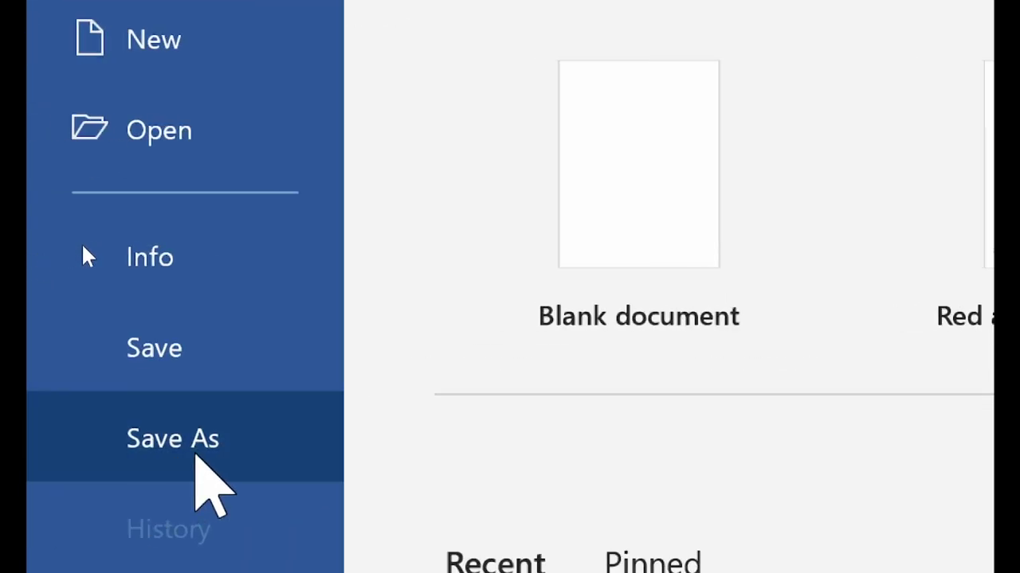
pyautogui.click(195, 455)
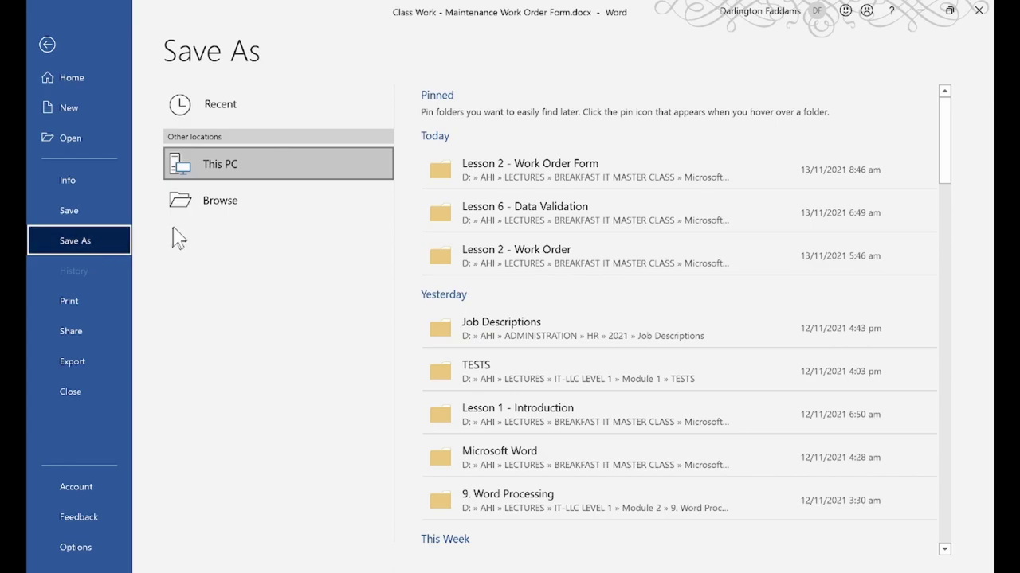
pyautogui.click(215, 205)
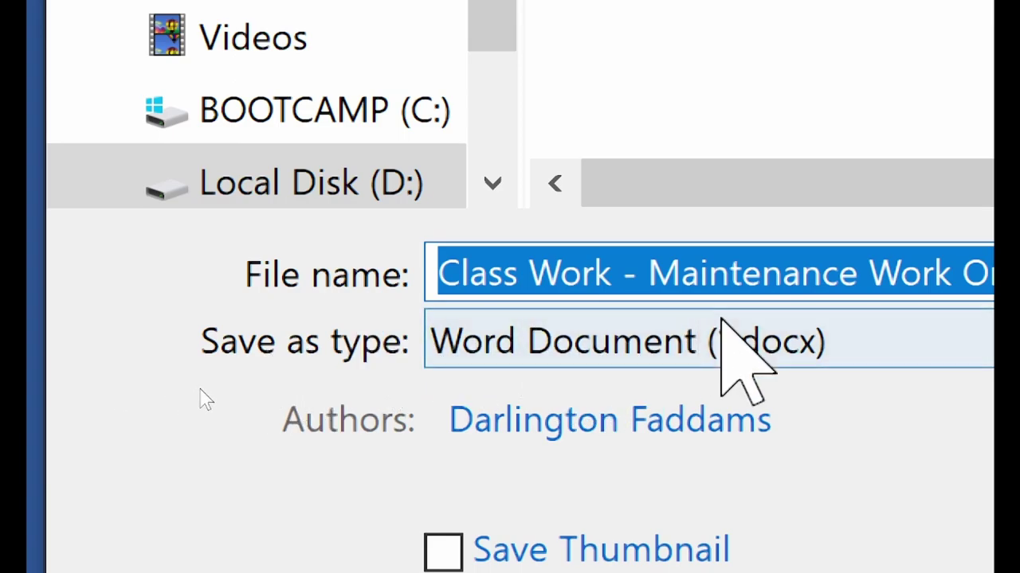
pyautogui.click(703, 354)
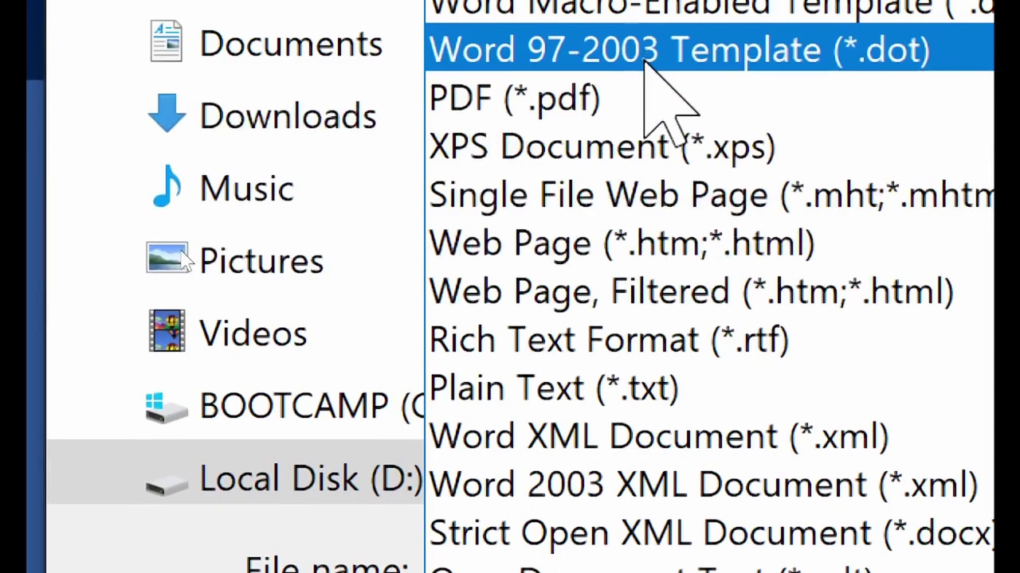
pyautogui.click(647, 97)
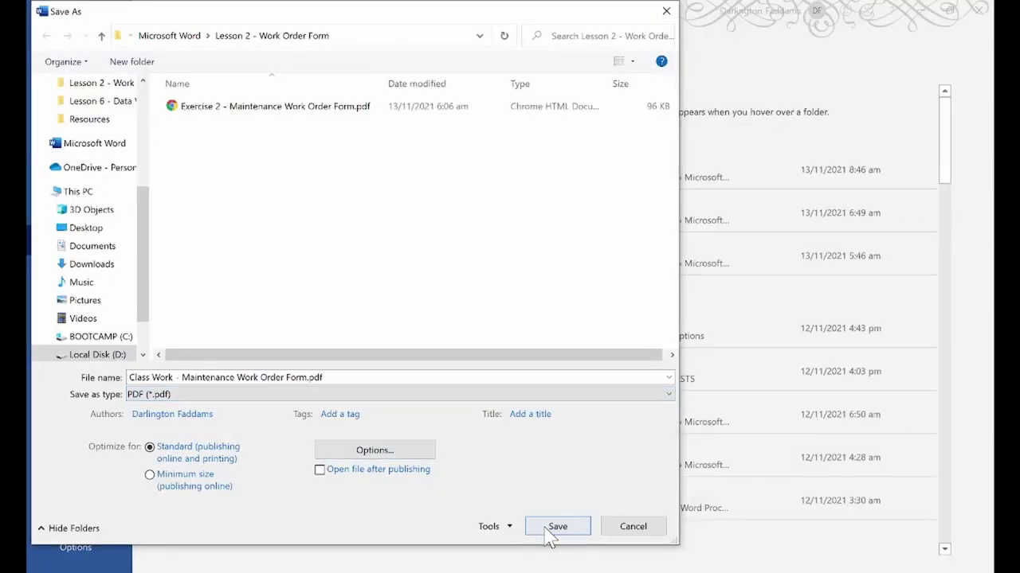
pyautogui.click(553, 527)
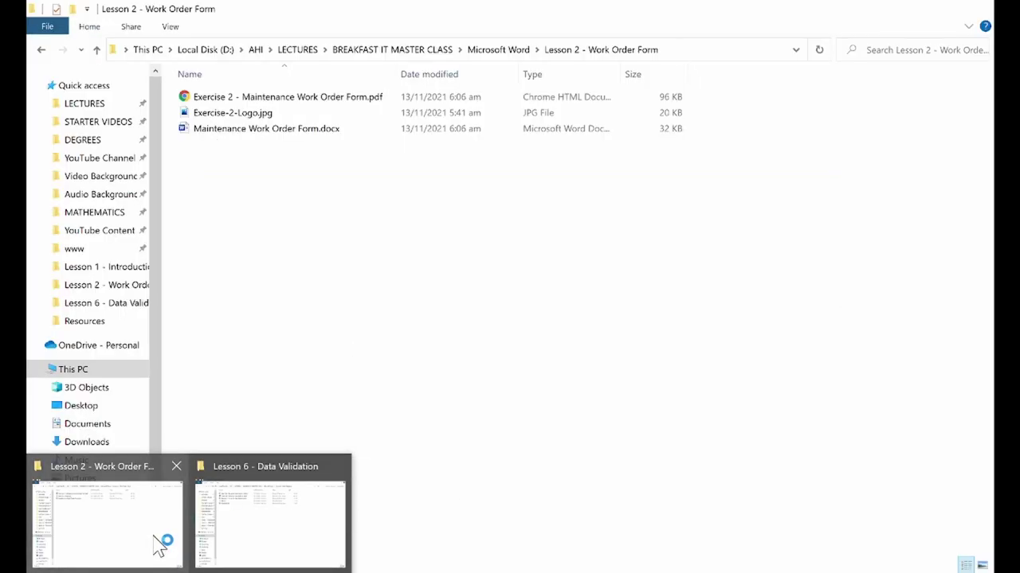
# Step: Open the exported Class Work - Maintenance Work Order Form.pdf from File Explorer
pyautogui.click(164, 546)
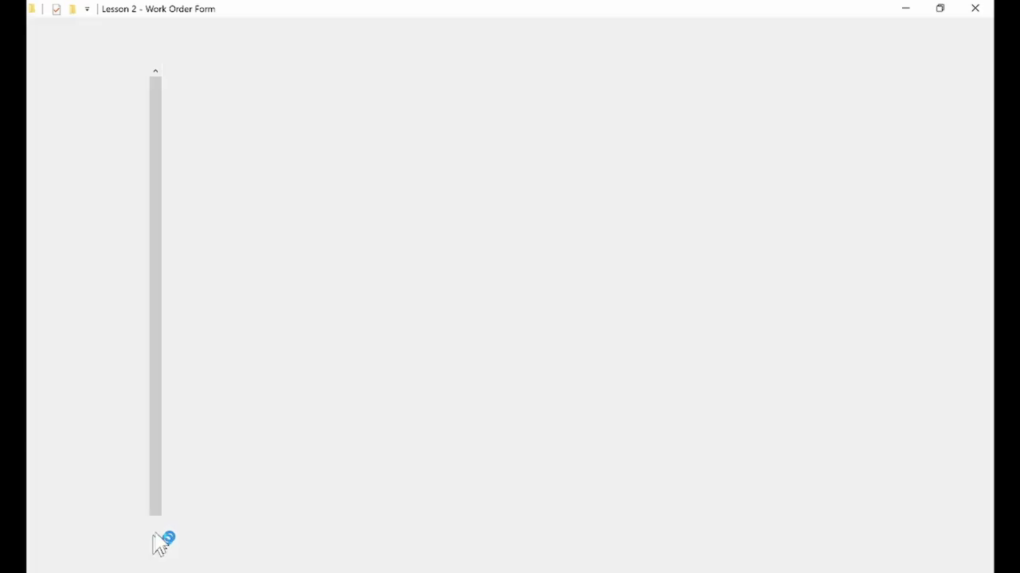
pyautogui.click(269, 117)
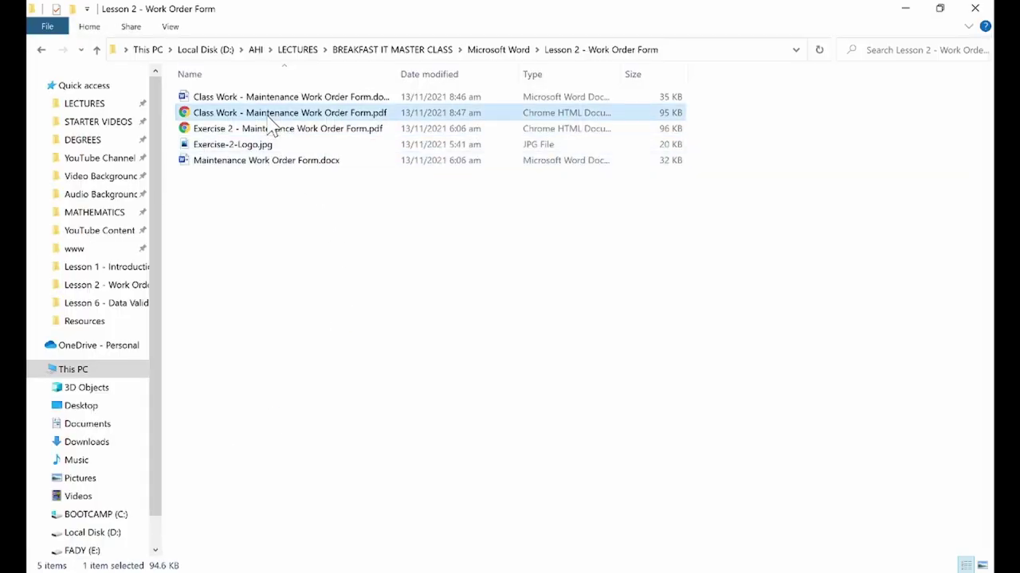
pyautogui.doubleClick(268, 118)
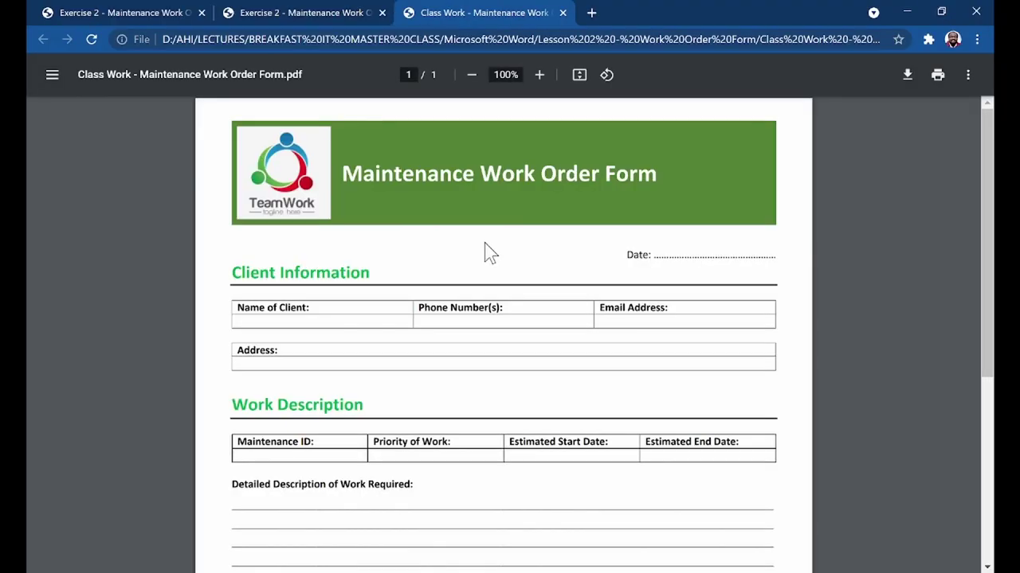
# Step: Zoom the exported Class Work PDF to 150% and scroll through it
pyautogui.click(539, 75)
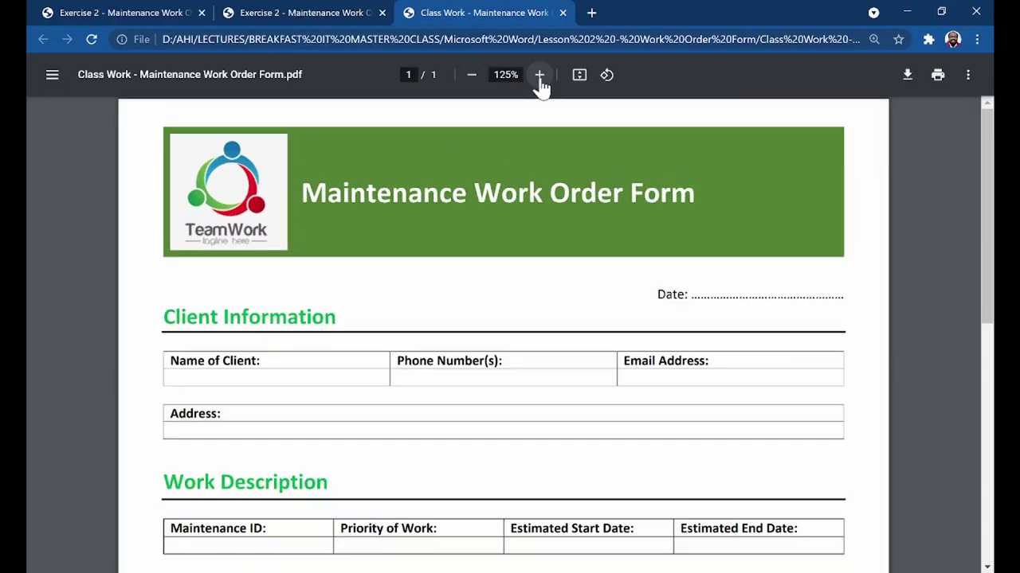
pyautogui.click(539, 74)
pyautogui.scroll(-1, 483, 268)
pyautogui.scroll(-3, 486, 287)
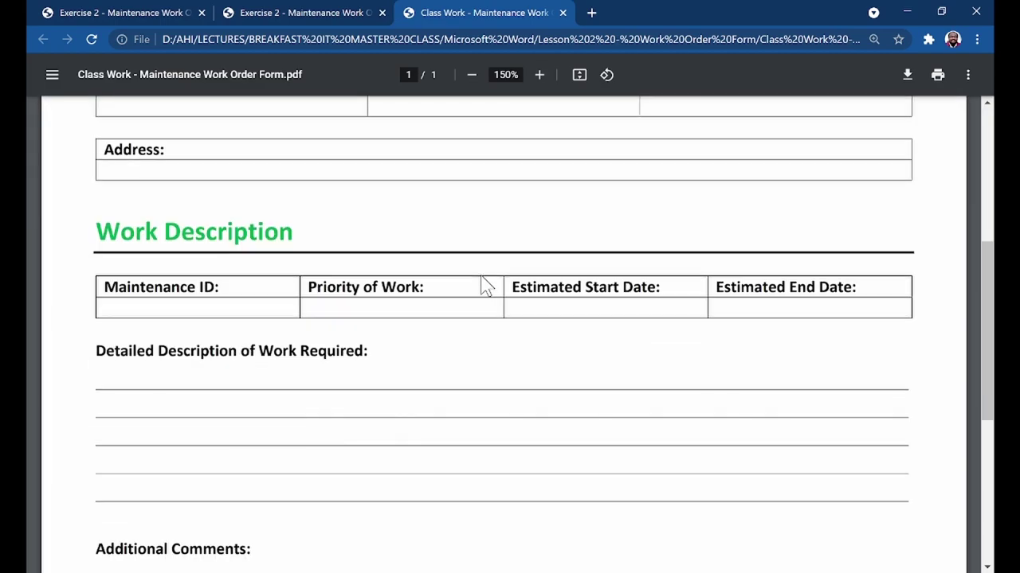
pyautogui.scroll(-5, 486, 287)
pyautogui.scroll(7, 486, 287)
pyautogui.scroll(3, 484, 285)
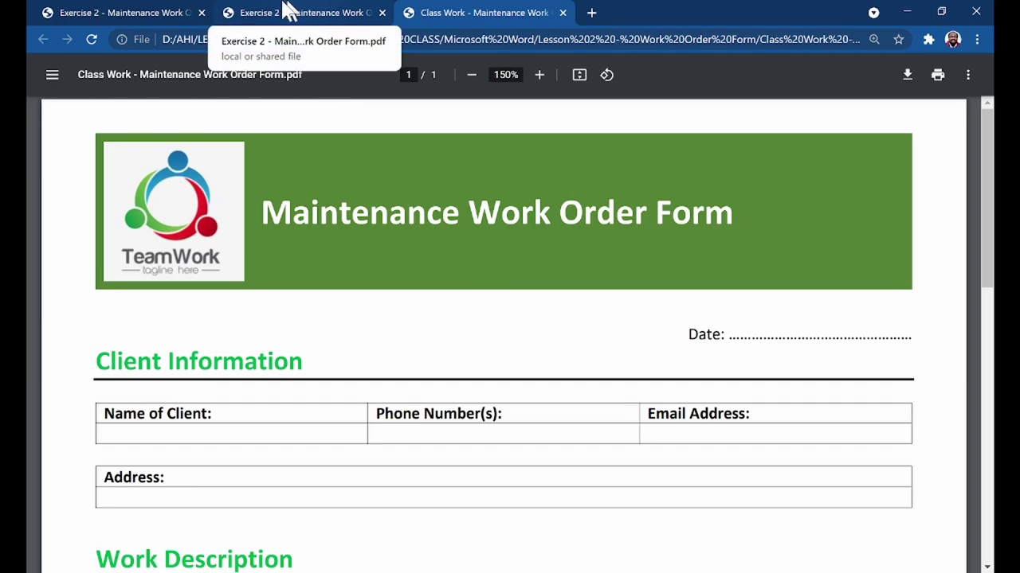
# Step: Look through the Exercise 2 reference PDF for comparison
pyautogui.click(162, 11)
pyautogui.scroll(-3, 481, 351)
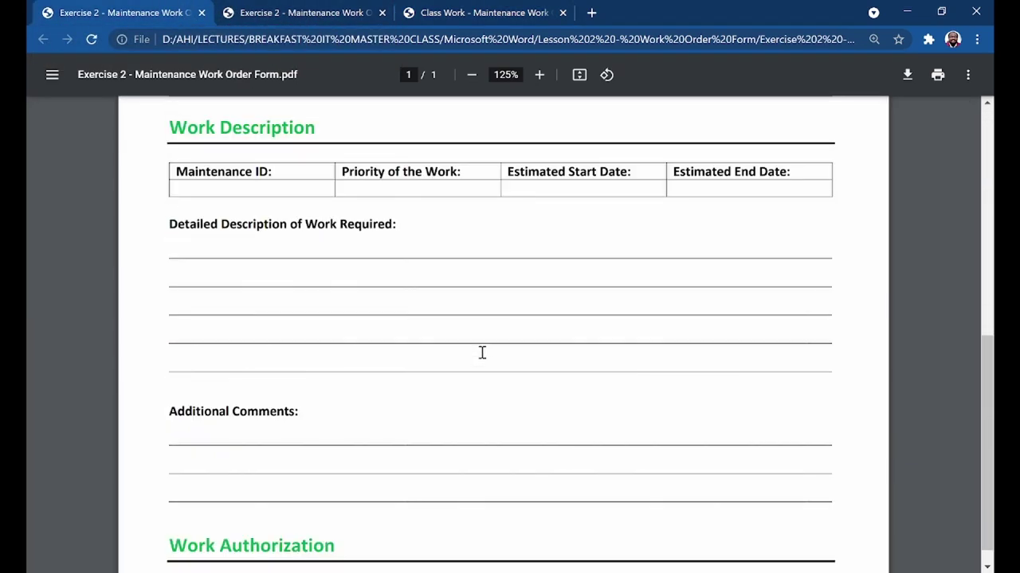
pyautogui.scroll(-3, 470, 422)
pyautogui.scroll(1, 467, 398)
pyautogui.scroll(5, 467, 398)
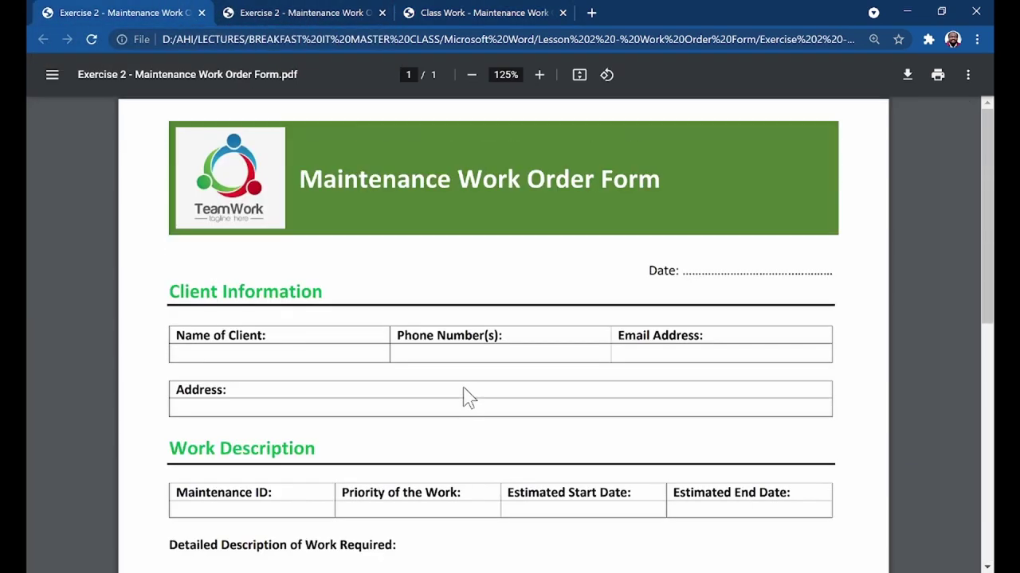
# Step: Recheck the exported Class Work PDF, then return to the Word document
pyautogui.click(491, 11)
pyautogui.scroll(-3, 519, 324)
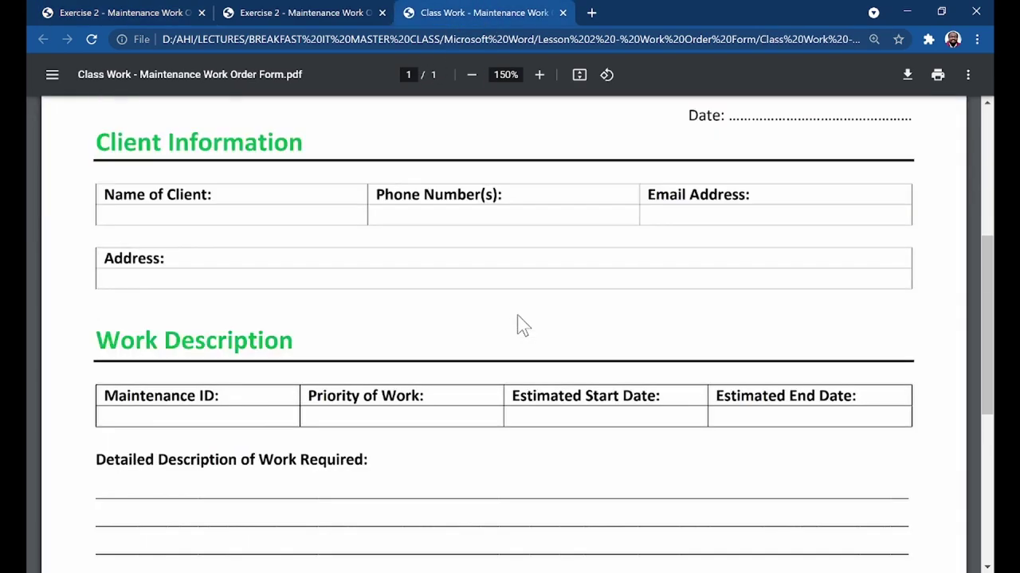
pyautogui.scroll(-5, 518, 324)
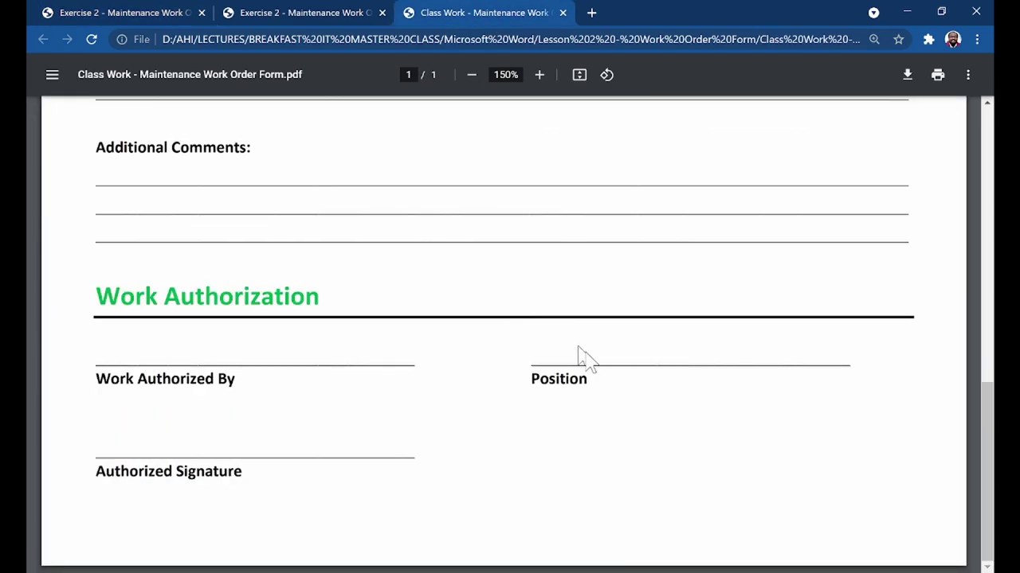
pyautogui.scroll(3, 608, 376)
pyautogui.scroll(4, 608, 376)
pyautogui.scroll(2, 608, 375)
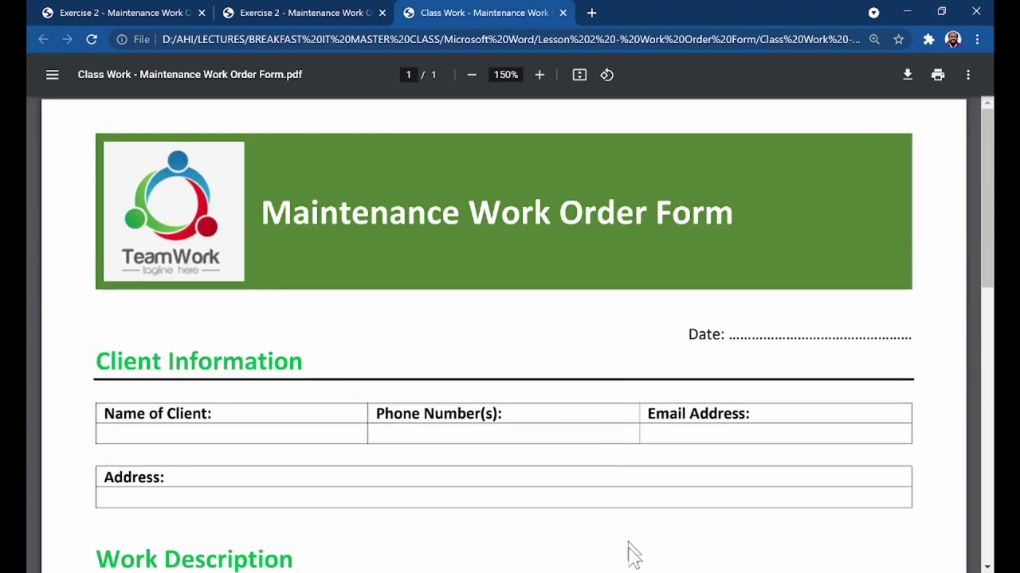
pyautogui.hotkey('alt', 'Tab')
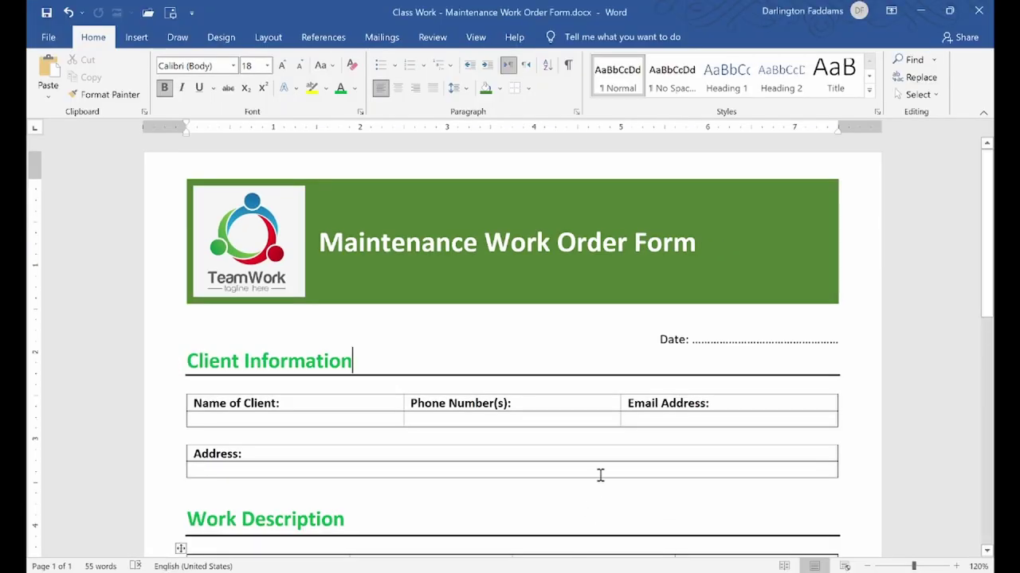
pyautogui.scroll(-1, 600, 476)
pyautogui.scroll(-3, 602, 469)
pyautogui.scroll(-2, 604, 461)
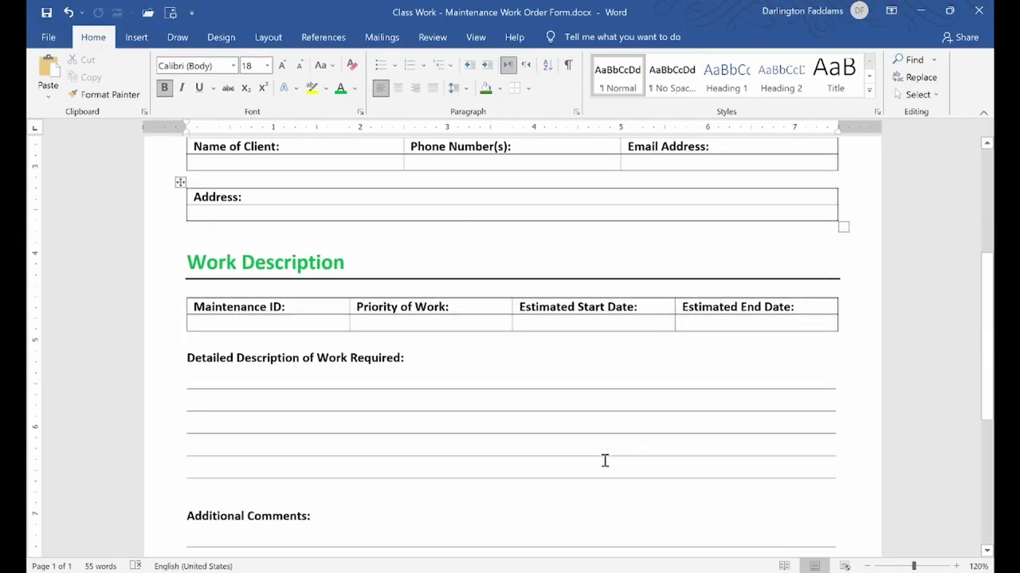
pyautogui.scroll(-1, 605, 460)
pyautogui.scroll(-1, 605, 461)
pyautogui.scroll(-1, 605, 460)
pyautogui.scroll(-1, 605, 460)
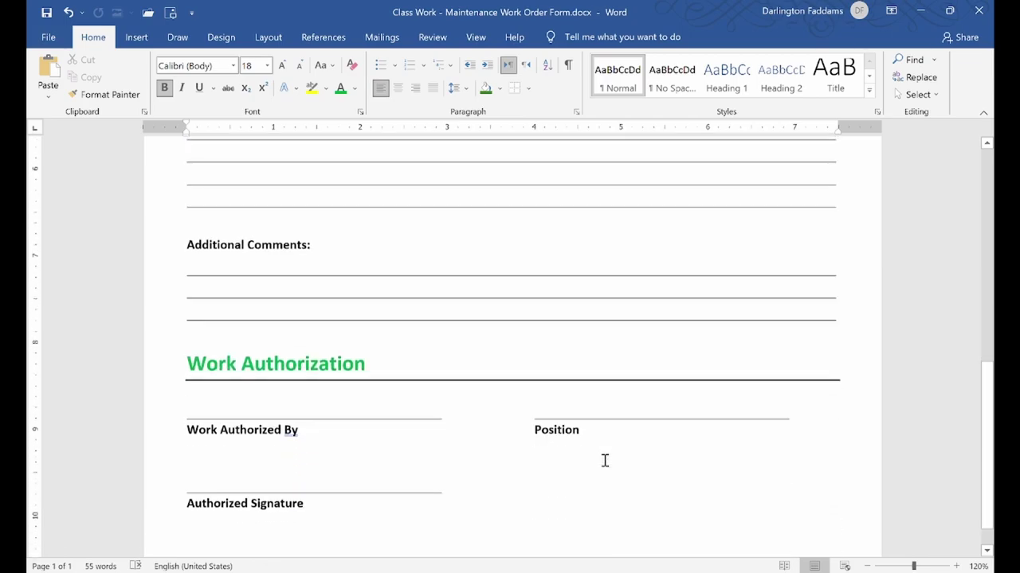
pyautogui.scroll(-1, 605, 461)
pyautogui.scroll(1, 605, 460)
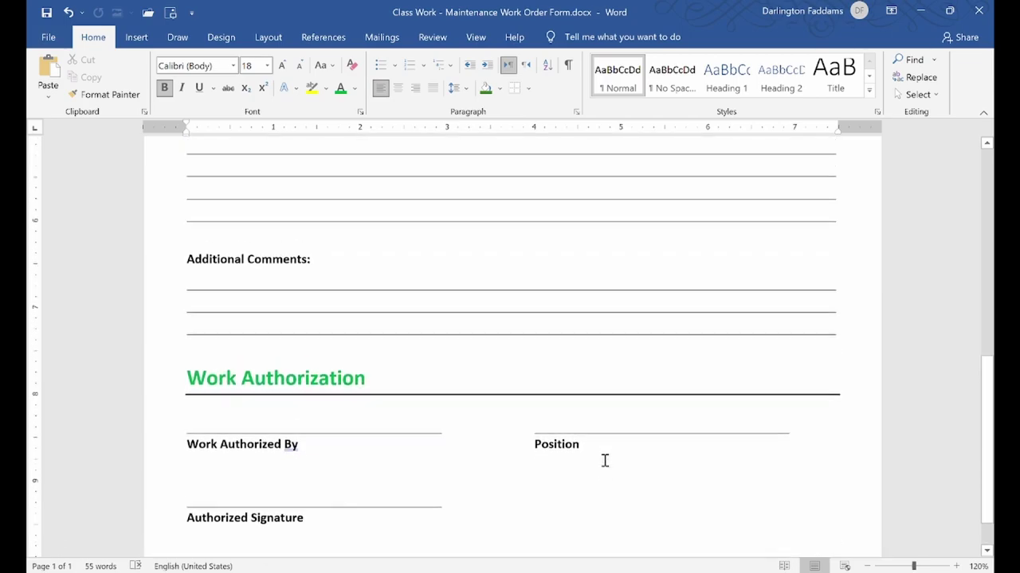
pyautogui.scroll(2, 604, 460)
pyautogui.scroll(3, 605, 460)
pyautogui.scroll(2, 605, 460)
pyautogui.scroll(2, 605, 460)
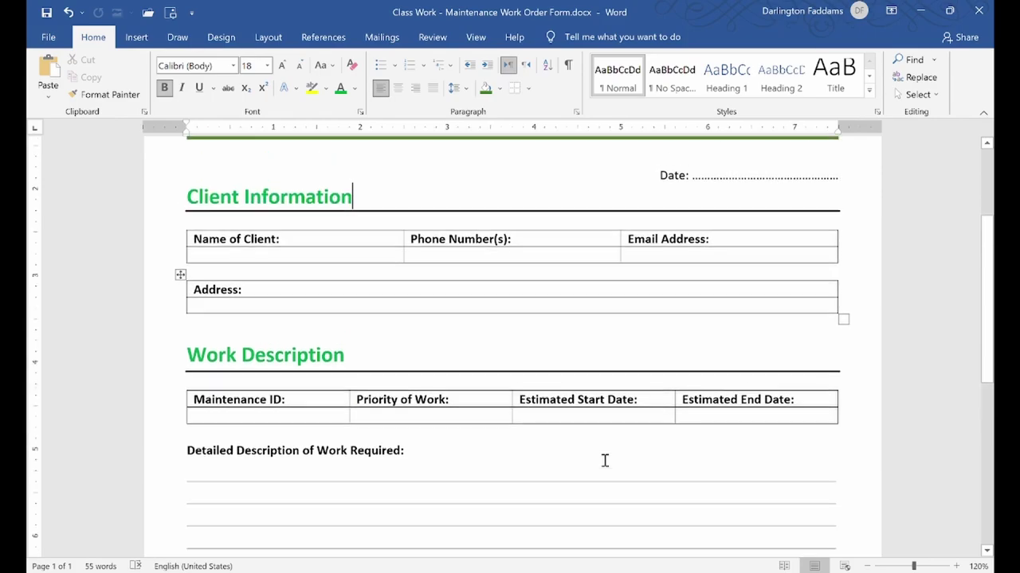
pyautogui.scroll(2, 604, 460)
pyautogui.scroll(1, 604, 461)
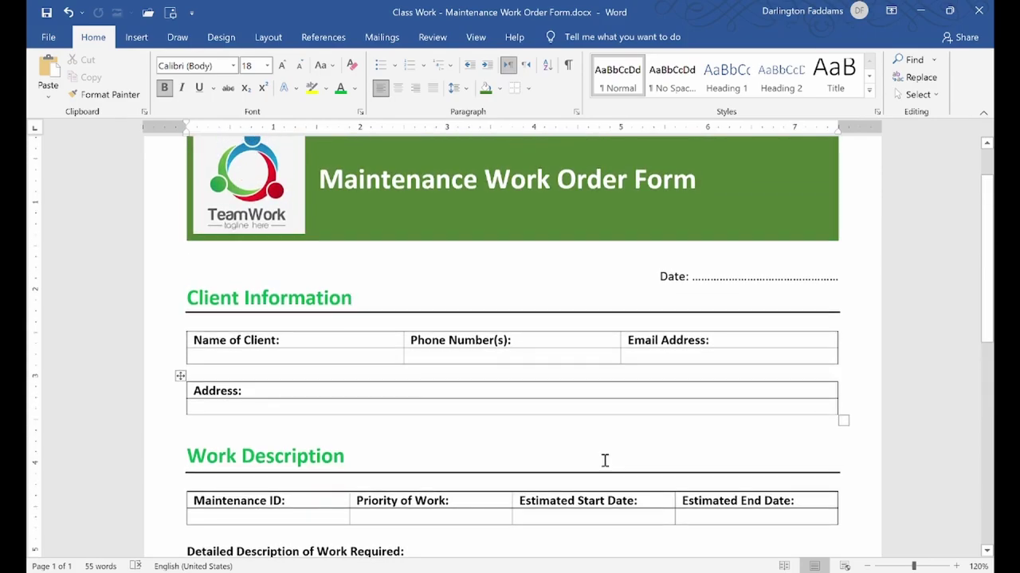
pyautogui.scroll(2, 605, 461)
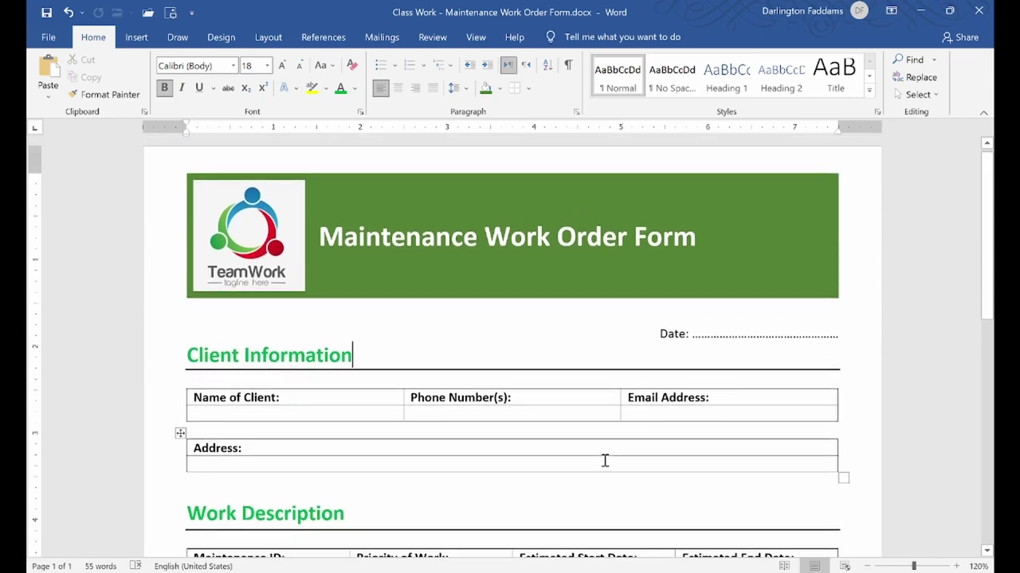
pyautogui.scroll(-1, 605, 460)
pyautogui.scroll(-3, 605, 478)
pyautogui.scroll(-5, 605, 478)
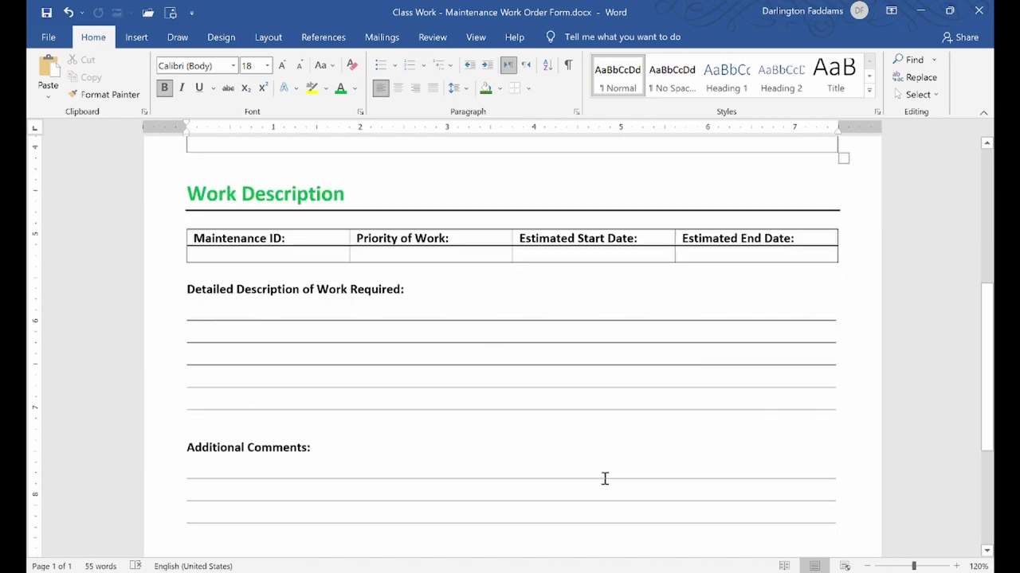
pyautogui.scroll(-3, 605, 478)
pyautogui.scroll(-3, 605, 478)
pyautogui.scroll(-1, 604, 478)
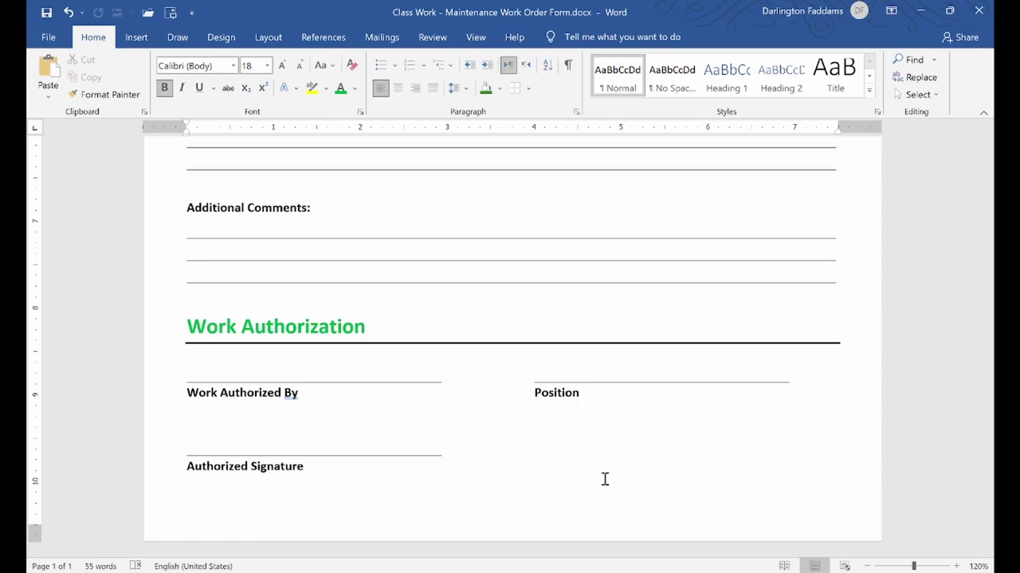
pyautogui.scroll(5, 604, 479)
pyautogui.scroll(5, 604, 479)
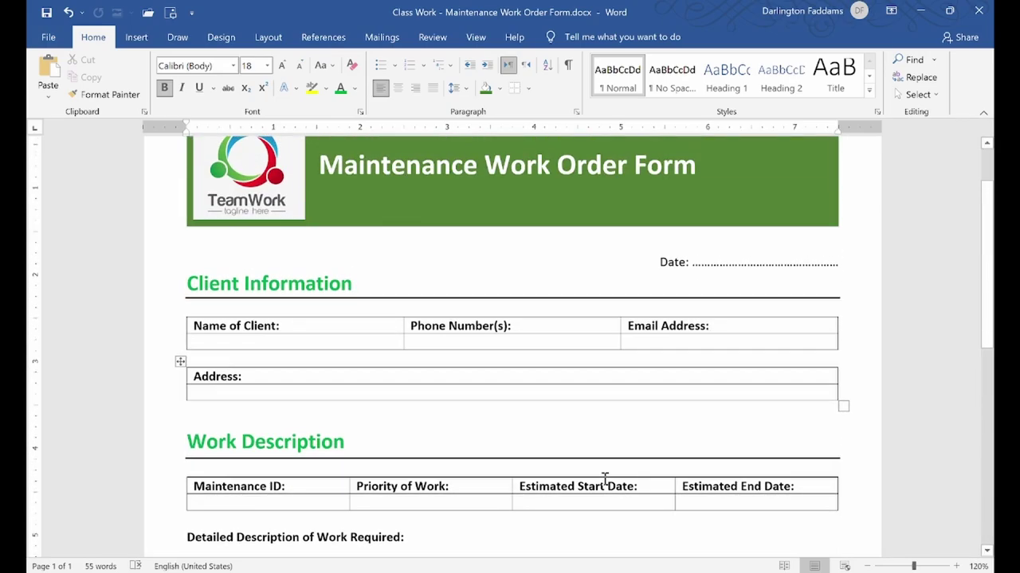